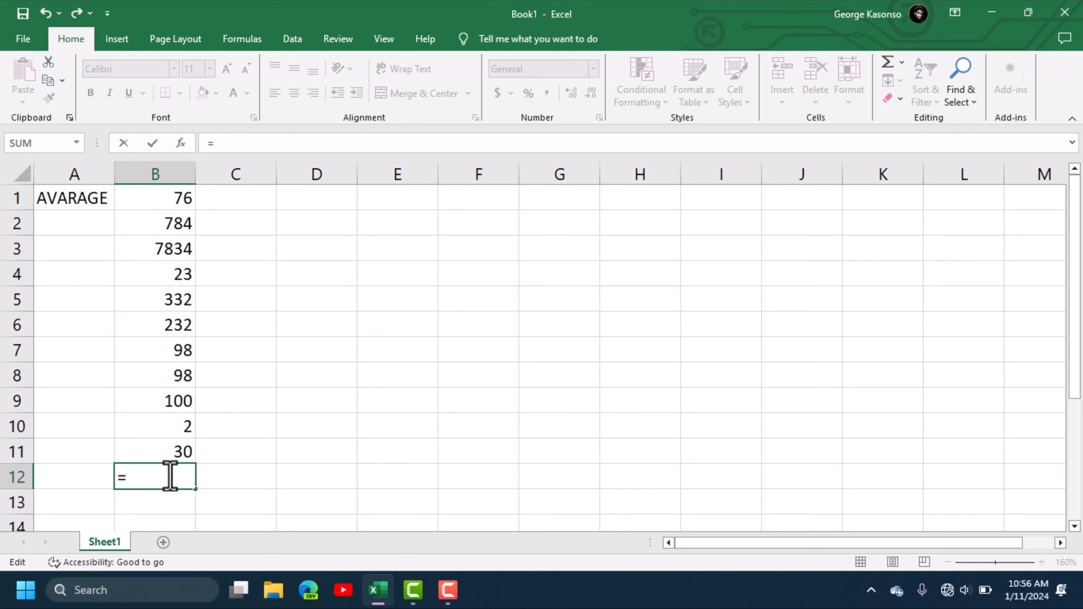
- Enter =AVERAGE(B1:B11) in B12 so it shows 873.545
text(AV)
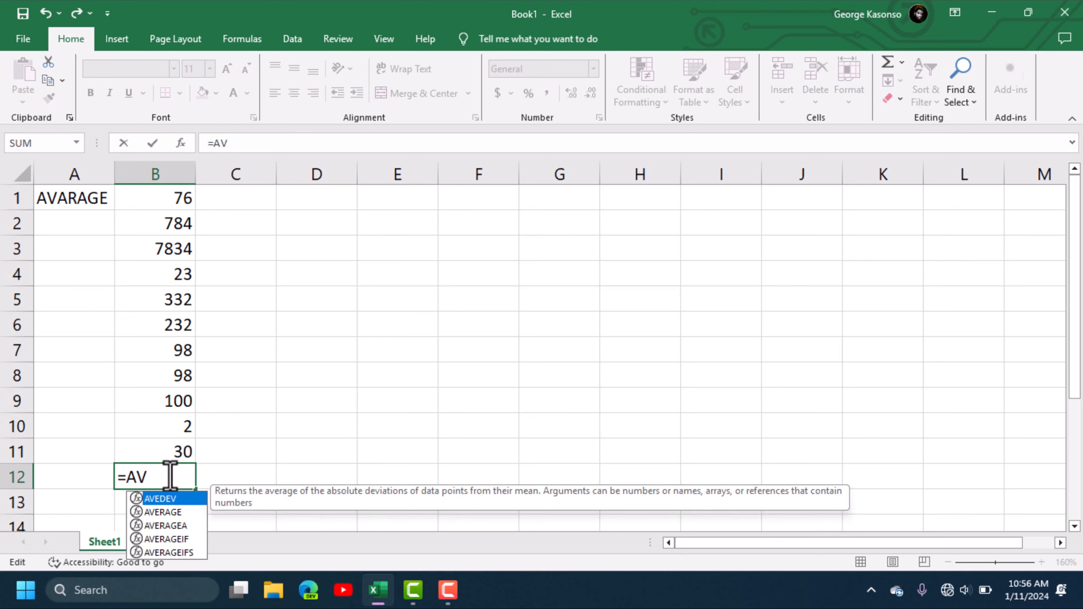
click(170, 514)
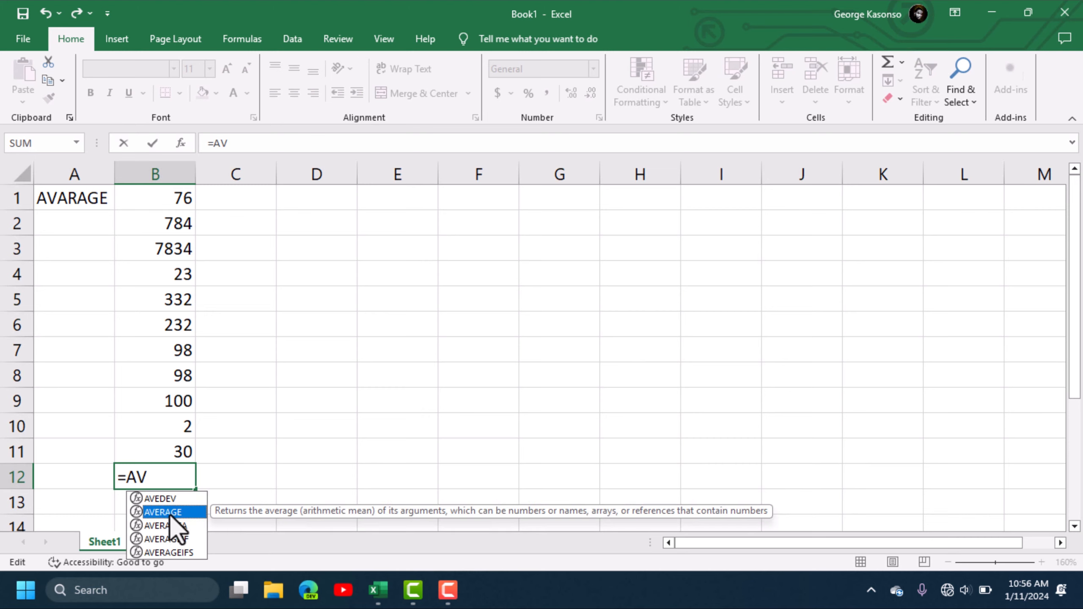
double_click(170, 514)
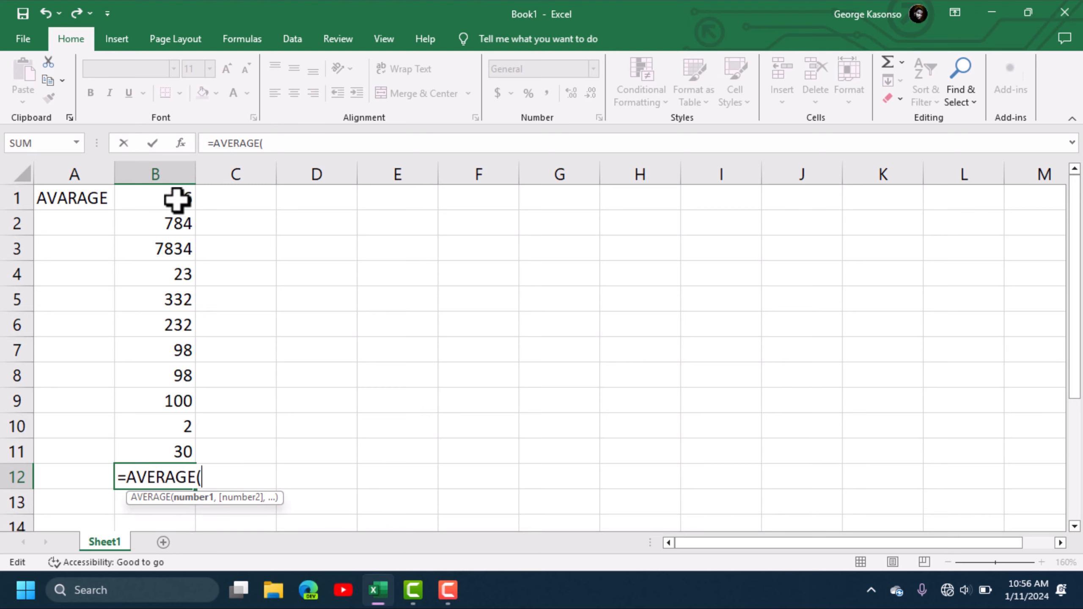
drag(176, 201, 161, 448)
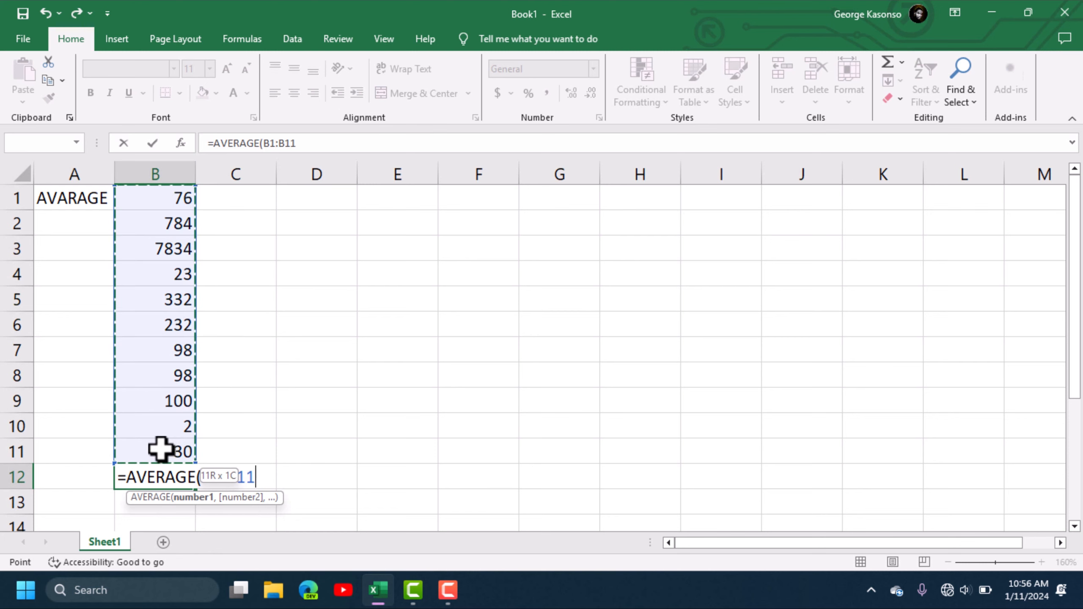
key(Return)
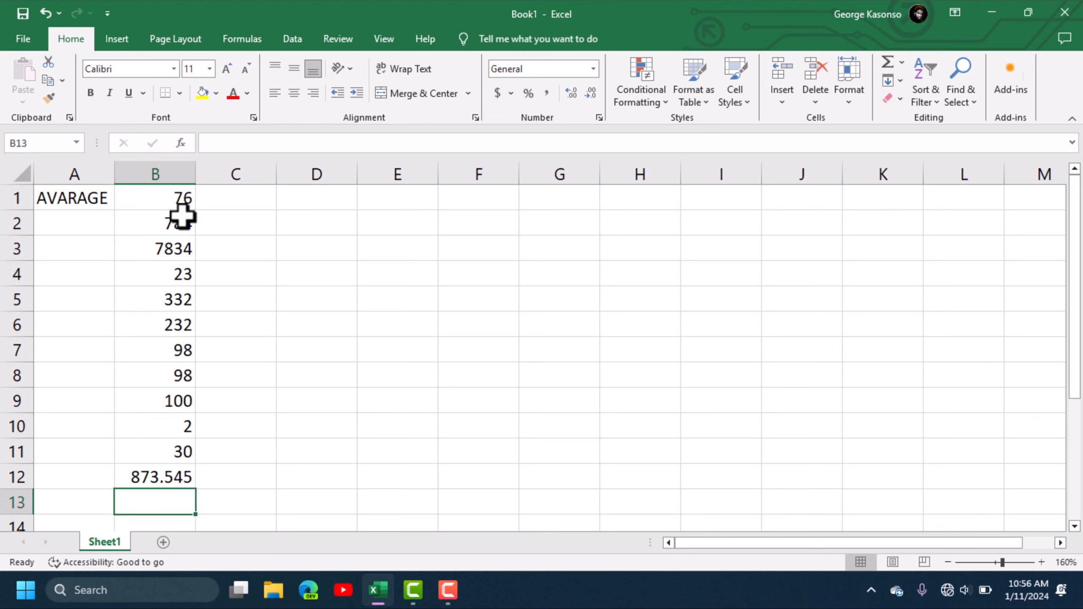
click(169, 476)
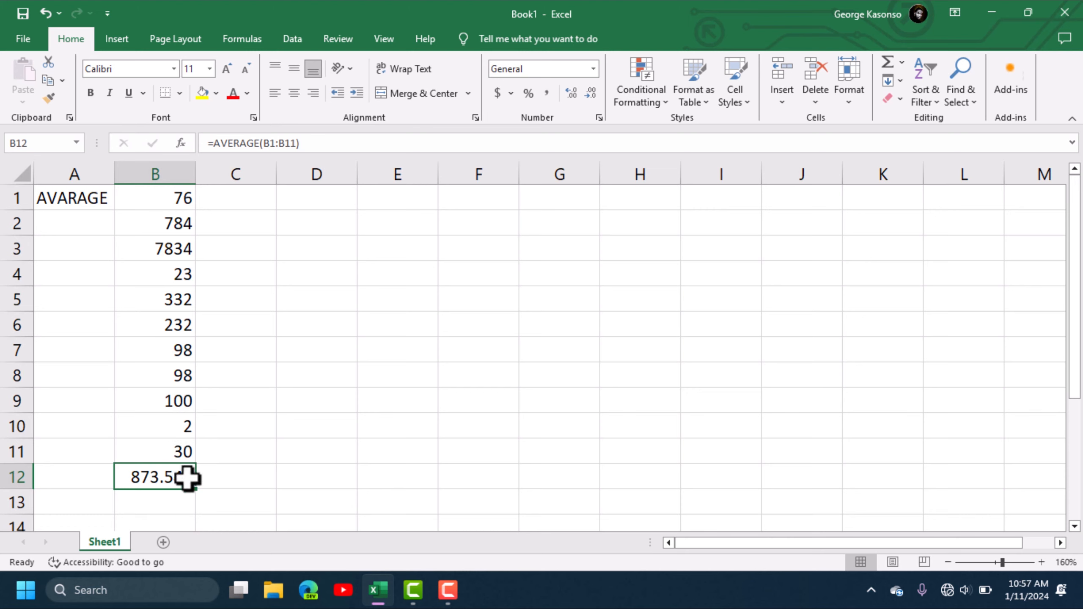
key(Return)
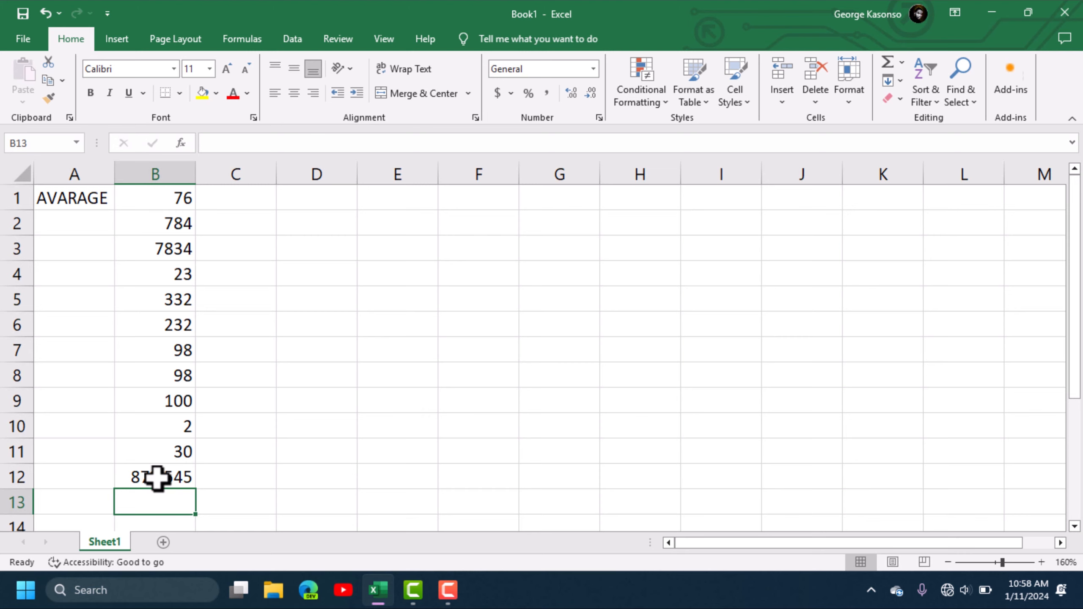
- Enter =AVERAGE(200,500) in B13 so it shows 350
text(=)
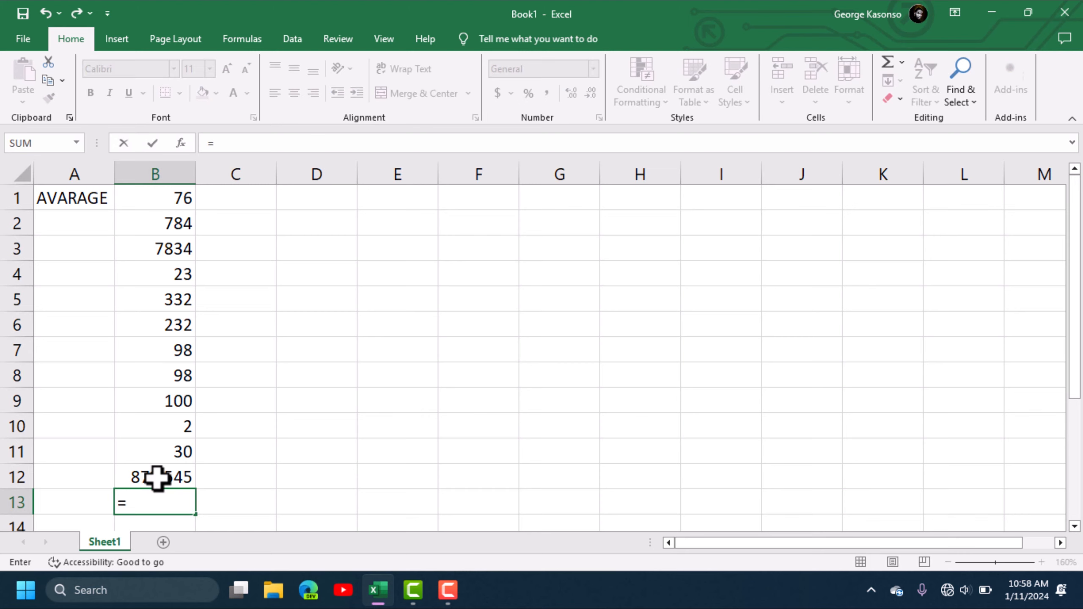
text(AVA)
key(BackSpace)
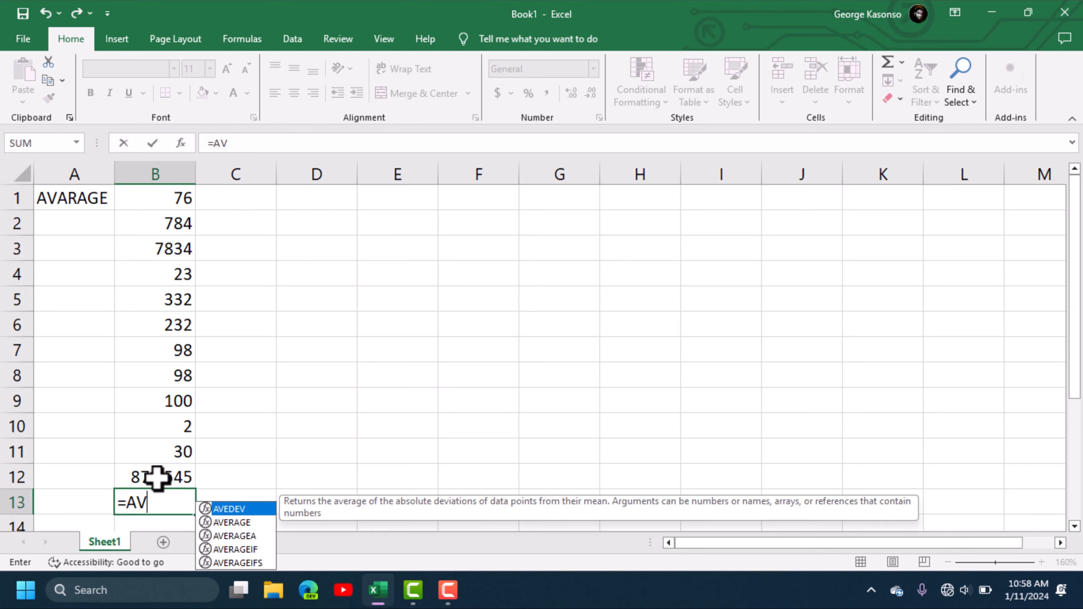
double_click(244, 522)
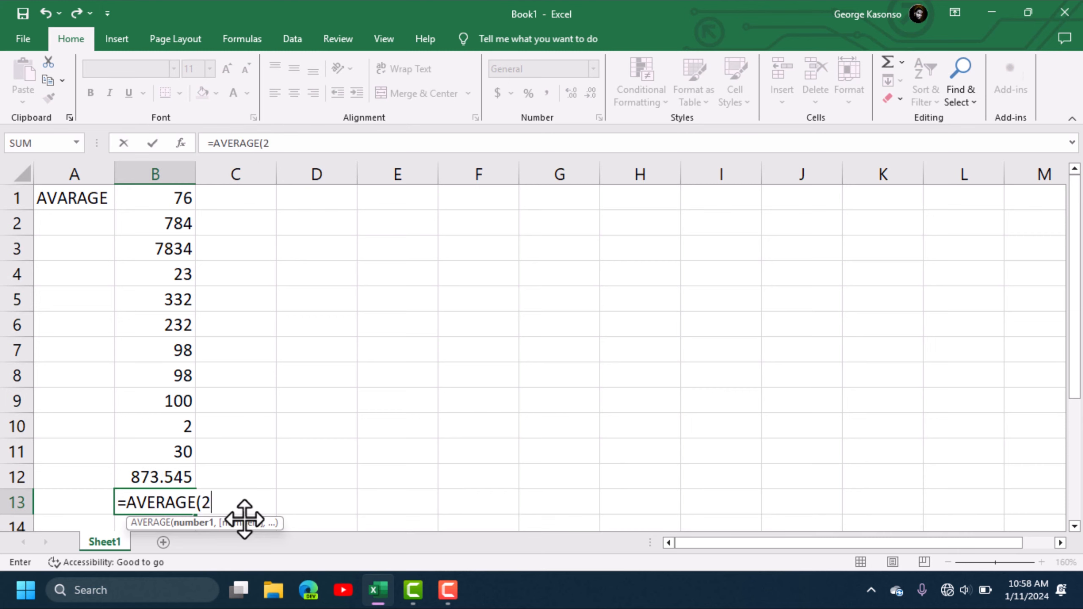
text(200,500)
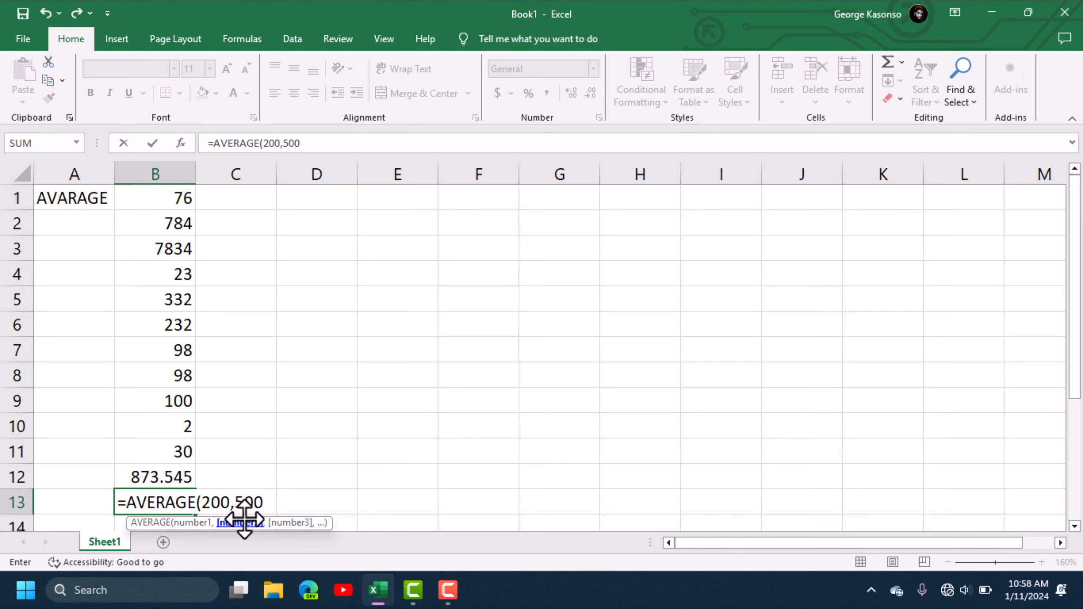
key(Return)
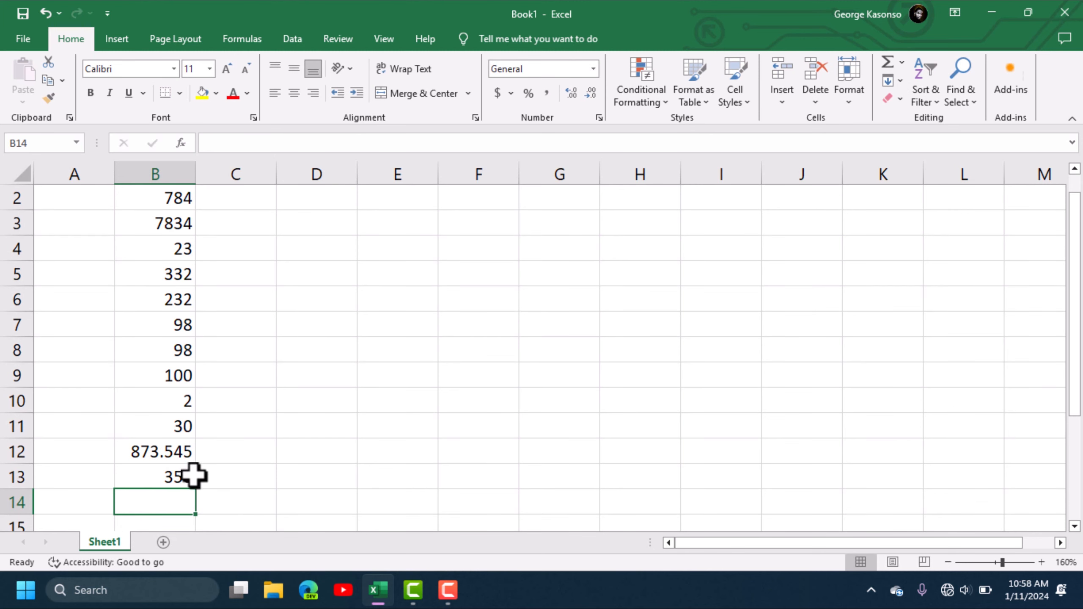
- Compare the formulas behind B13 and B12
click(178, 475)
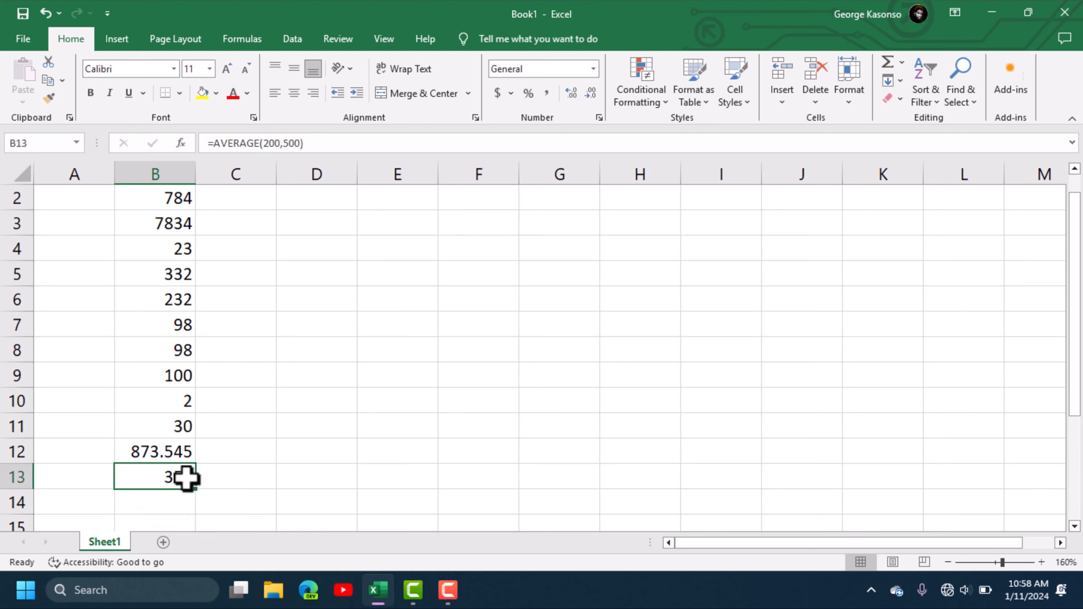
click(166, 502)
click(165, 478)
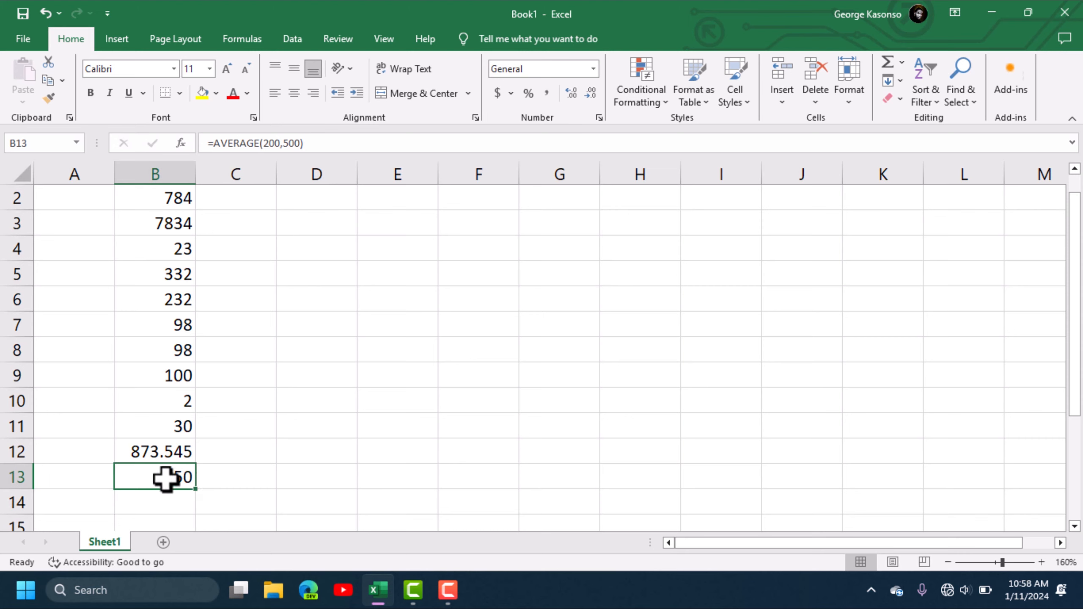
click(159, 453)
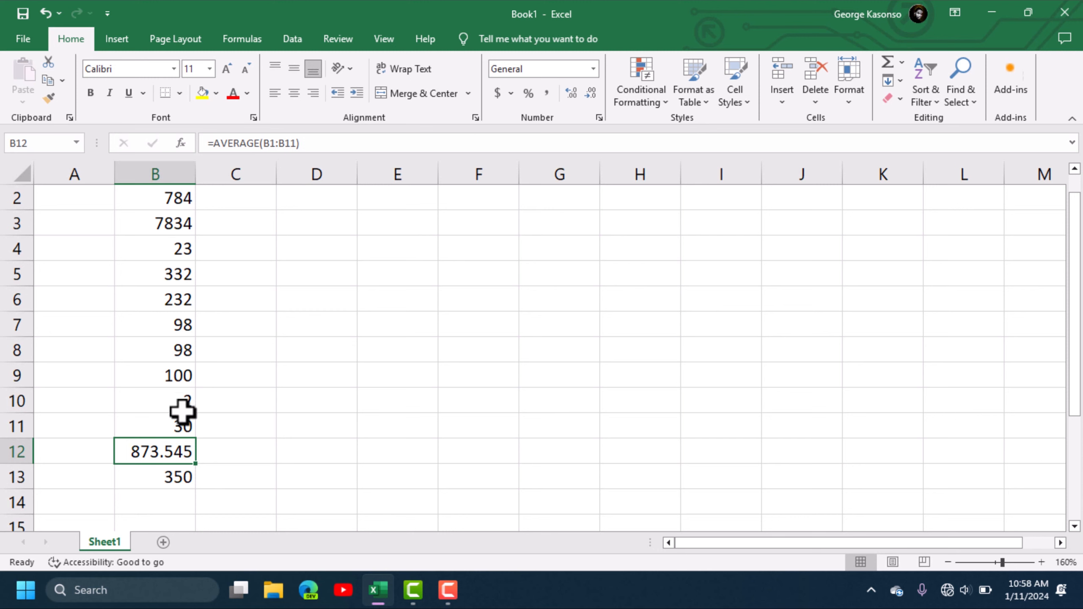
scroll(184, 247, up, 1)
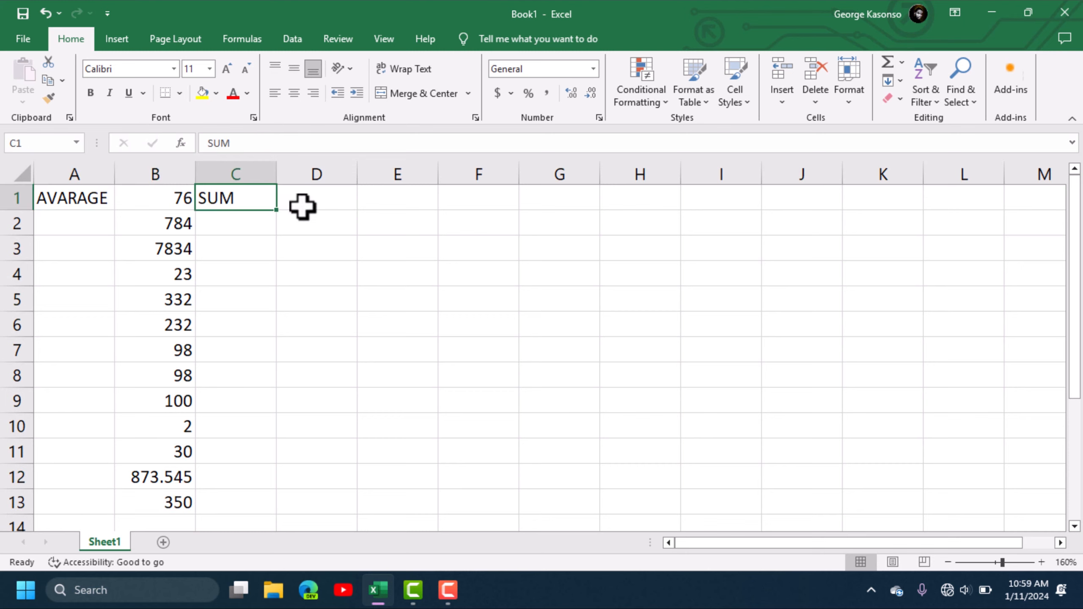
- Copy the numbers in B1:B11 and paste them into D1:D11
click(326, 203)
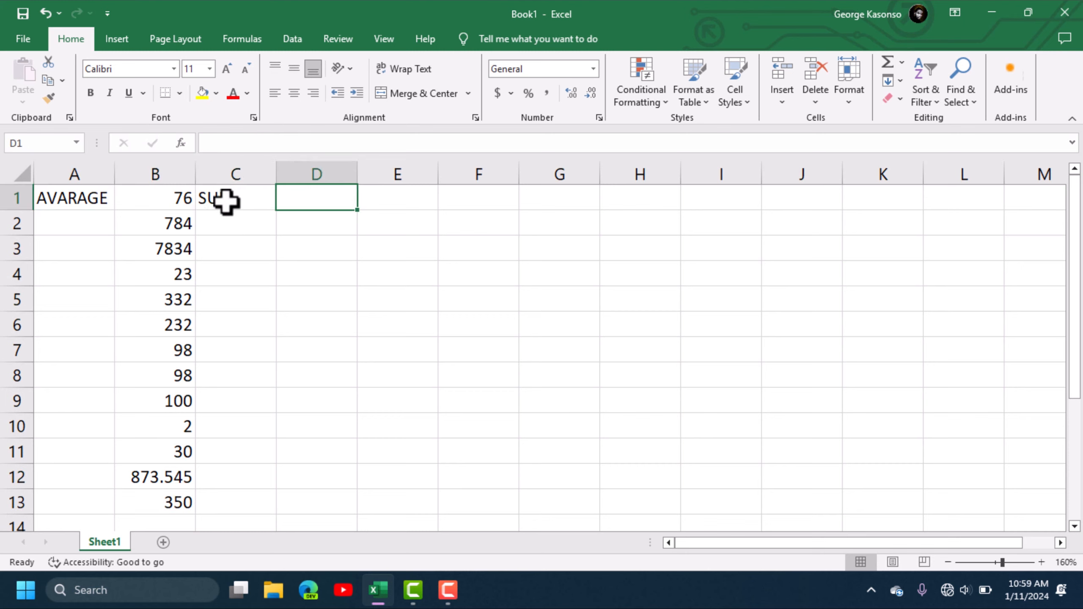
click(243, 199)
click(306, 199)
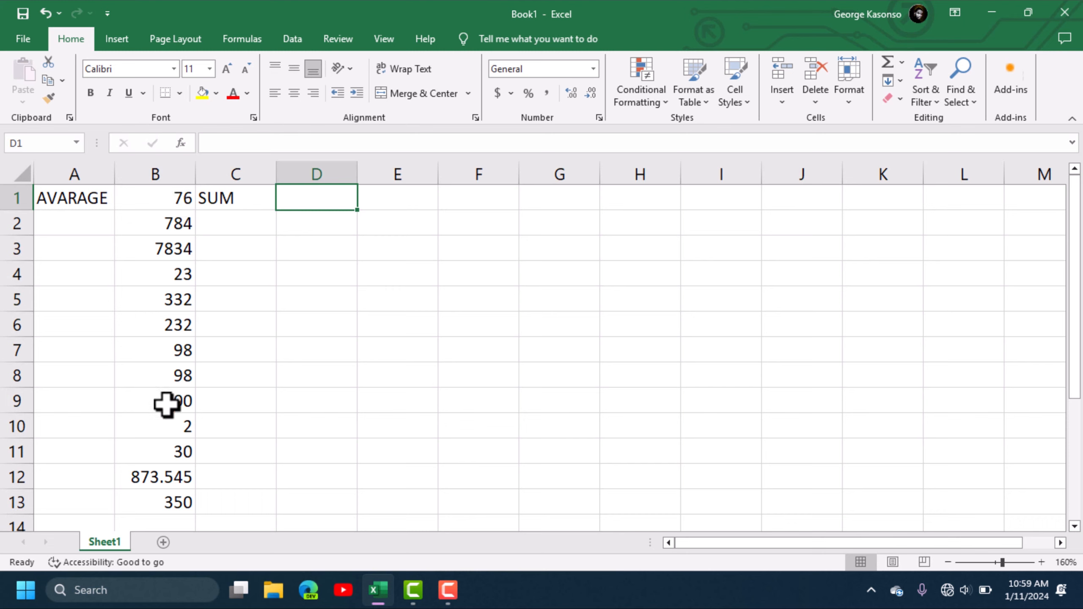
drag(171, 193, 169, 448)
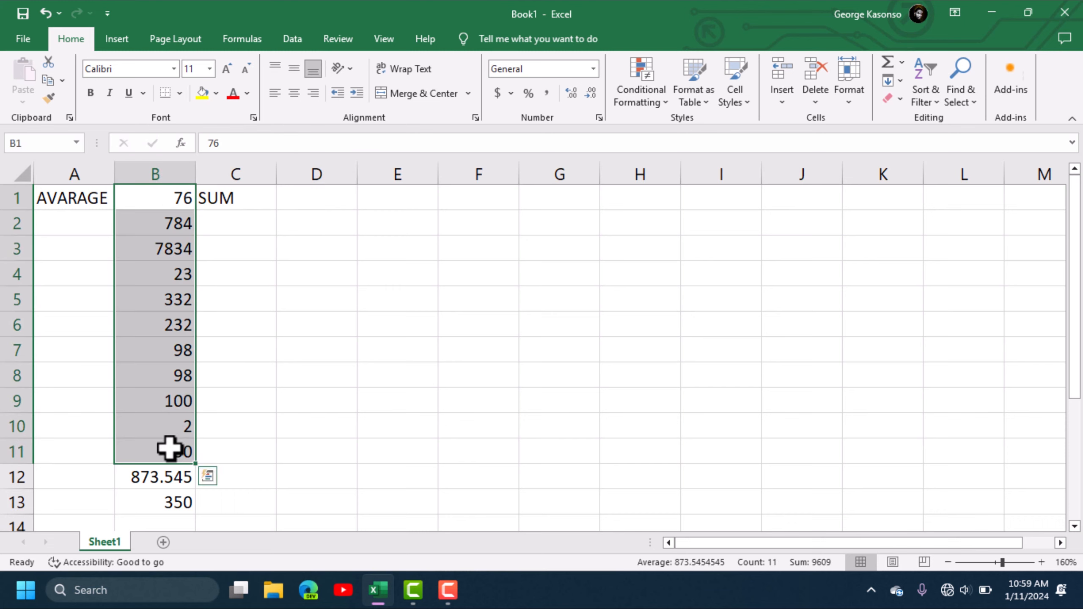
key(ctrl+c)
click(314, 200)
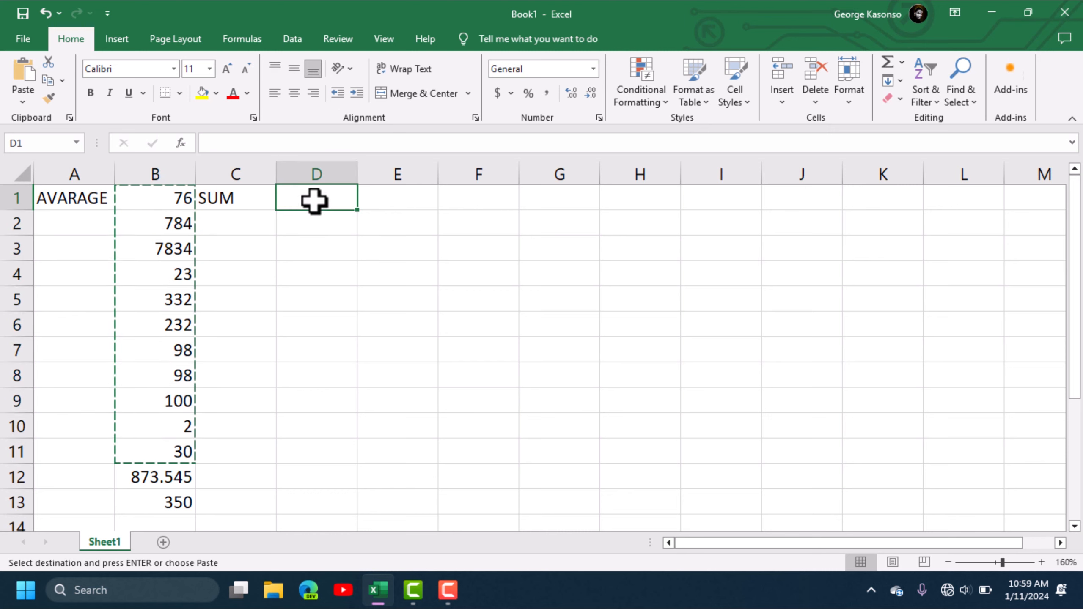
key(ctrl+v)
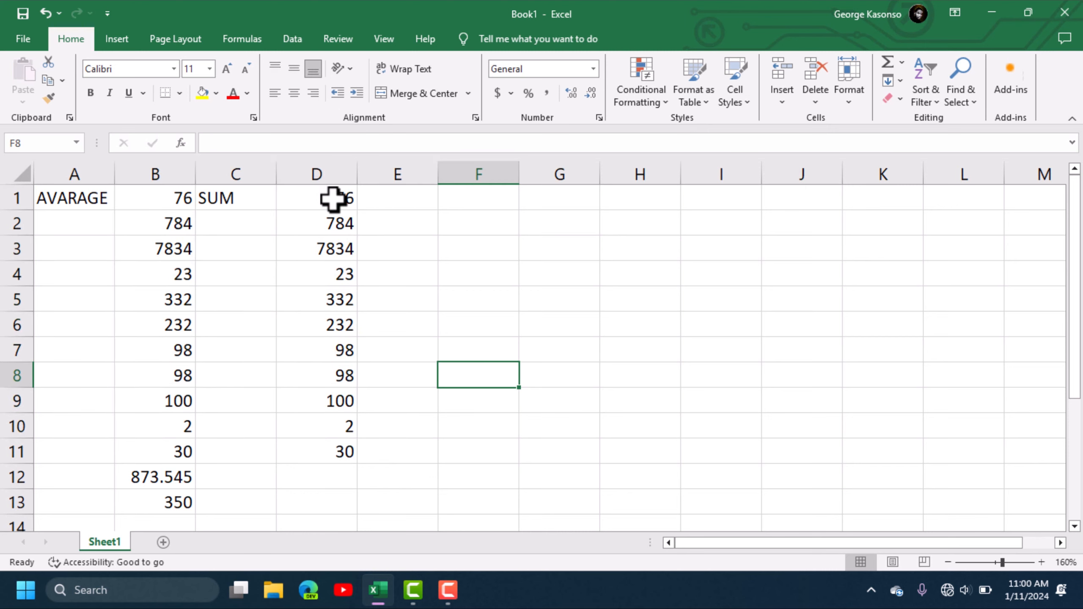
- Make the AVARAGE label in A1 and the SUM label in C1 bold
click(48, 200)
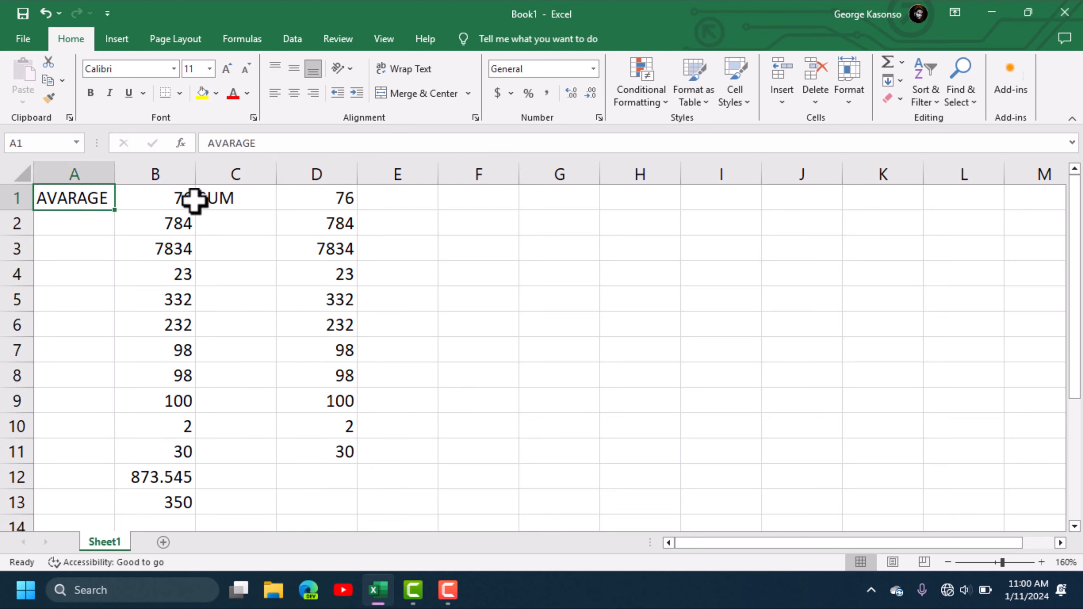
ctrl+click(223, 201)
click(90, 93)
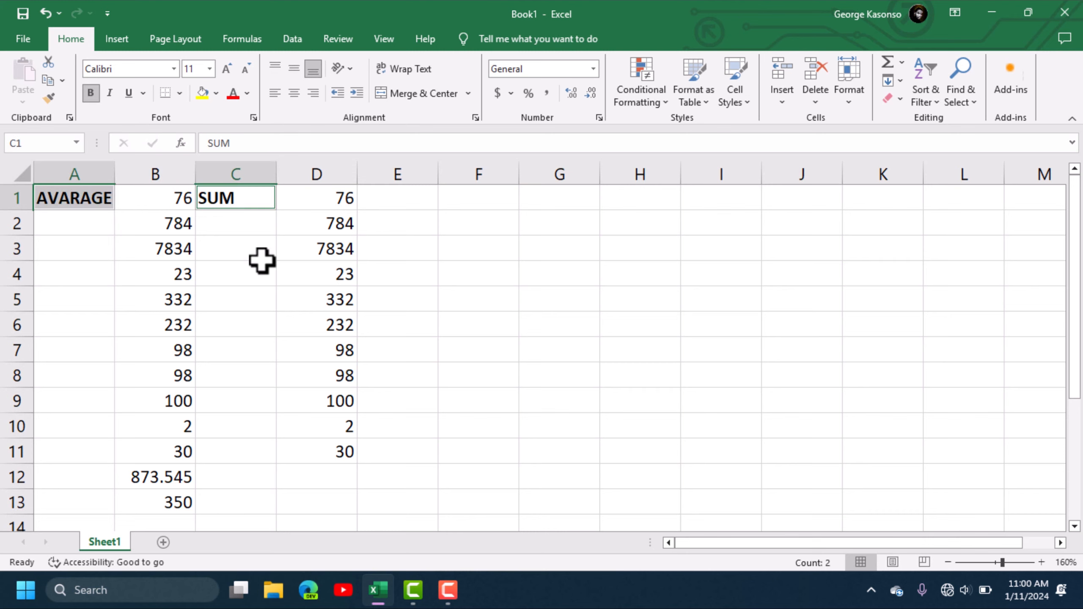
click(532, 296)
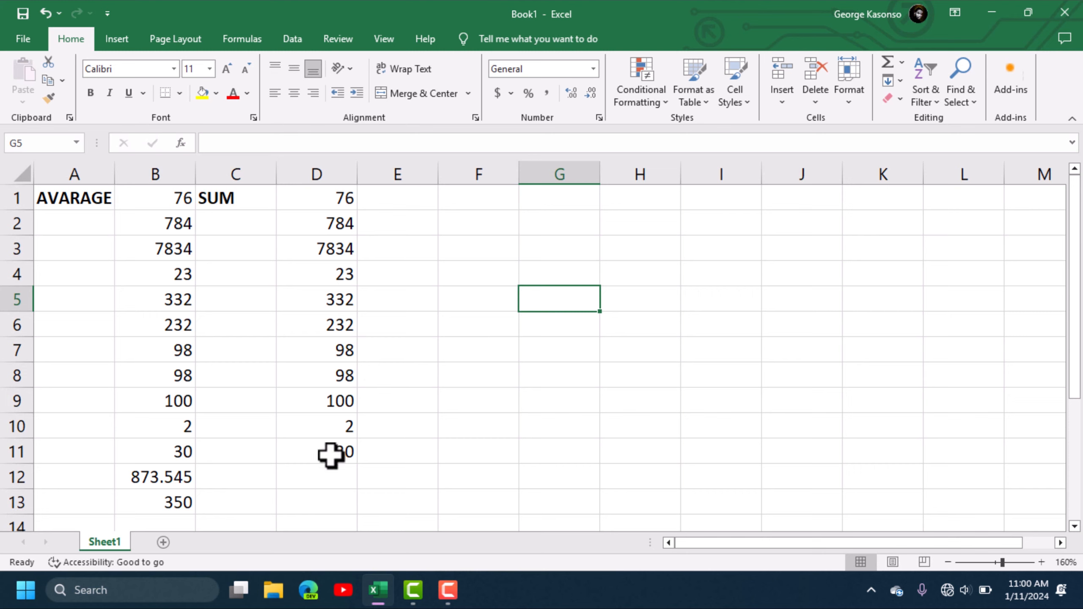
click(329, 475)
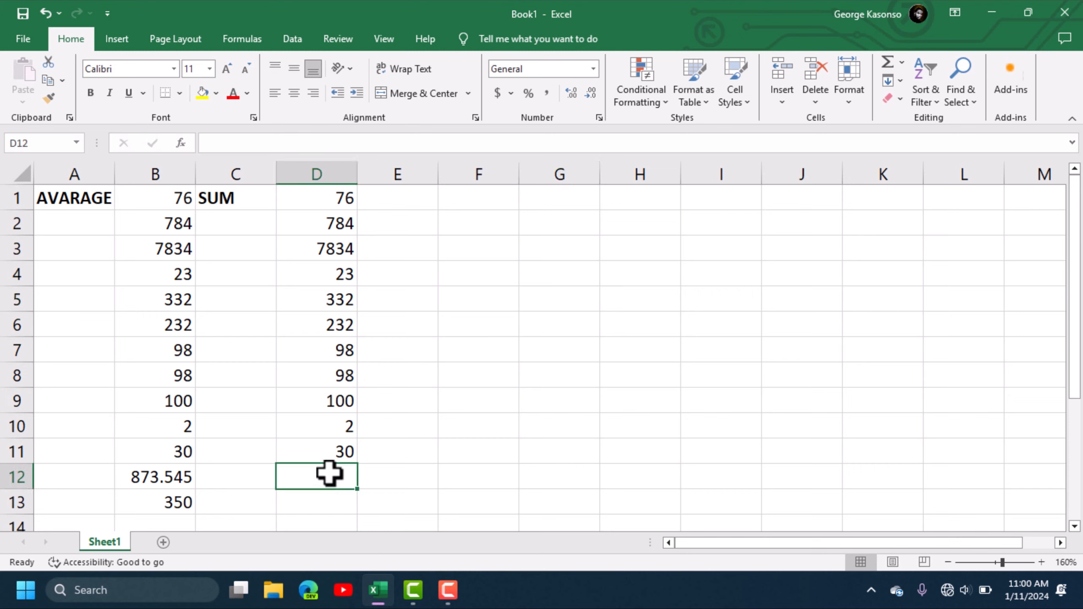
key(BackSpace)
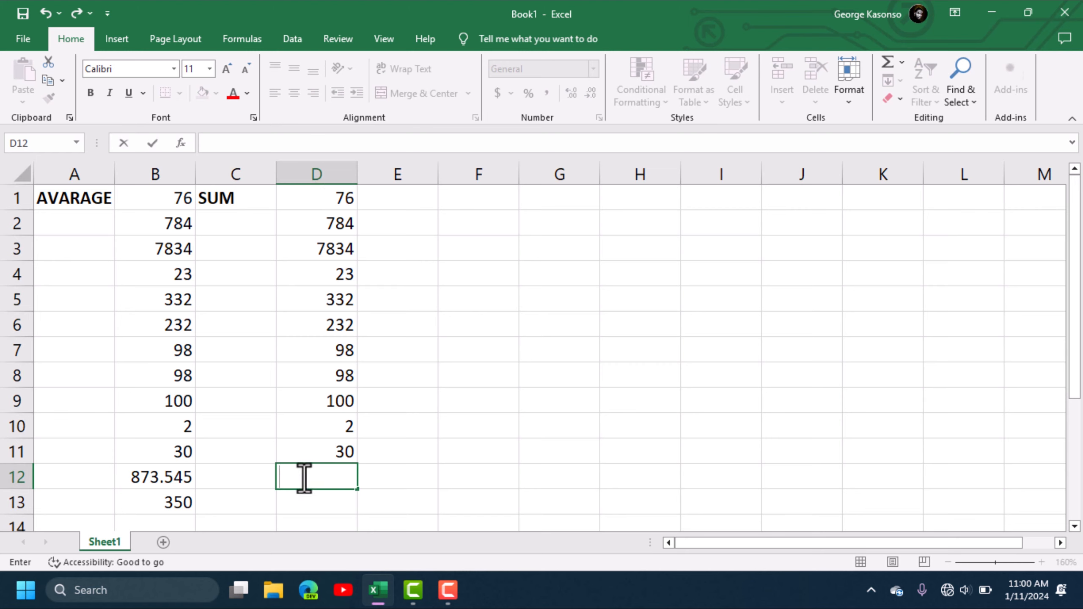
- Enter =SUM(D1:D11) in D12, totalling the copied column to 9609
text(=)
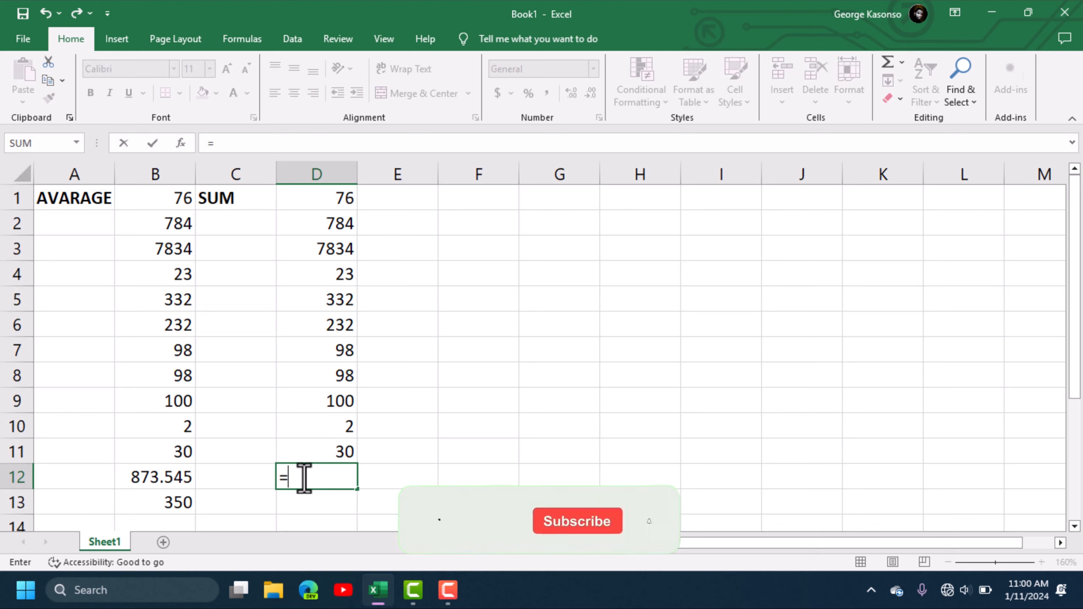
text(SUM)
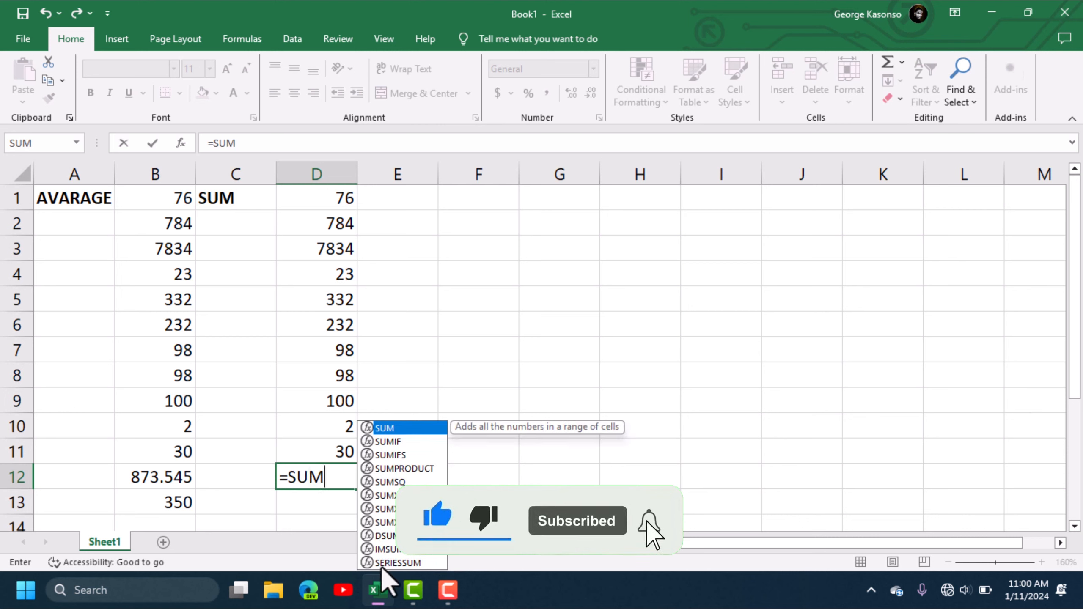
double_click(403, 427)
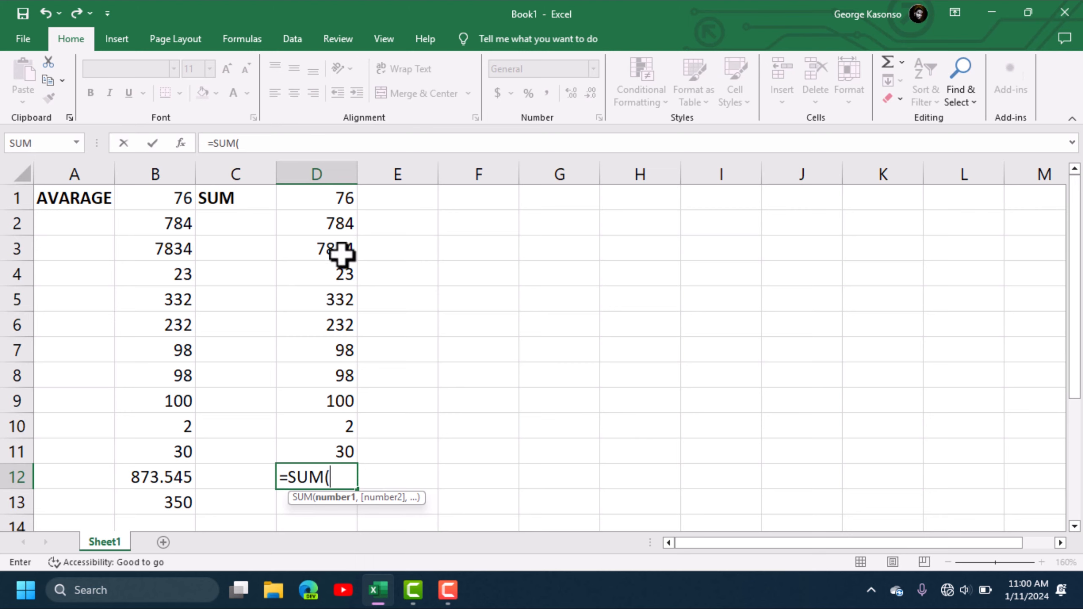
drag(333, 198, 316, 448)
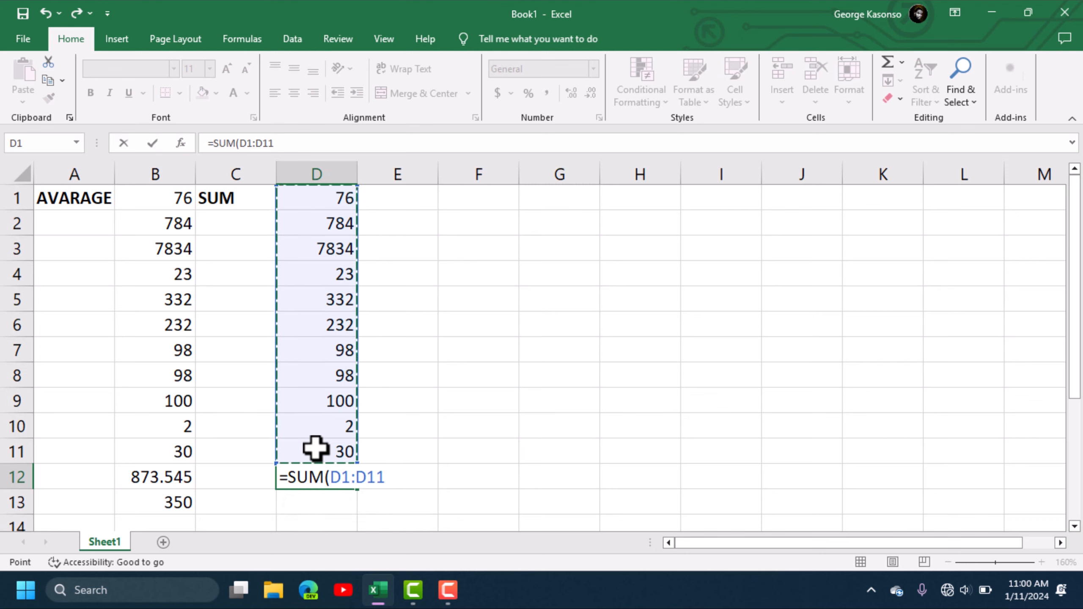
key(Return)
click(333, 476)
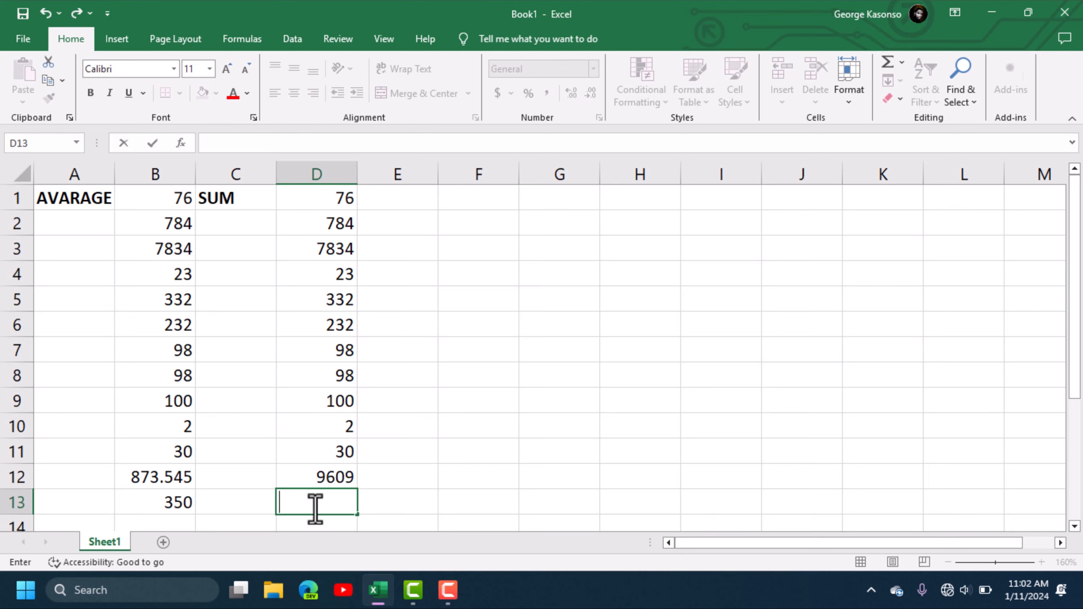
- Enter =SUM(D3,D6) in D13 so it shows 8066
text(=SU)
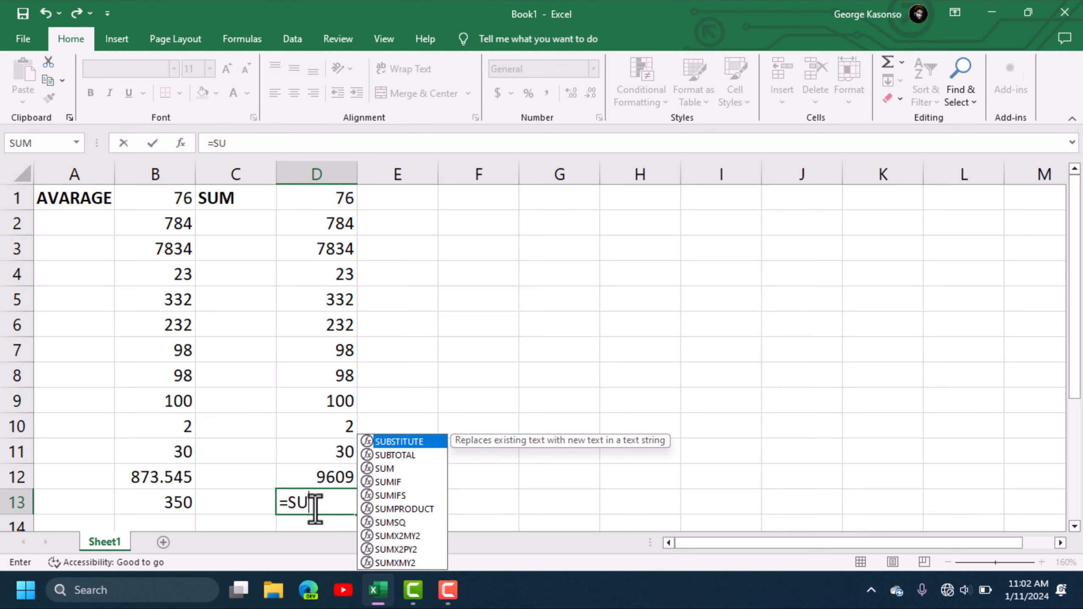
text(M()
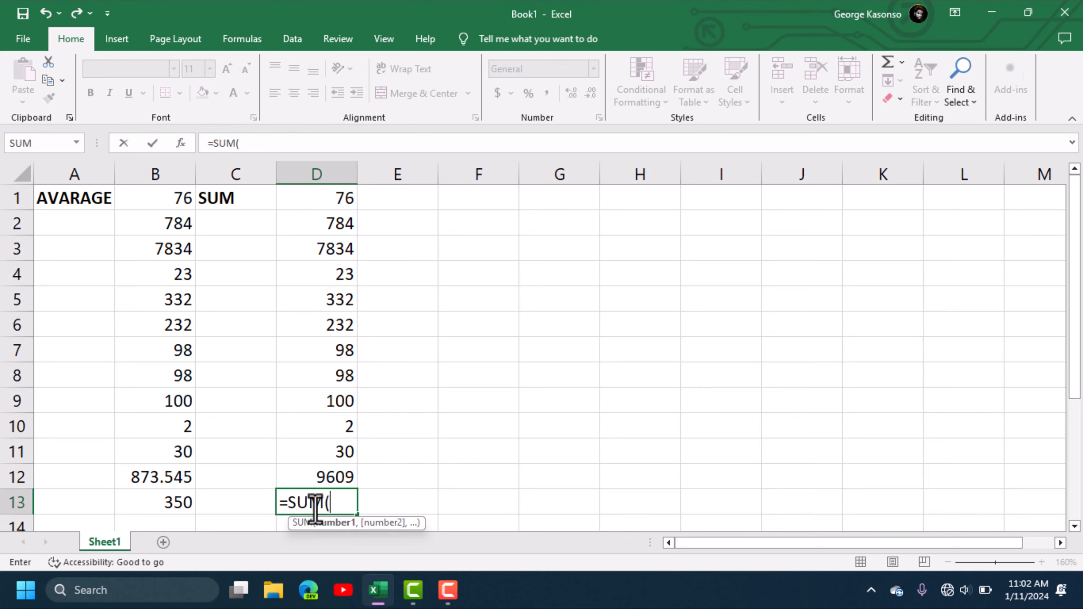
click(337, 237)
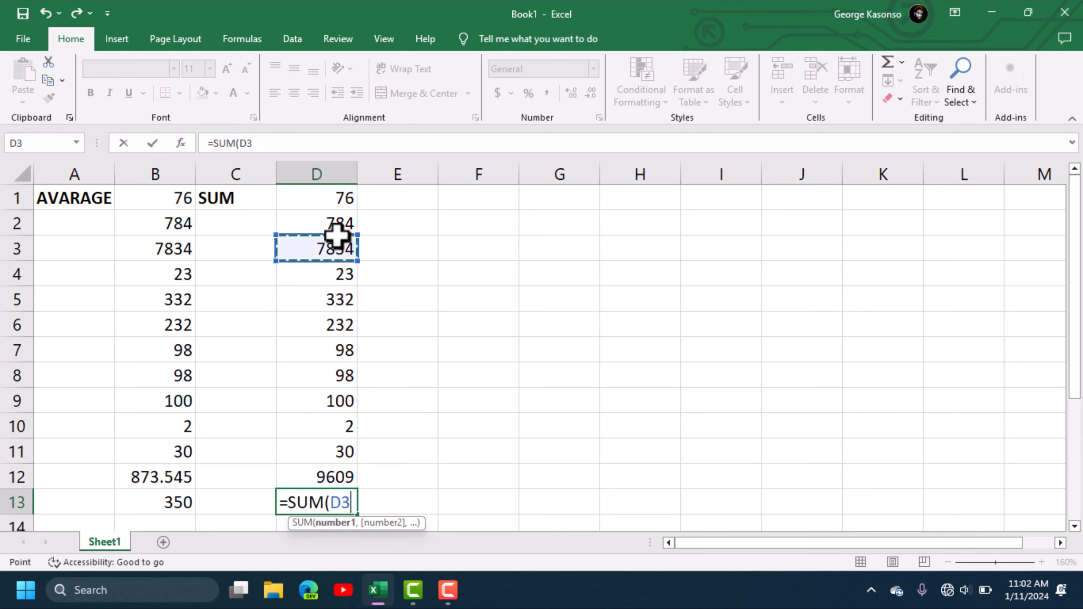
text(,)
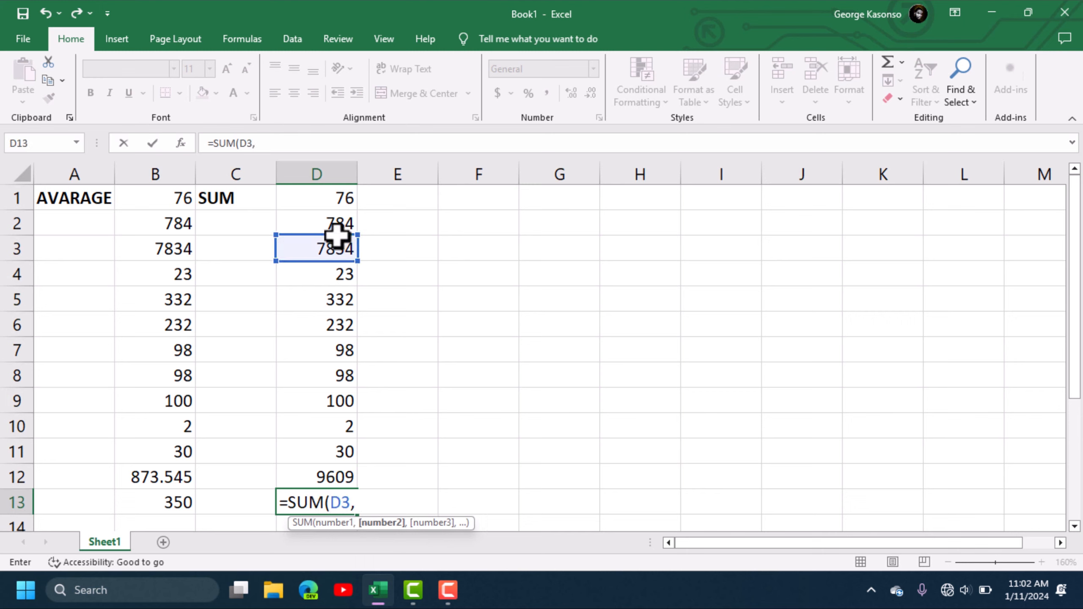
click(334, 314)
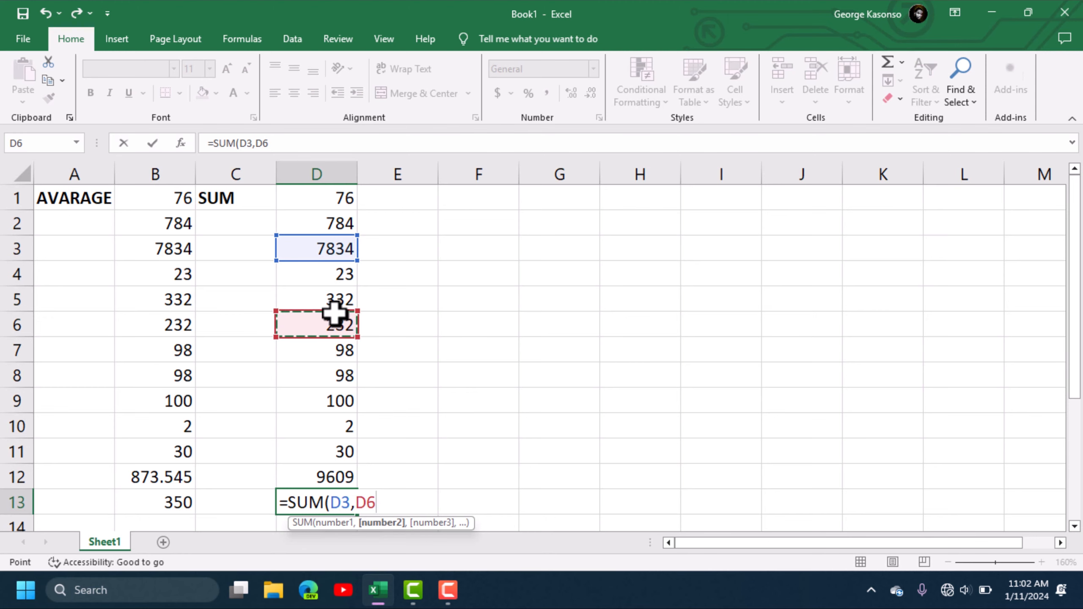
key(Return)
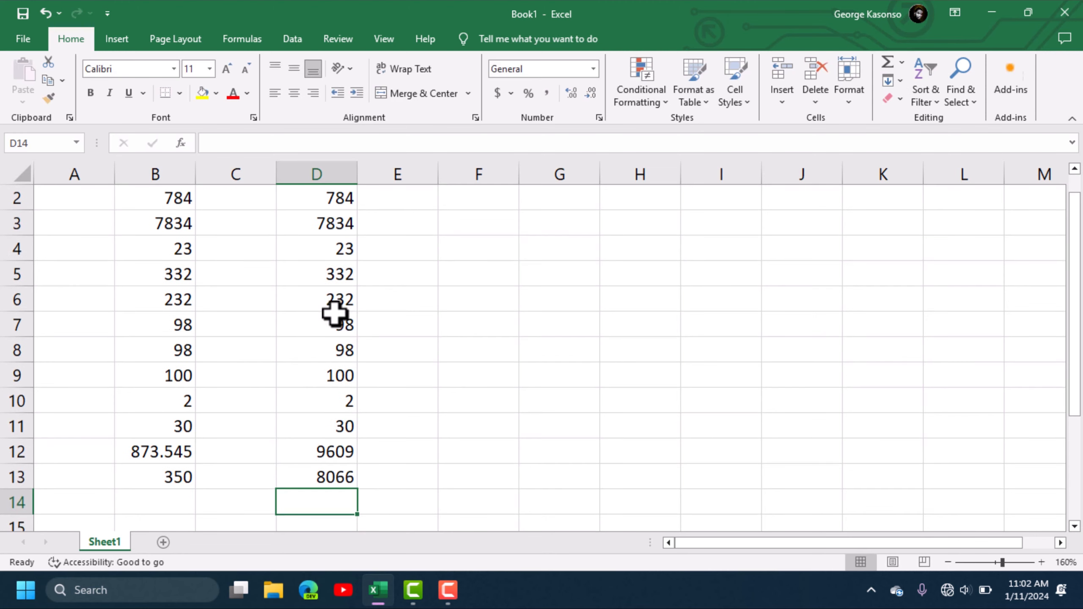
click(336, 480)
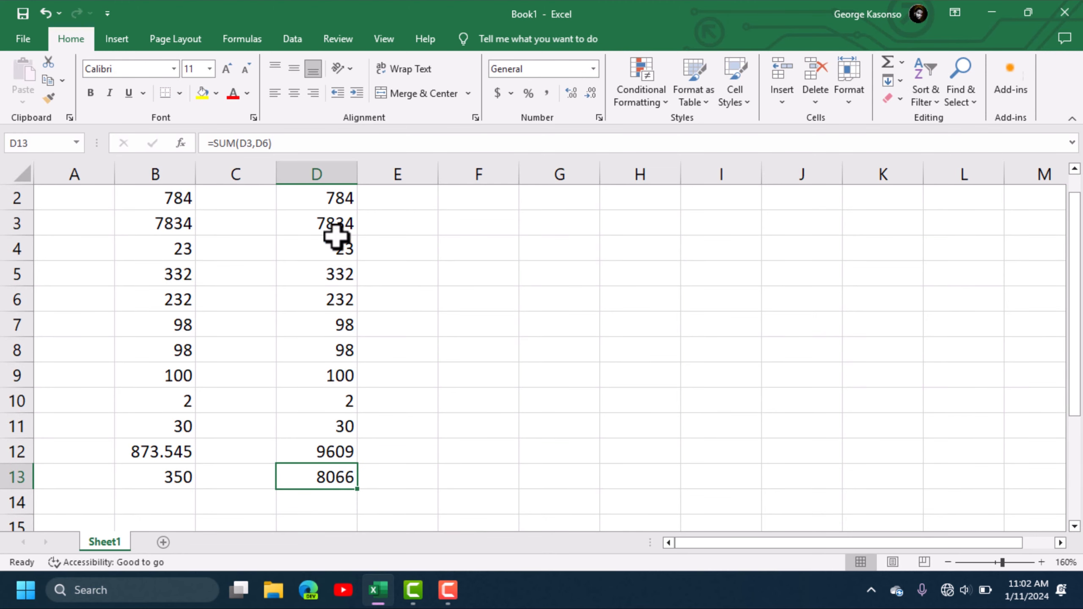
- Enter =SUM(20,60) in D14 and =20+60 in D15, both giving 80
click(324, 501)
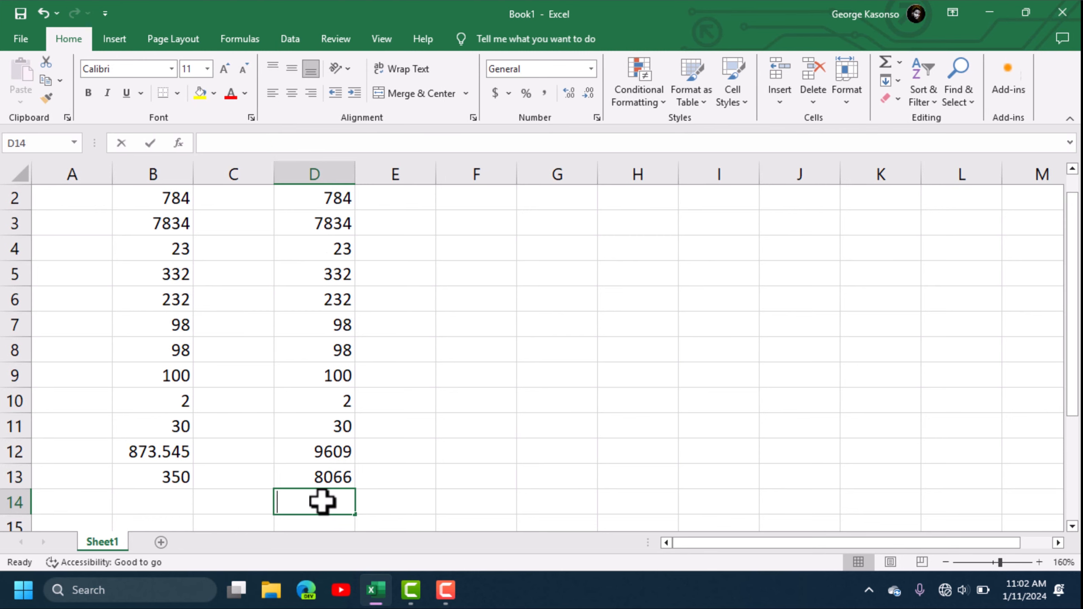
text(=SUM)
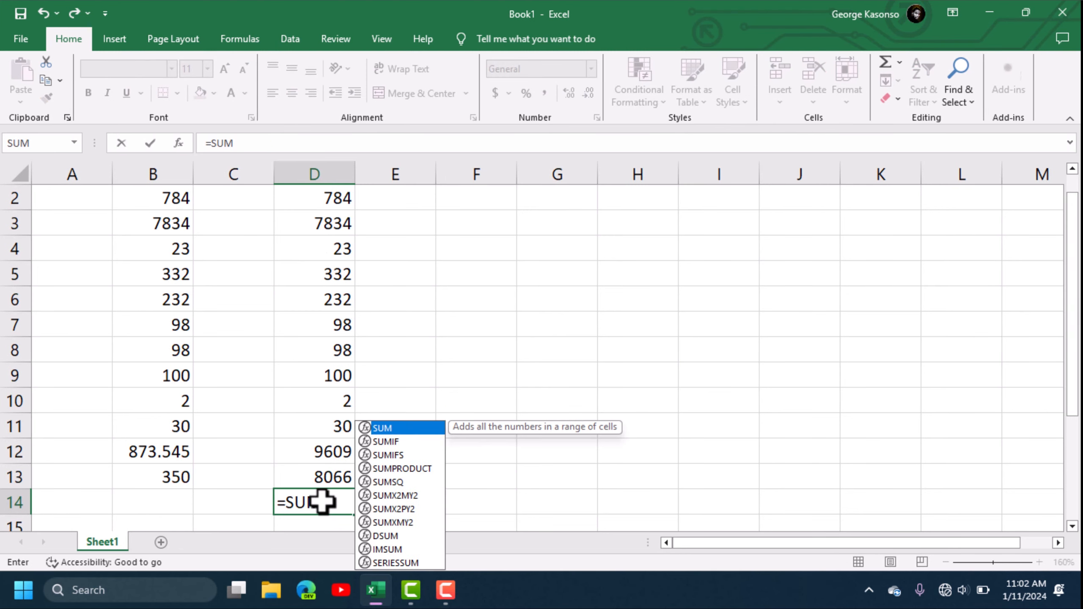
text(()
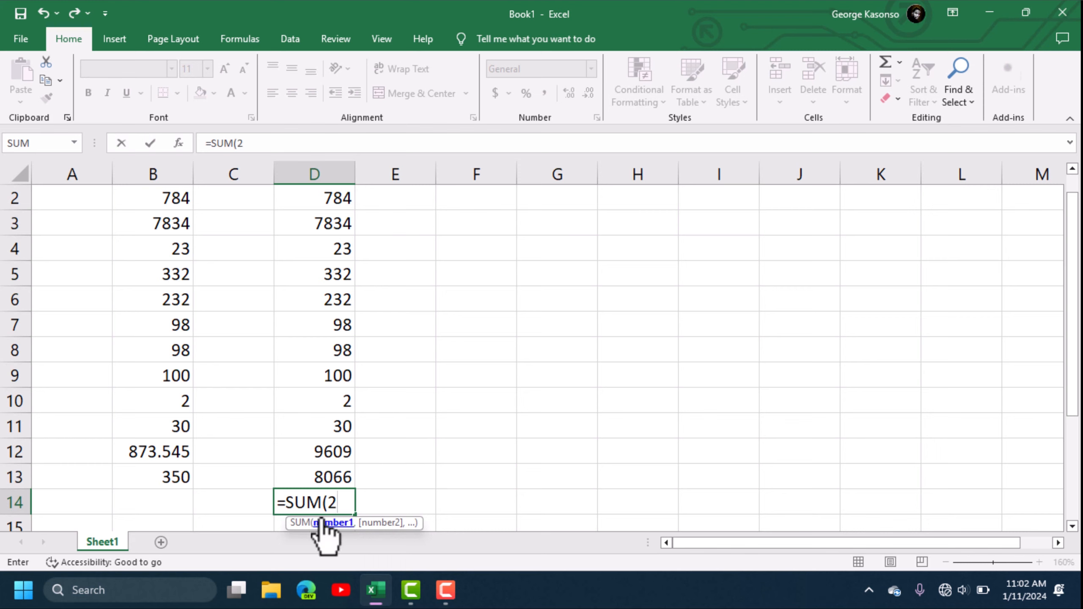
text(20,)
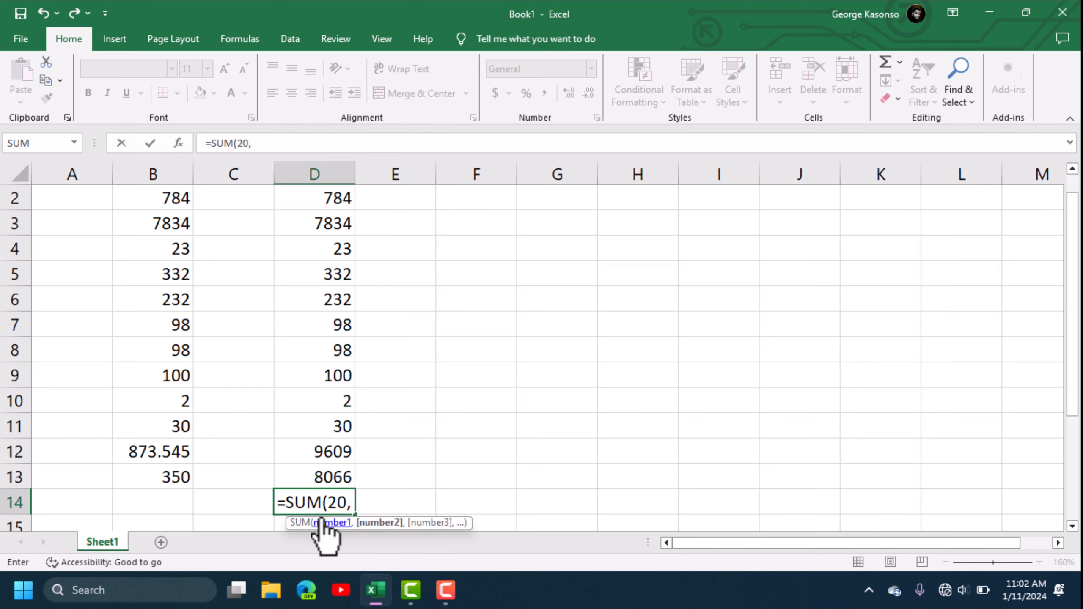
text(60)
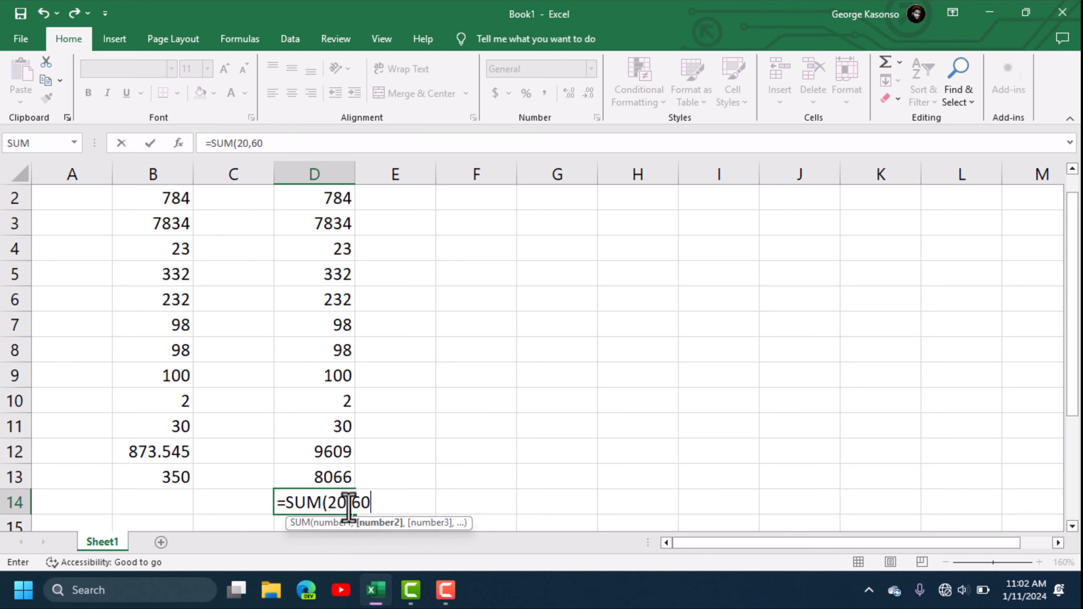
key(Return)
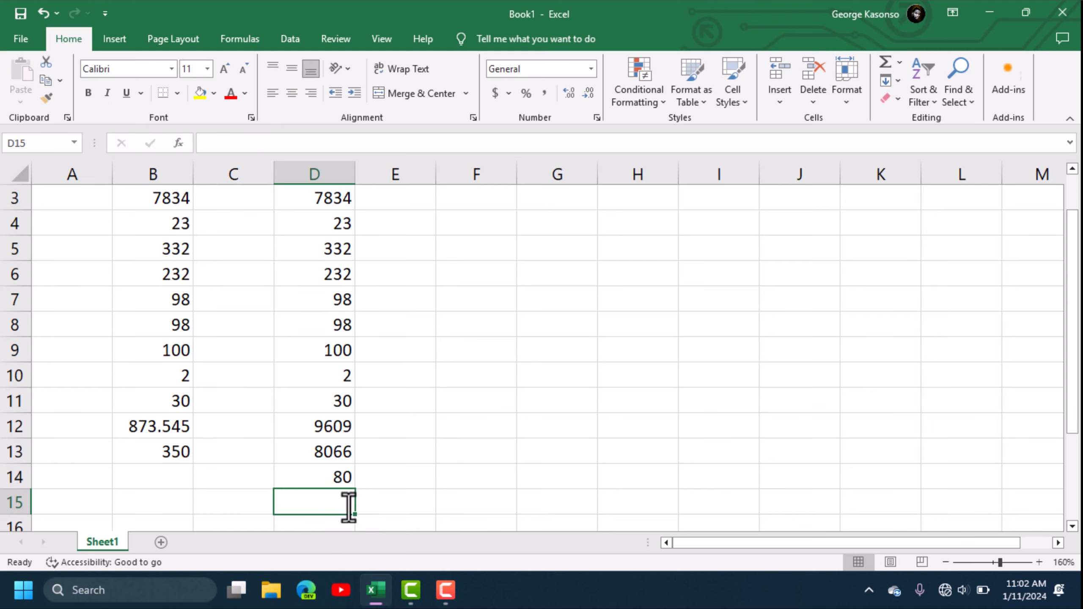
click(340, 478)
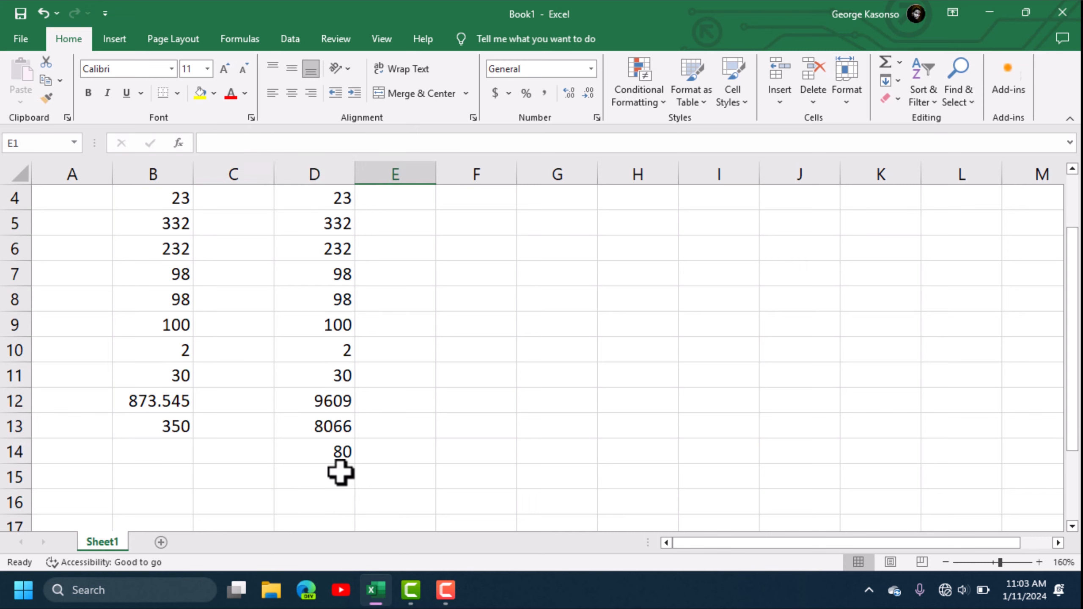
click(340, 472)
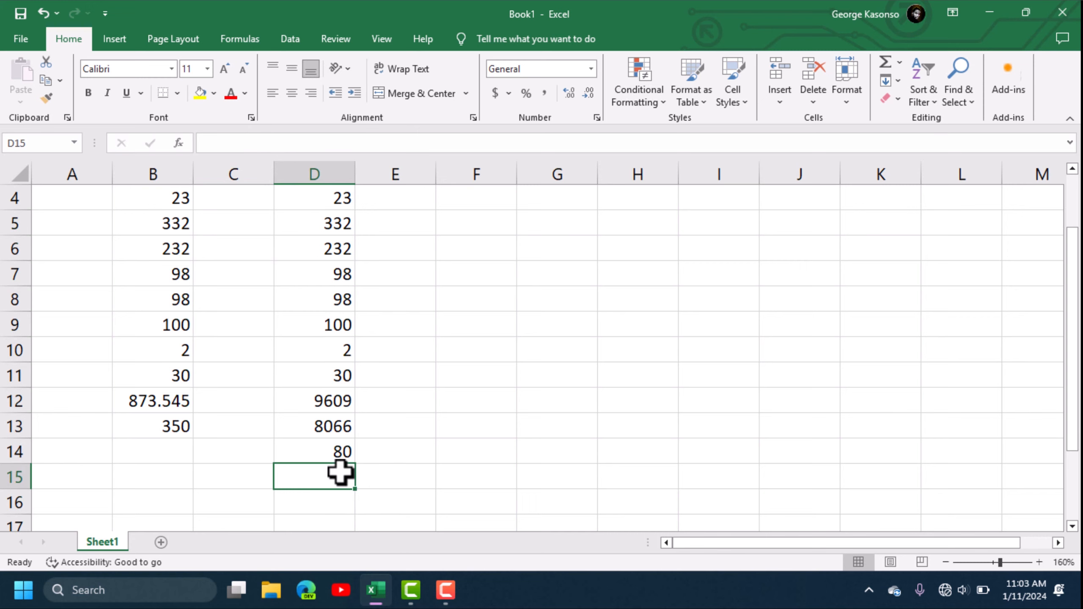
text(=20+60)
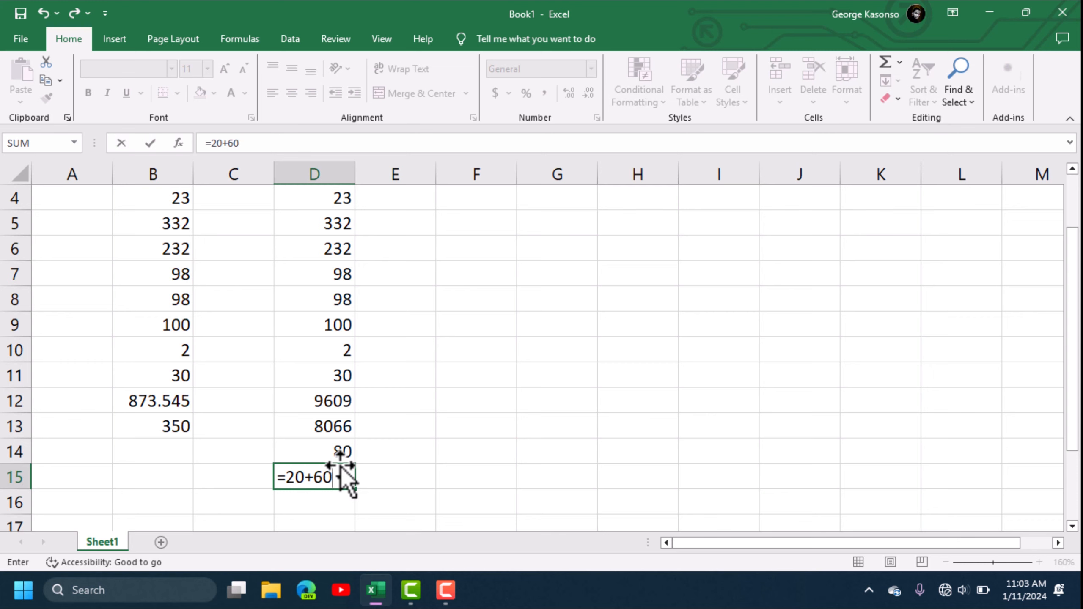
key(Return)
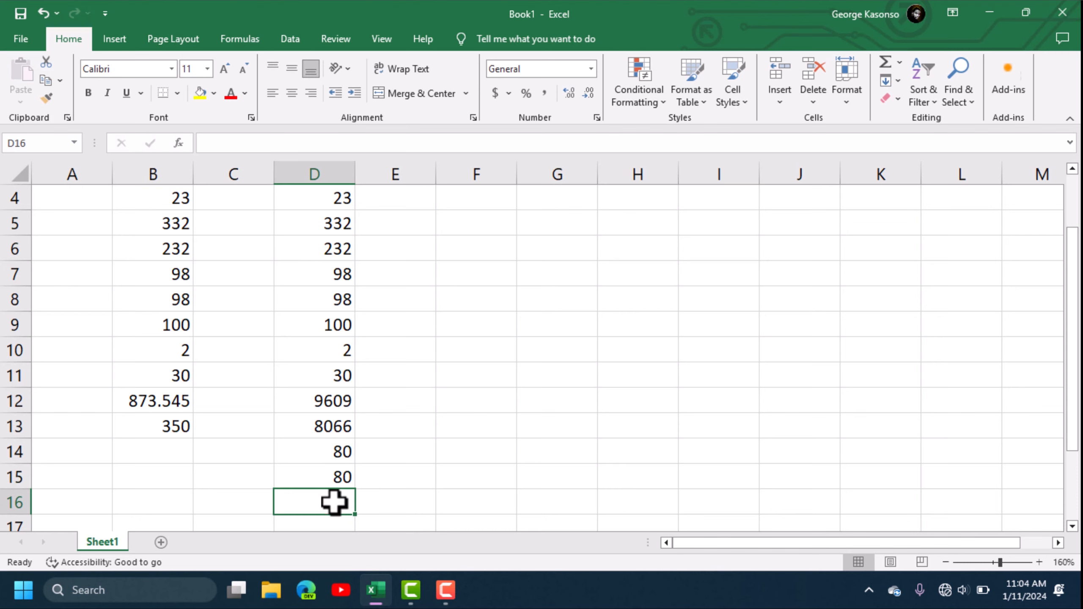
- Enter =20+60+20 in D16 so it shows 100
text(=20+)
key(BackSpace)
key(BackSpace)
key(BackSpace)
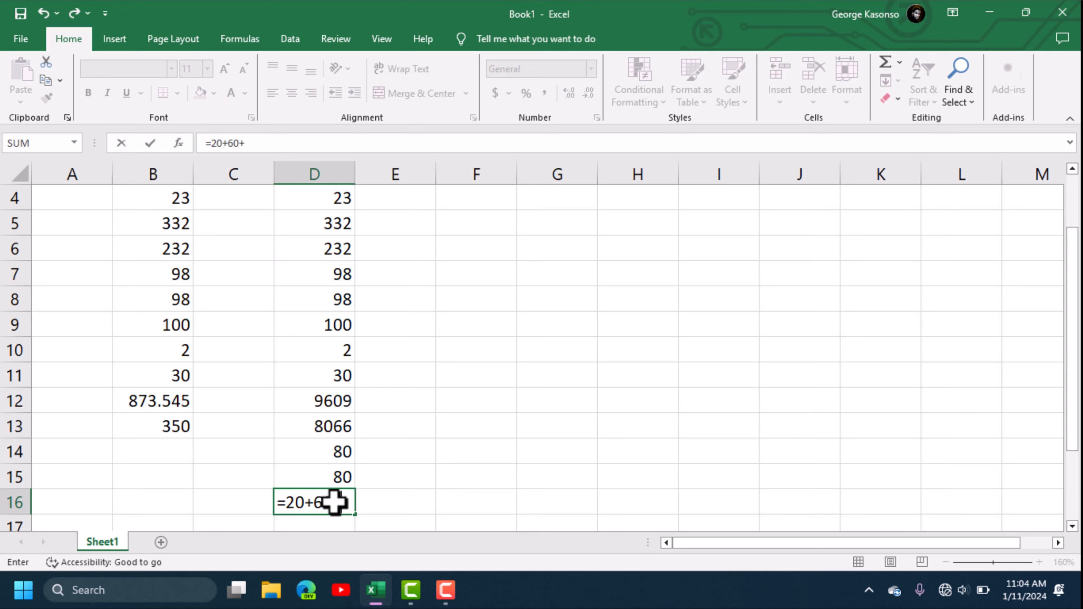
text(@)
text(20)
key(Return)
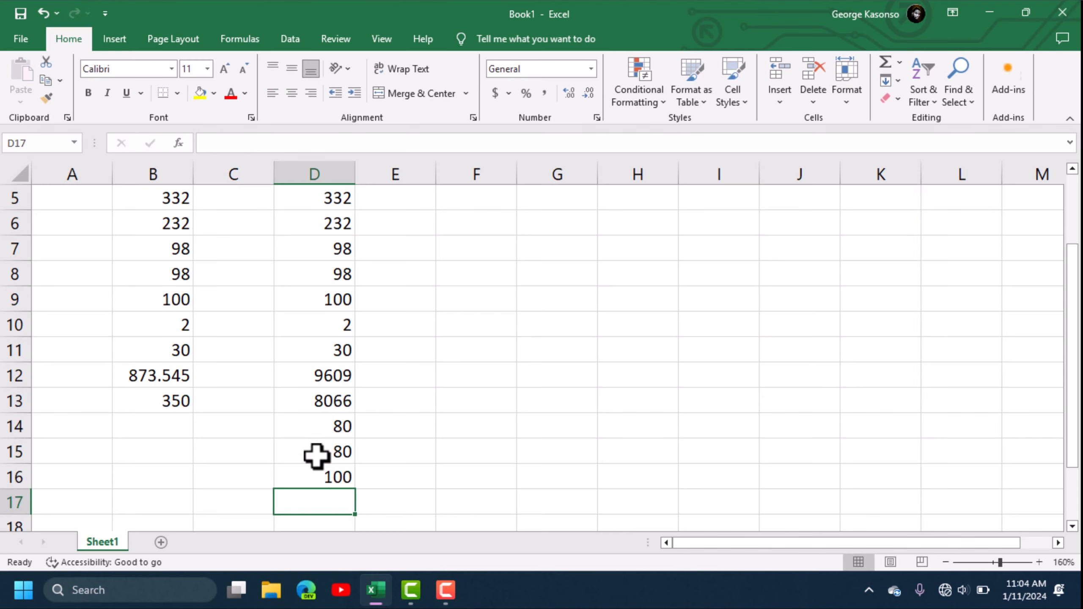
click(324, 477)
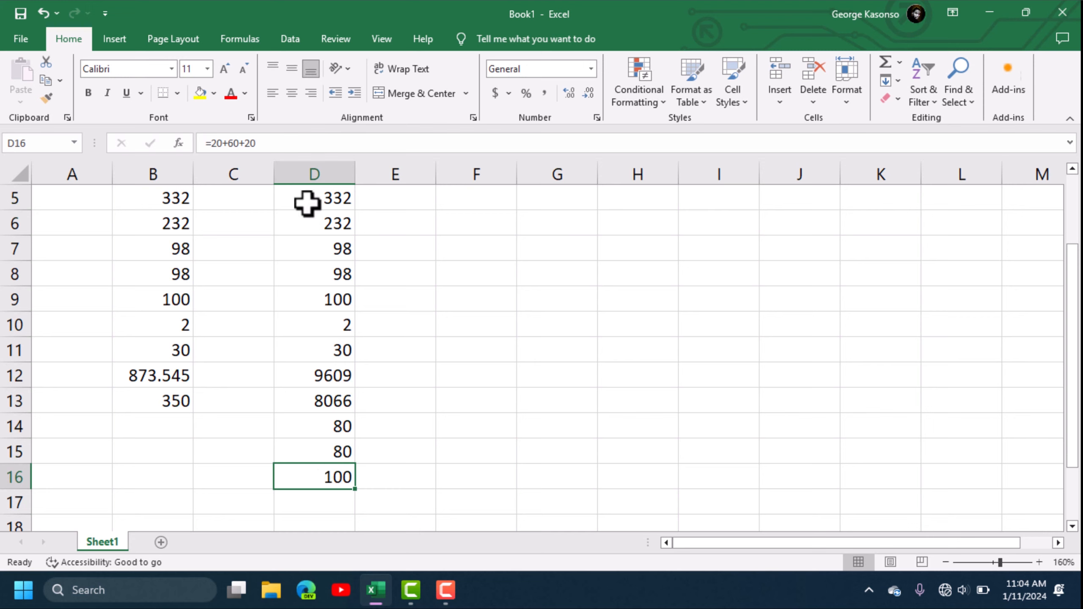
click(336, 498)
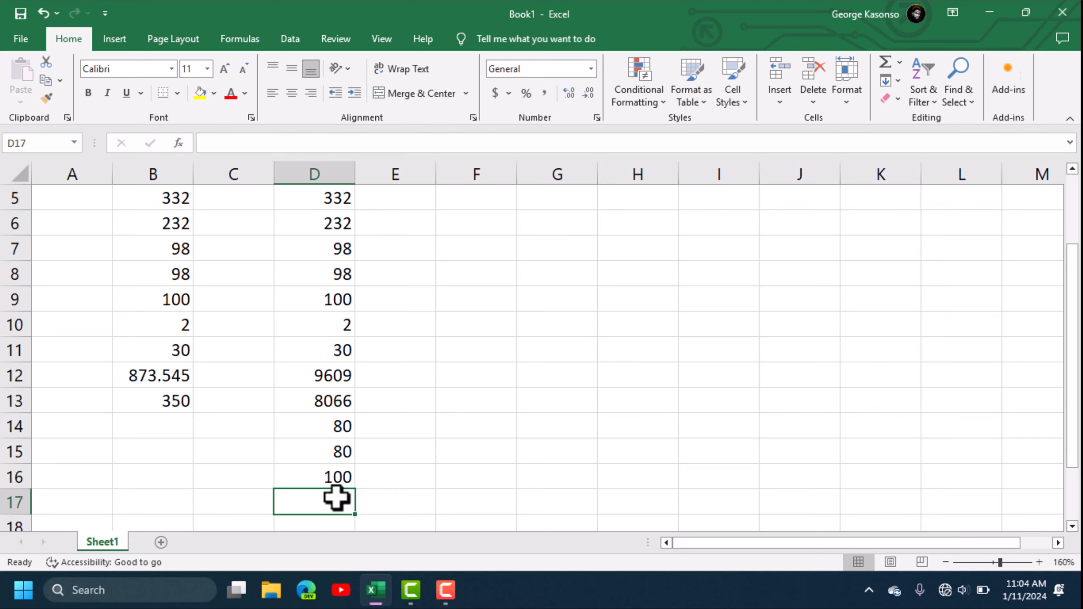
text(=)
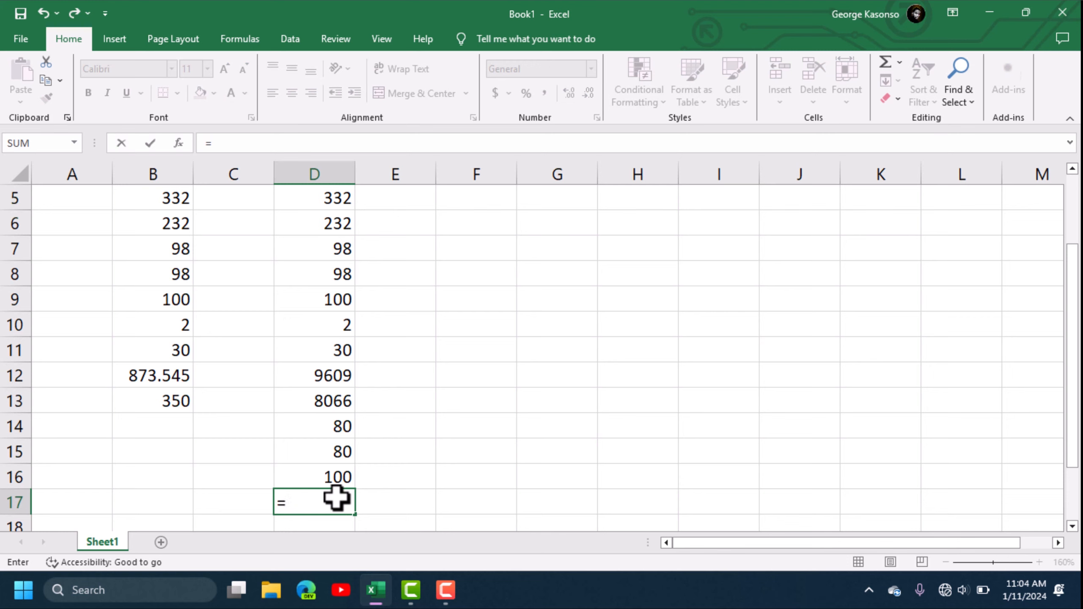
text(SUM)
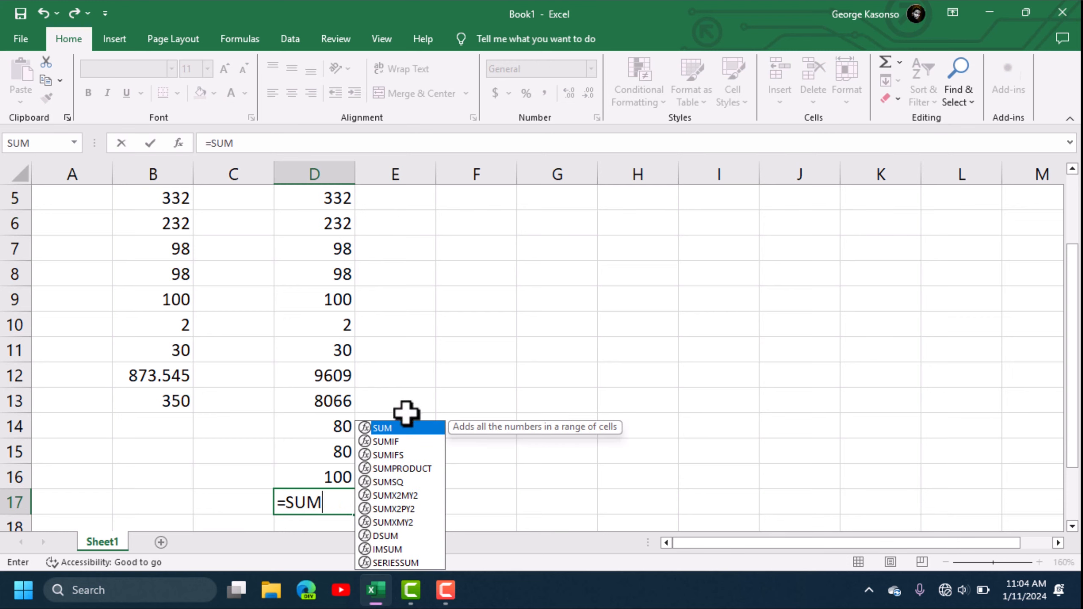
- Enter =SUM(20,60,20) in D17 so it also shows 100
double_click(409, 429)
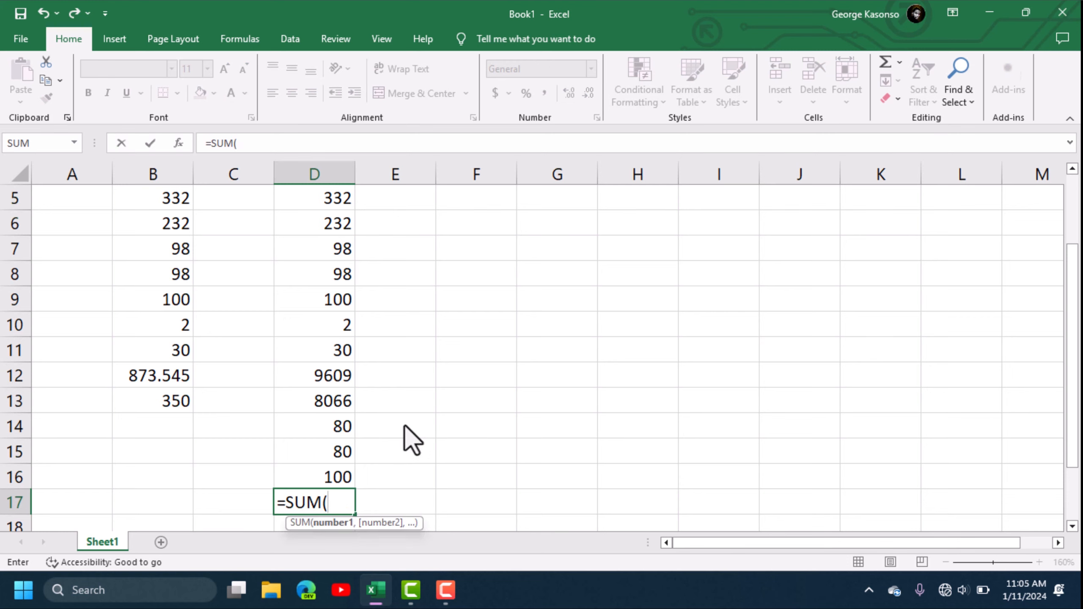
text(20,60)
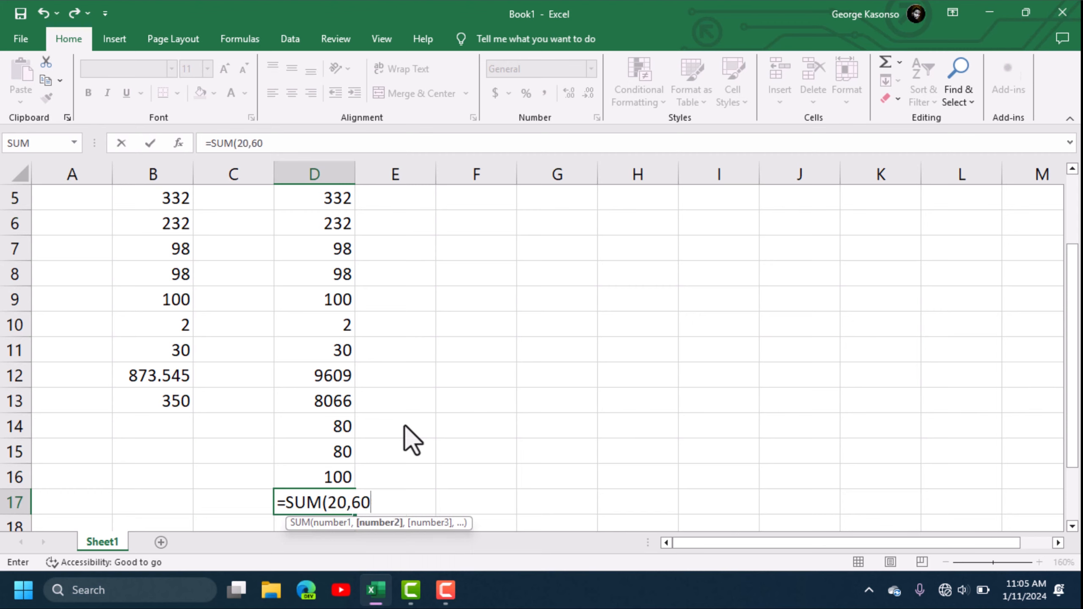
text(,20)
key(Return)
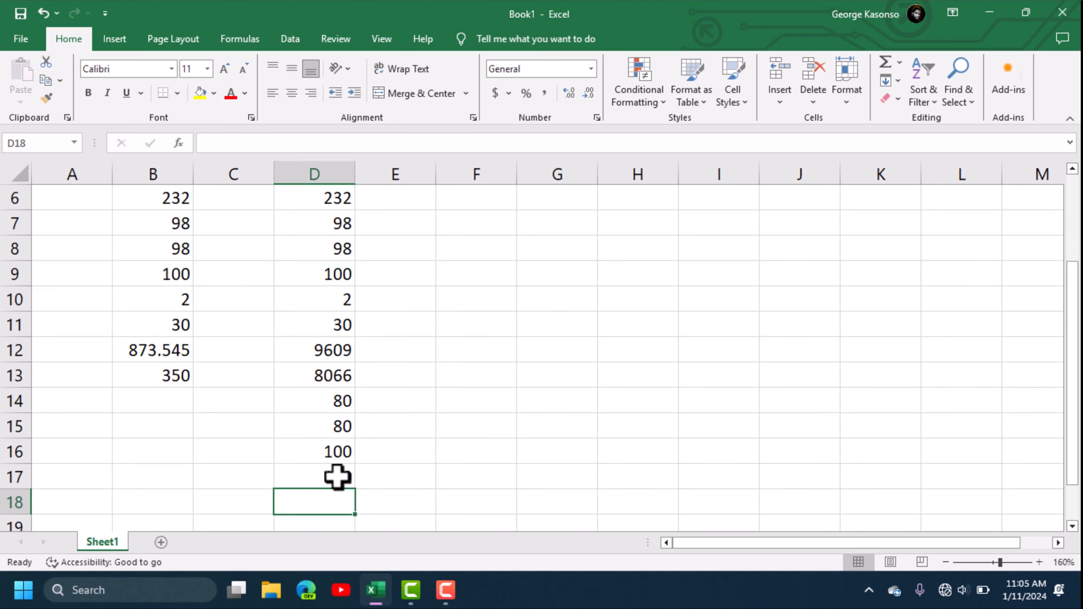
click(338, 476)
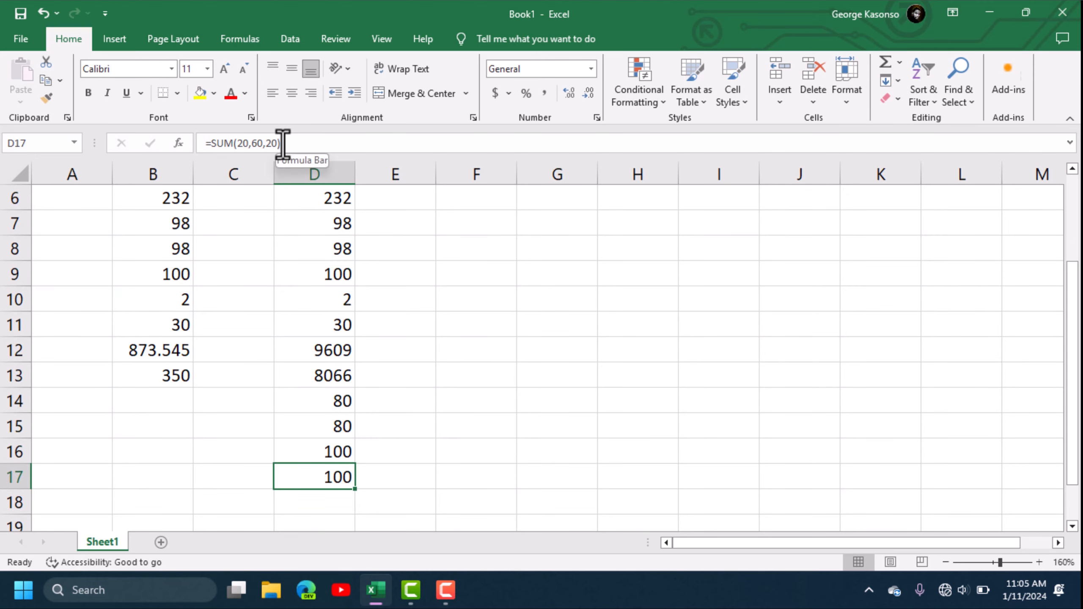
click(333, 450)
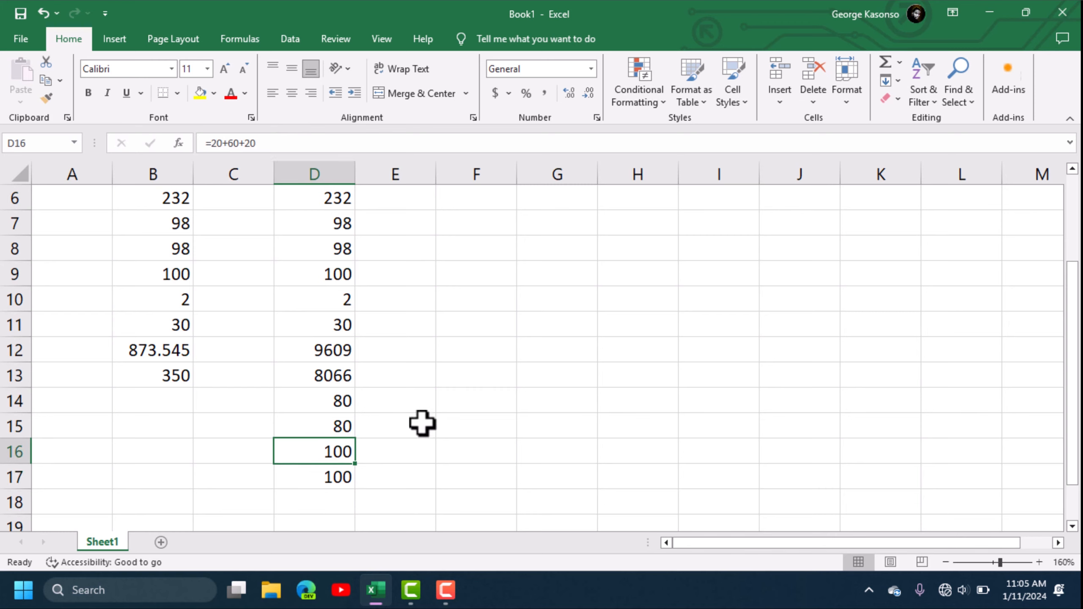
drag(1075, 311, 1076, 205)
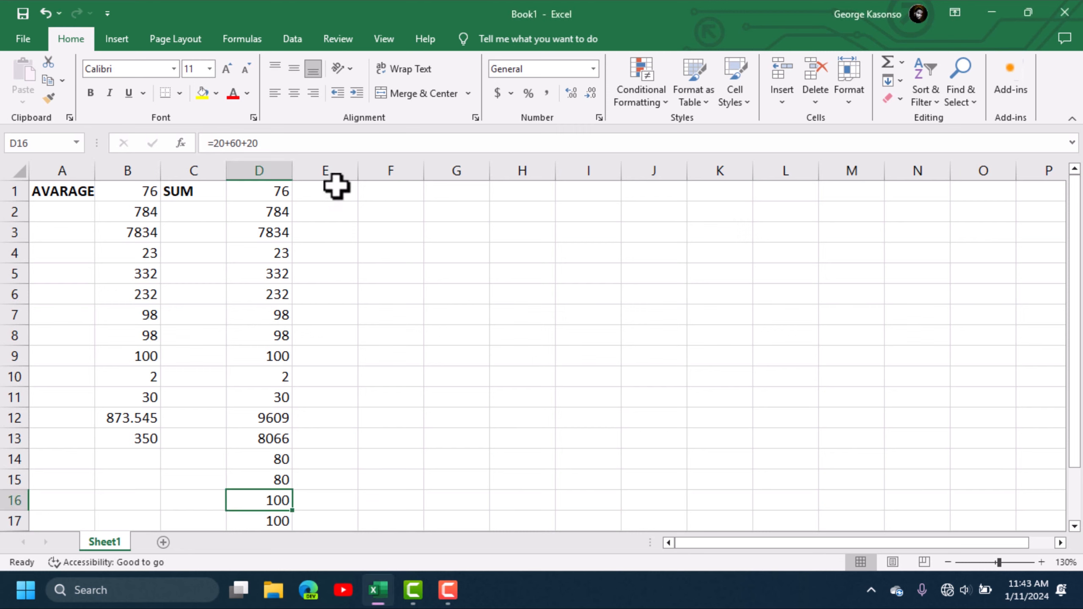
- Type the heading SUMIF into E1 and make it bold
click(336, 193)
text(SUMIF)
click(385, 222)
click(315, 190)
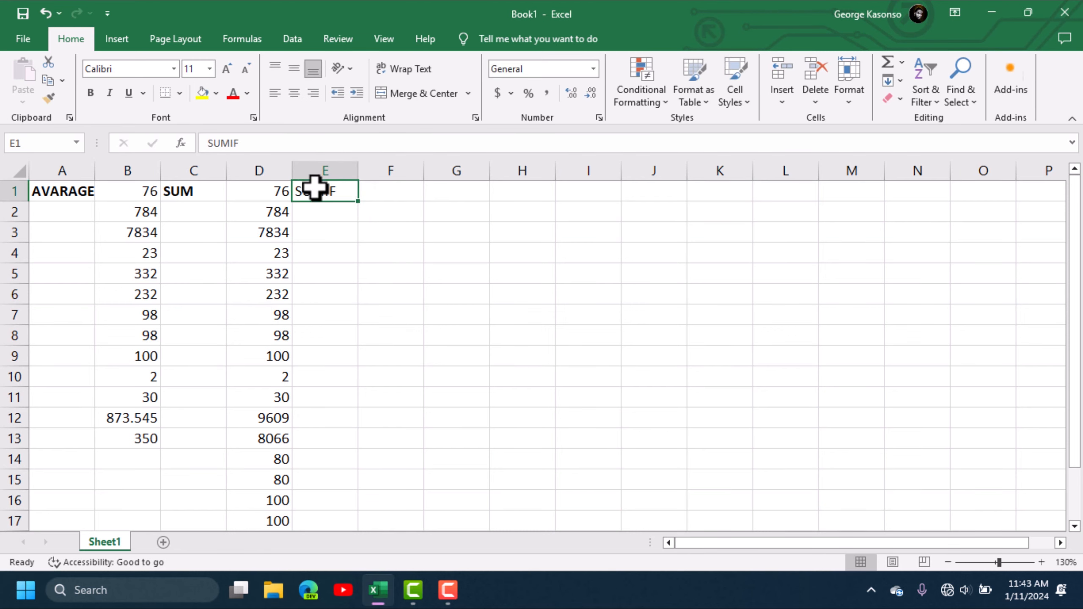
click(87, 95)
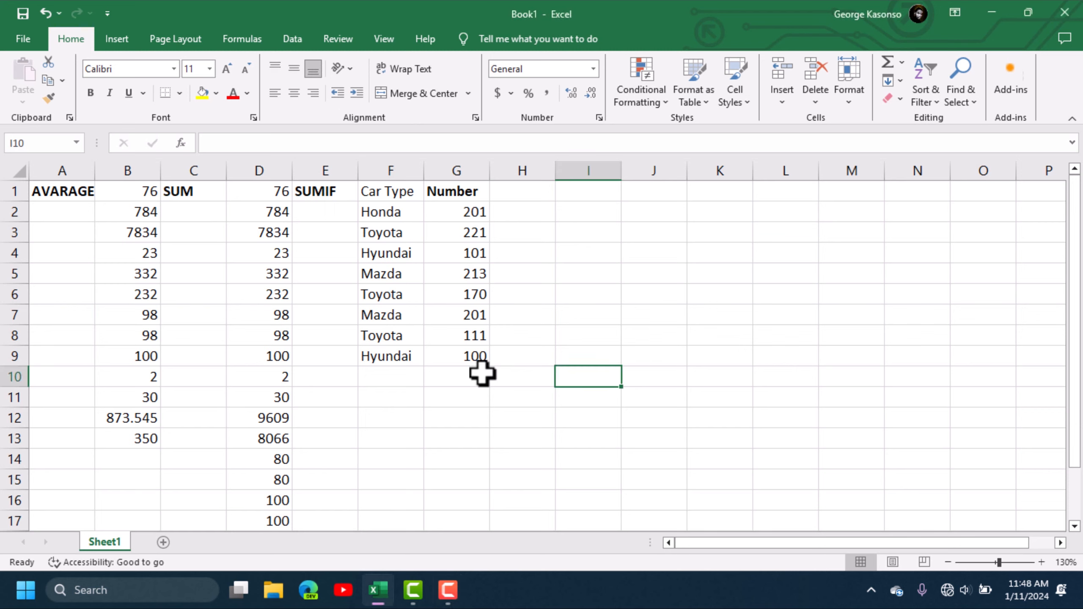
click(470, 374)
text(=)
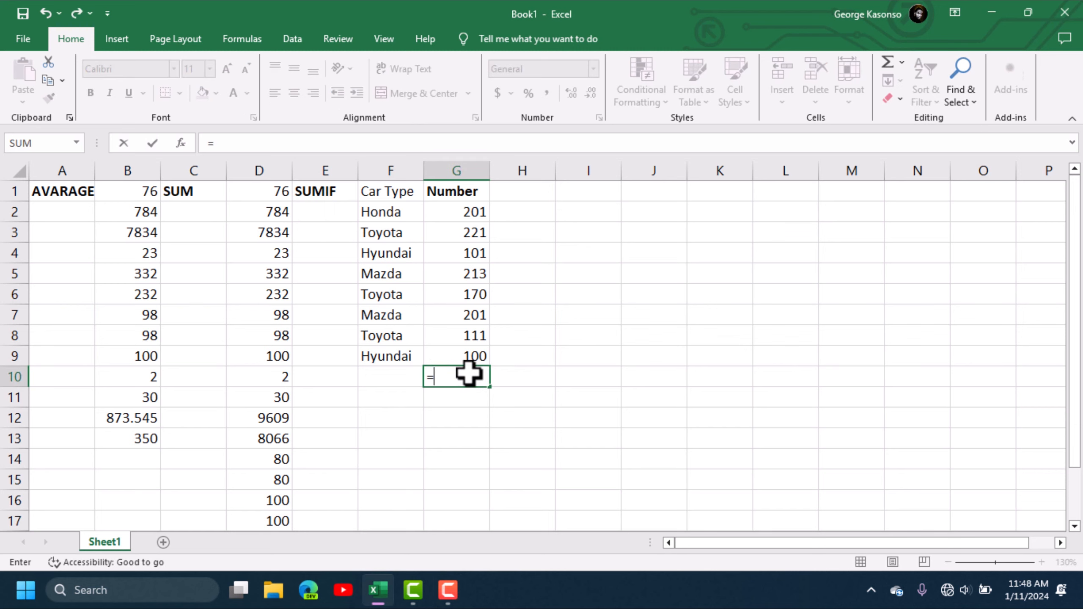
text(sum)
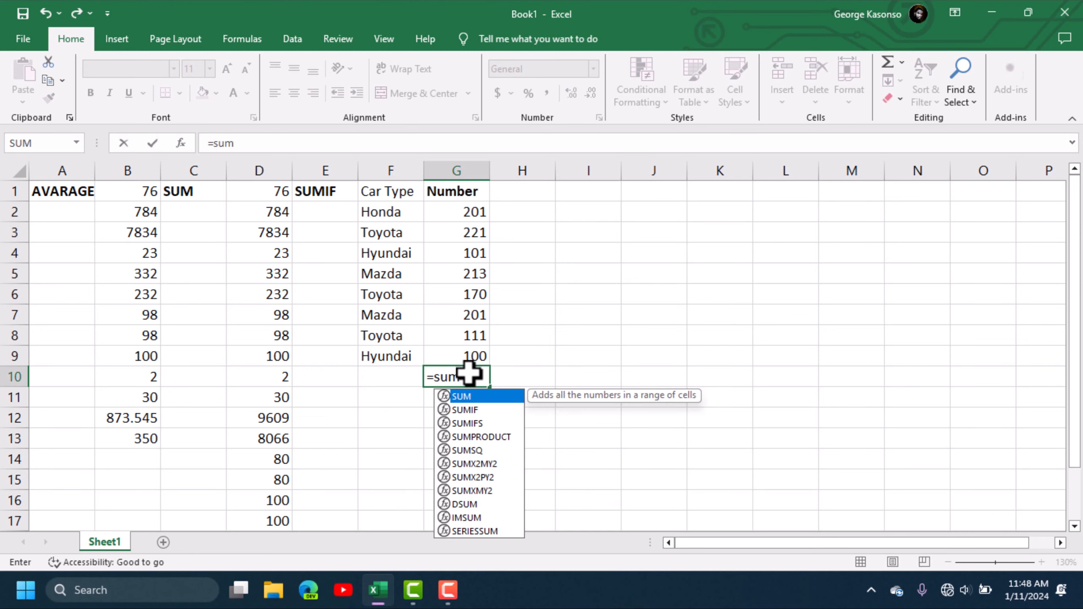
key(Tab)
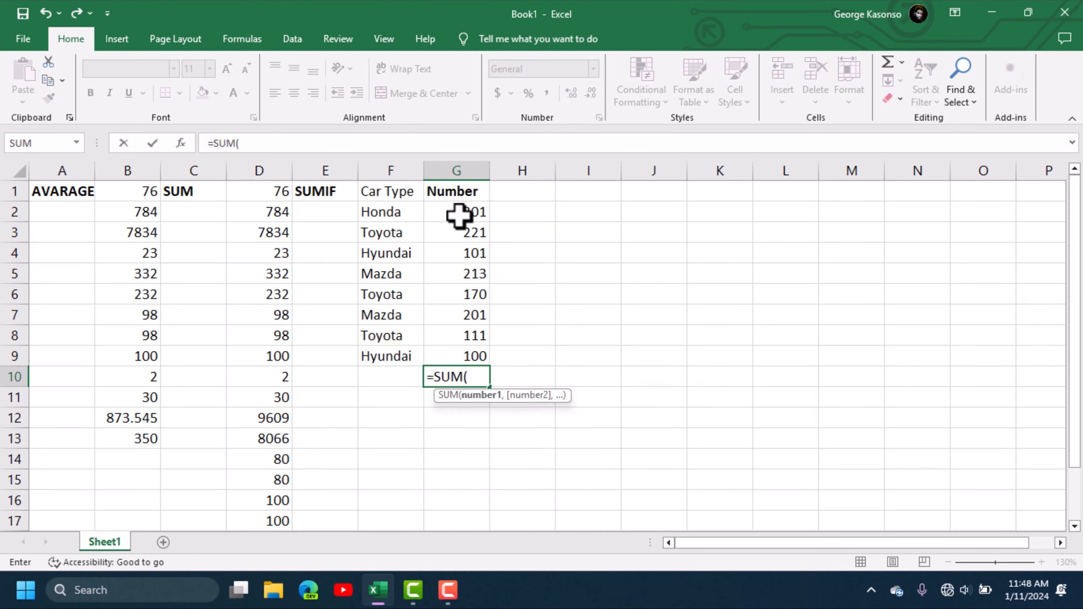
drag(458, 216, 466, 354)
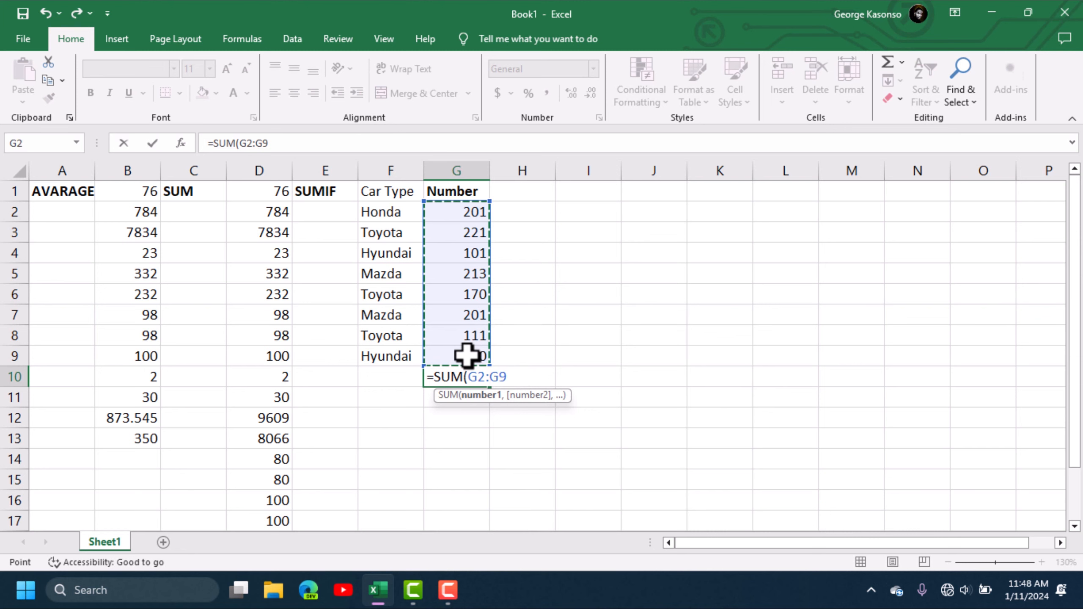
key(Return)
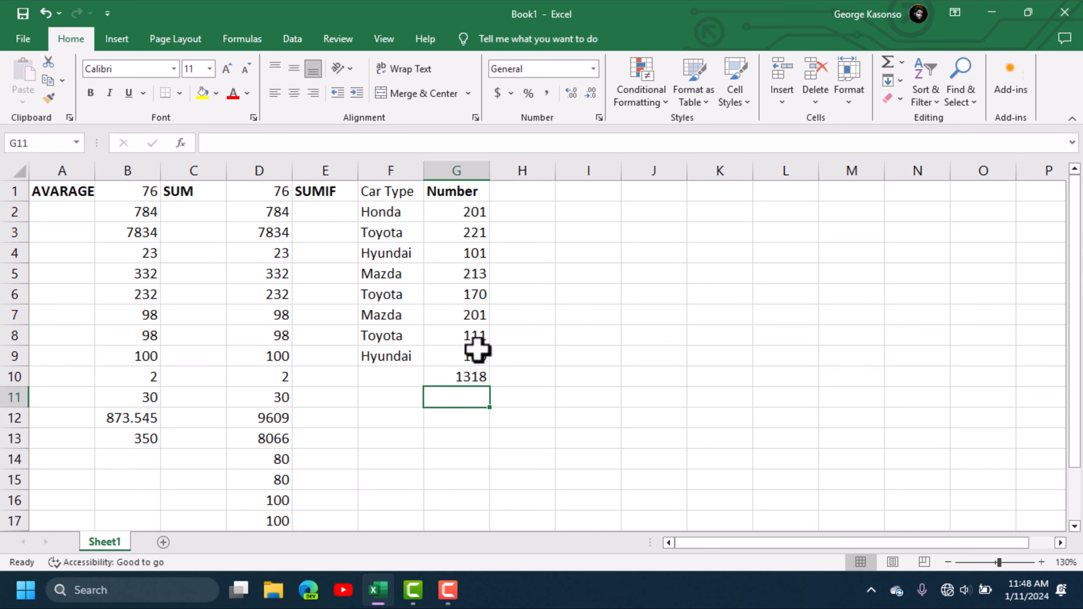
key(Up)
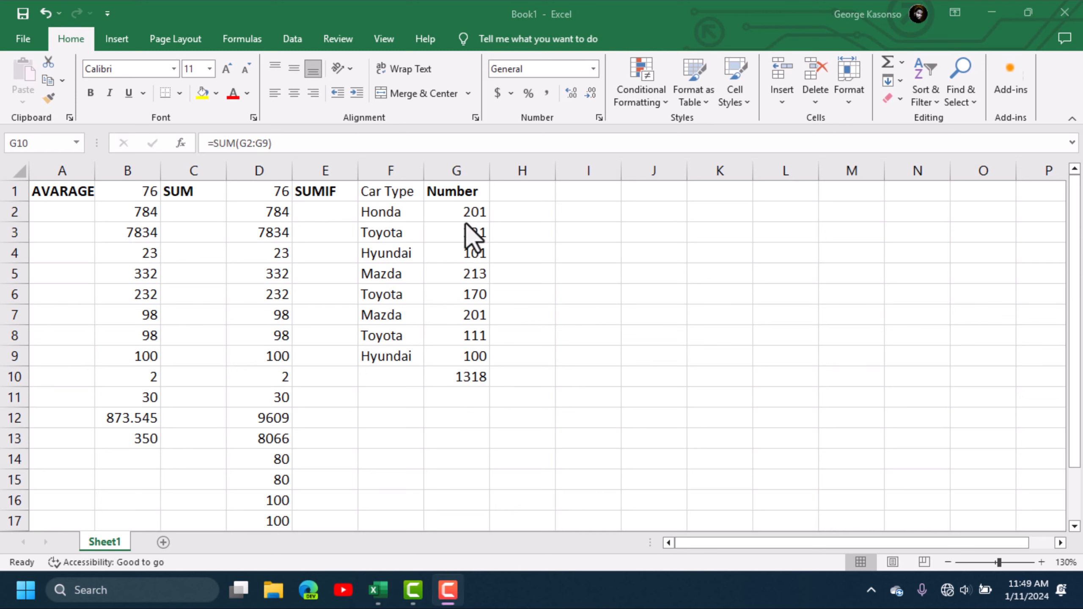
click(465, 379)
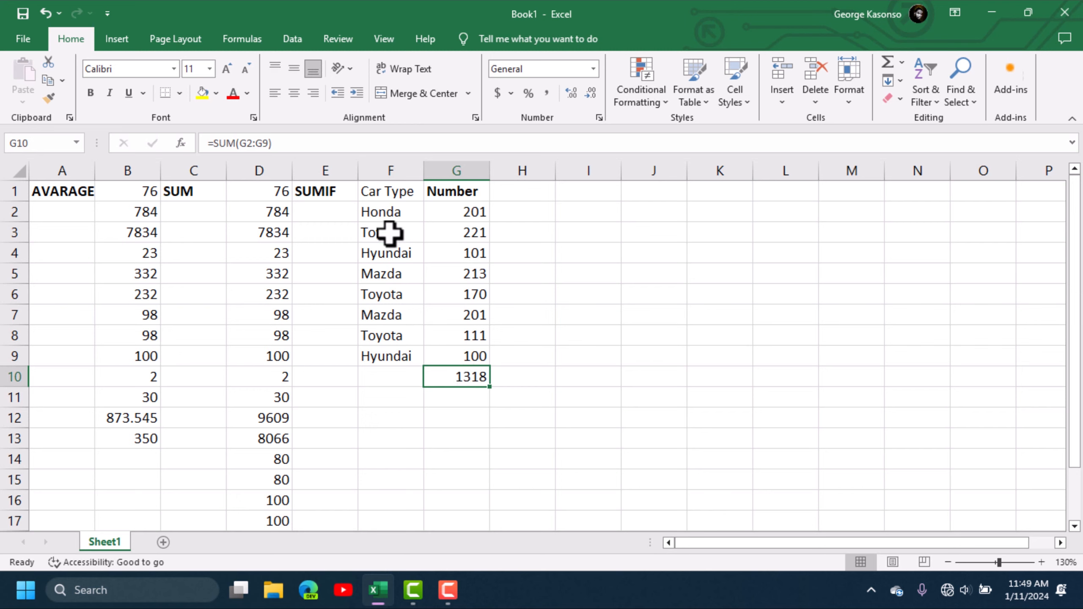
click(392, 371)
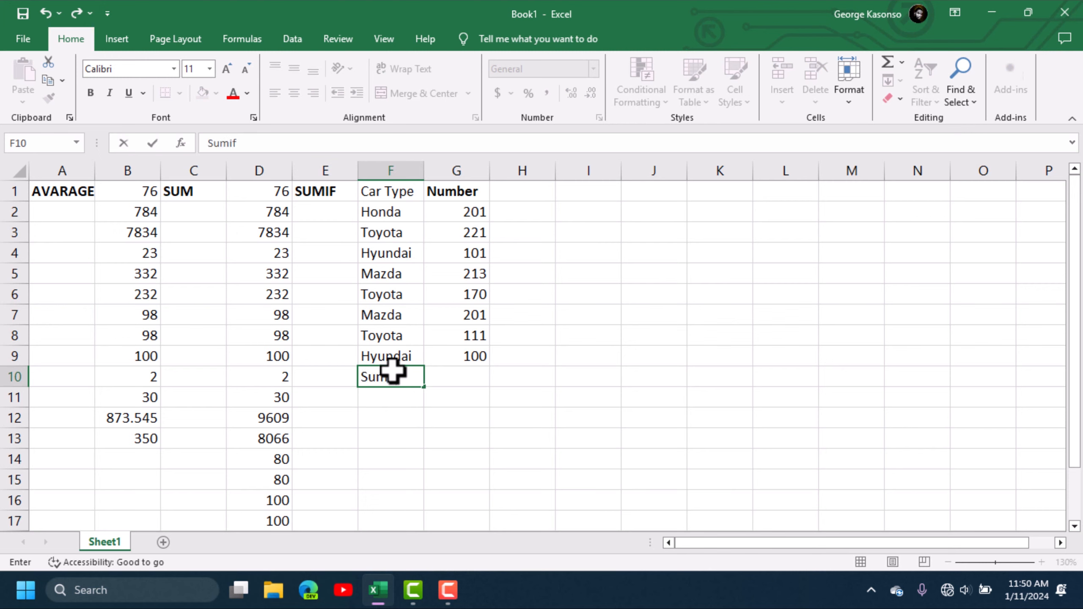
- Enter the sumif: label in G11 beneath the car table
click(334, 376)
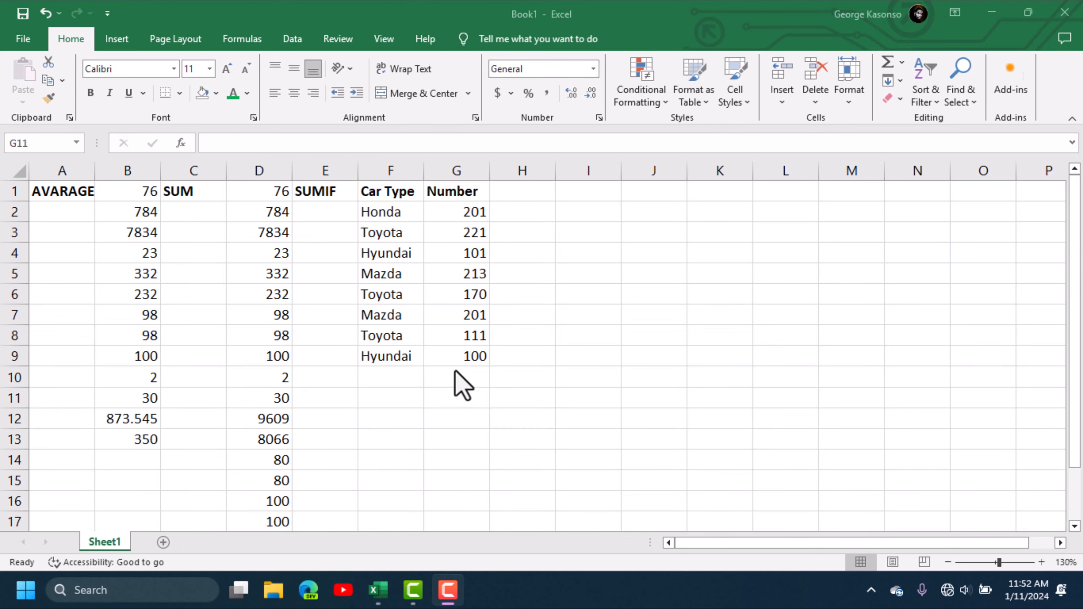
click(469, 400)
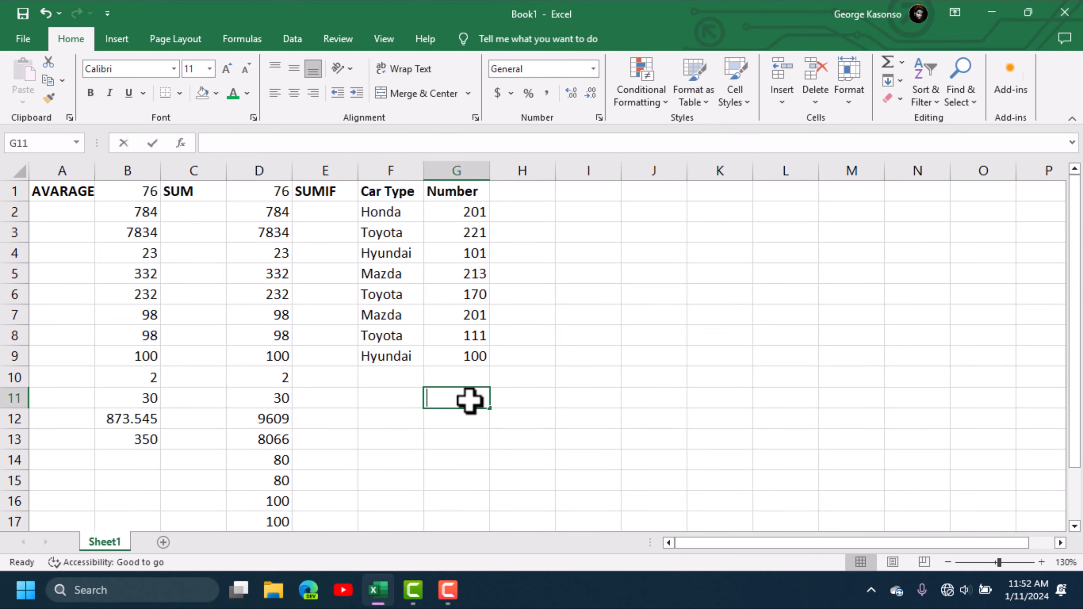
text(sumif:)
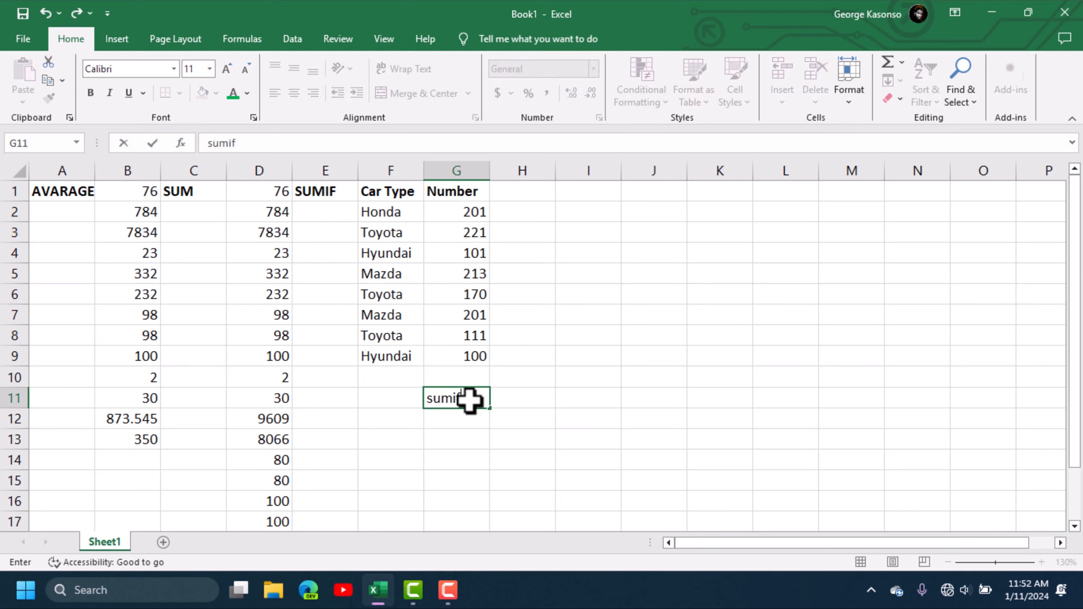
click(389, 399)
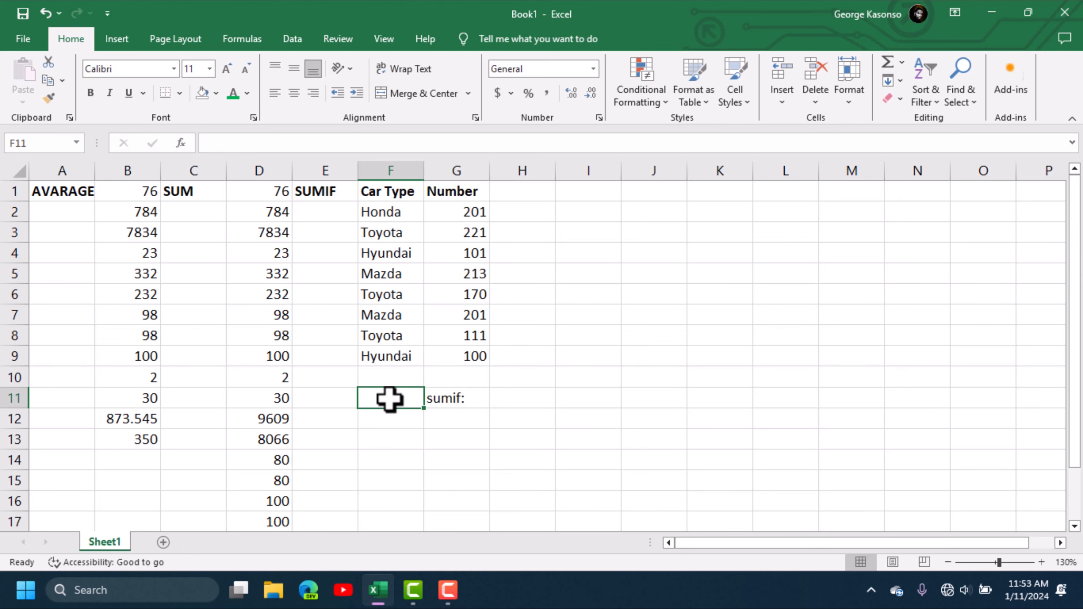
- Enter Toyota as the criterion in F11 and fill G12 dark orange
text(Toyota)
click(500, 457)
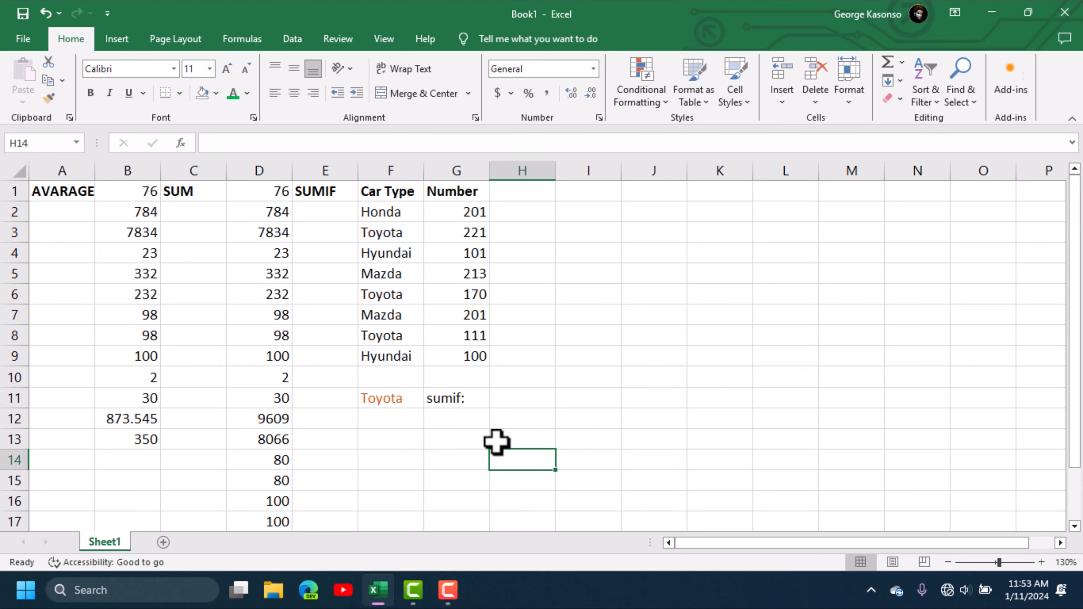
click(460, 419)
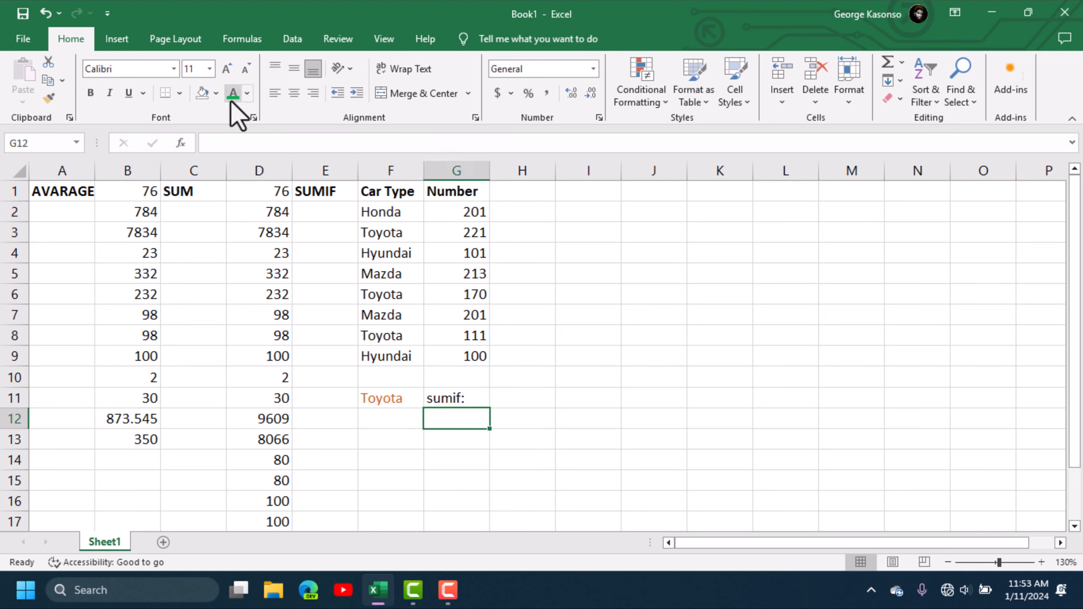
click(216, 93)
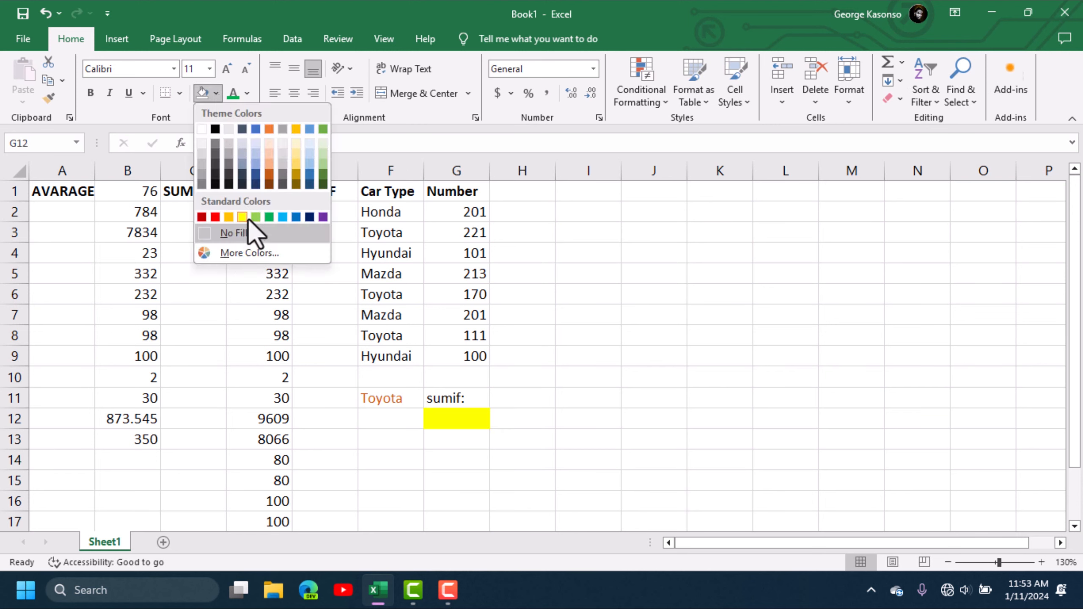
click(270, 177)
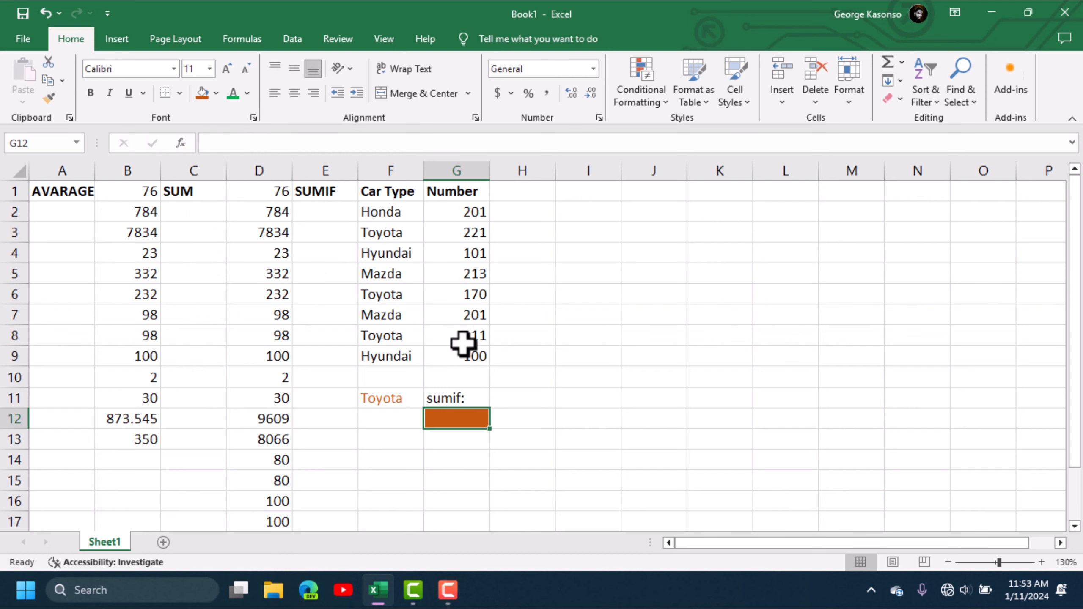
- Enlarge the G11 label to size 12 and correct it to Sumif:
click(450, 401)
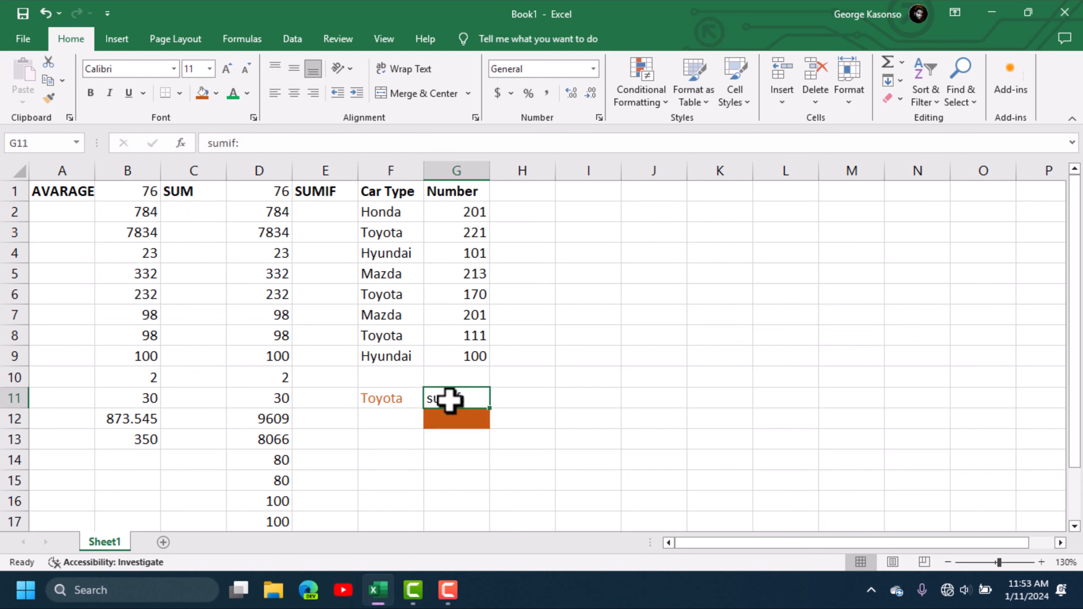
click(228, 68)
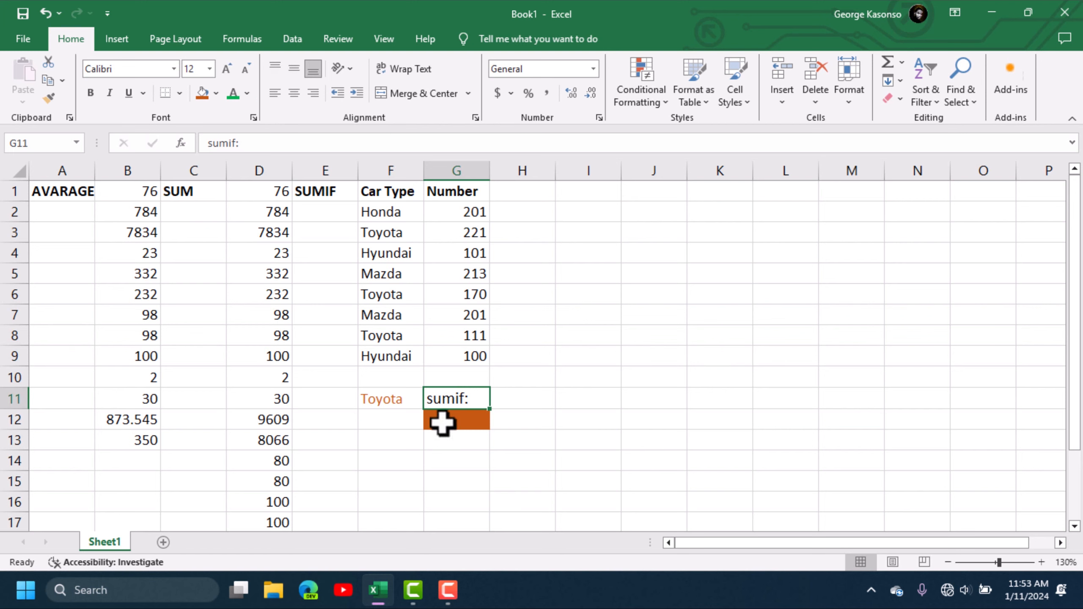
double_click(434, 401)
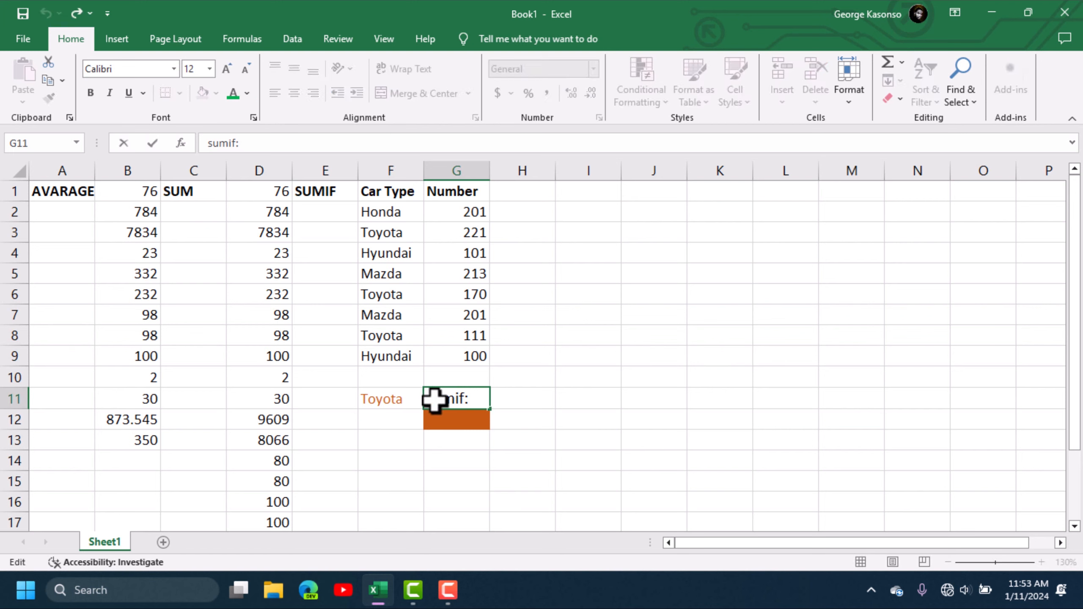
click(433, 402)
key(BackSpace)
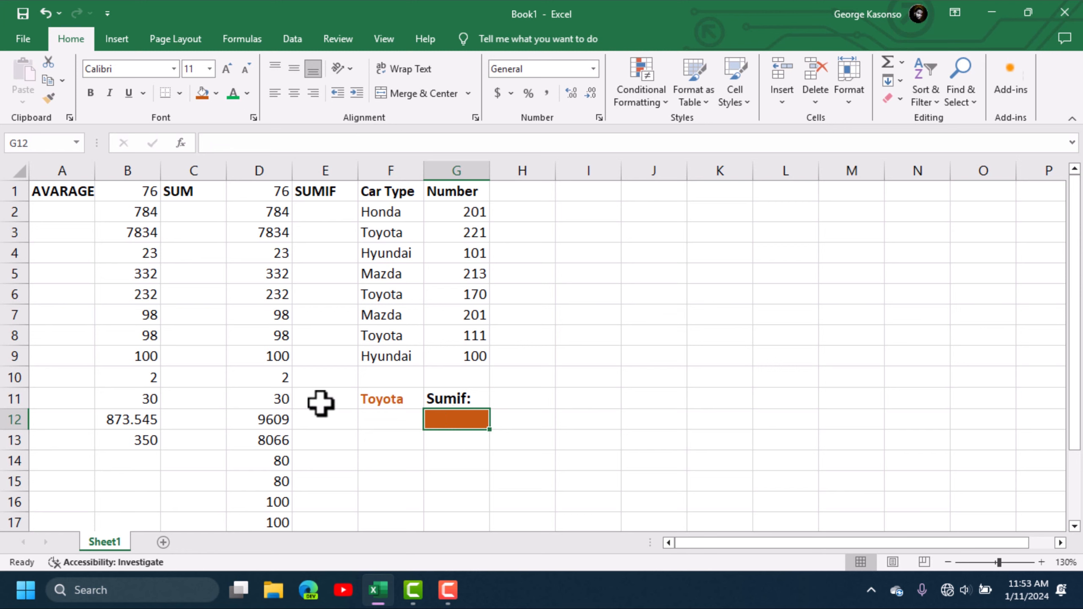
click(388, 420)
click(437, 415)
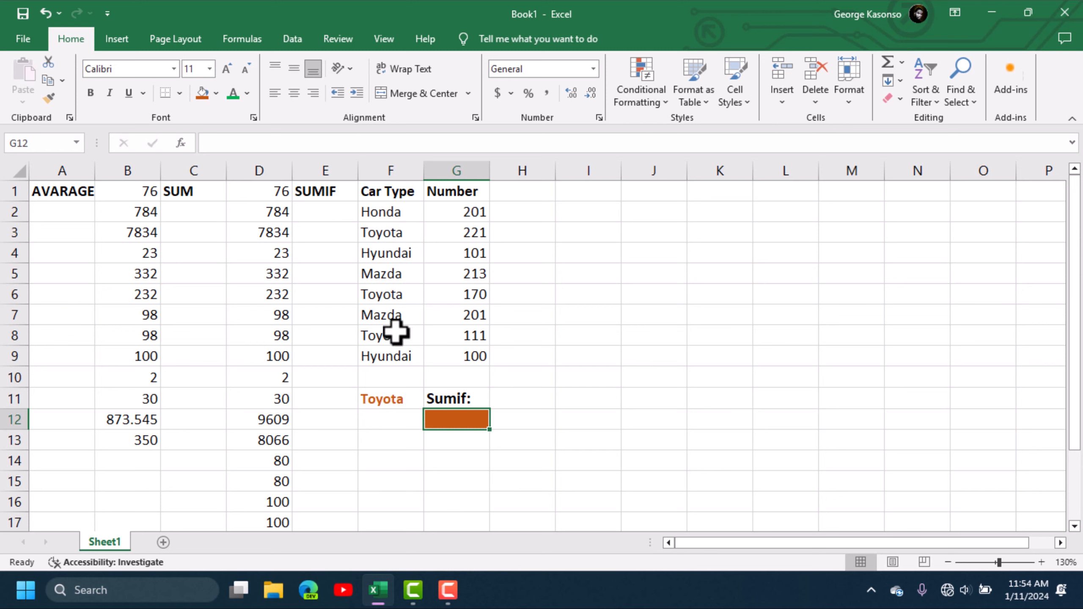
- Enter =SUMIF(F2:F9,F12,G2:G9) in G12, which returns 0 with F12 empty
double_click(454, 422)
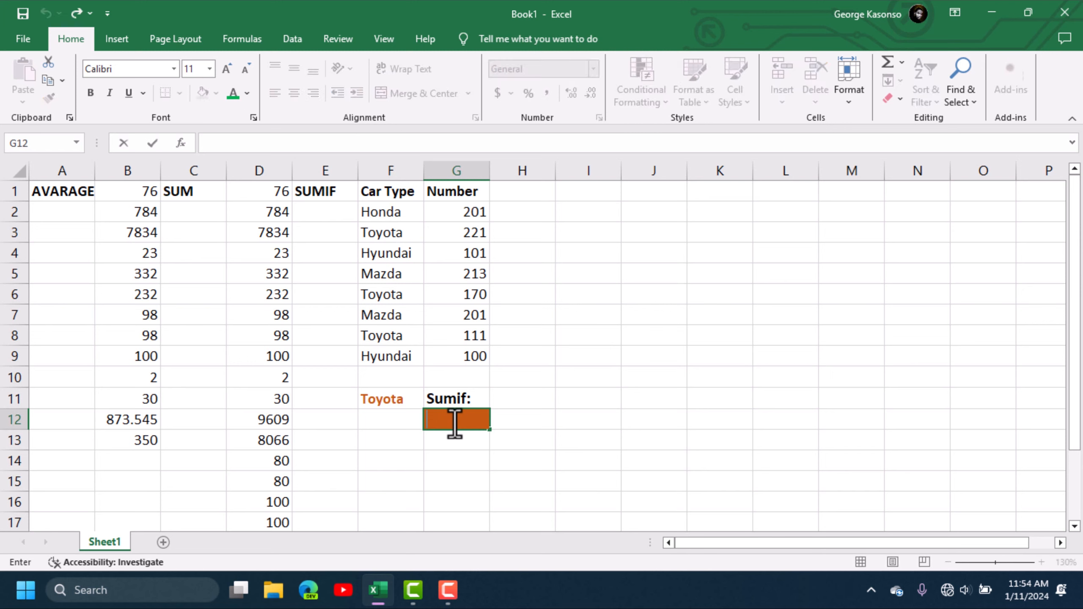
text(=)
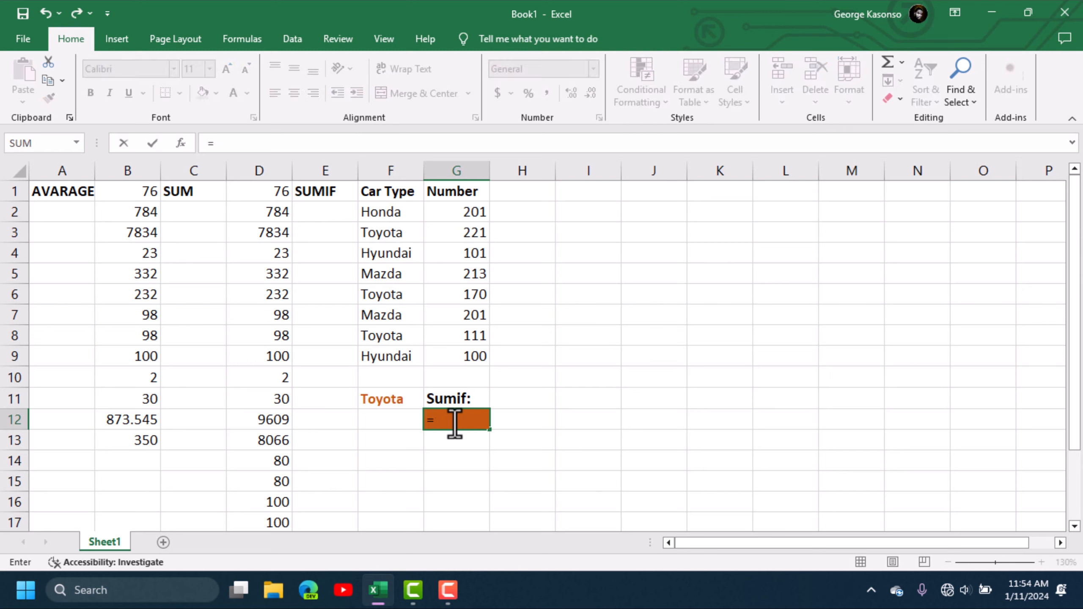
text(SUM)
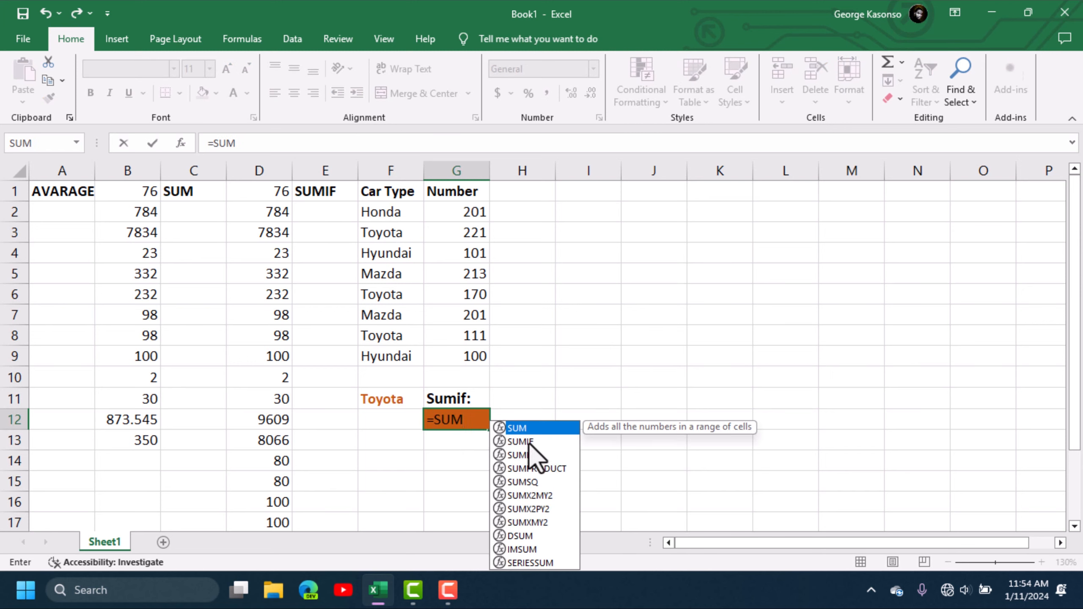
double_click(528, 442)
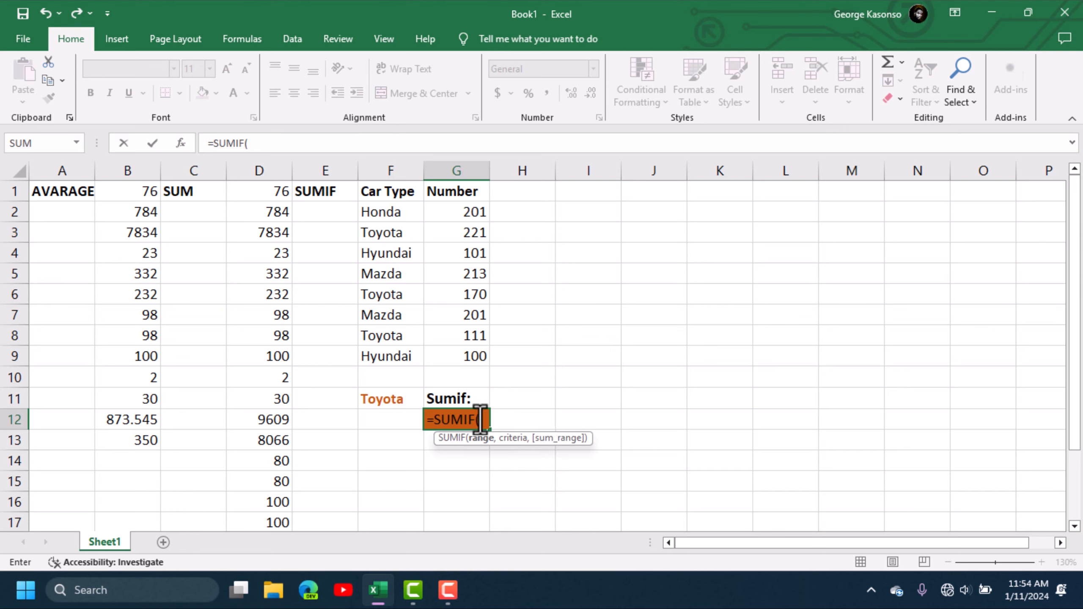
drag(382, 212, 401, 369)
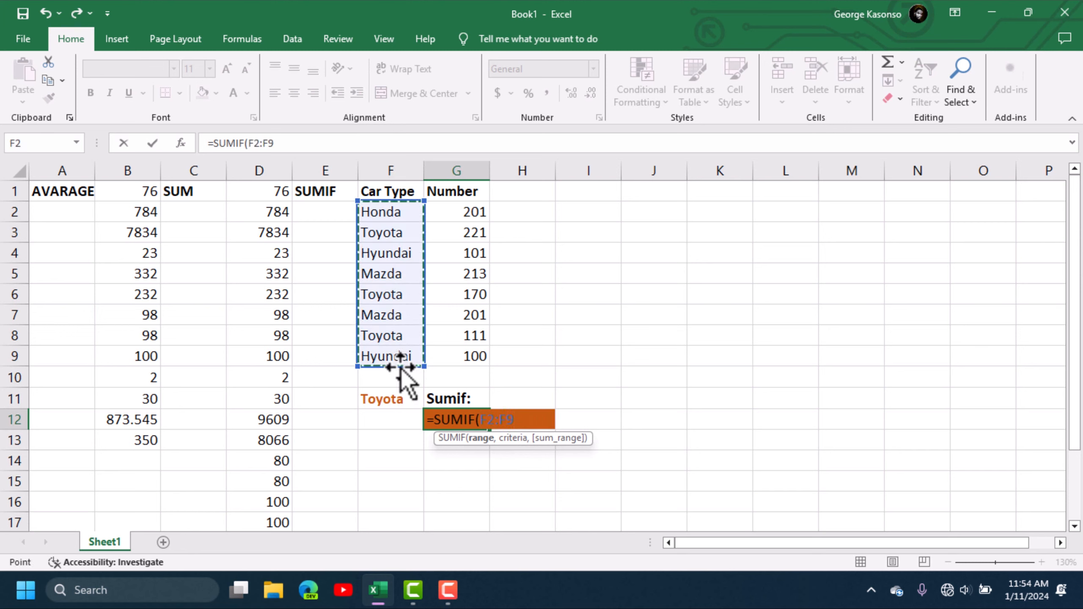
text(,)
click(389, 420)
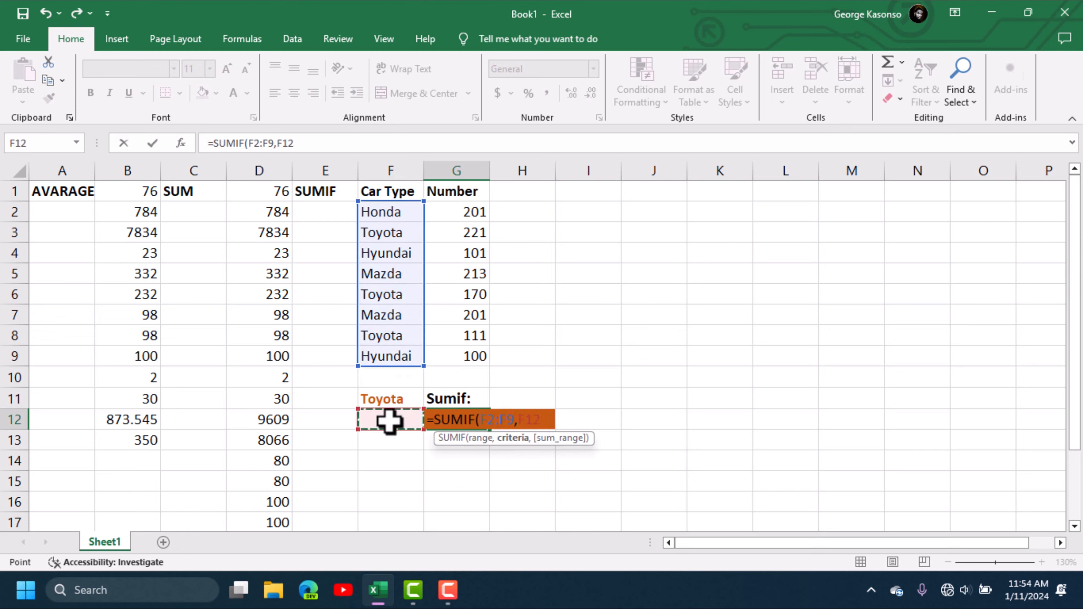
click(382, 419)
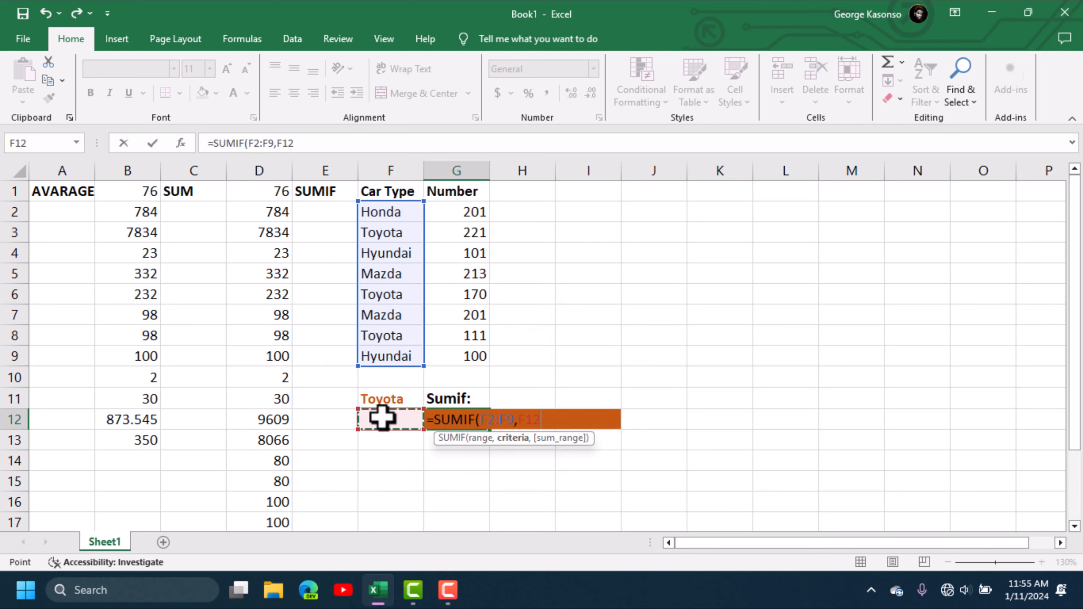
text(,)
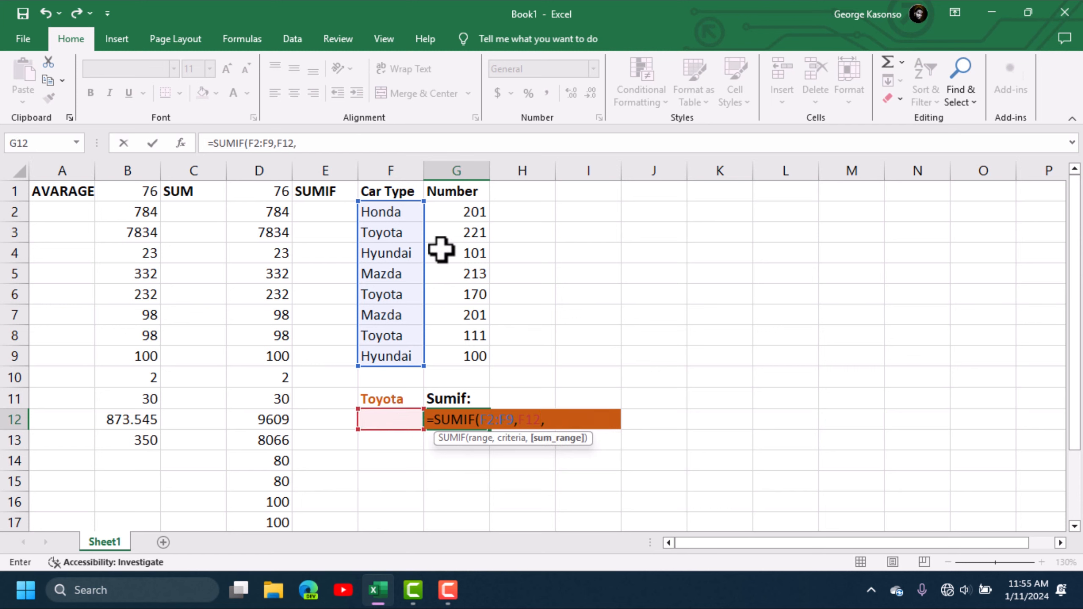
drag(467, 213, 473, 358)
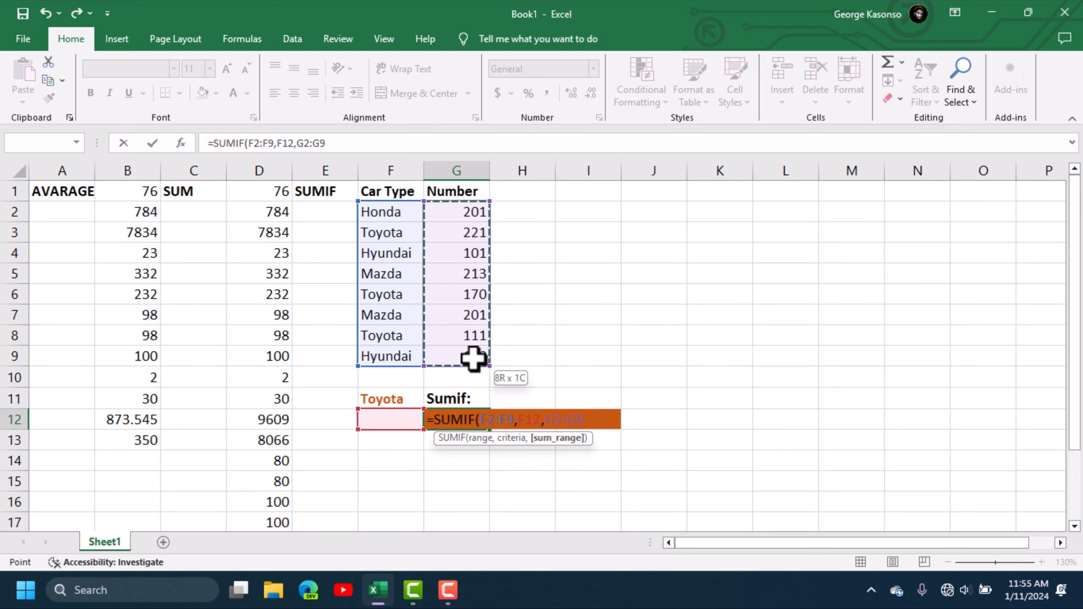
key(Return)
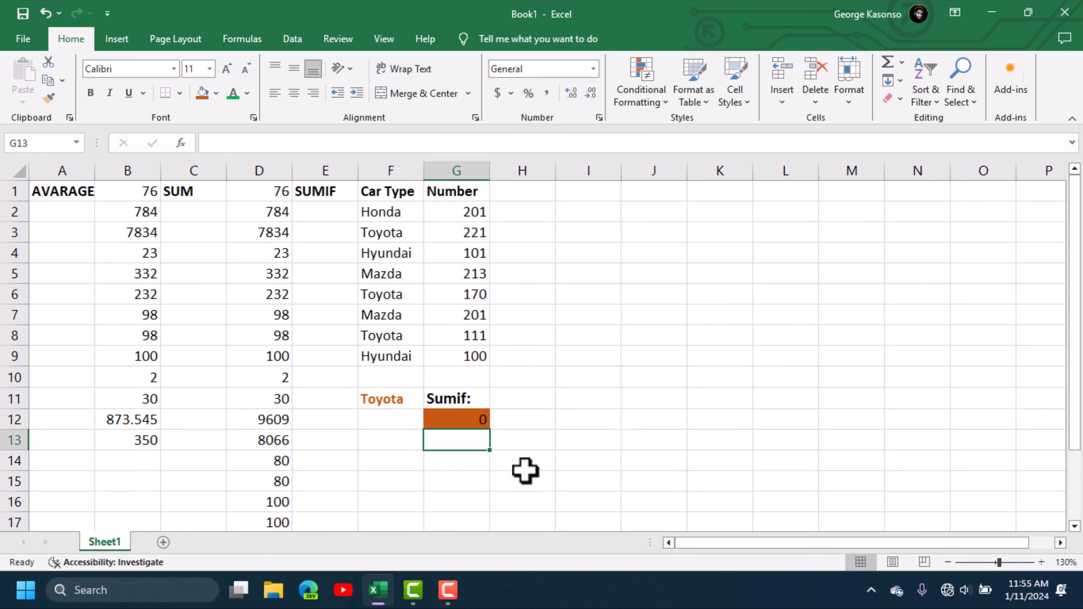
click(550, 445)
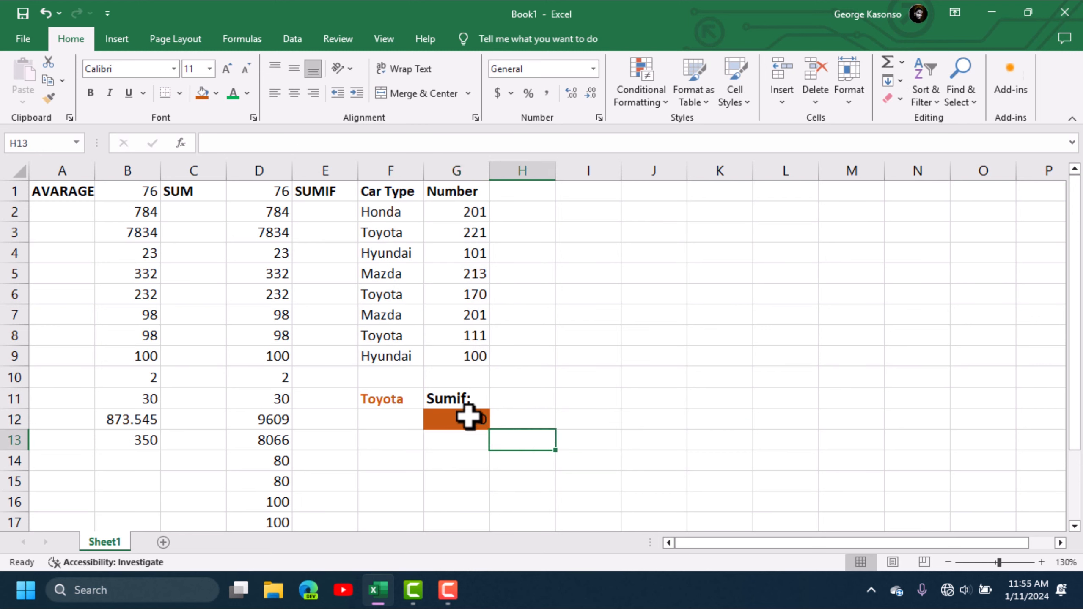
- Relabel F11 'Car Type' and enter Honda in F12, so G12's SUMIF returns 201
click(392, 400)
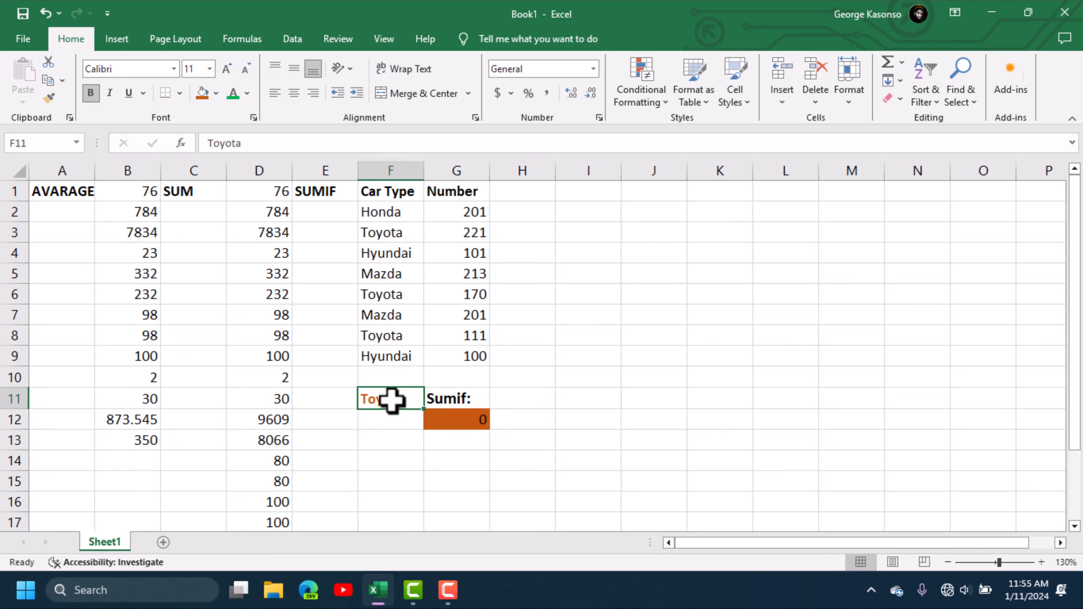
text(c)
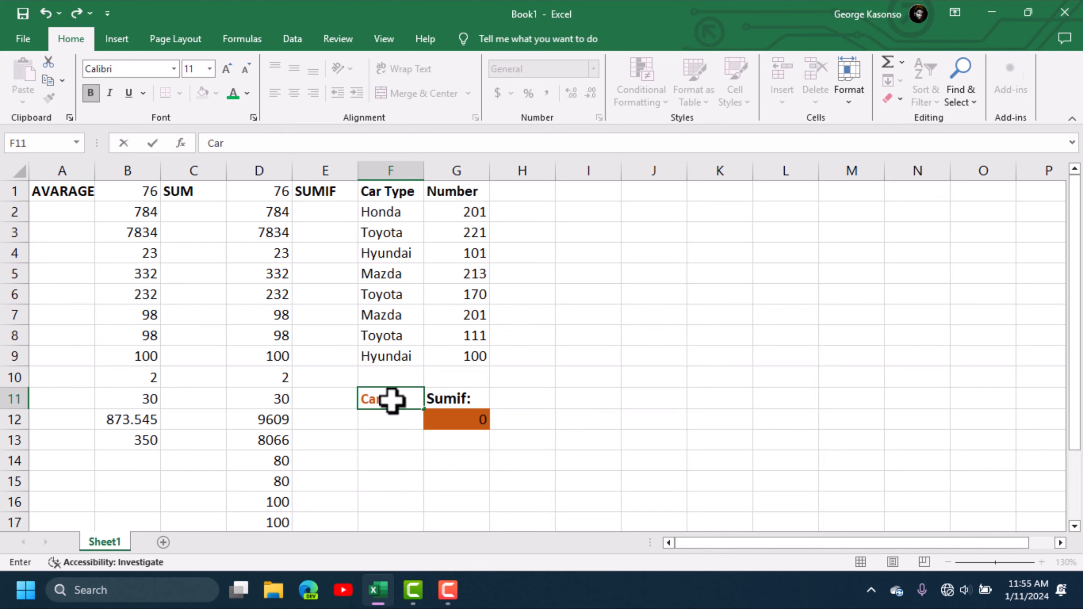
text(ar Type)
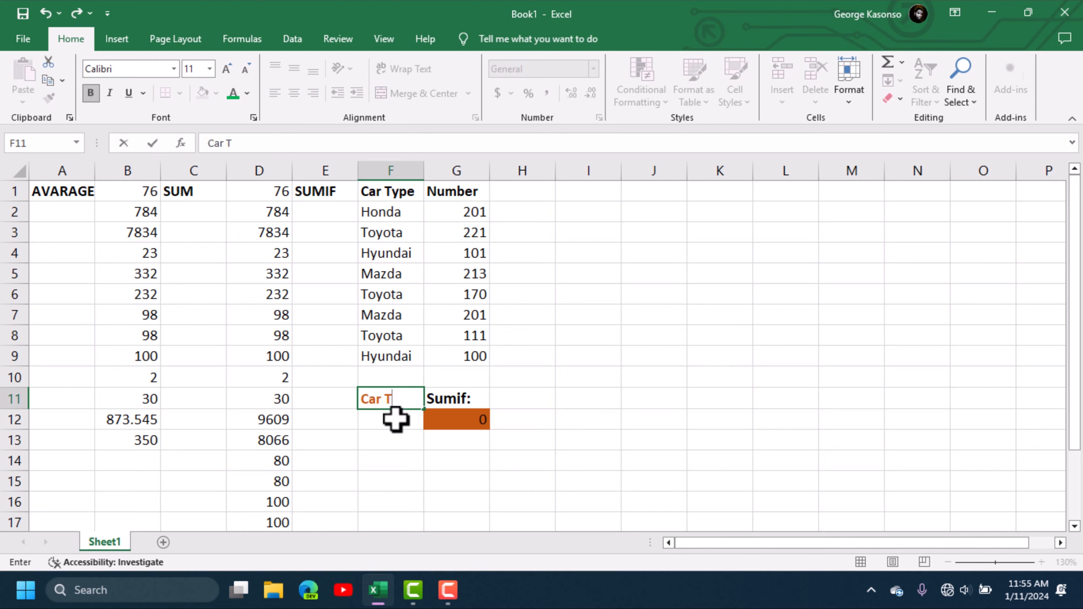
key(Return)
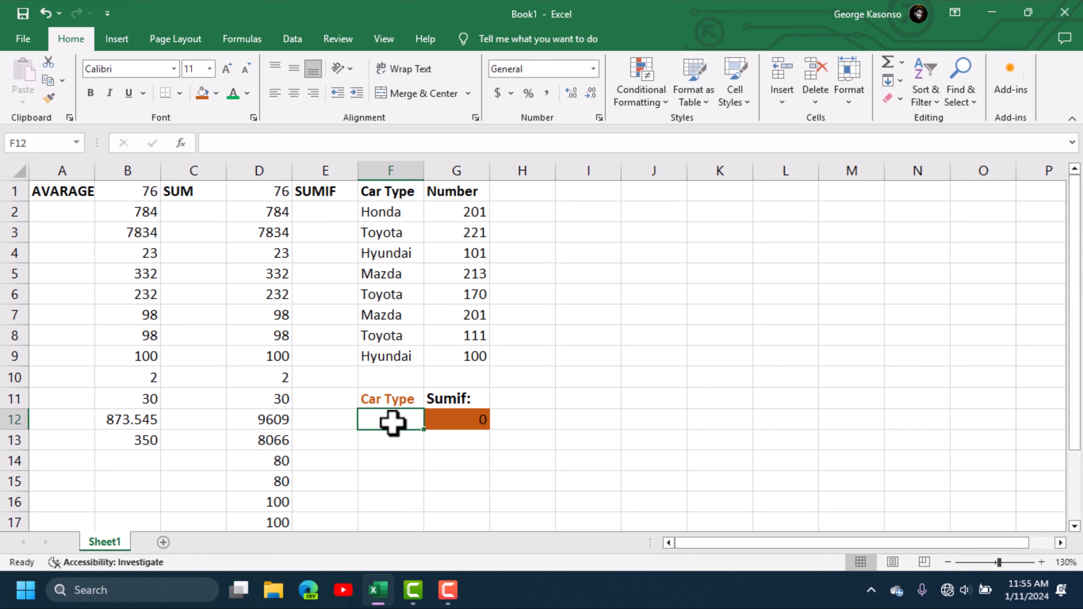
text(H)
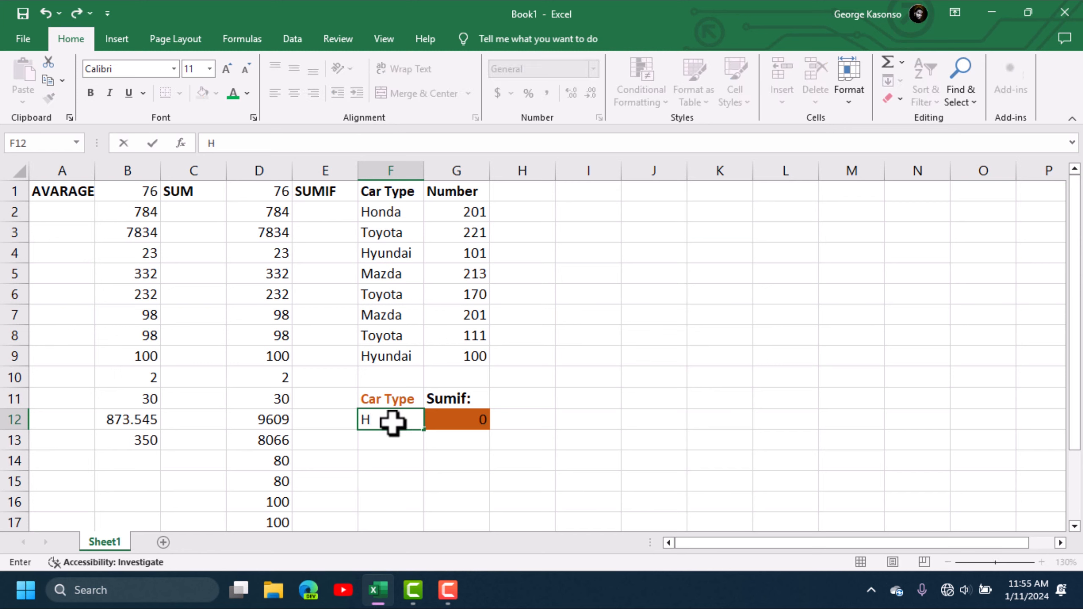
text(onda)
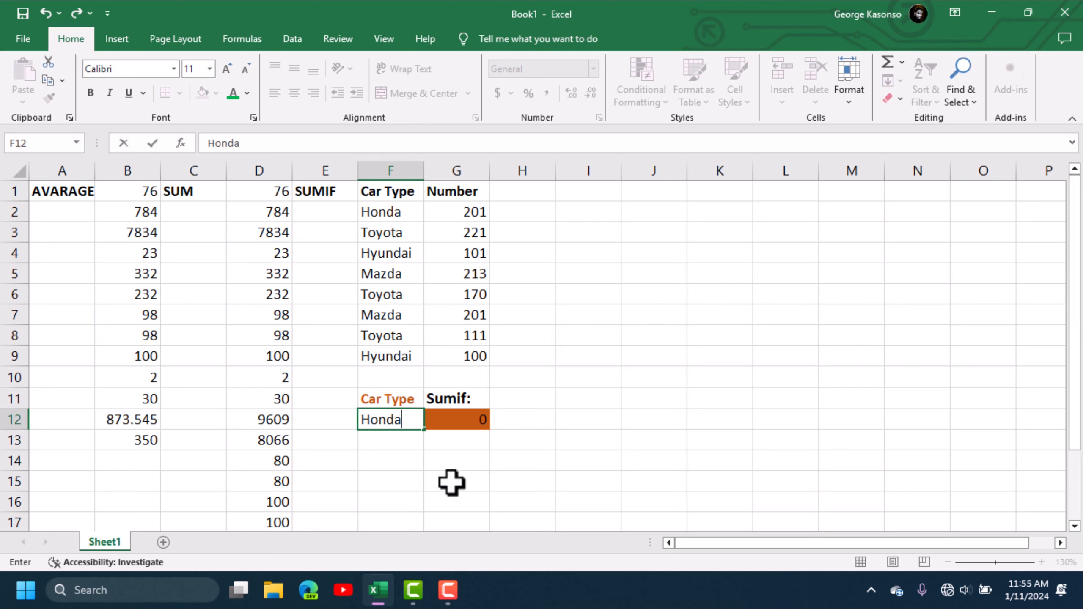
click(454, 479)
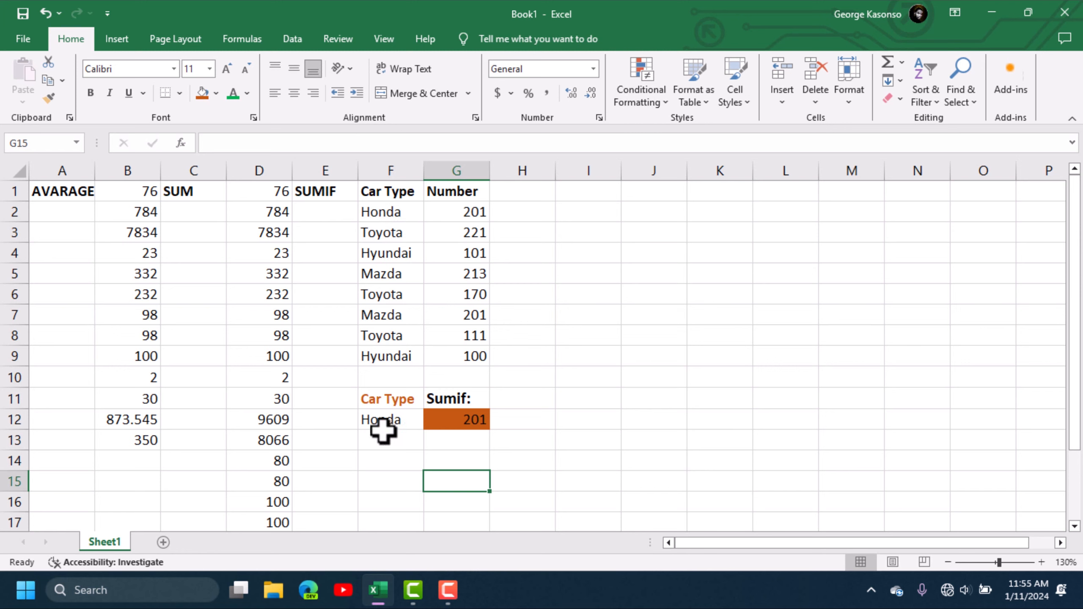
- Enter Toyota as the car type in F12, then overwrite it with Mazda
click(404, 403)
click(395, 420)
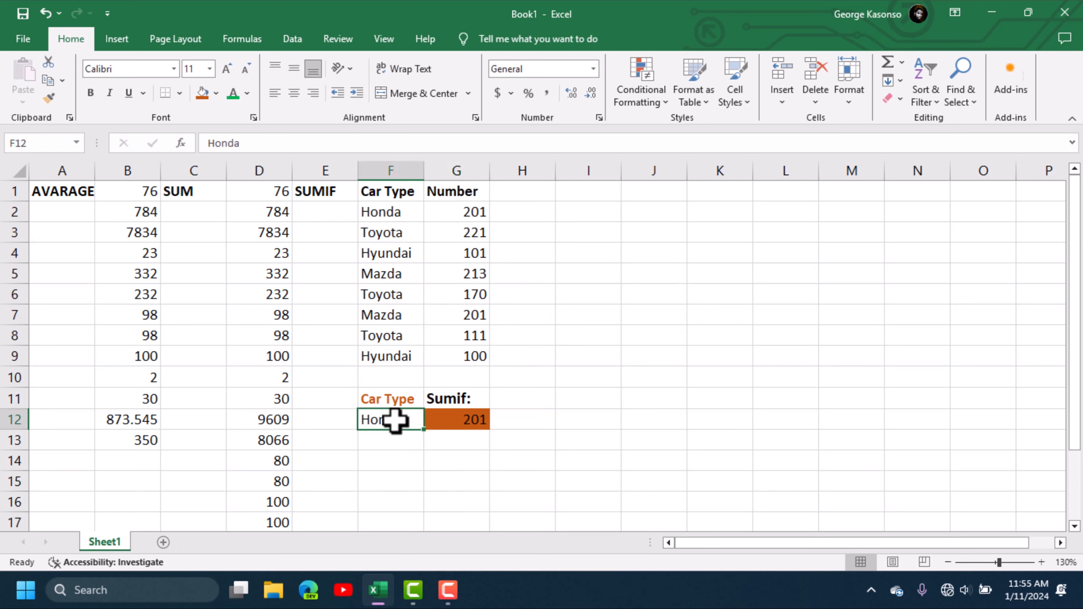
text(Toyota)
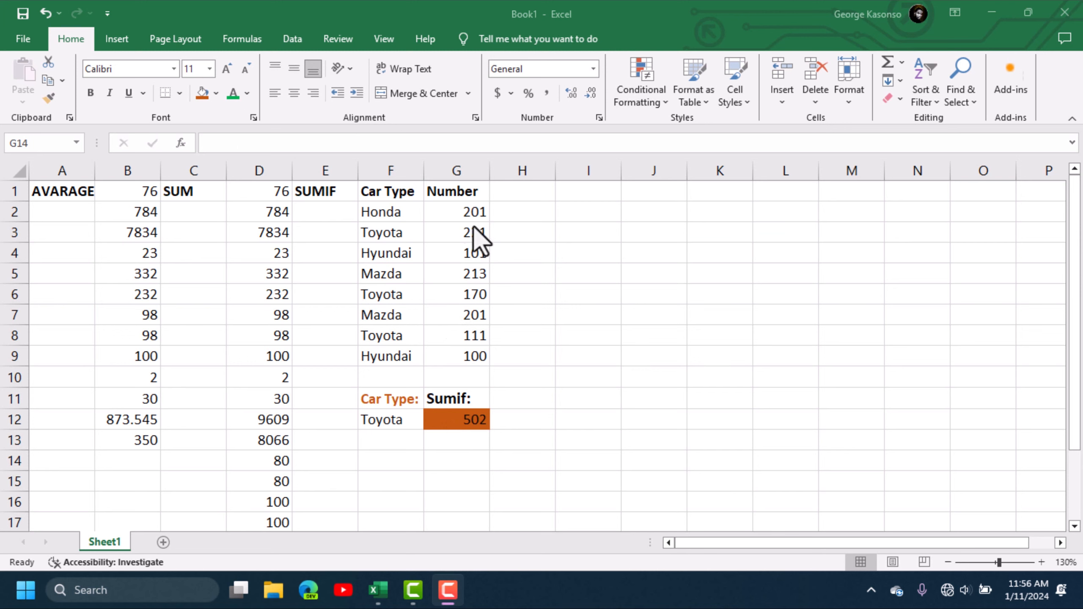
double_click(422, 420)
drag(380, 422, 355, 426)
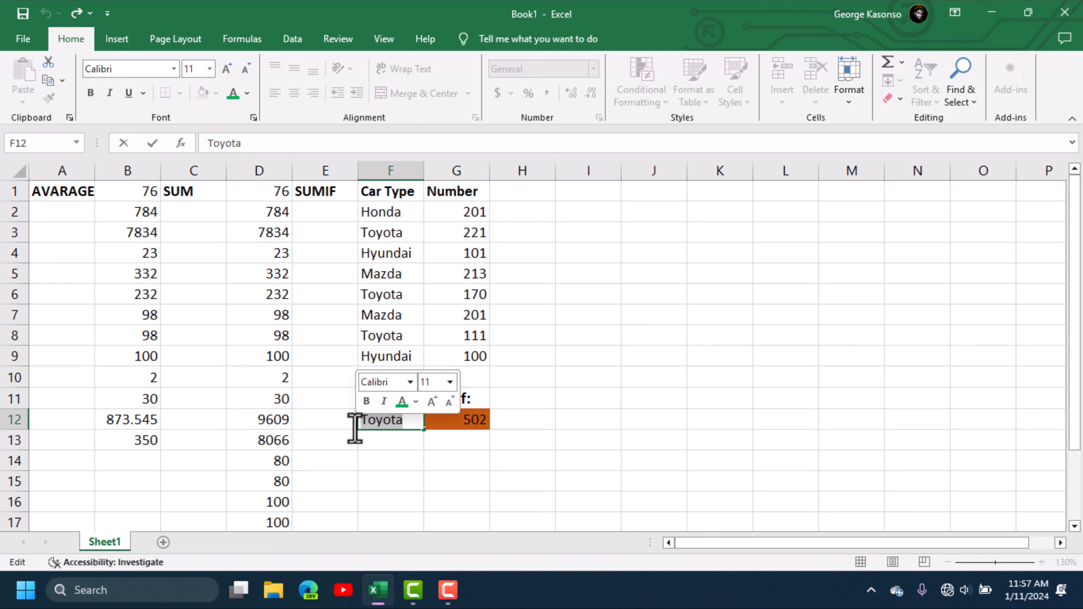
text(Mazda)
key(Return)
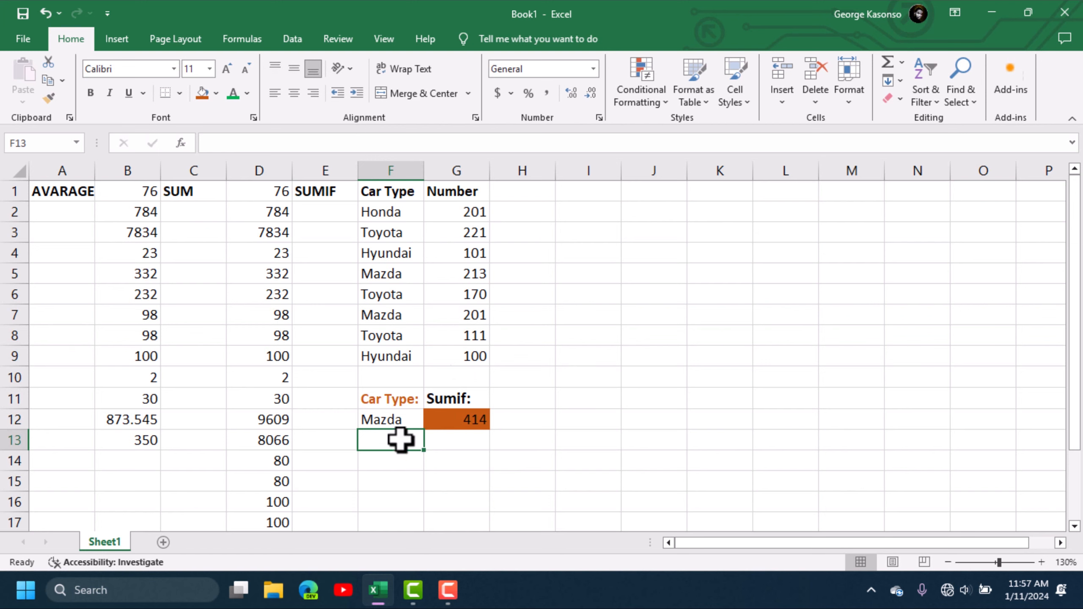
- Replace Mazda in F12 with Hyundai, leaving G12's SUMIF total at 201
click(401, 420)
key(BackSpace)
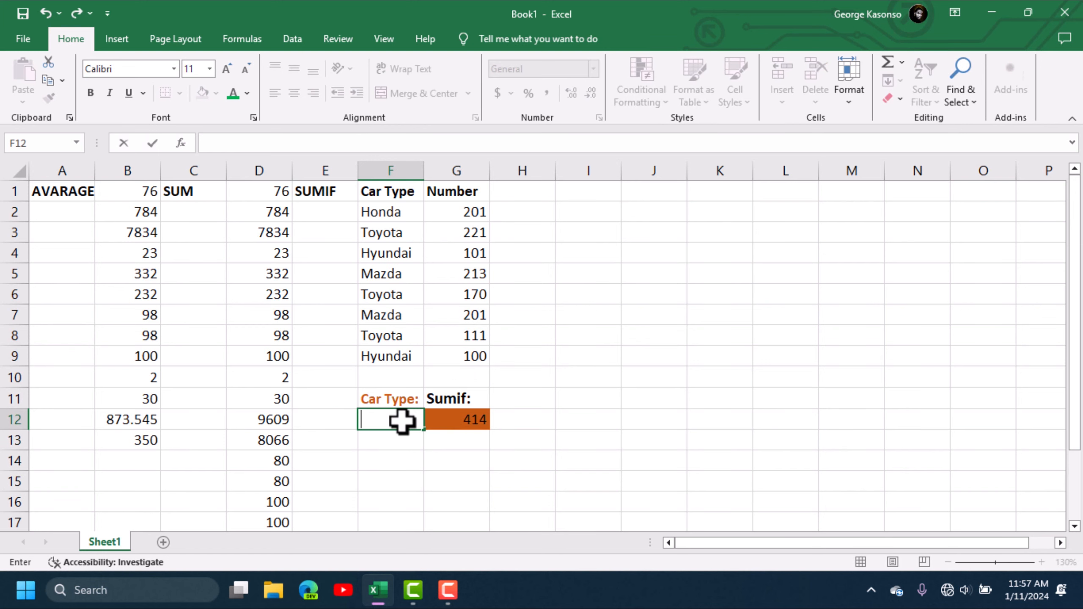
text(Hyundai)
key(Return)
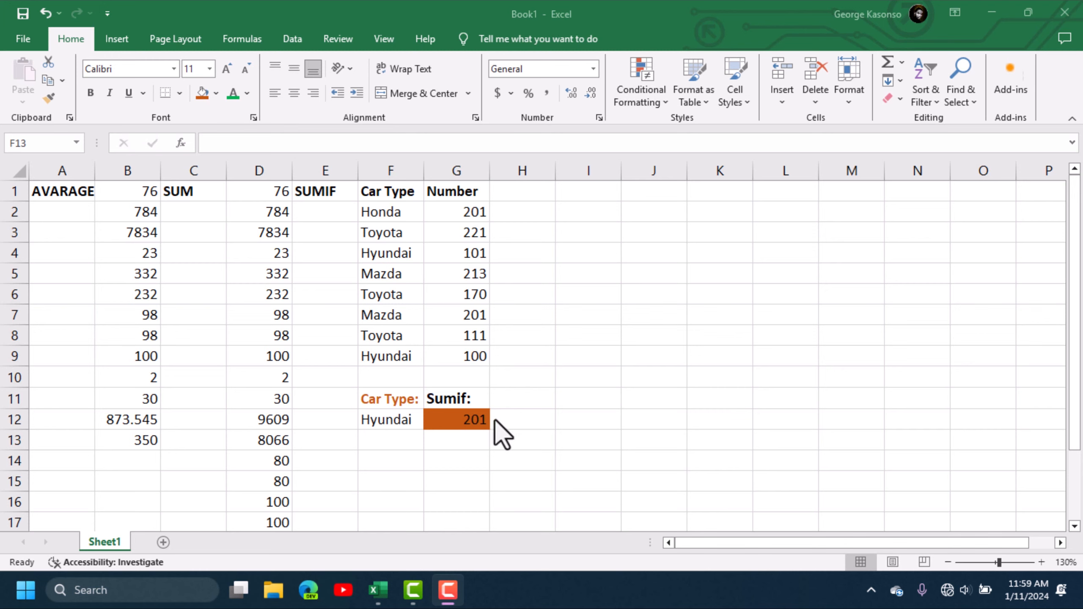
click(390, 421)
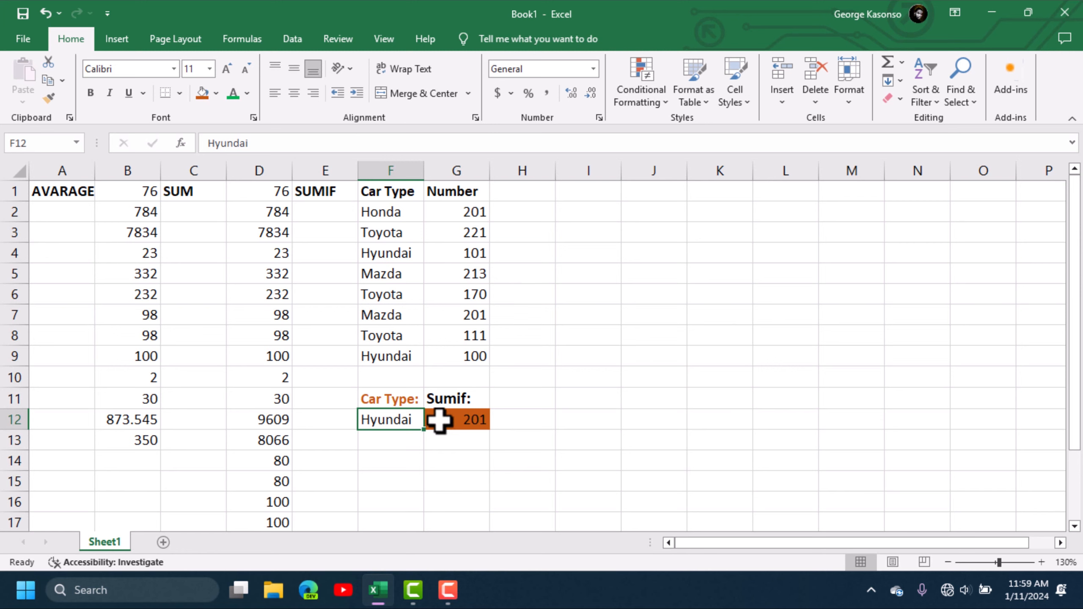
- Add a Count heading in H1 and copy the car table F1:G9 into I1:J9
click(531, 188)
text(Count)
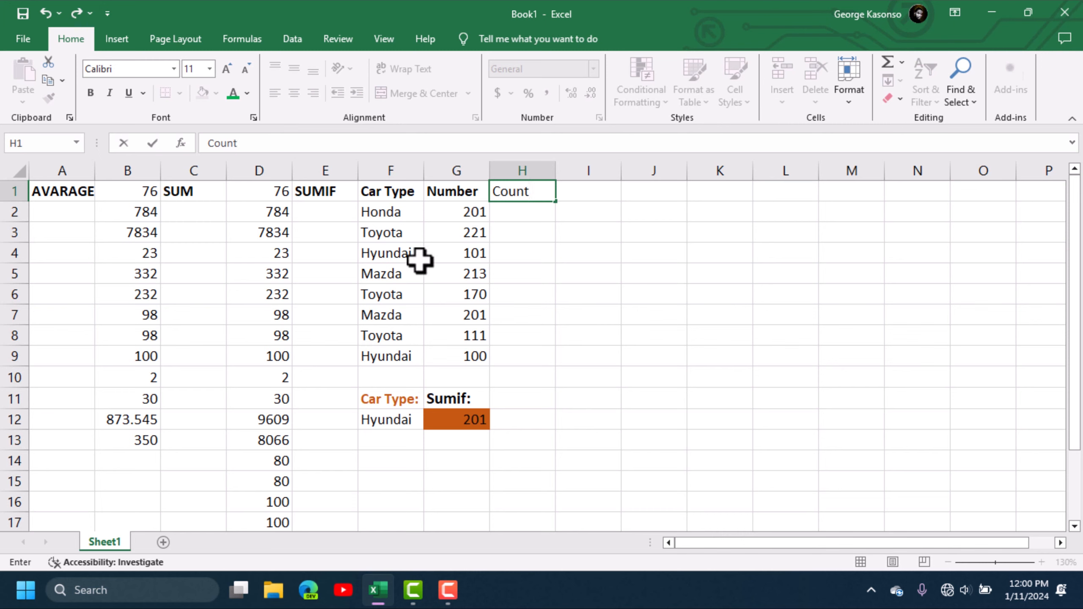
drag(379, 188, 471, 357)
key(ctrl+c)
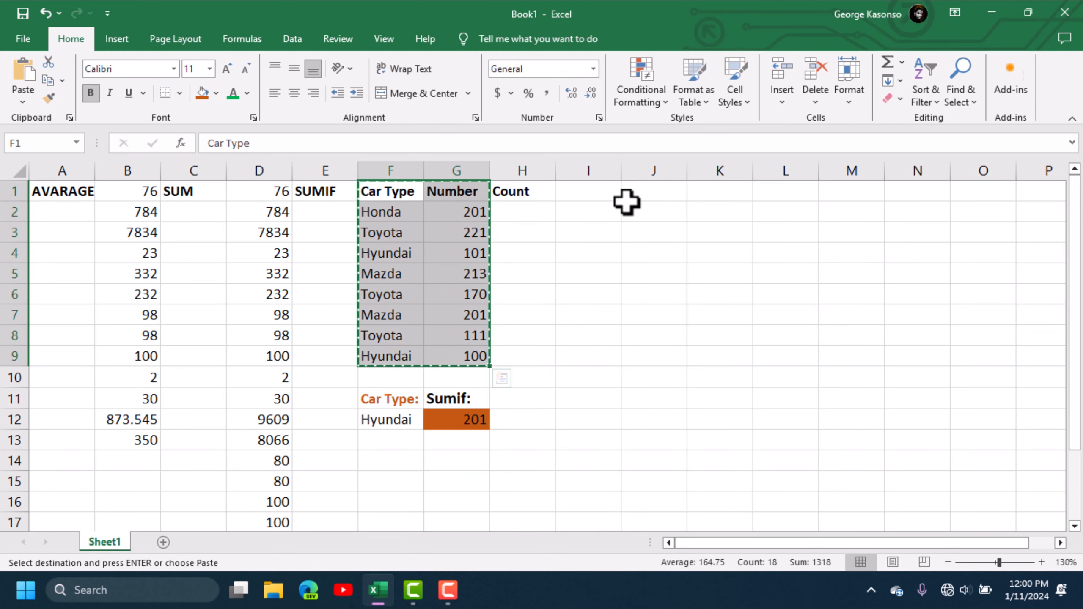
click(590, 198)
key(Return)
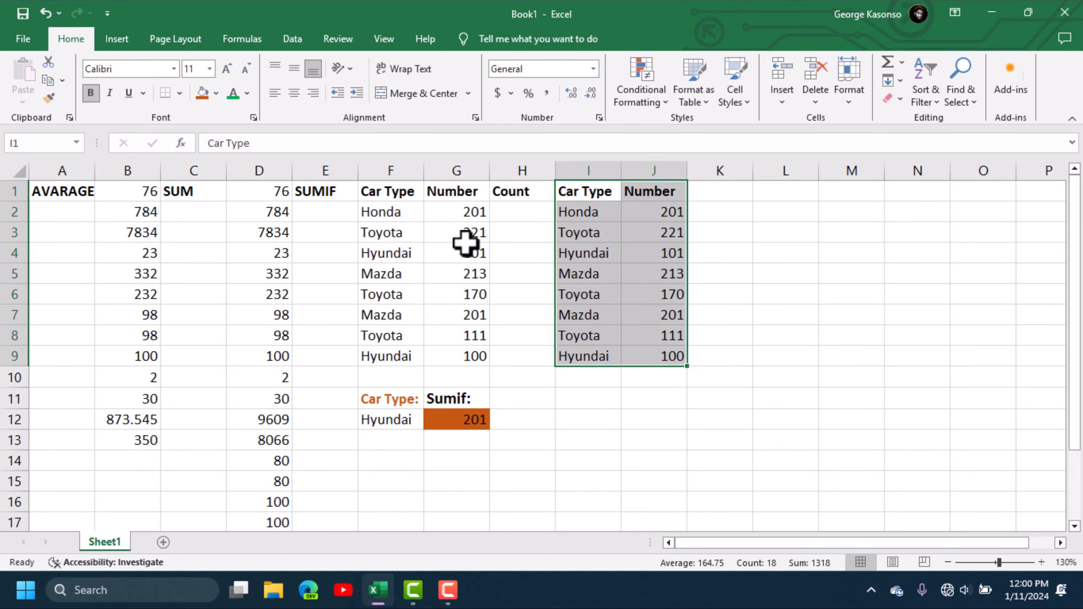
- Label cell J11 'Count:'
key(ctrl+Home)
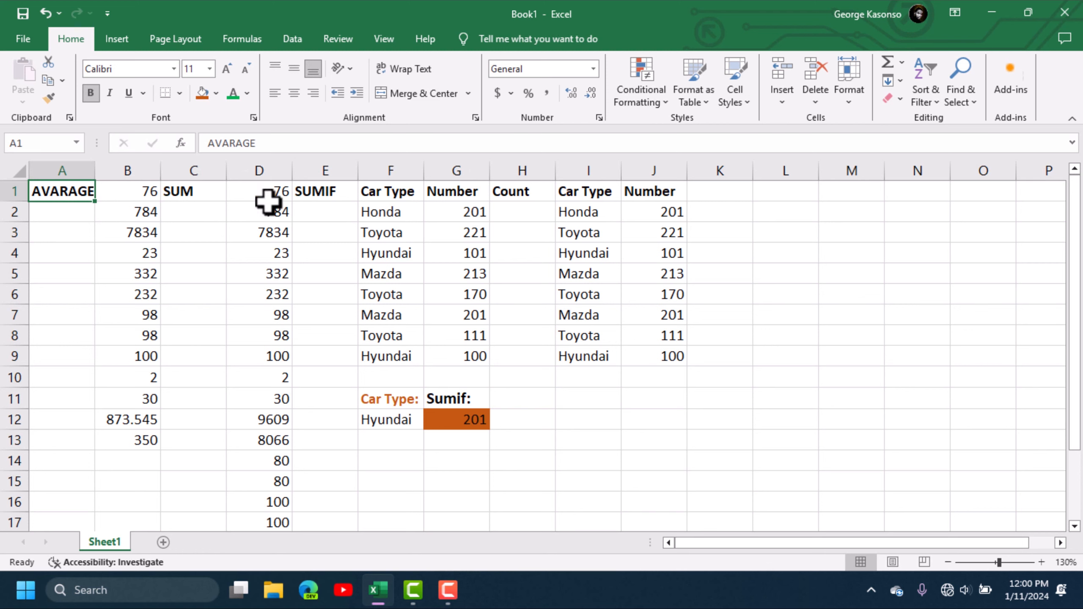
double_click(518, 193)
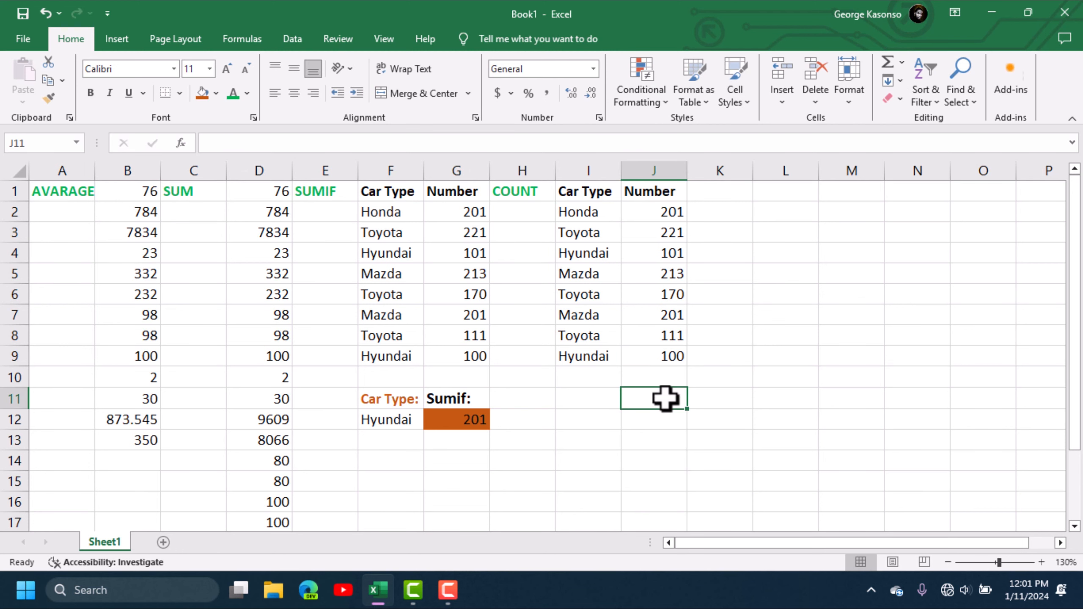
text(CO)
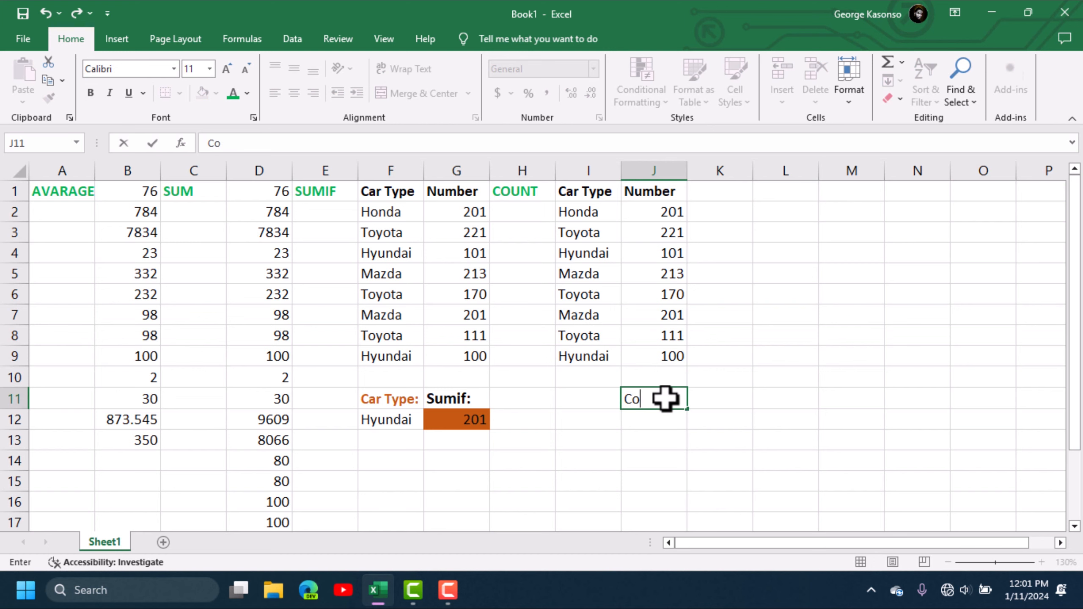
text(unt:)
key(Return)
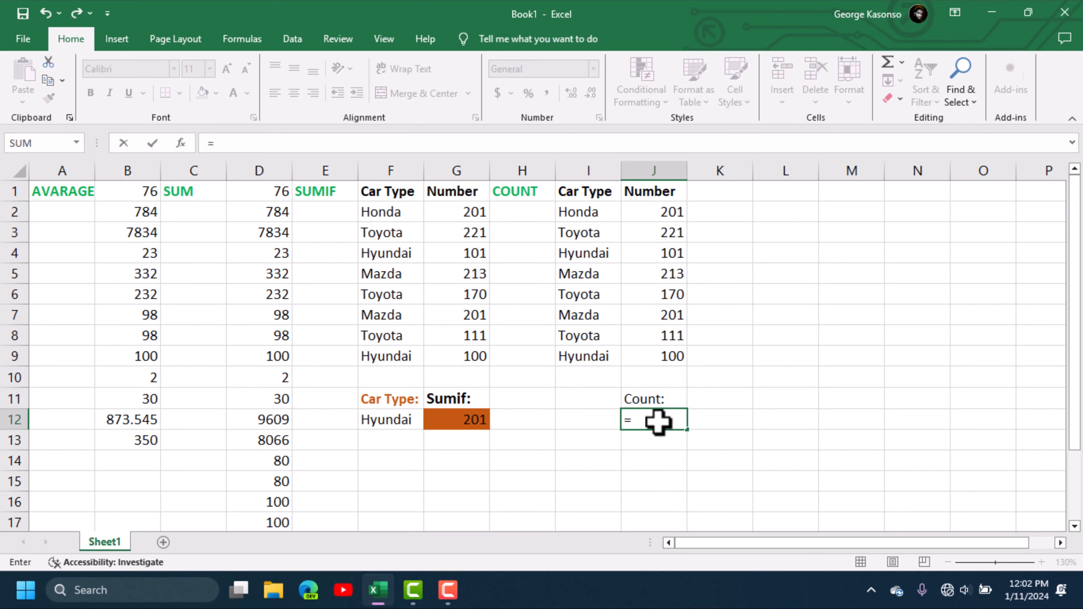
- Enter =COUNT(J2:J9) in J12, returning 8, and check the formula
text(cou)
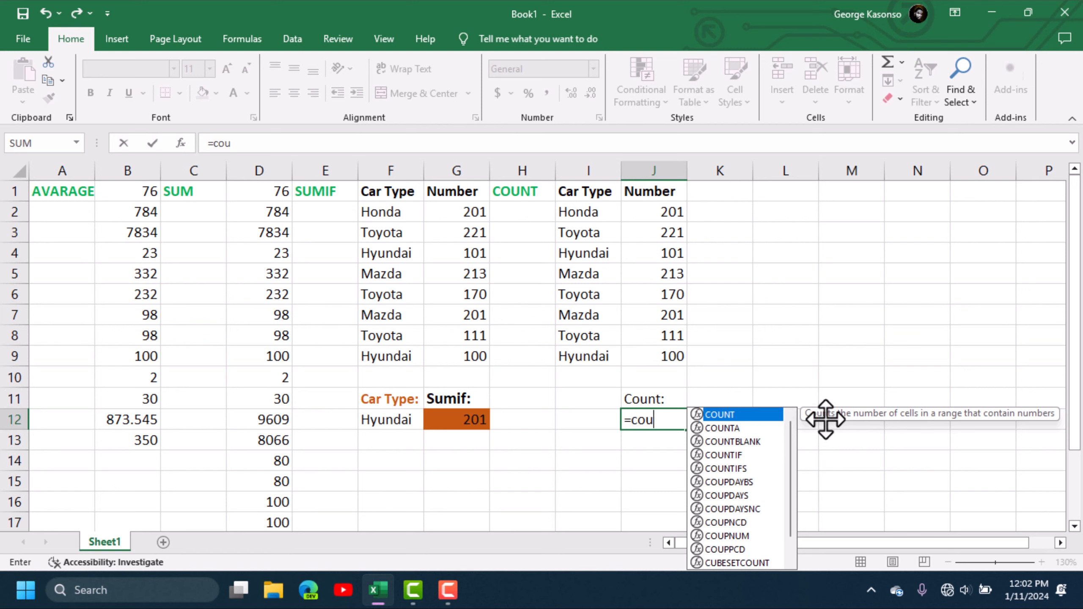
key(Tab)
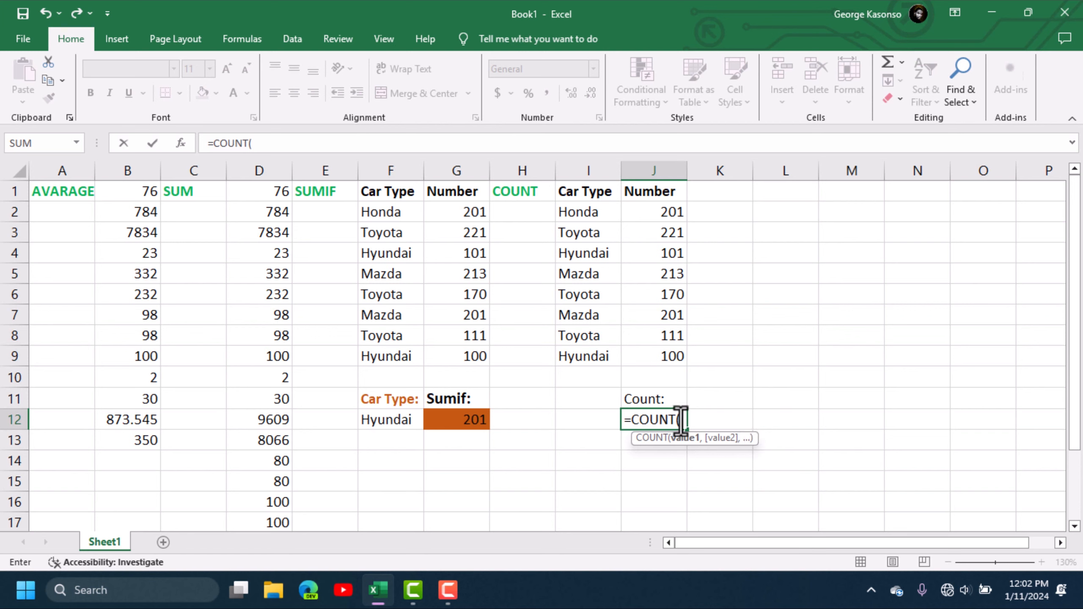
drag(668, 209, 669, 350)
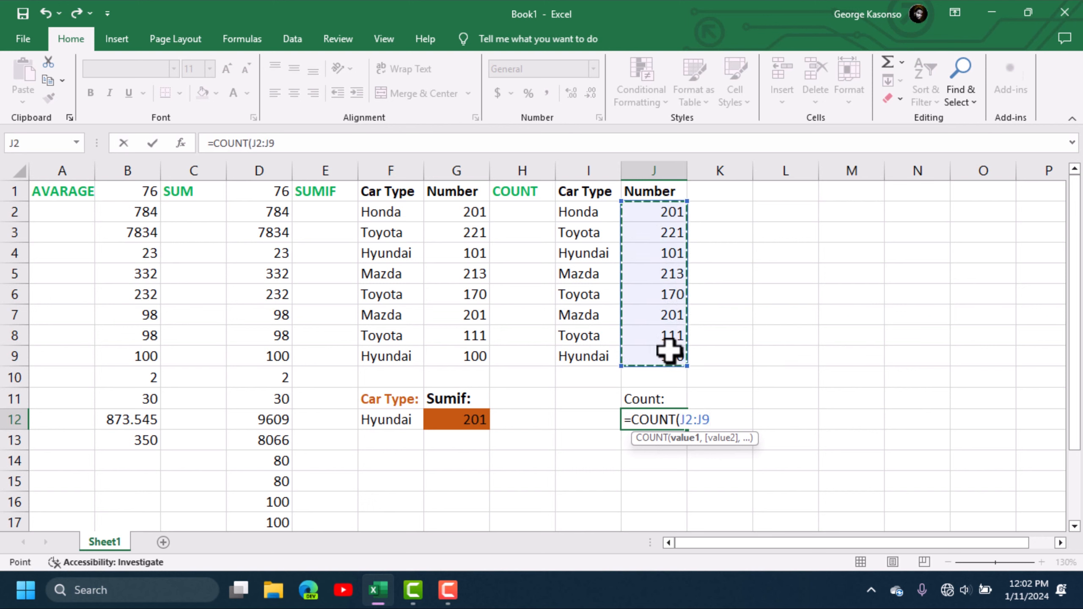
key(Return)
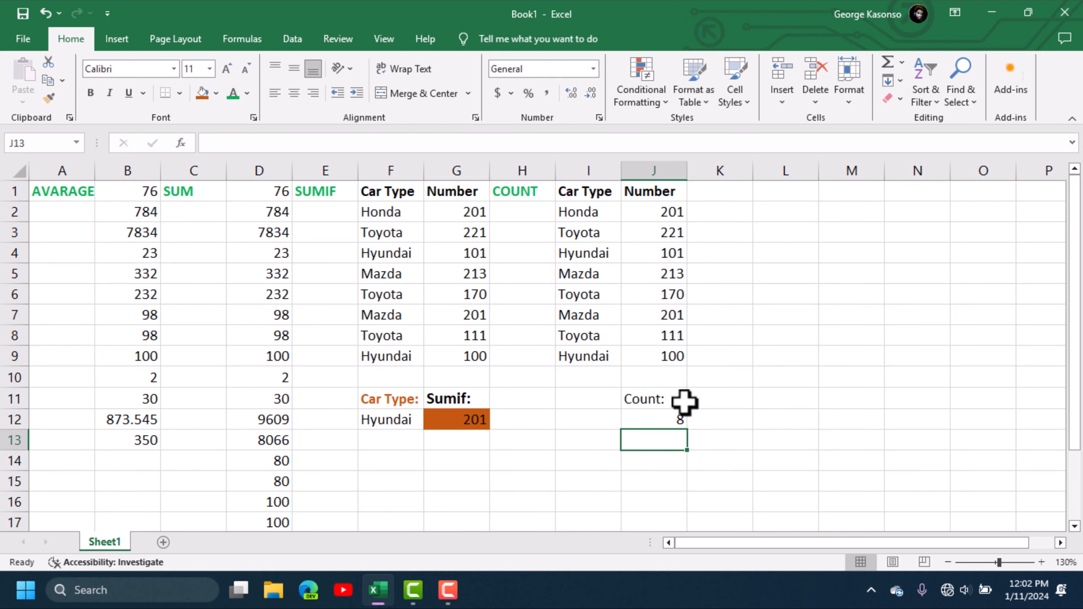
click(672, 420)
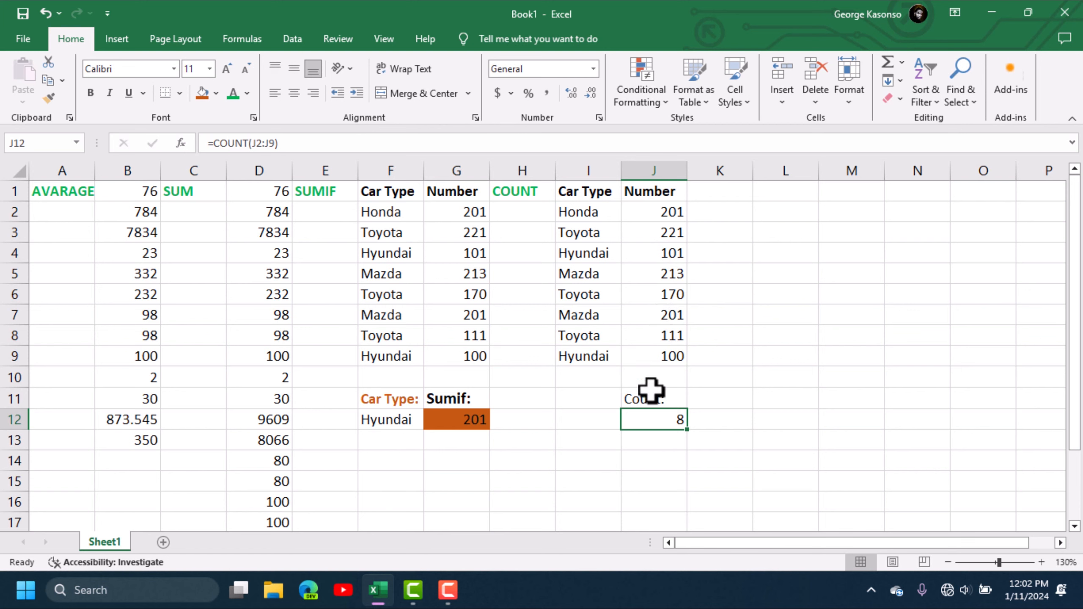
click(648, 444)
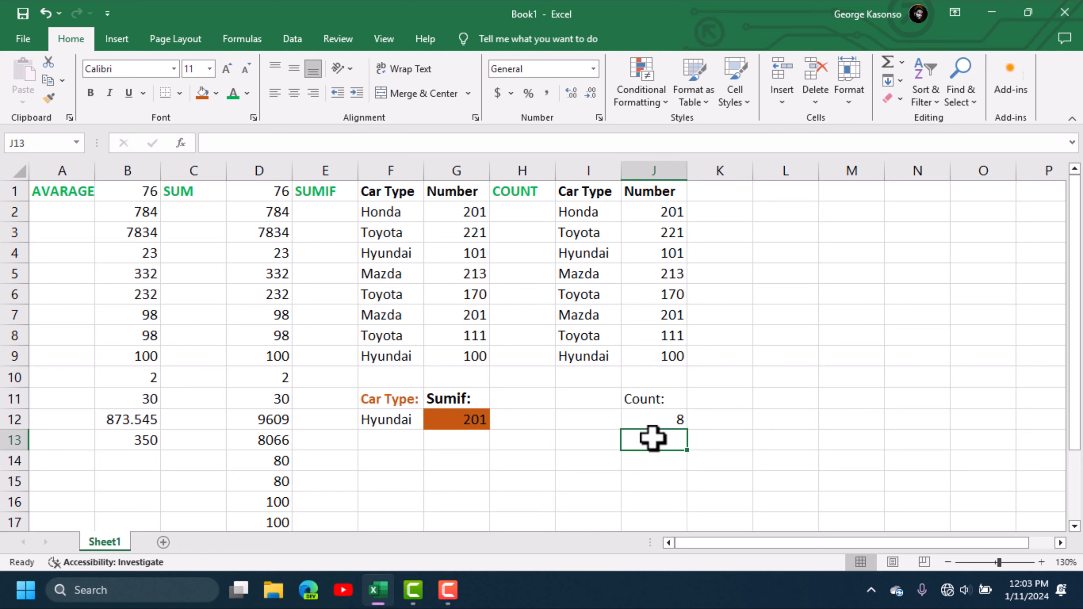
click(674, 373)
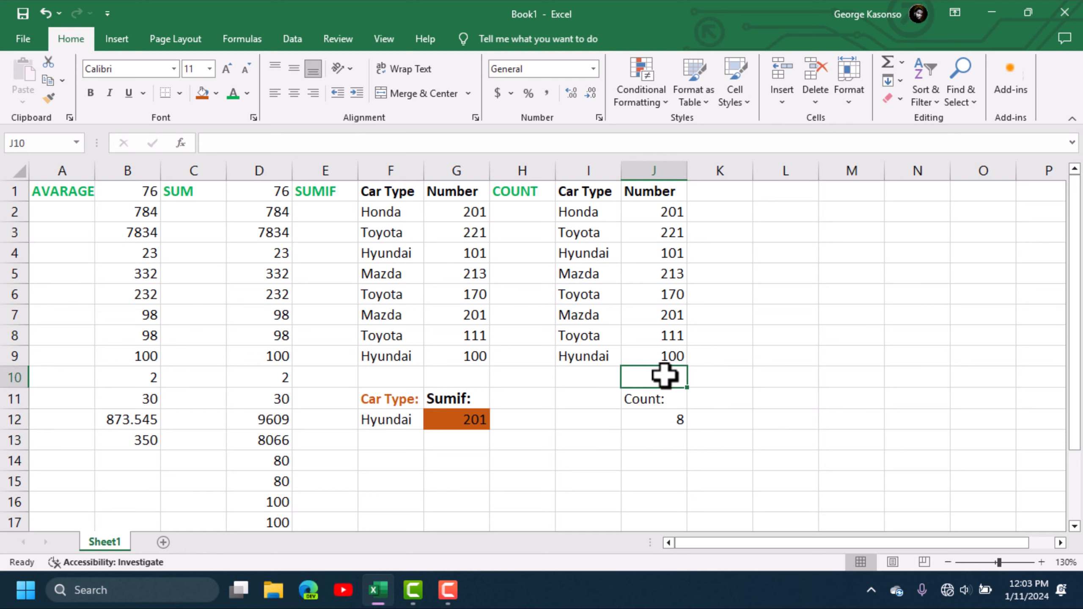
- Type 'the' in J10 and enter =COUNT(J2:J10) in J13, returning 8
text(t)
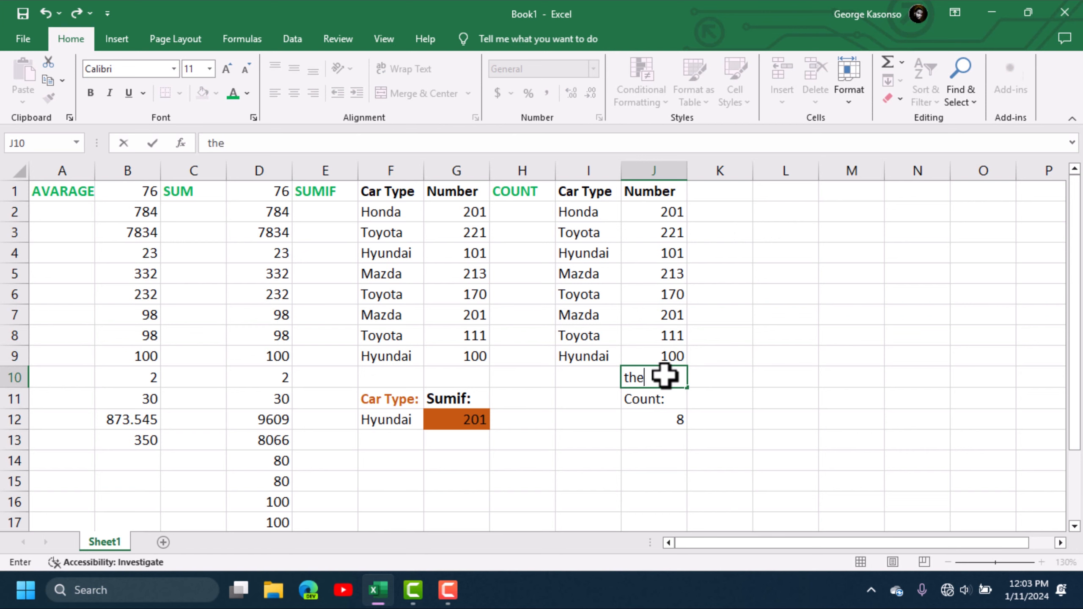
text(he)
click(664, 437)
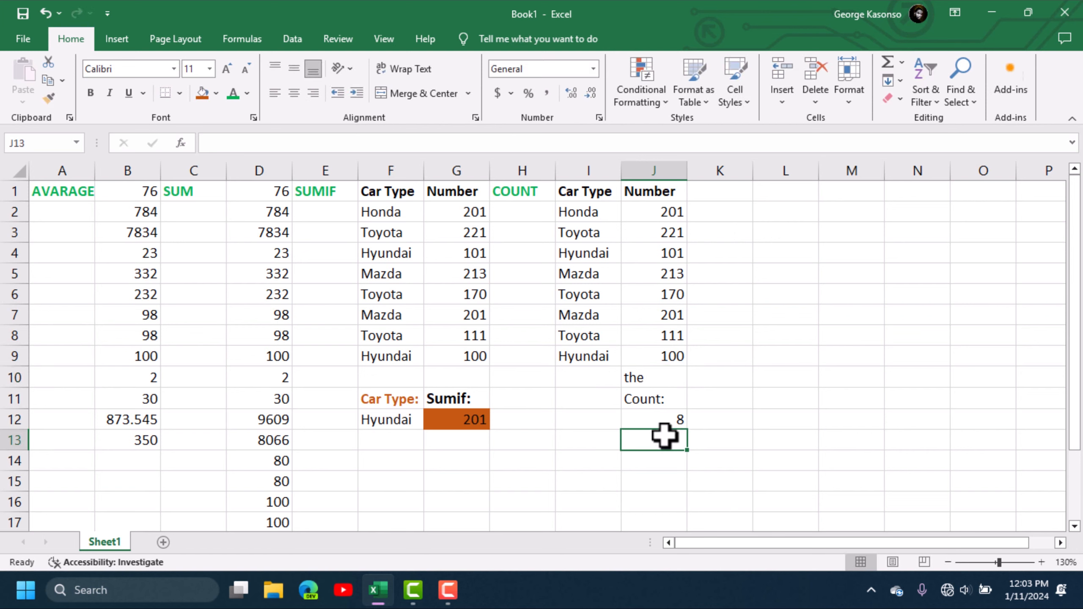
text(=cou)
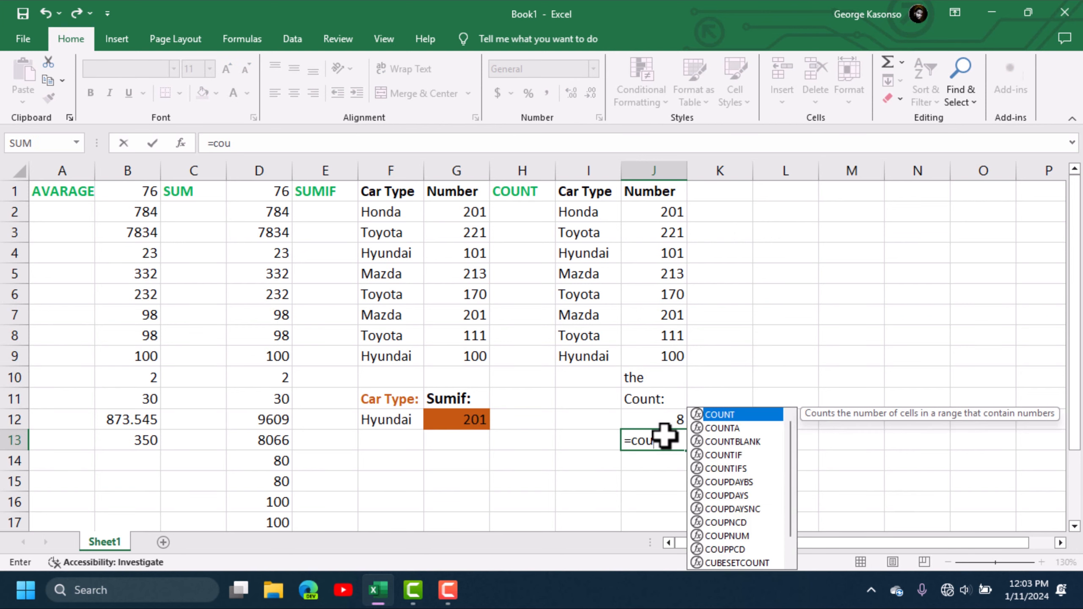
double_click(742, 413)
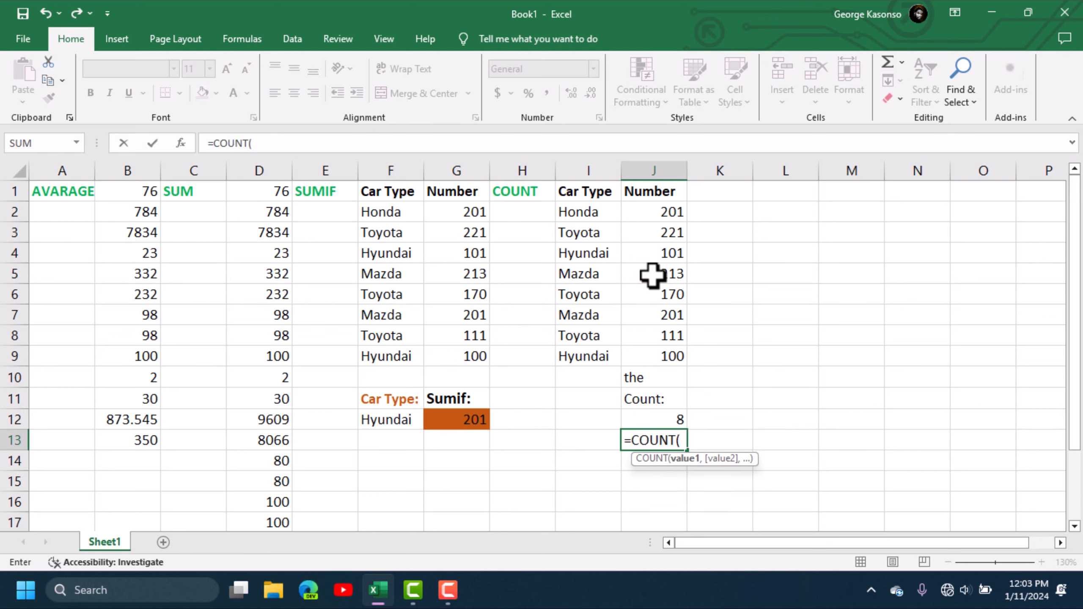
drag(665, 212, 647, 376)
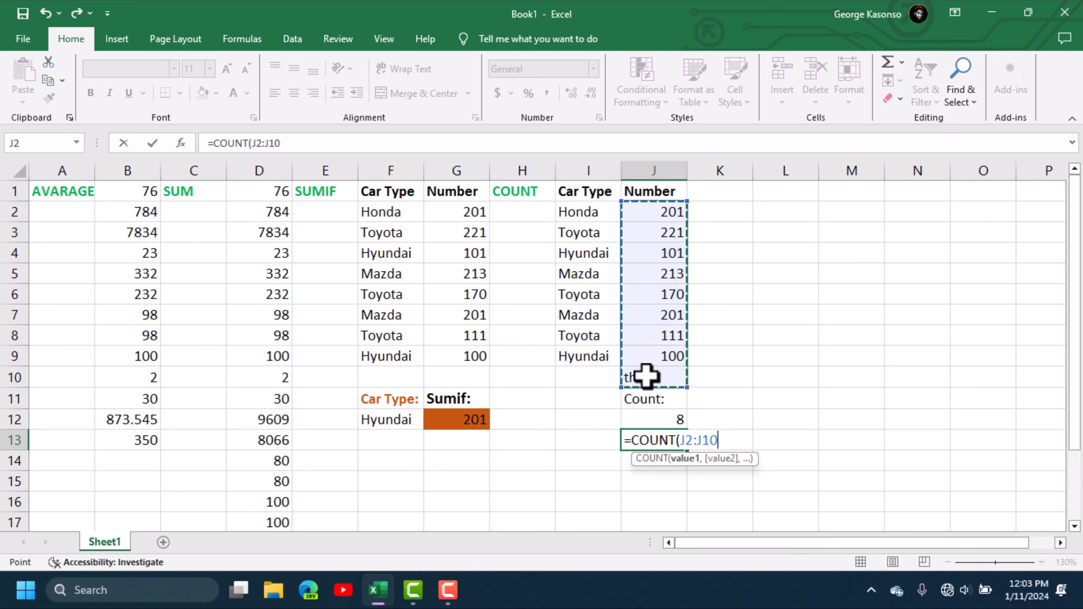
key(Return)
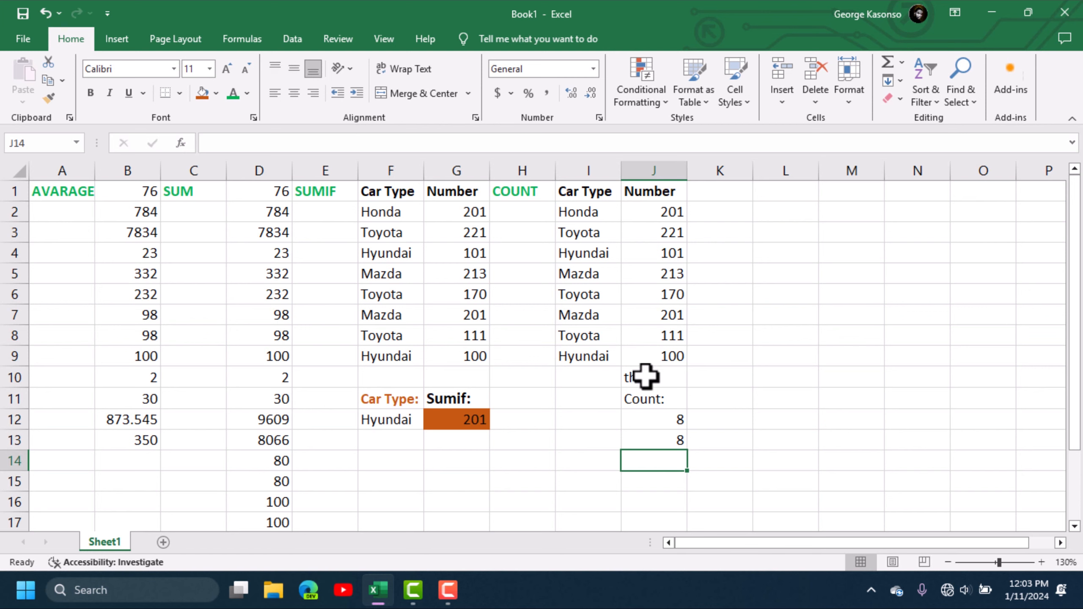
- Enter =COUNT(I2:I9) in J14 to count the car names, returning 0
text(=)
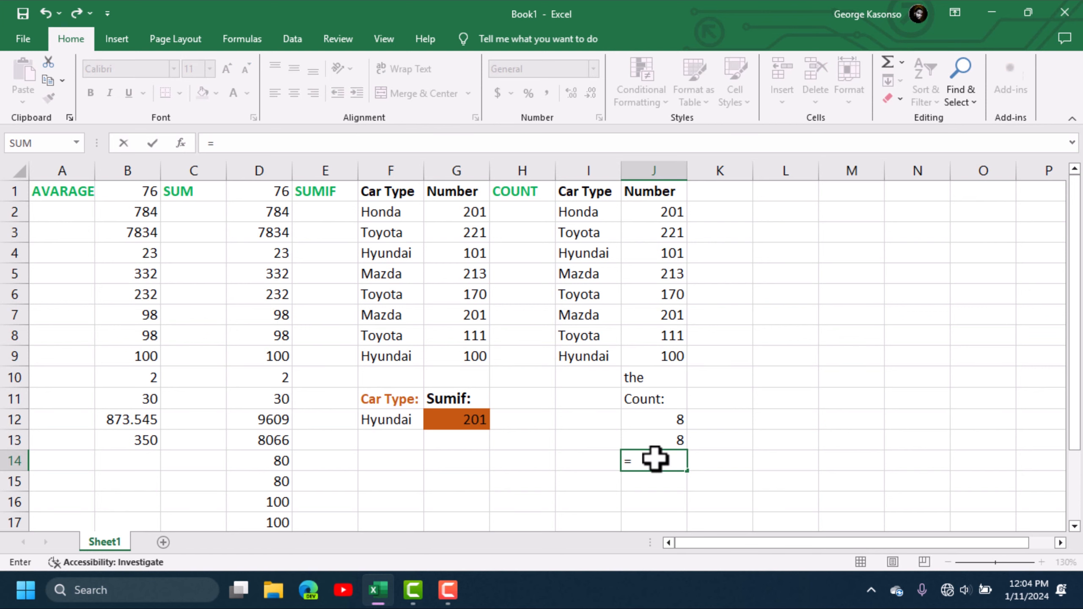
text(cou)
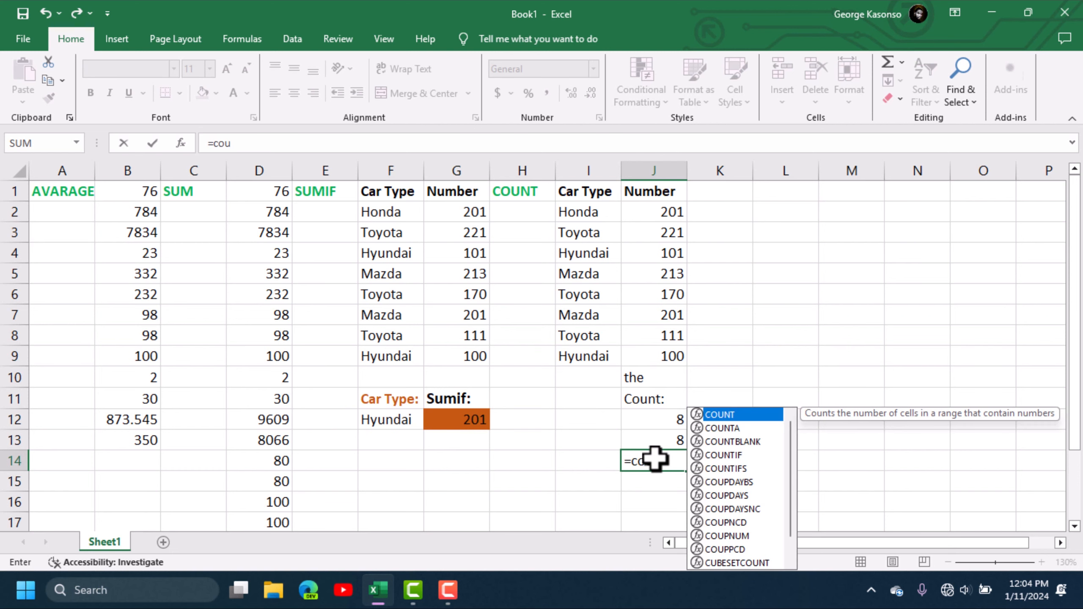
double_click(751, 414)
drag(586, 212, 587, 357)
key(Return)
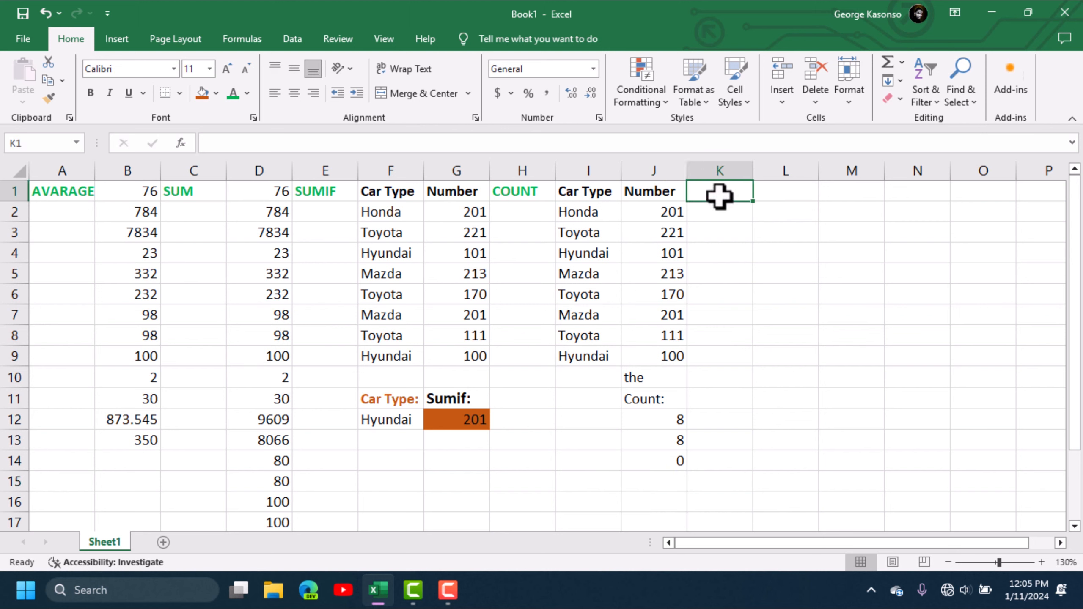
- Add a COUNTA heading in K1 and copy the car table to L1:M9
text(co)
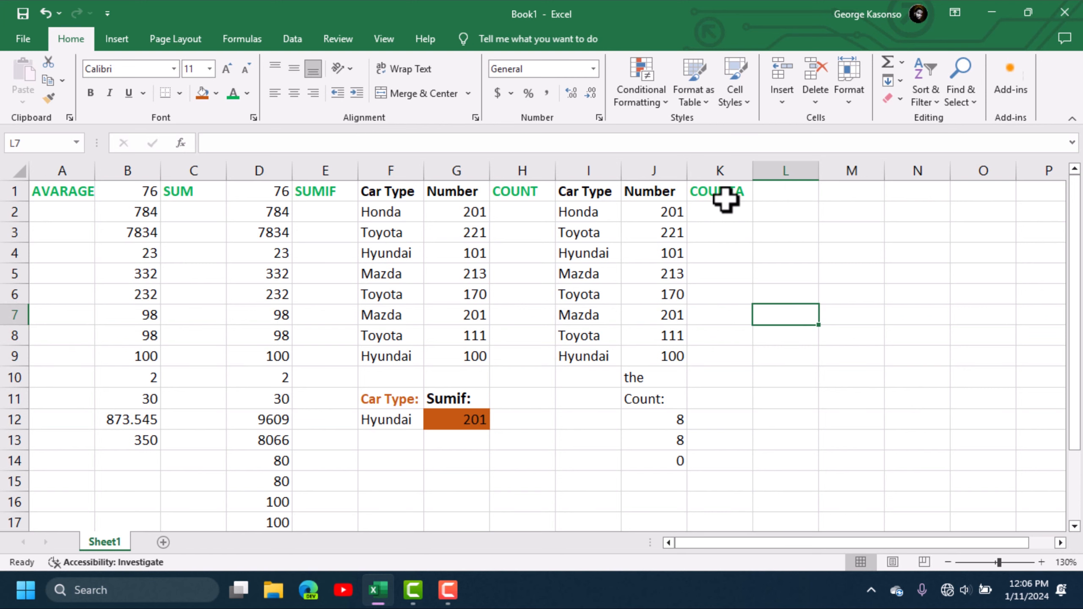
click(724, 192)
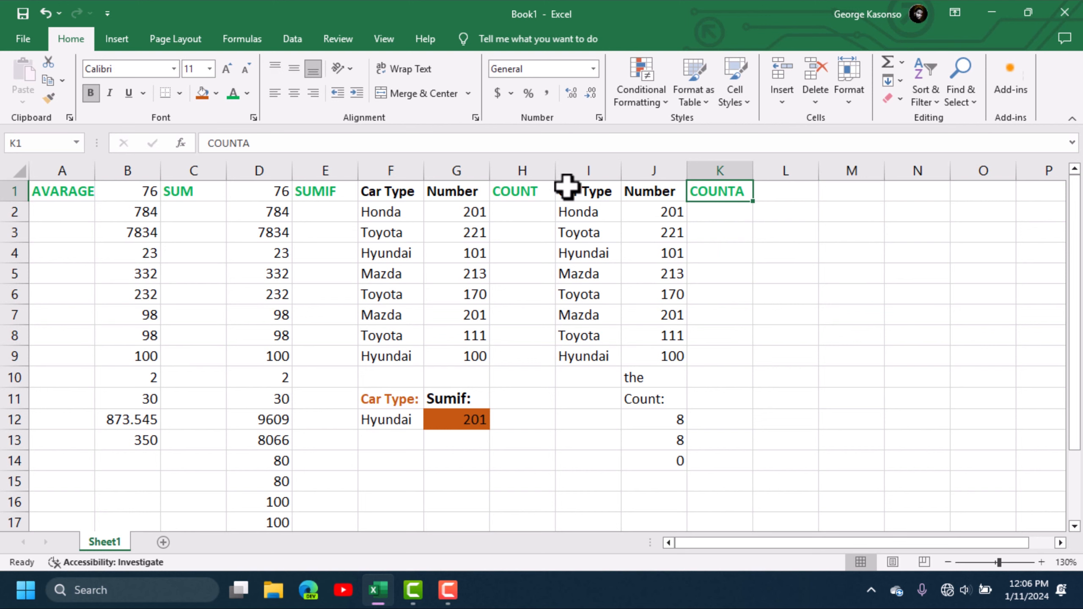
drag(569, 189, 662, 399)
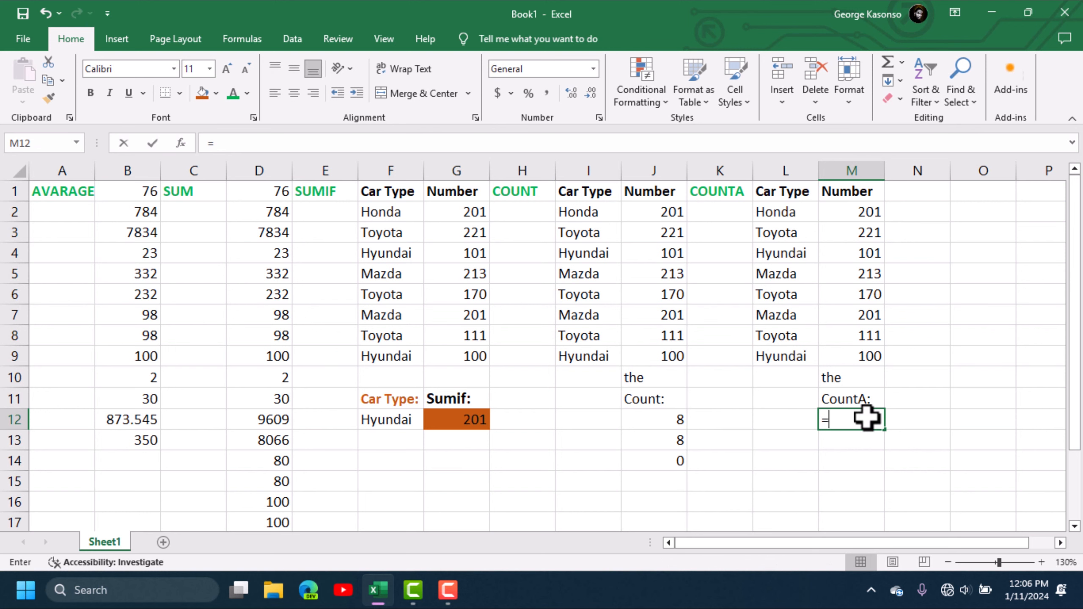
- Enter =COUNTA(M2:M10) in M12, returning 9
text(COU)
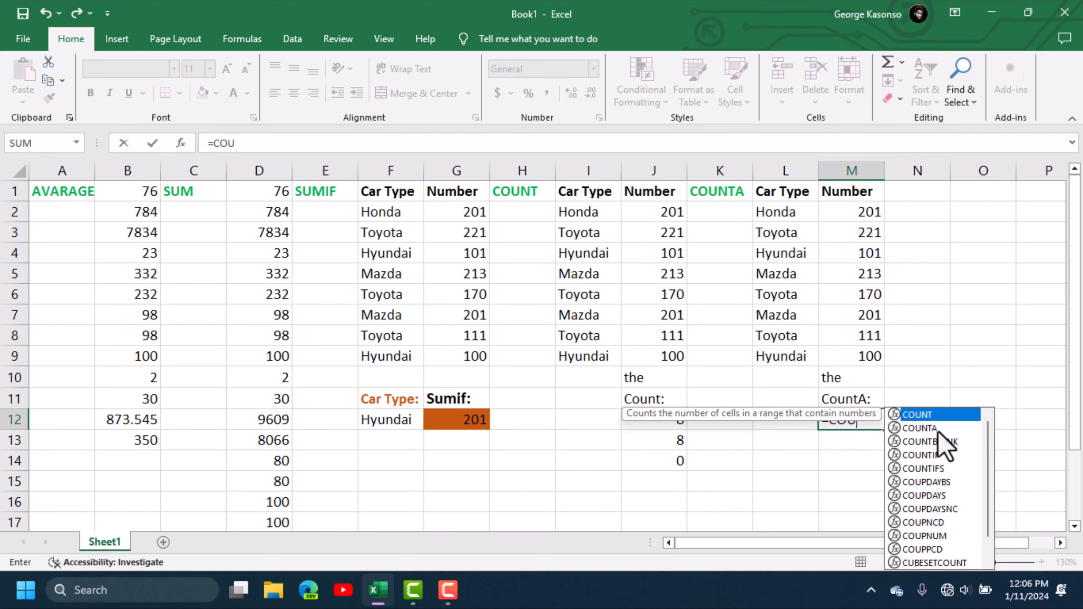
click(937, 430)
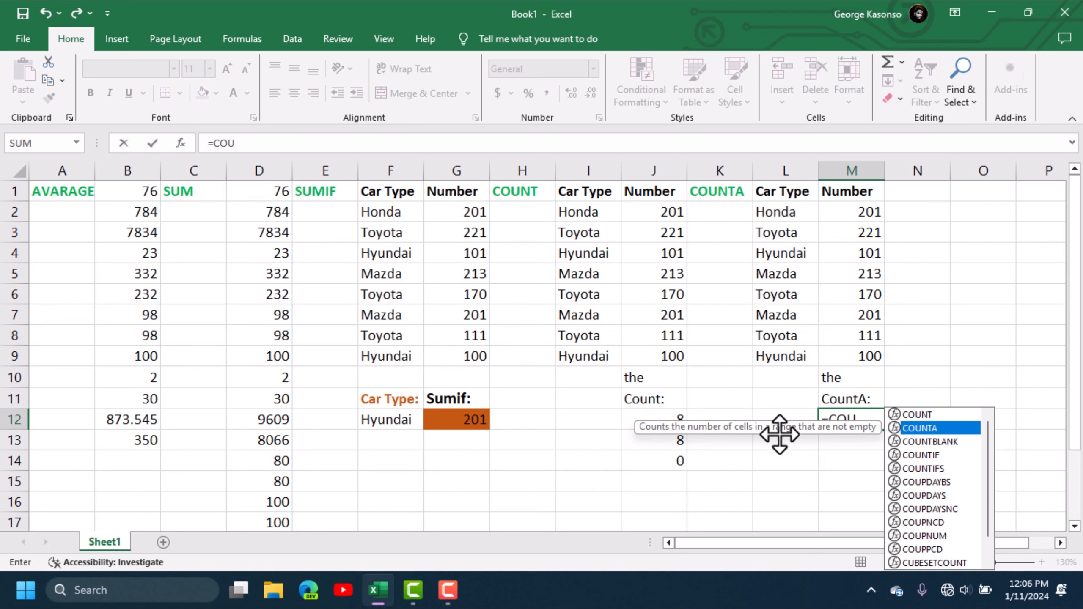
double_click(939, 429)
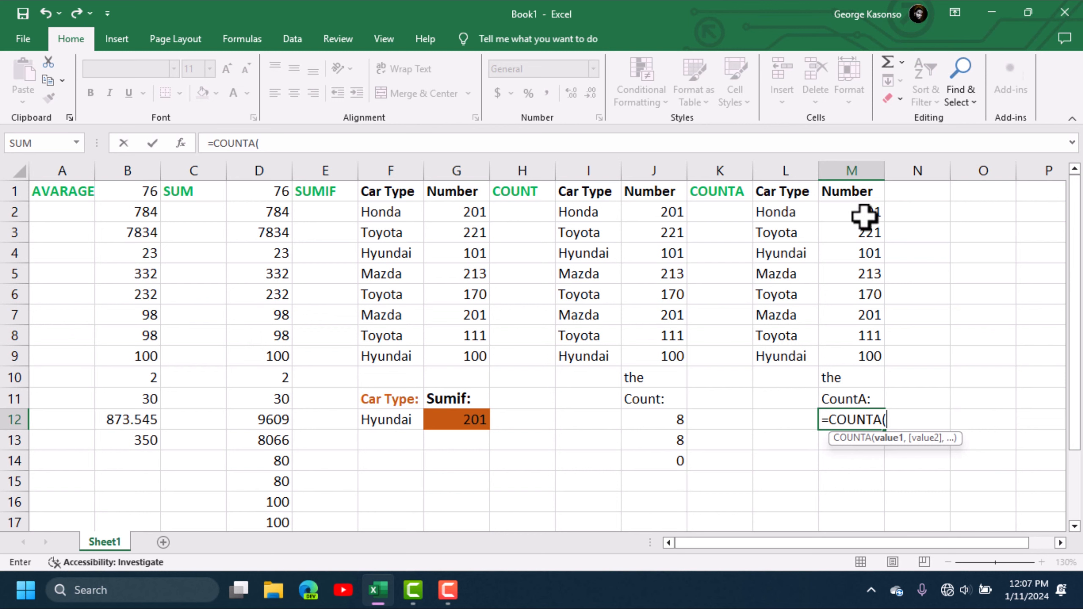
drag(864, 211, 830, 375)
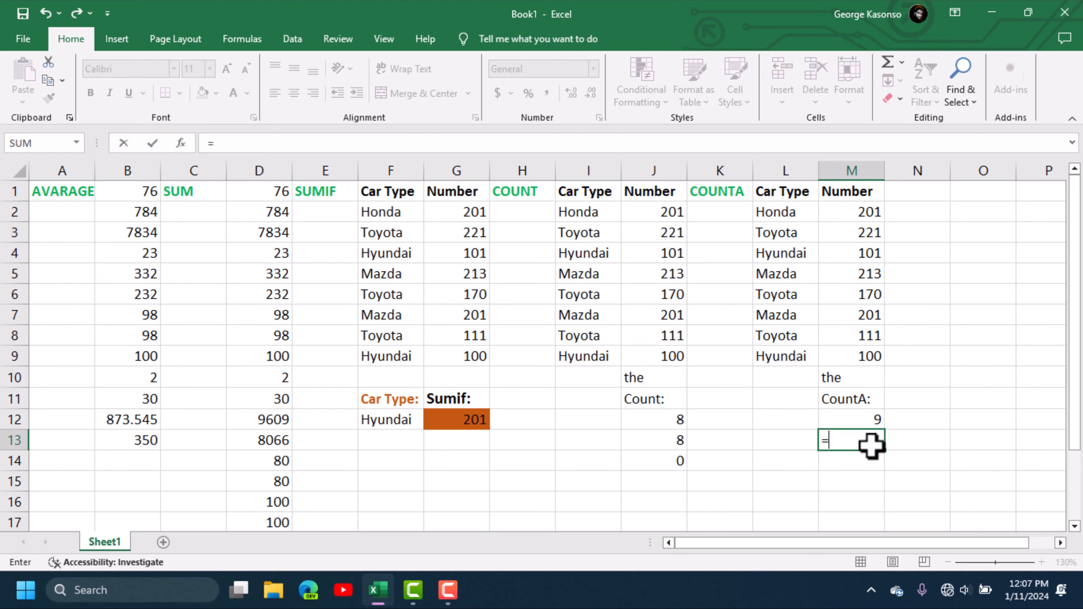
- Enter =COUNTA(L2:L12) in M13 to count non-empty Car Type cells, returning 8
text(COU)
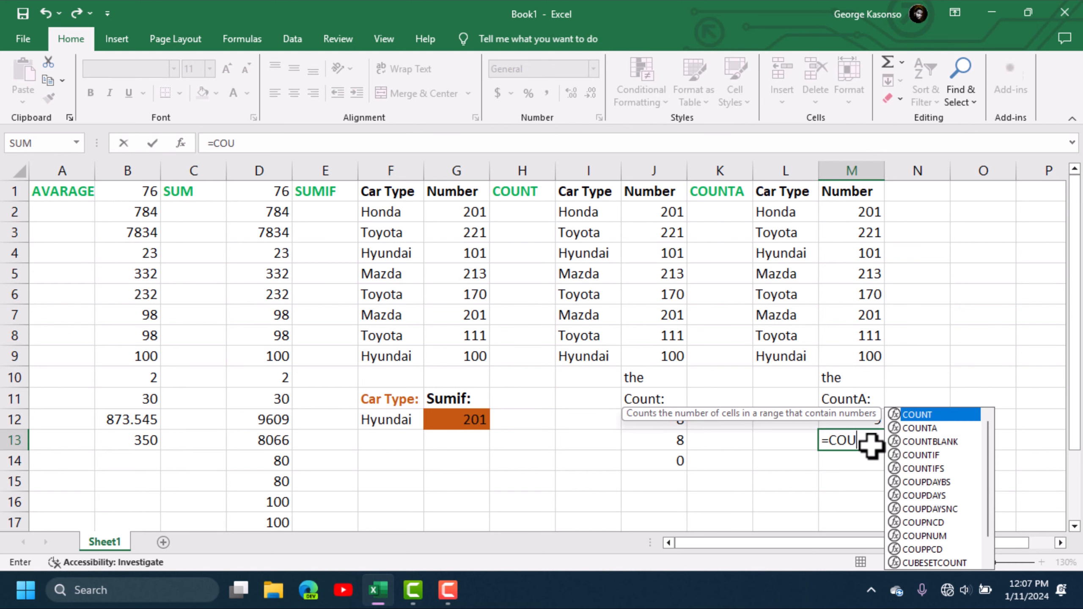
double_click(912, 427)
drag(780, 211, 778, 421)
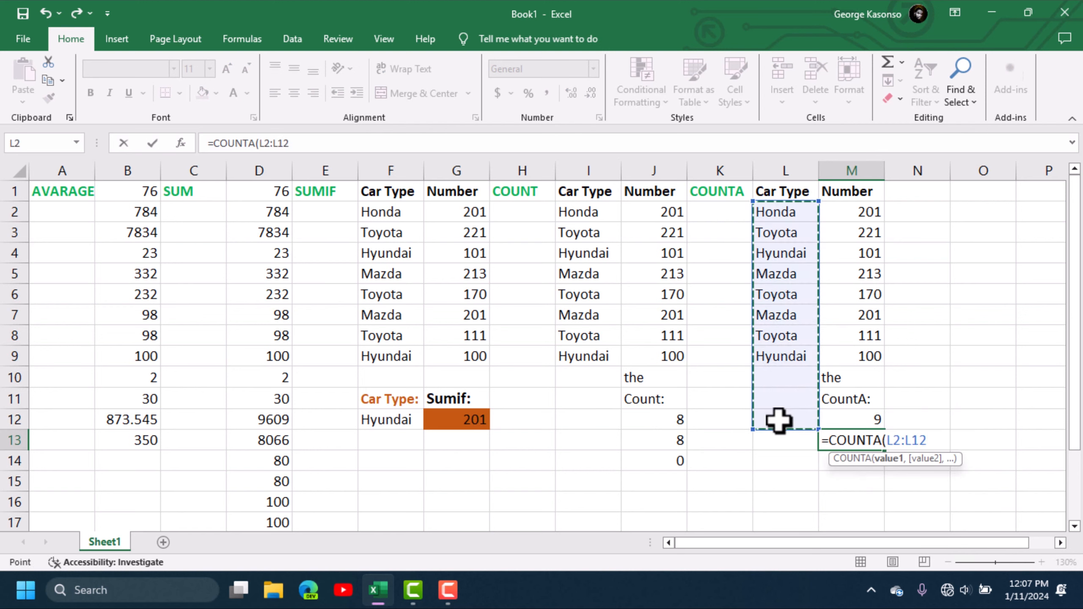
key(Return)
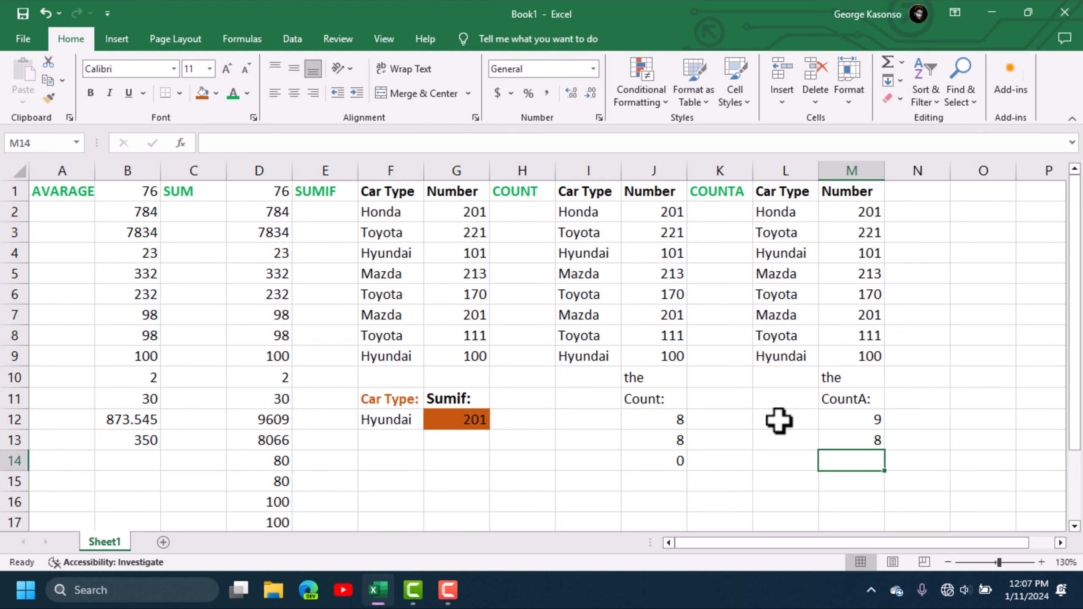
click(873, 442)
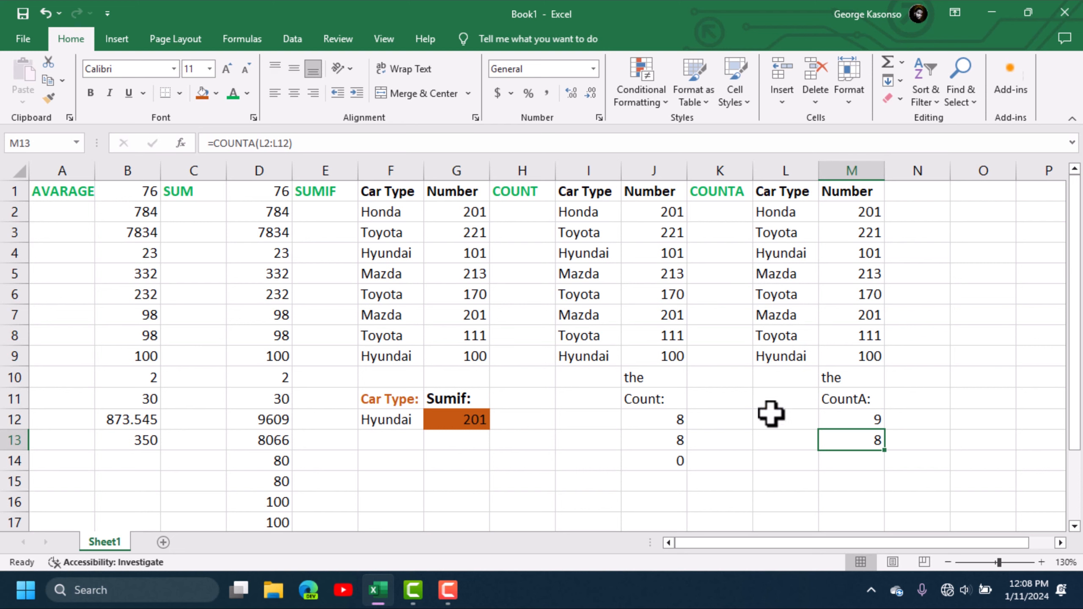
click(849, 461)
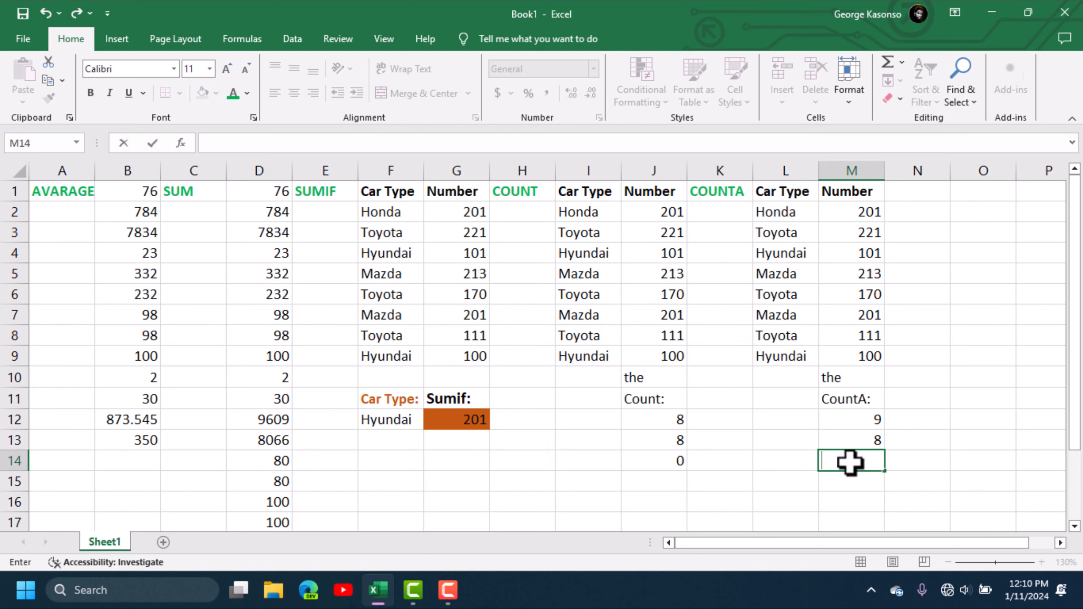
- Enter =COUNTBLANK(L2:L12) in M14, returning 3 empty Car Type cells
text(=)
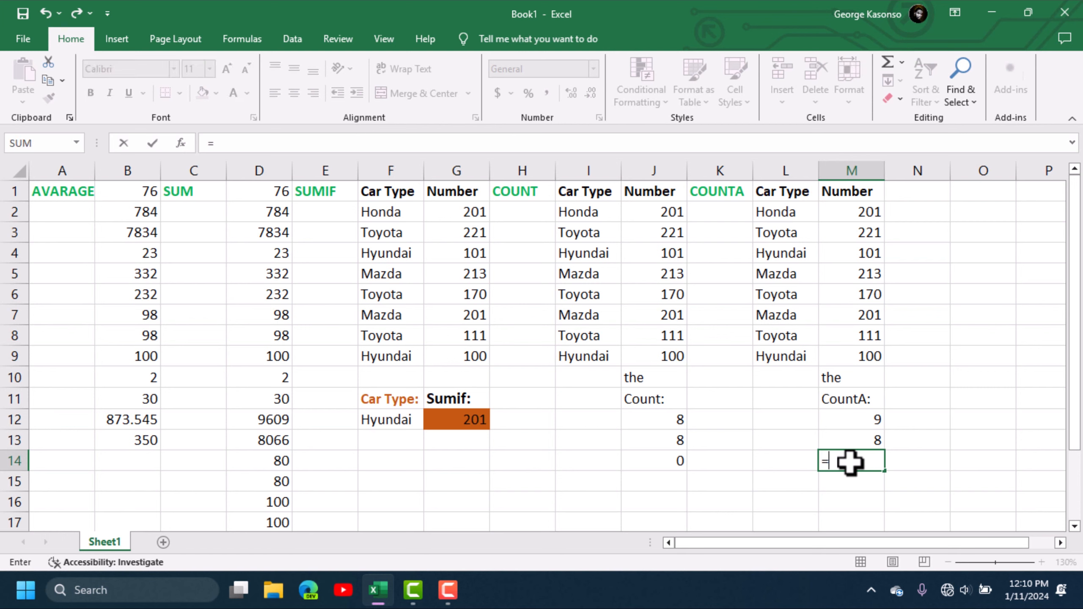
text(COU)
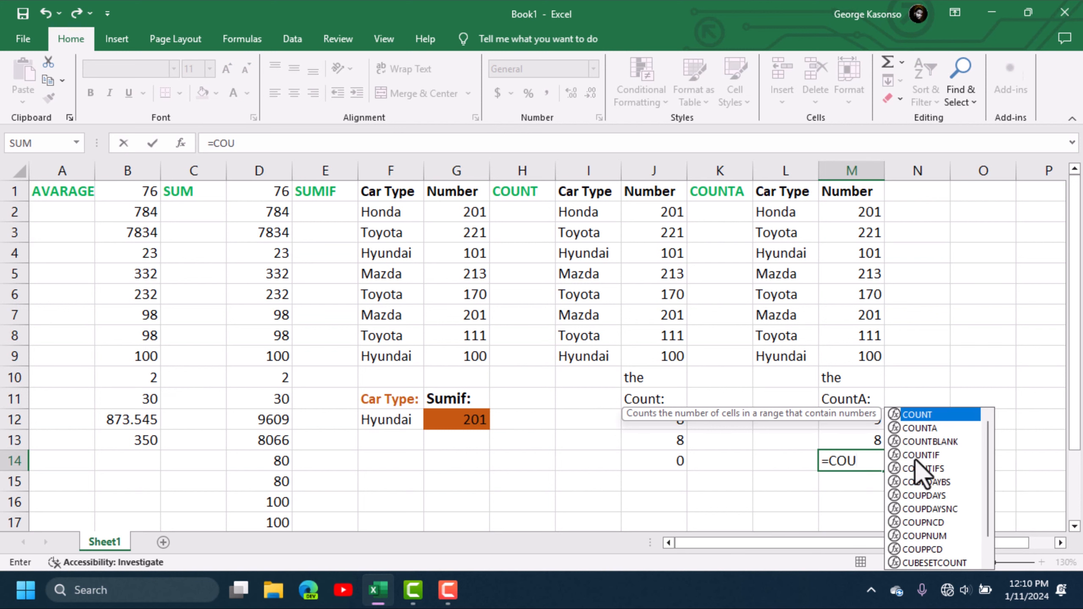
click(942, 442)
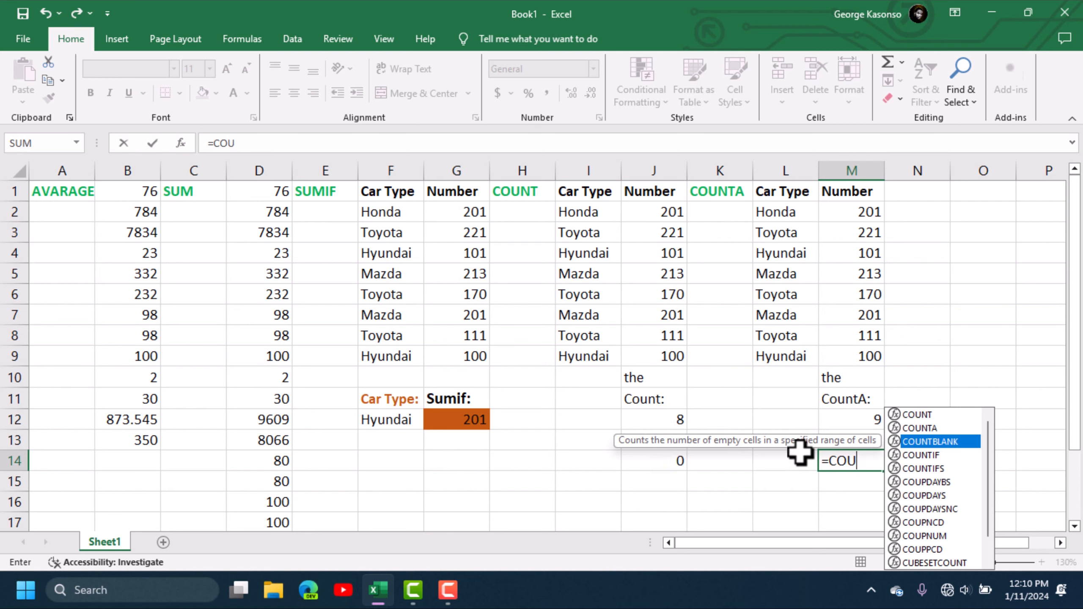
double_click(953, 444)
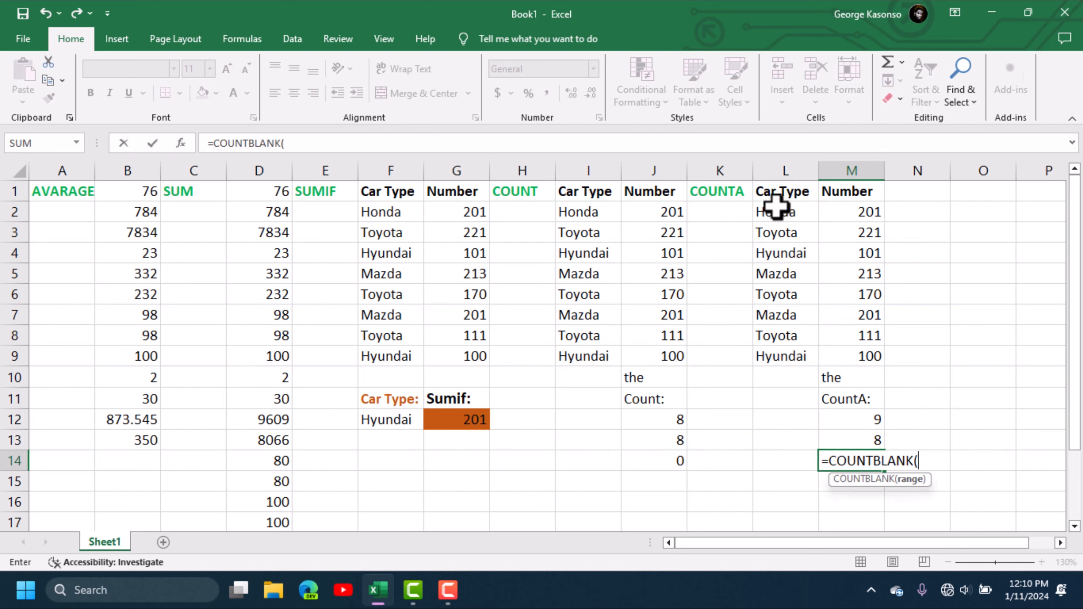
drag(774, 209, 771, 421)
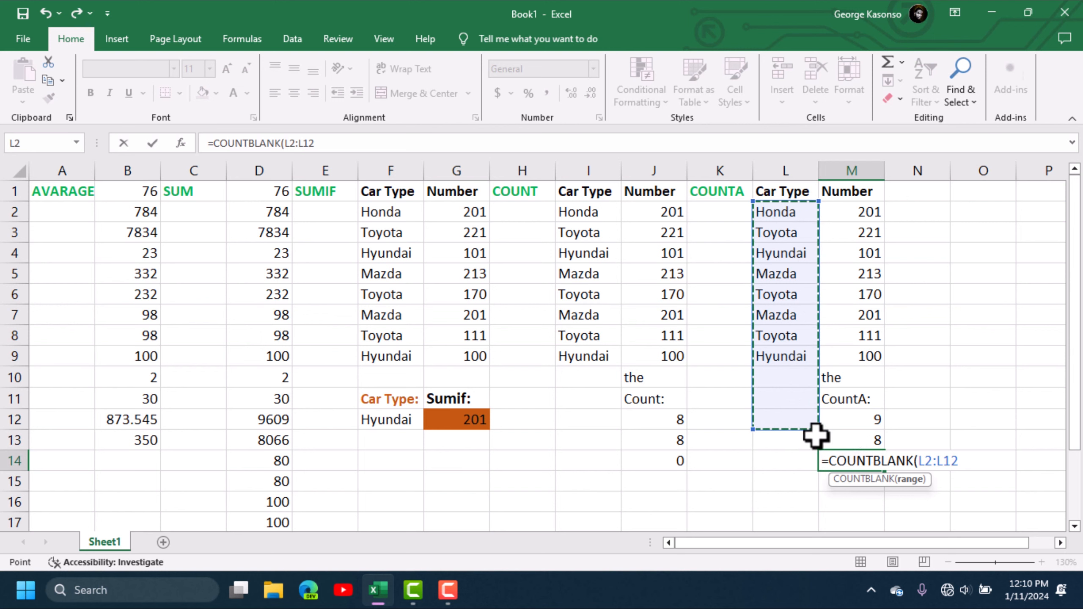
key(Return)
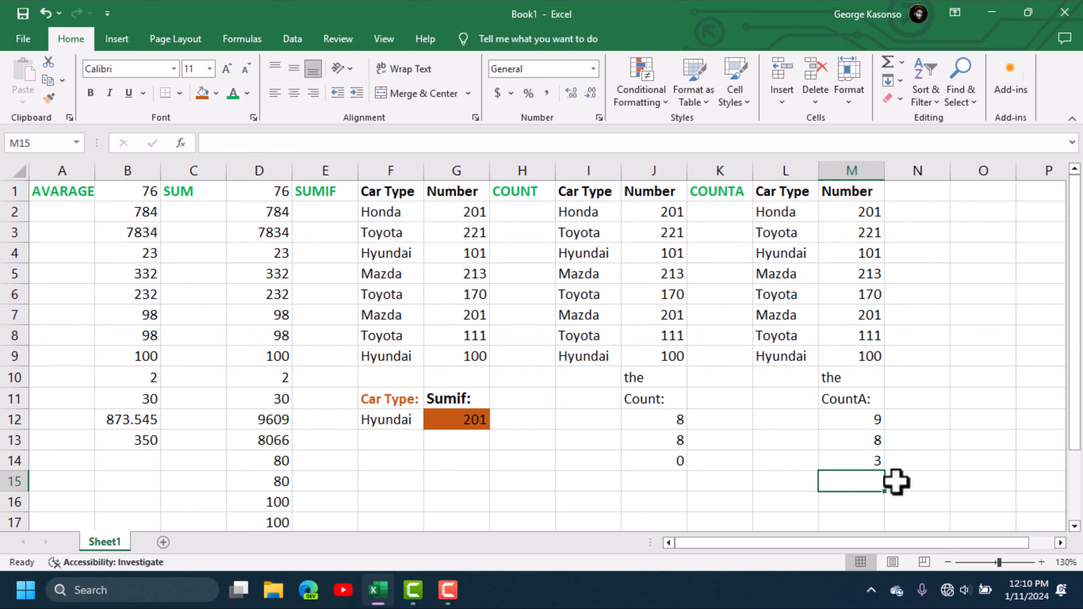
click(869, 457)
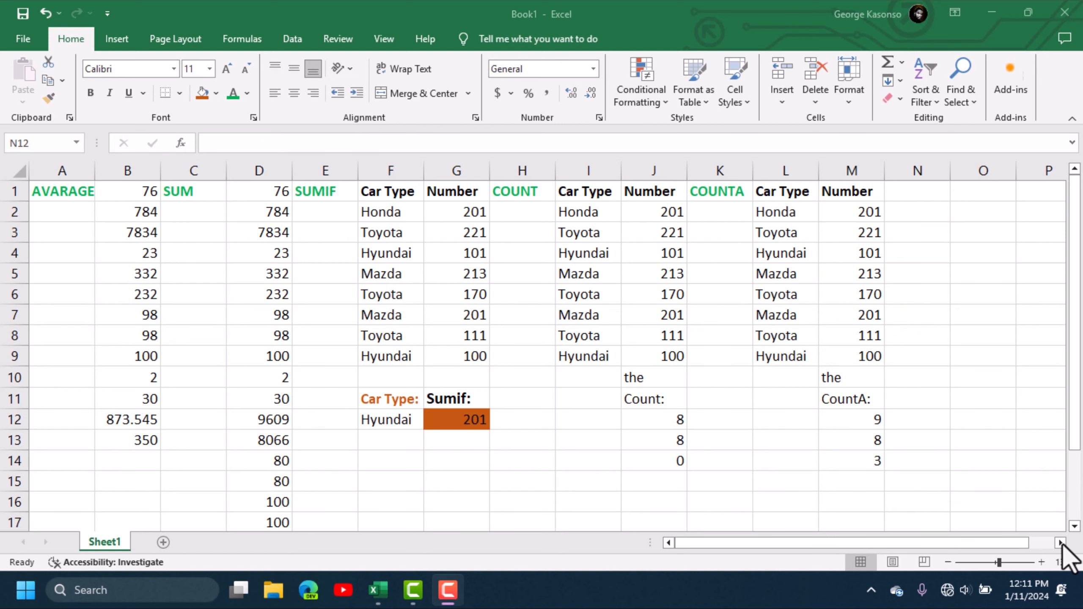
click(1061, 543)
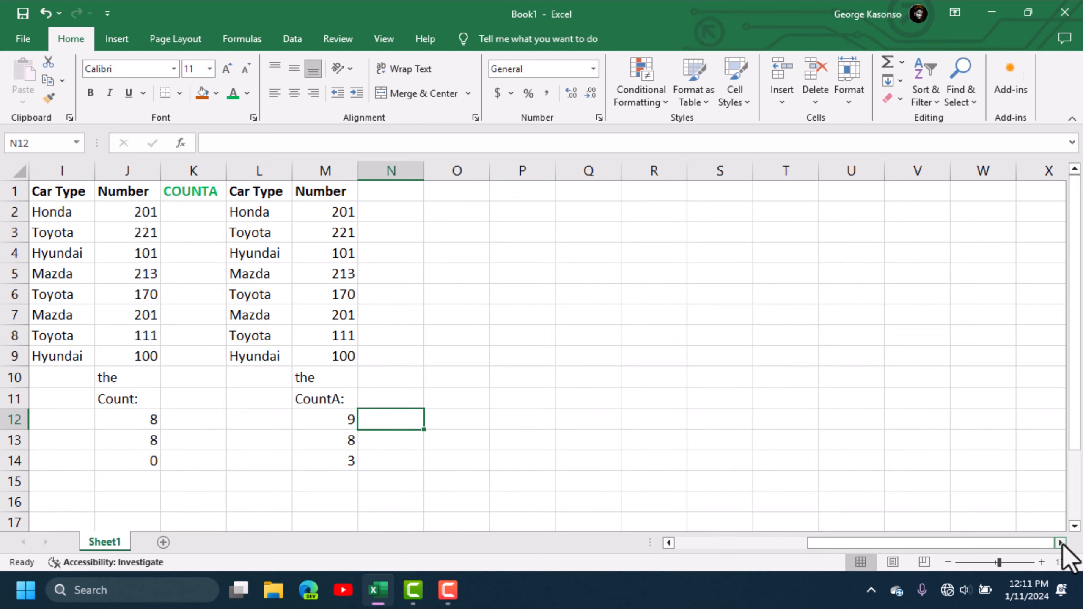
- Add a COUNTIF heading in N1 and paste a car table copy at O1
click(1056, 544)
click(1056, 544)
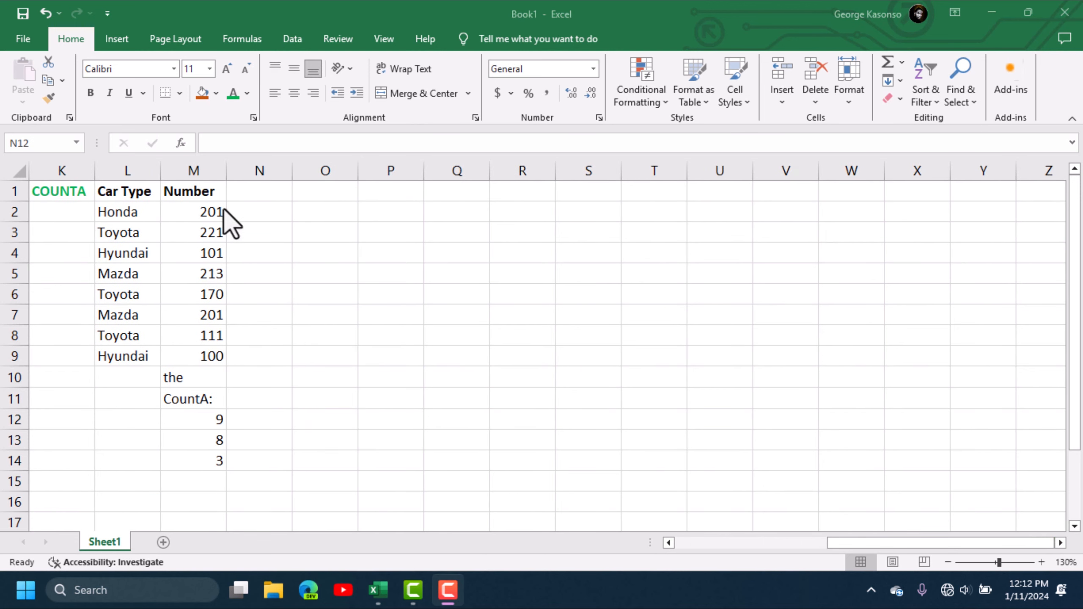
click(262, 192)
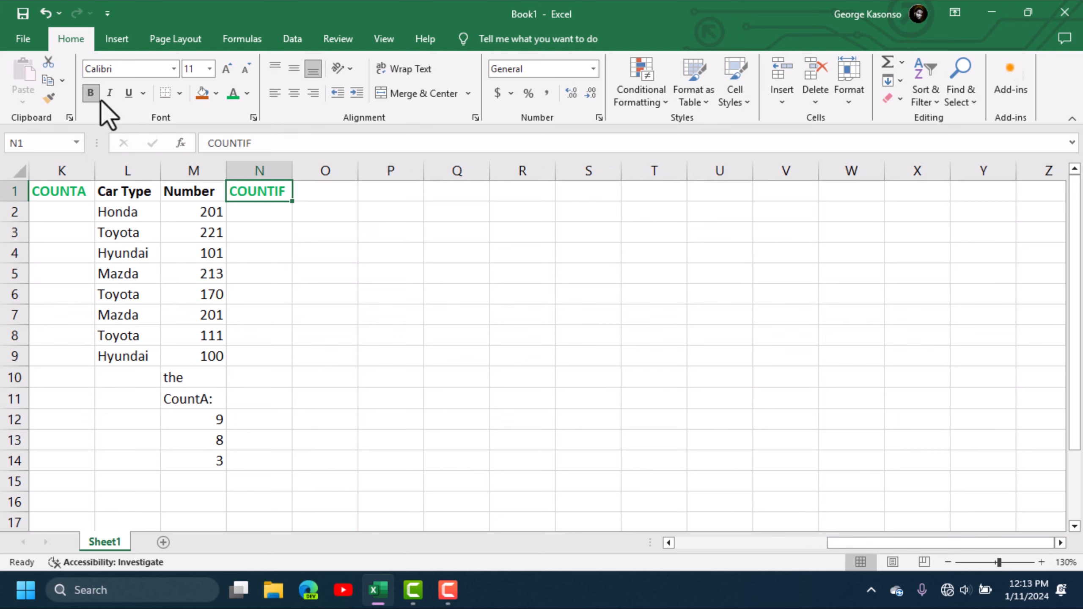
click(402, 302)
click(329, 197)
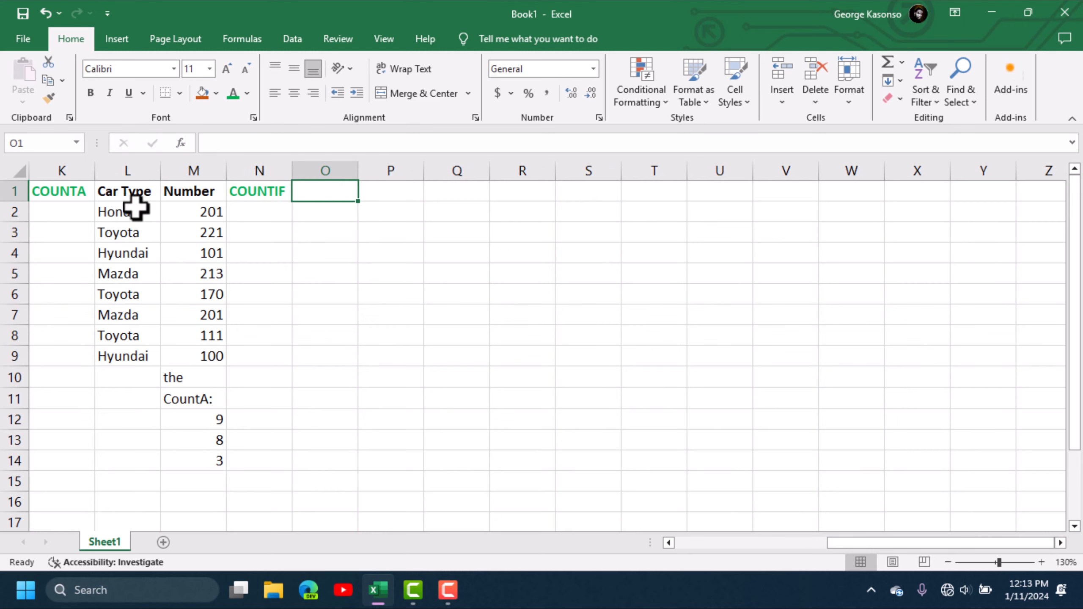
key(ctrl+v)
- Relabel the copied P11 label 'CountIF:' below 'the' in P10
double_click(400, 399)
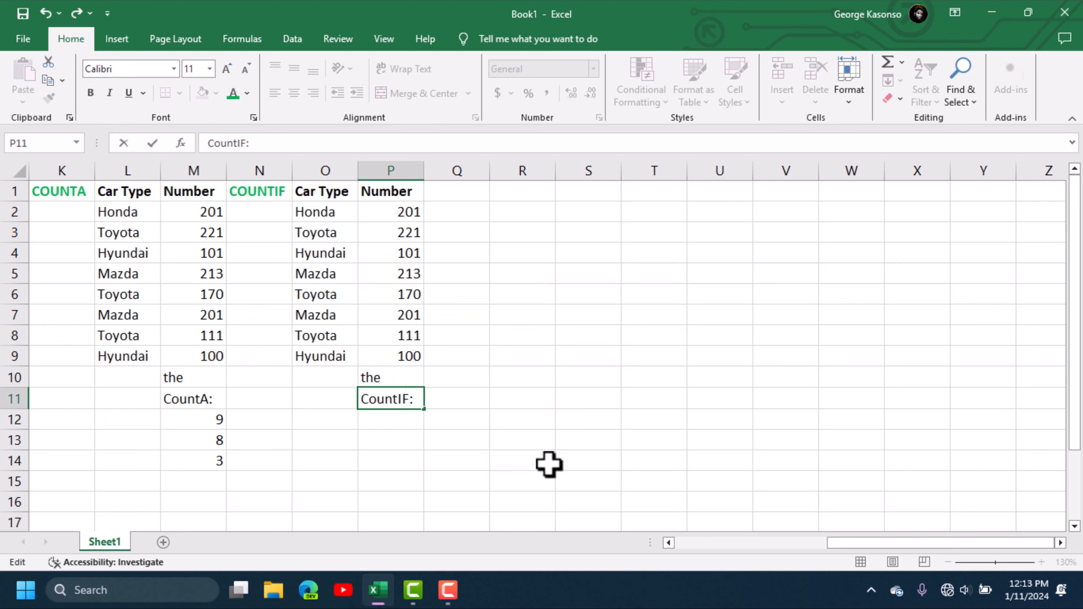
click(394, 436)
click(392, 376)
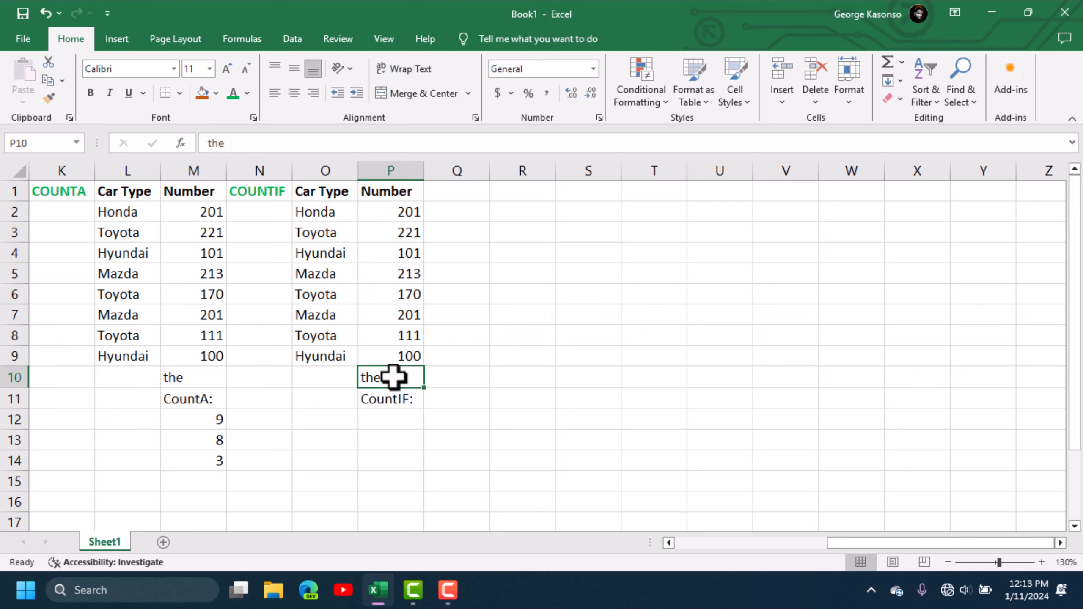
click(439, 424)
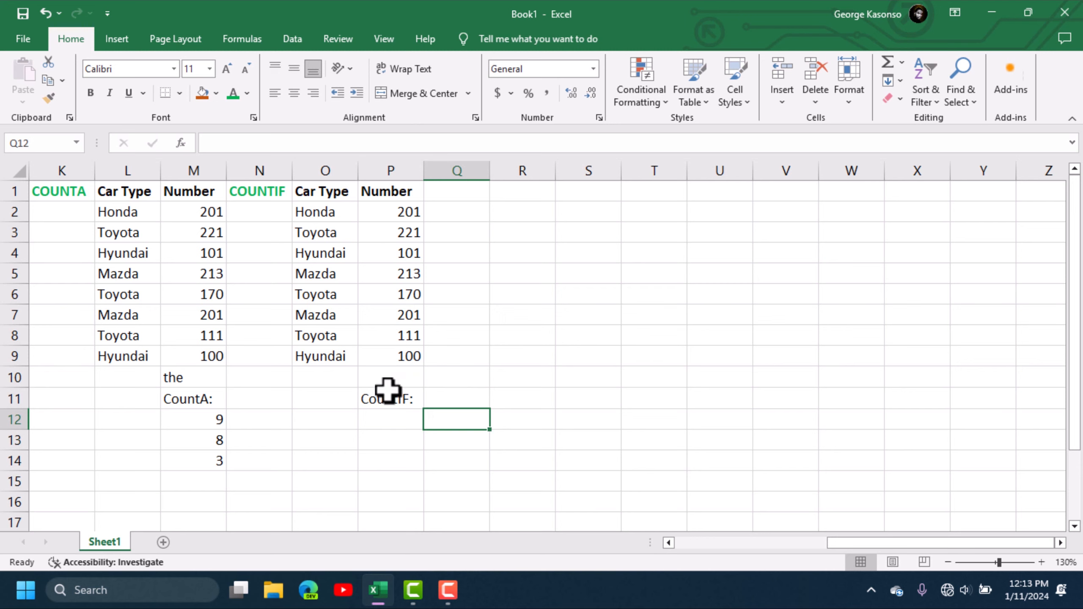
click(401, 417)
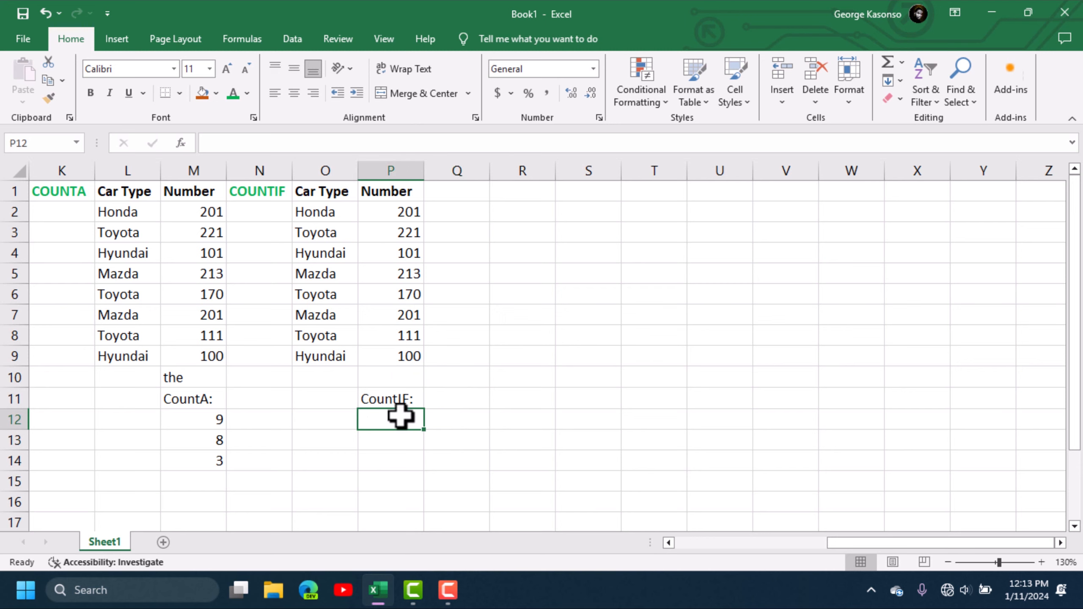
- Enter =COUNTIF(O2:O9,O12) in P12, which returns 0 for now
text(=)
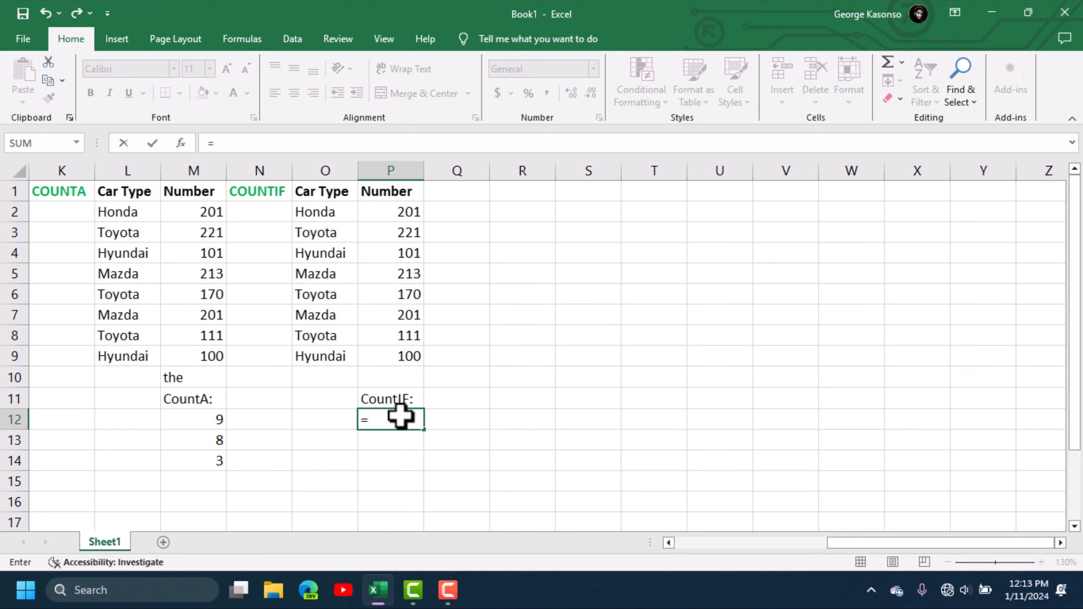
text(COU)
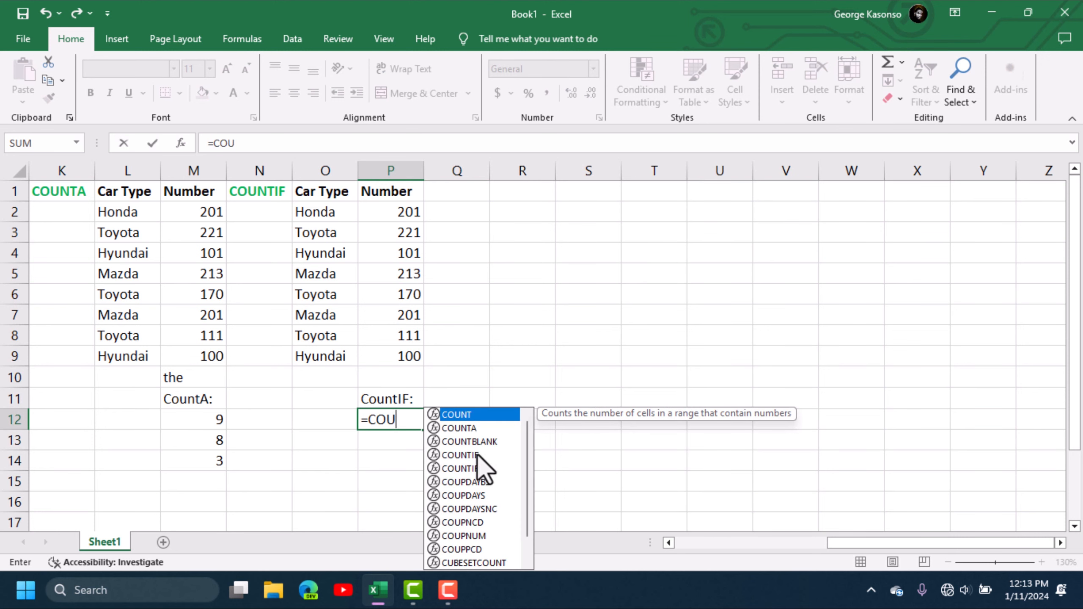
key(Down)
key(Down)
key(Down)
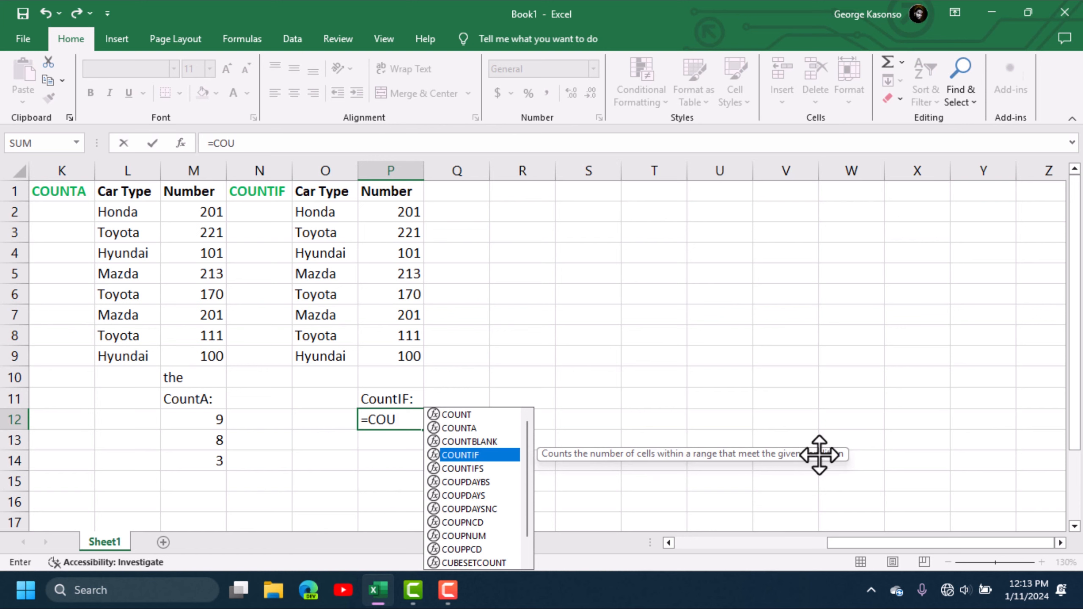
double_click(485, 455)
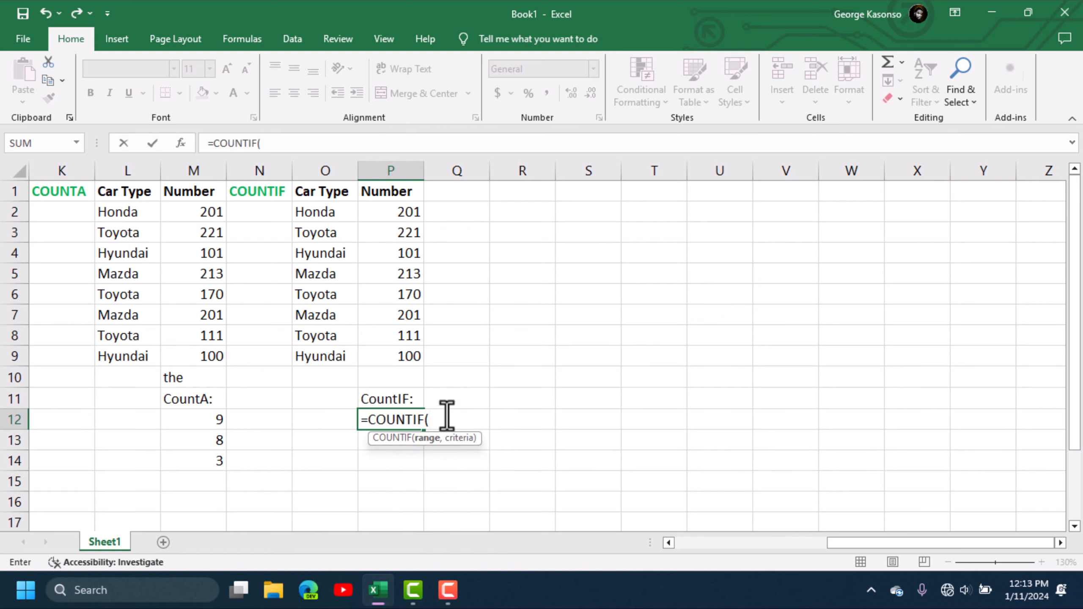
drag(321, 210, 314, 356)
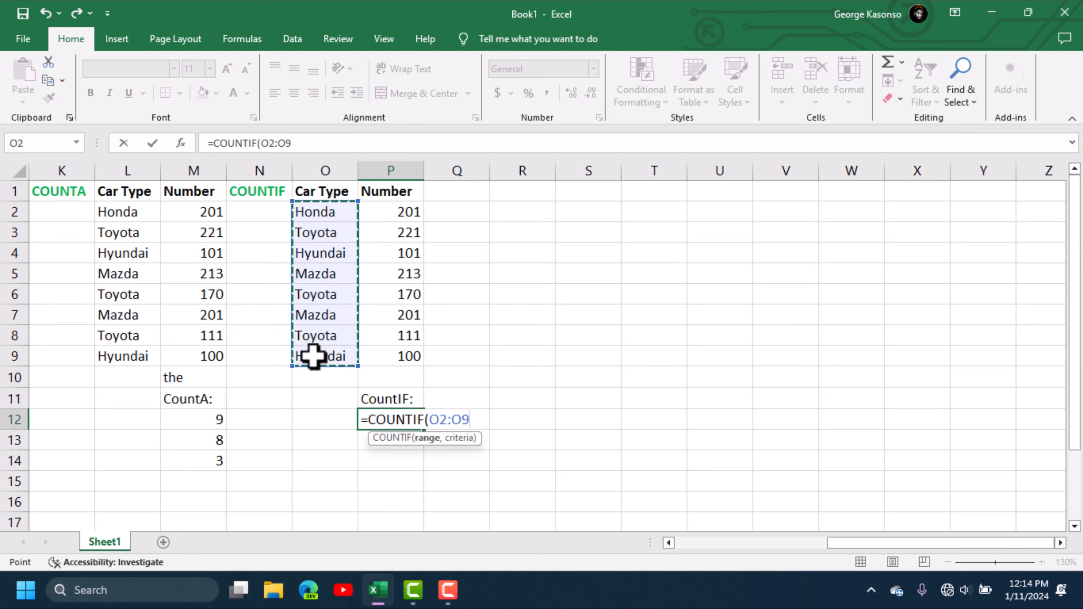
text(,)
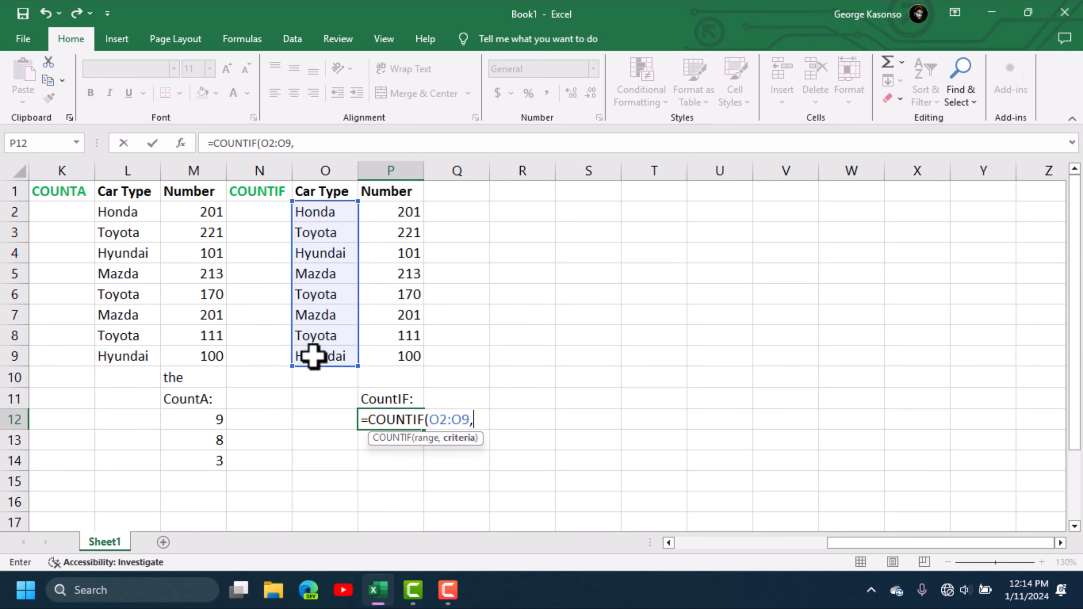
click(321, 417)
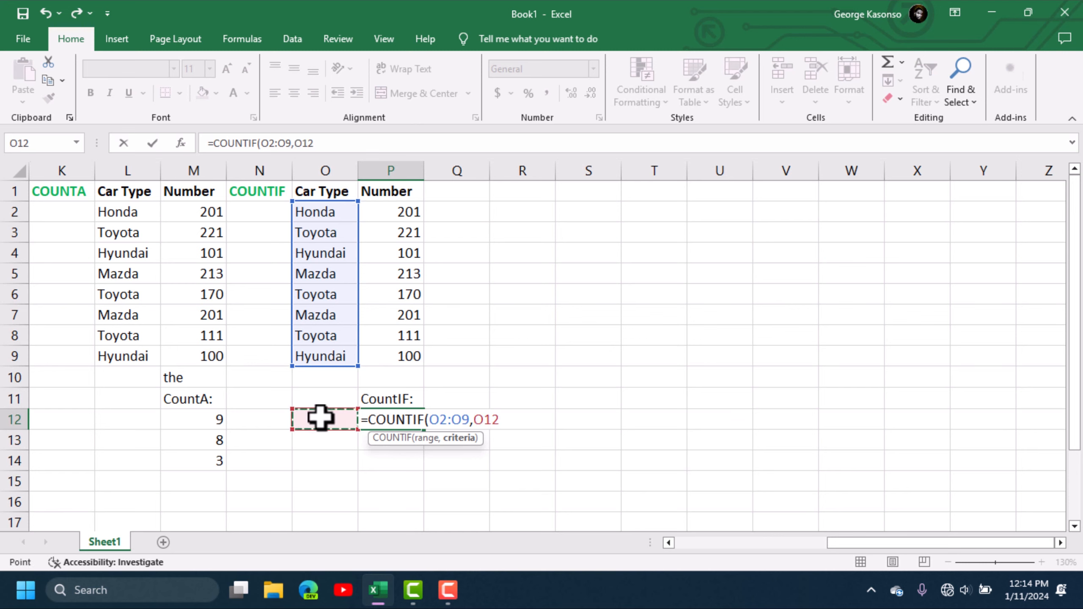
key(Return)
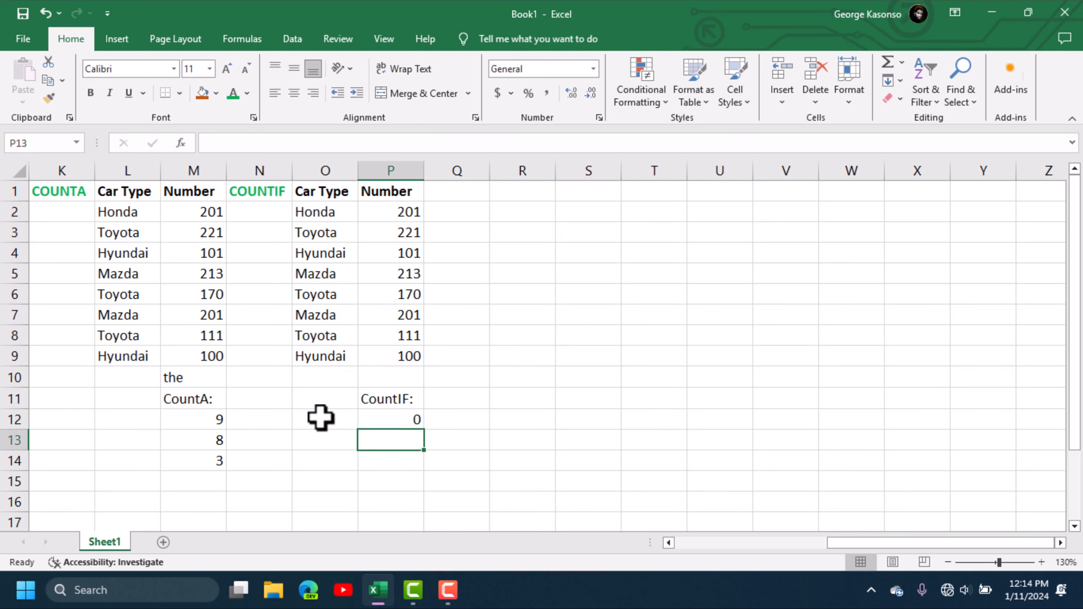
click(332, 397)
- Head O11 'CAR TYPE' and enter Mazda in O12, so P12's COUNTIF returns 2
double_click(332, 397)
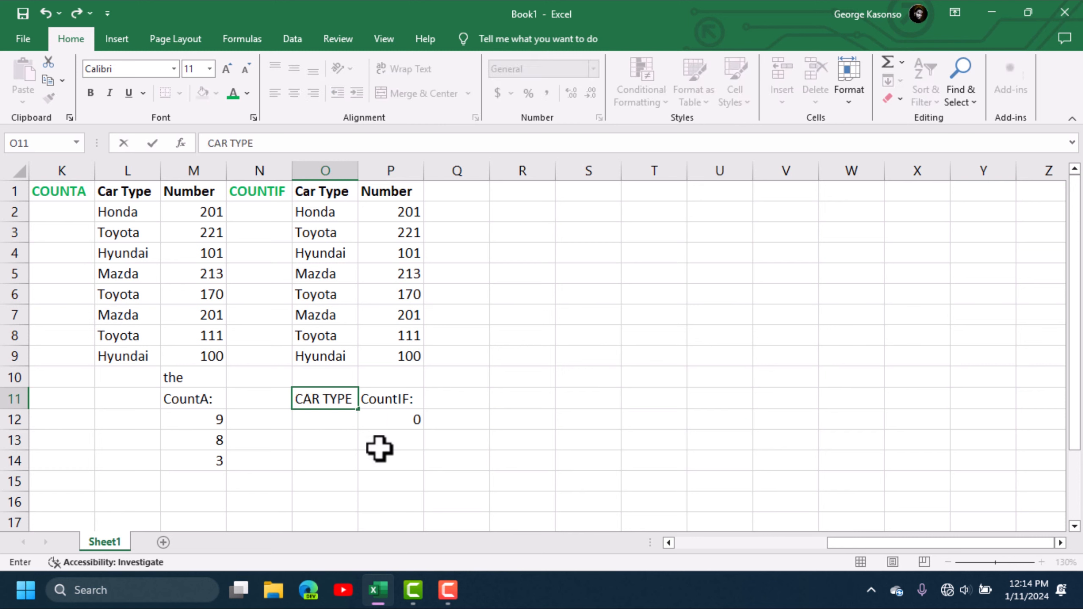
key(Return)
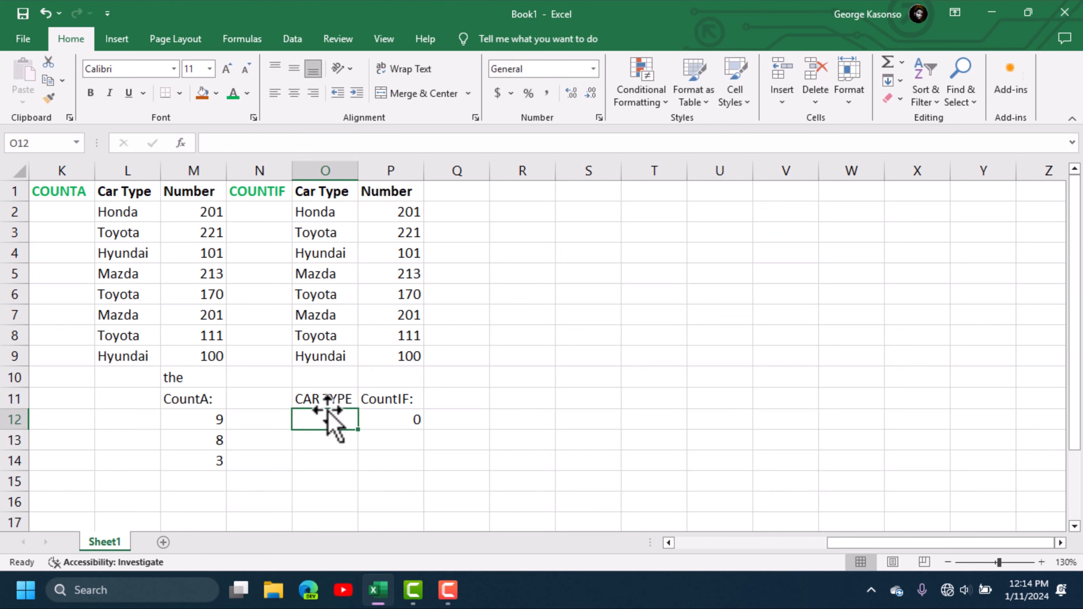
text(Mazda)
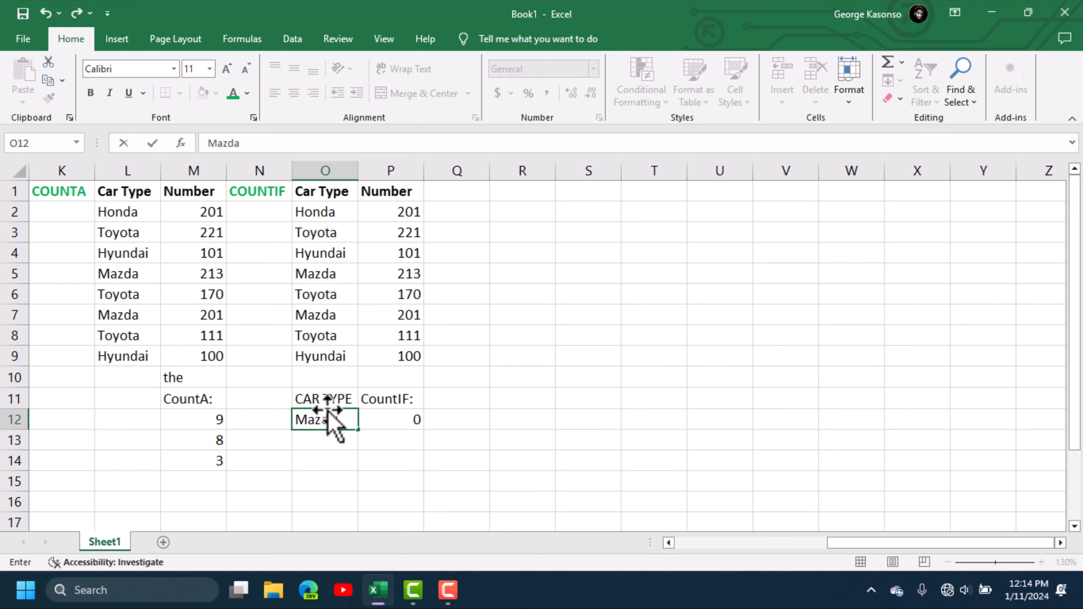
click(374, 499)
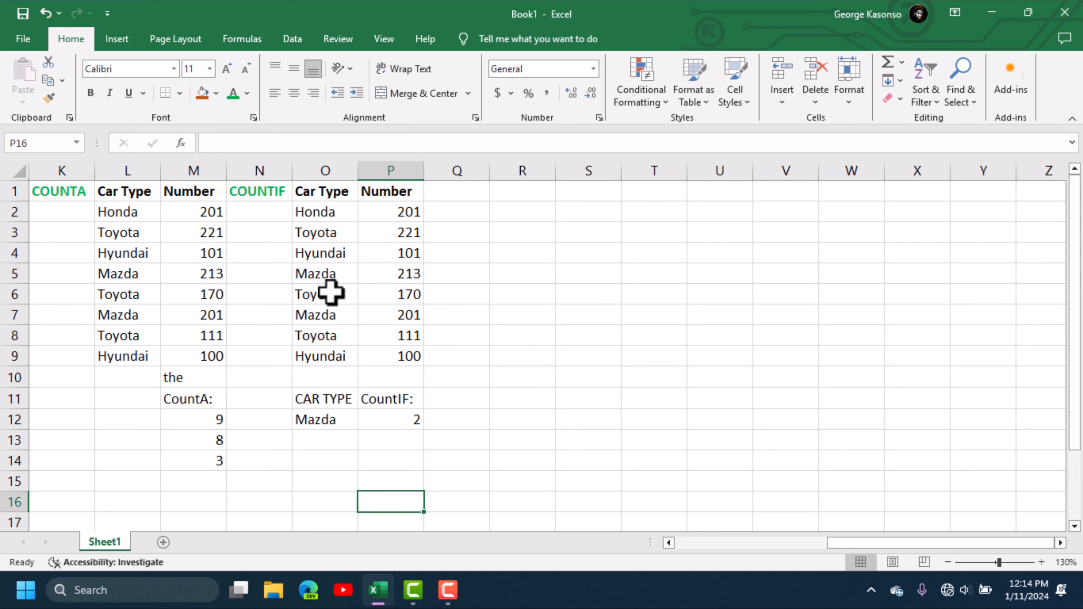
click(392, 423)
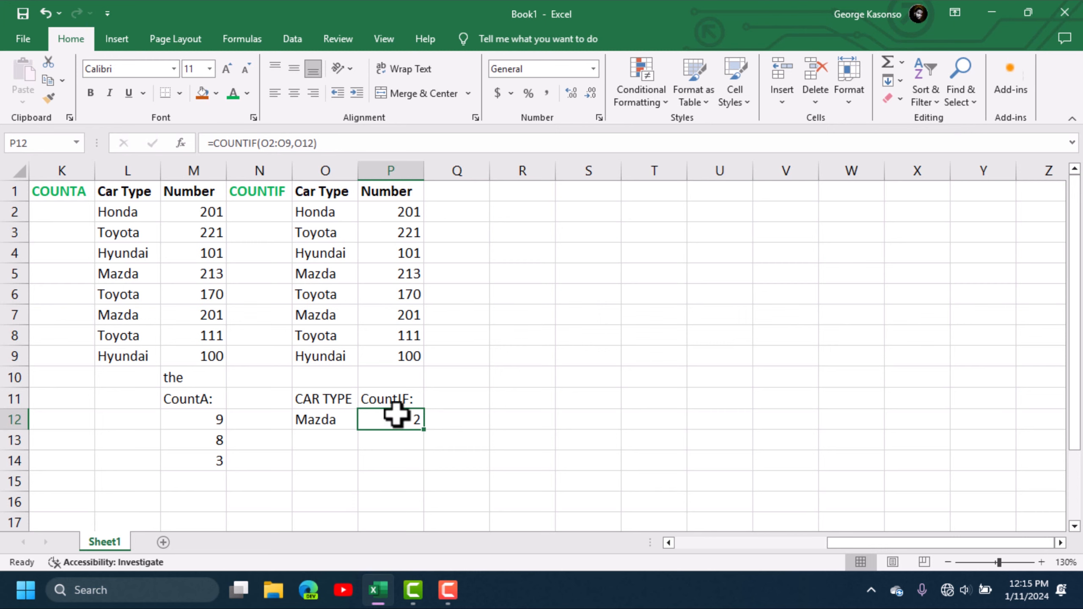
- Change the COUNTIF criterion in O12 from Mazda to Toyota
click(323, 417)
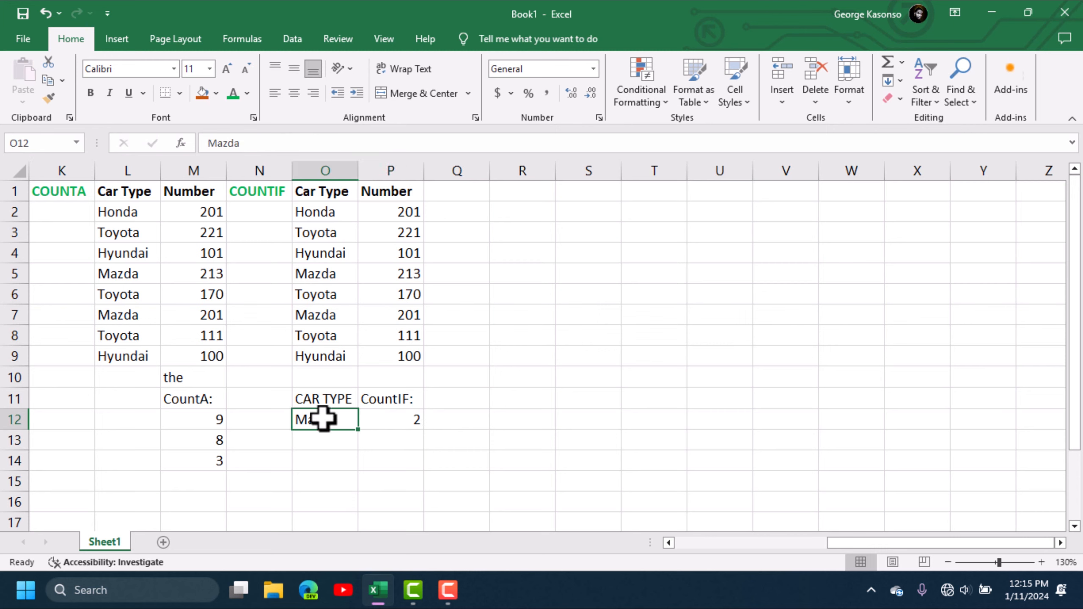
text(Toyota)
click(390, 481)
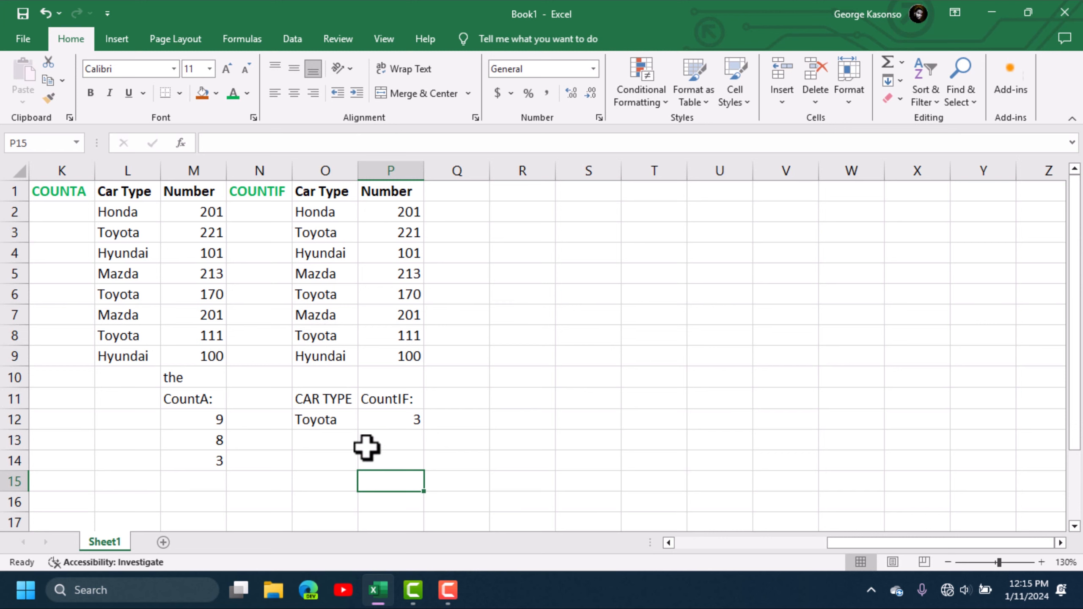
click(361, 420)
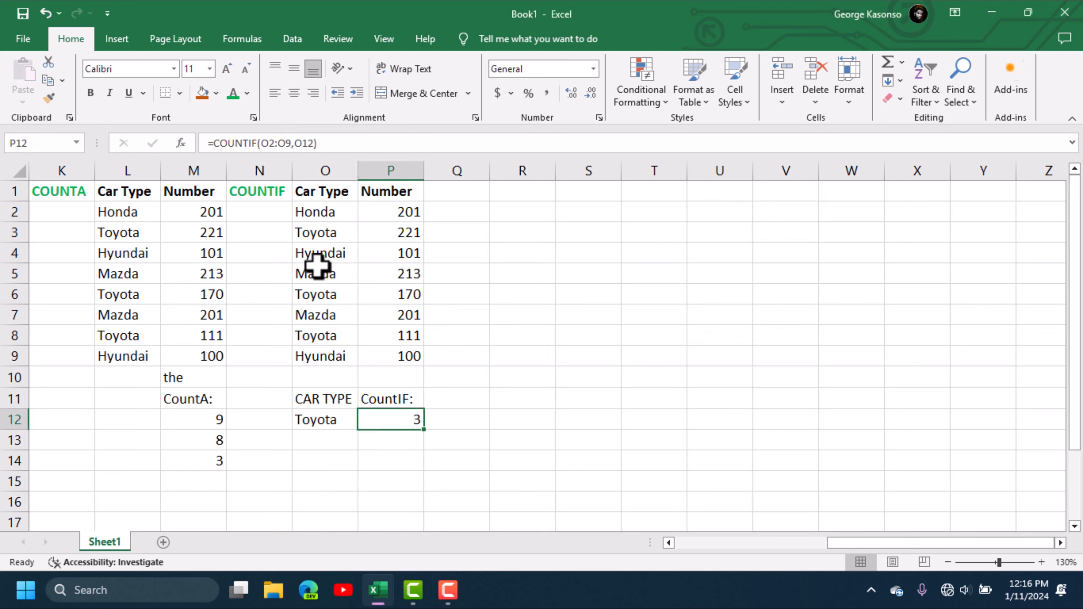
- Overwrite the Hyundai entries in O4 and O9 with Toyota, raising the P12 count to 5
click(341, 255)
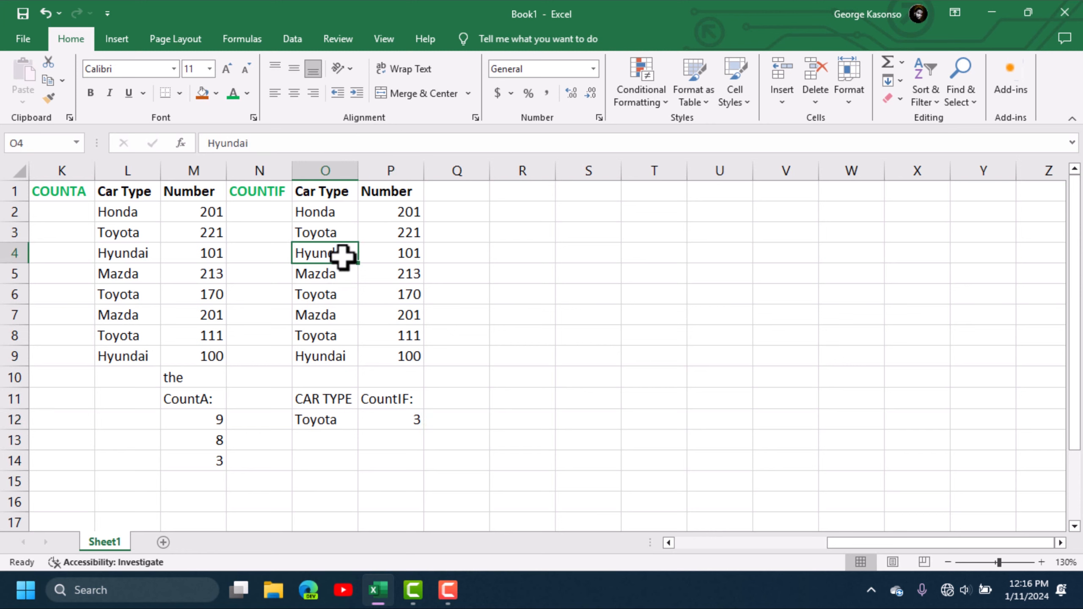
text(Toyota)
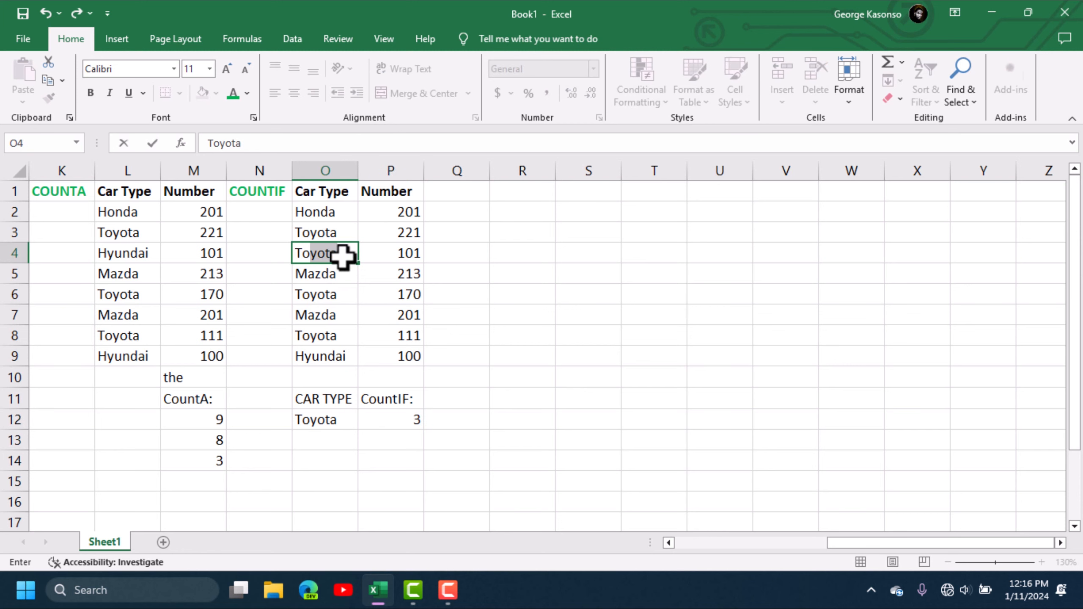
key(Tab)
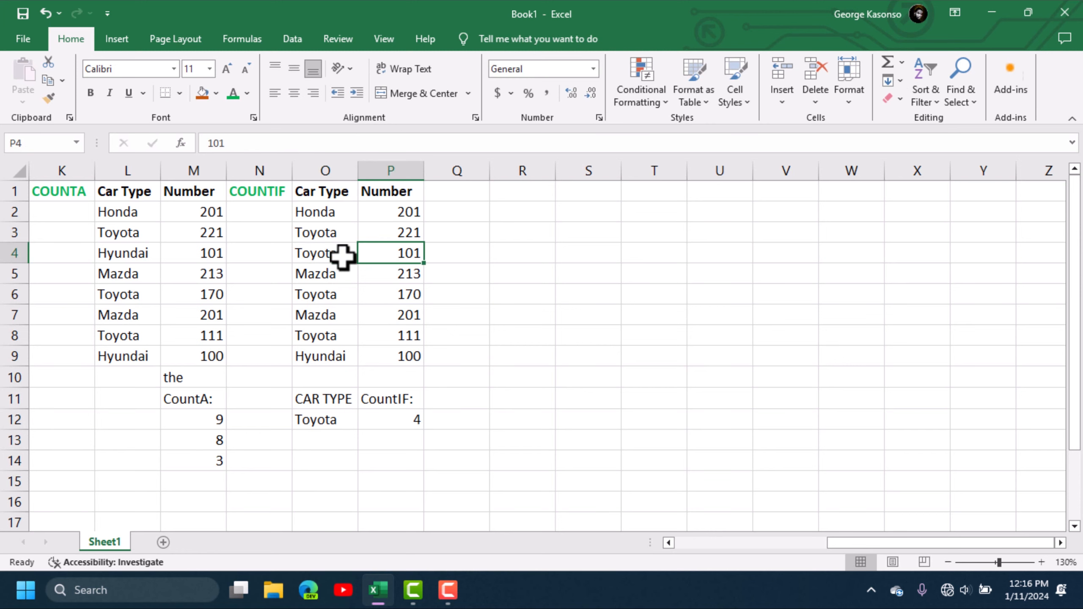
click(328, 358)
text(Toyota)
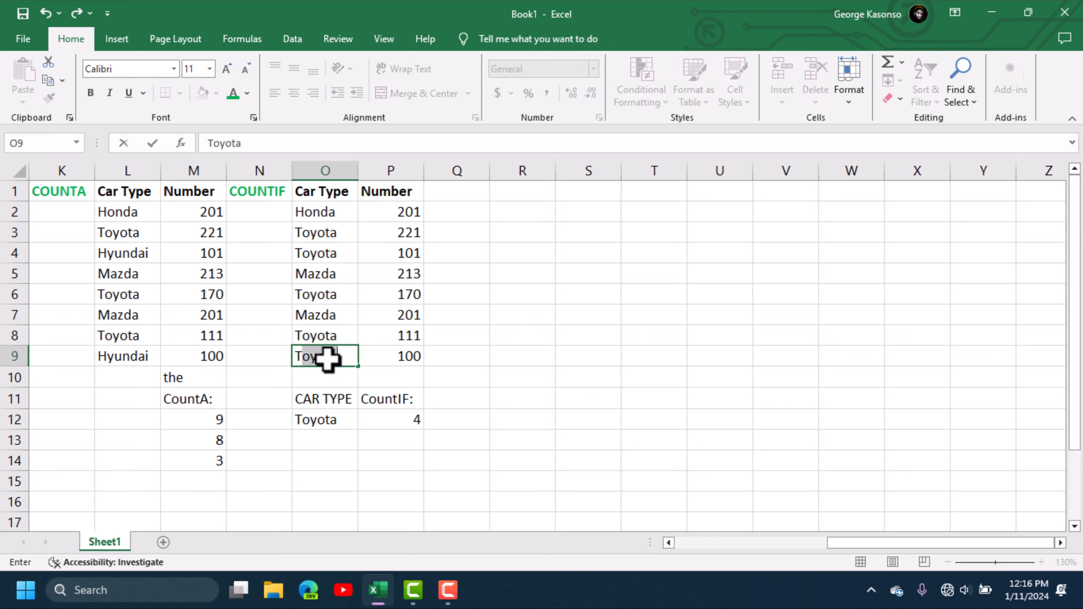
key(Tab)
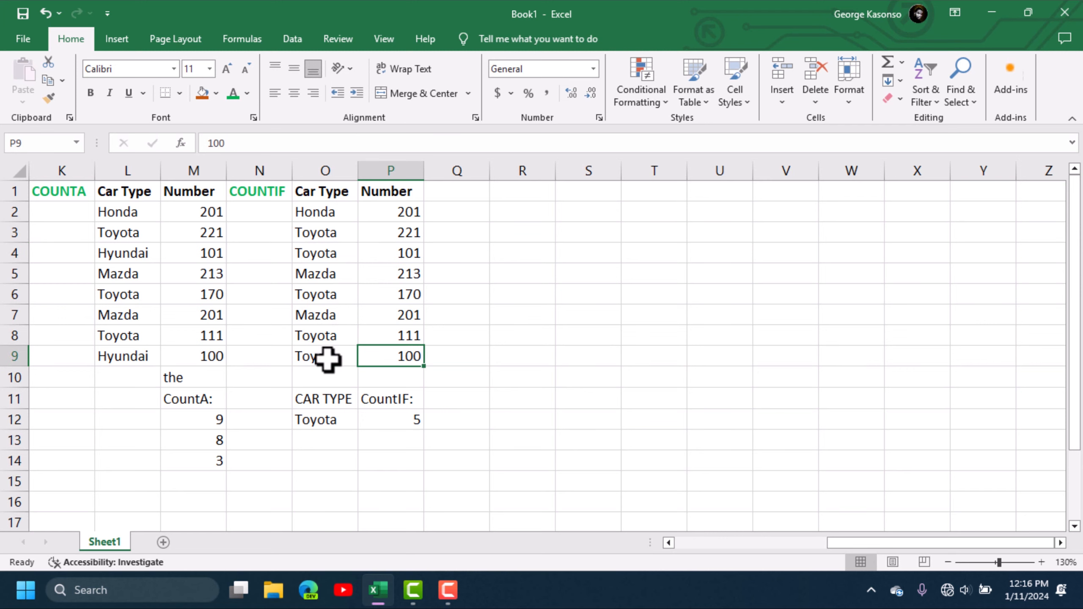
click(420, 432)
click(411, 419)
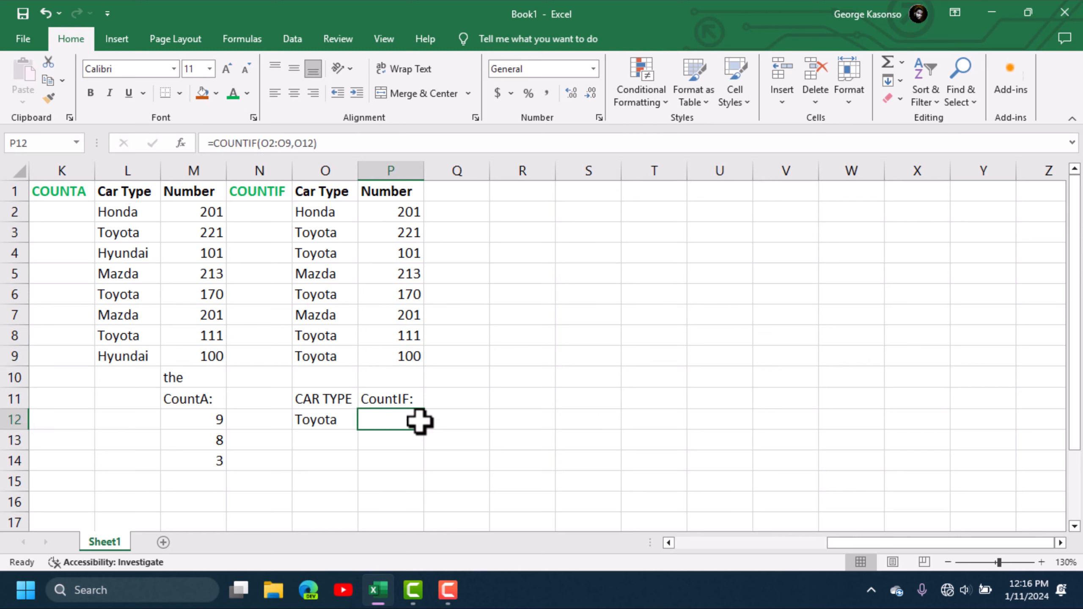
click(458, 193)
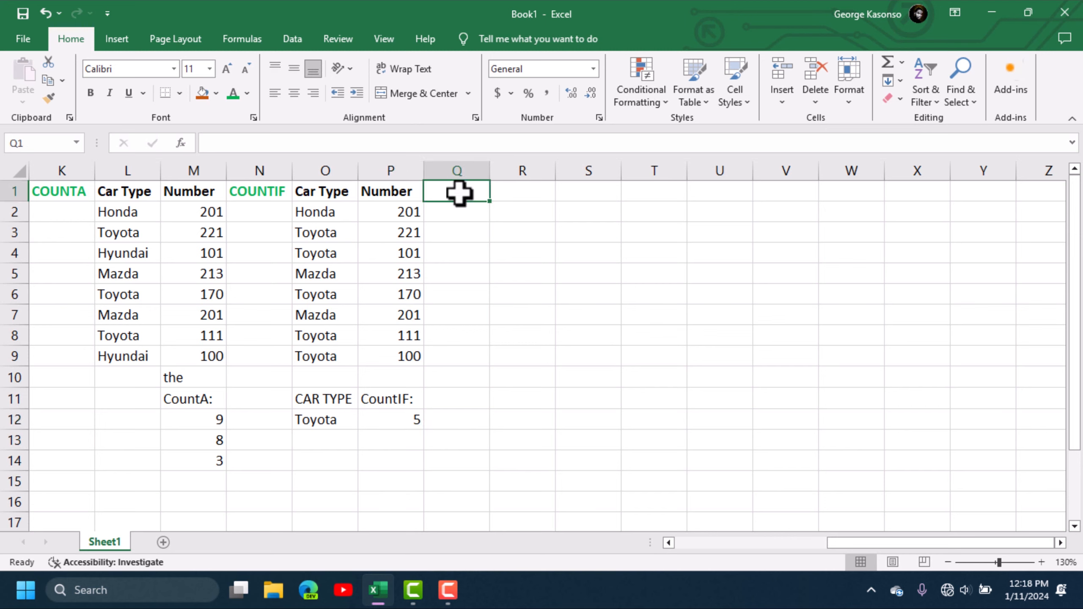
- Enter a bold green CONCATENATE heading in Q1
text(CONCATENATE)
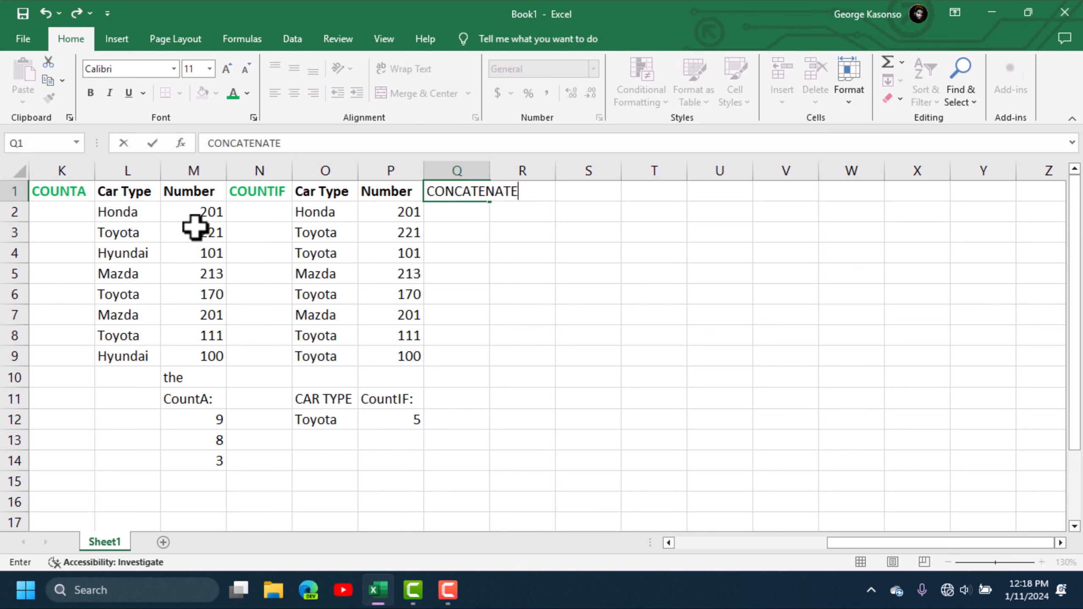
click(91, 93)
click(559, 358)
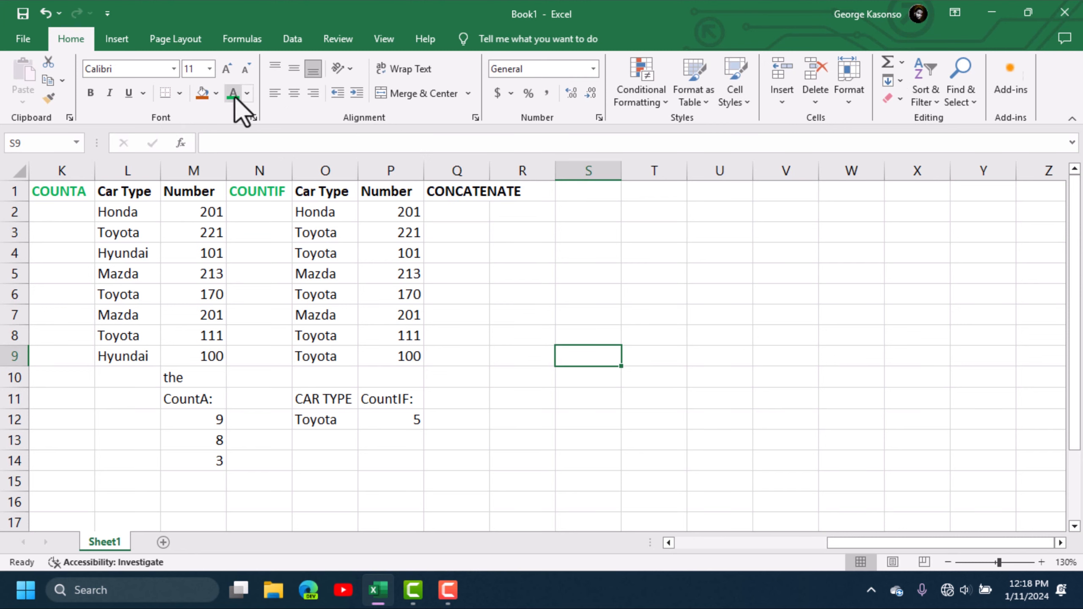
click(472, 190)
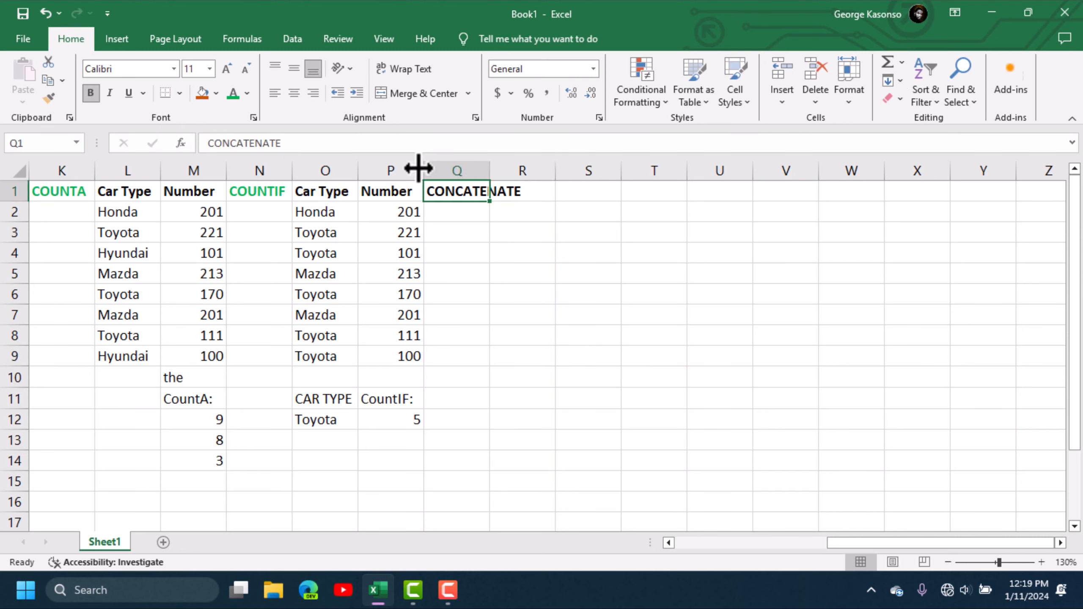
click(231, 93)
- Auto-fit column Q to the width of the CONCATENATE heading
click(587, 343)
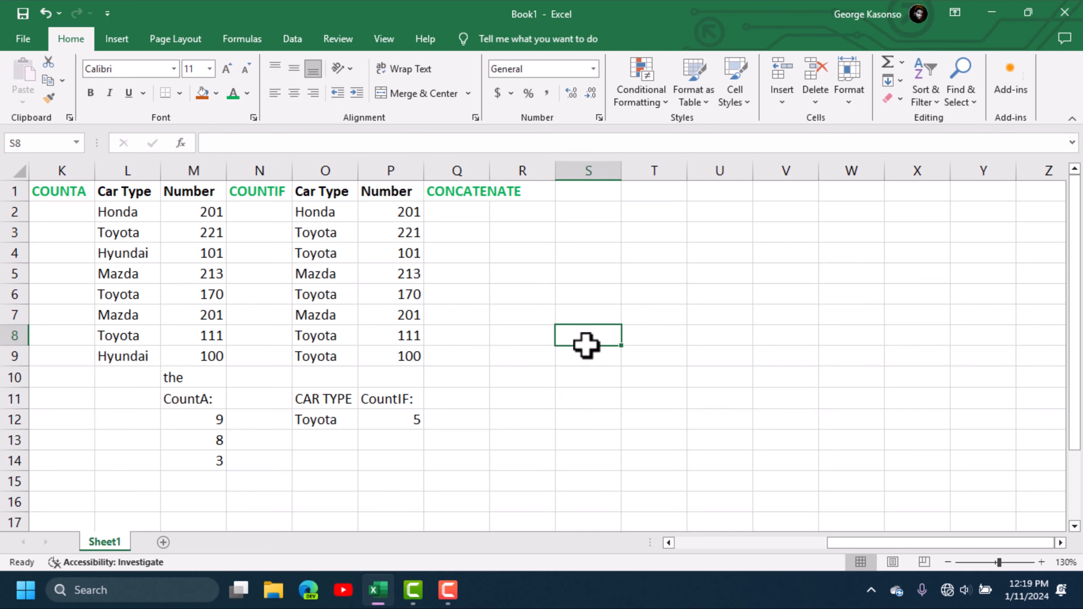
drag(490, 171, 489, 170)
double_click(489, 170)
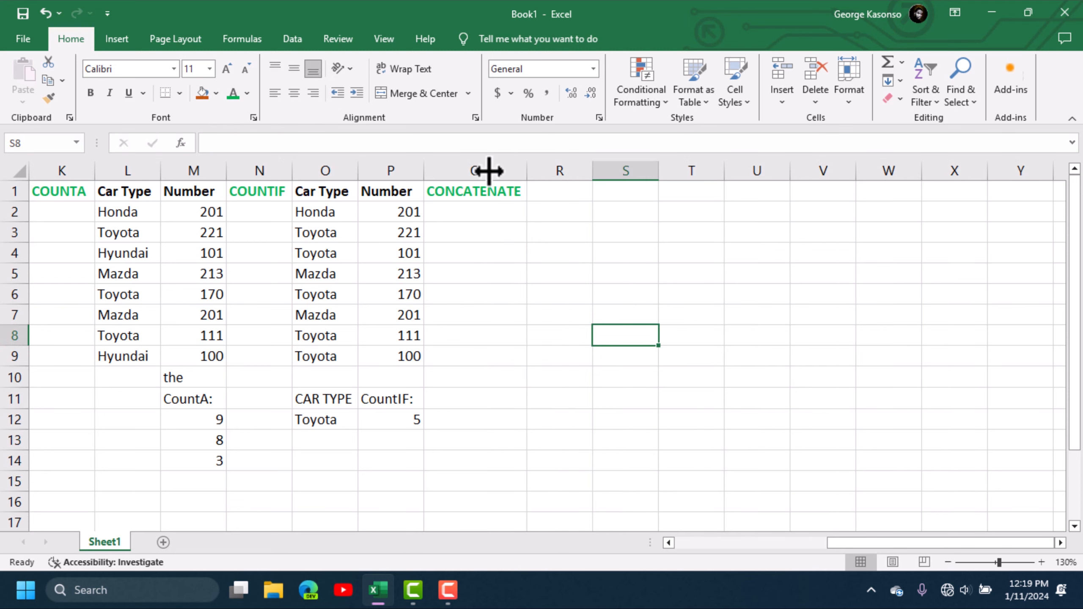
click(513, 394)
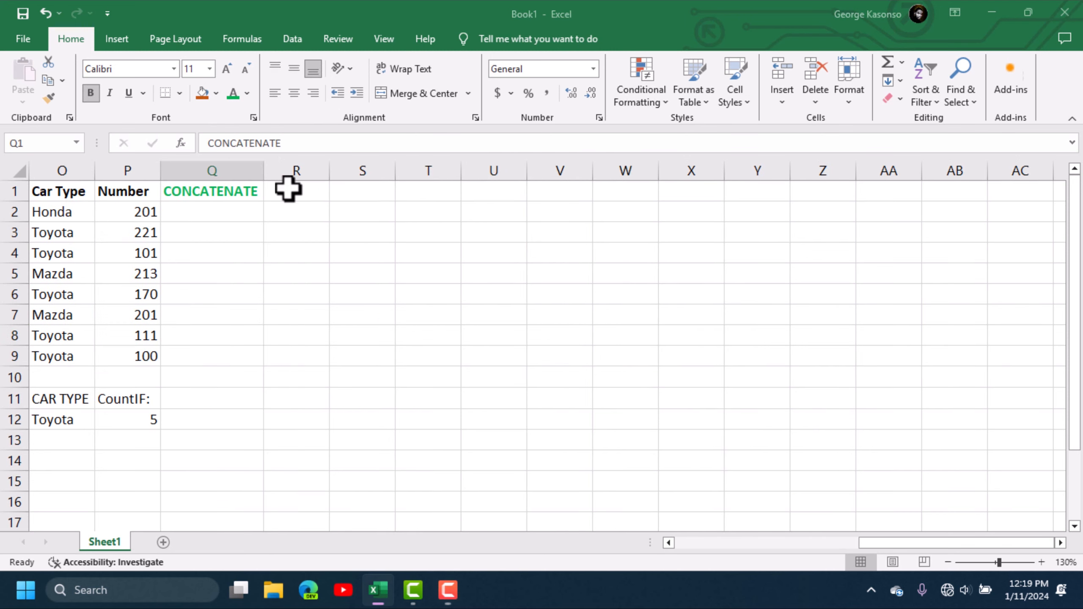
click(296, 192)
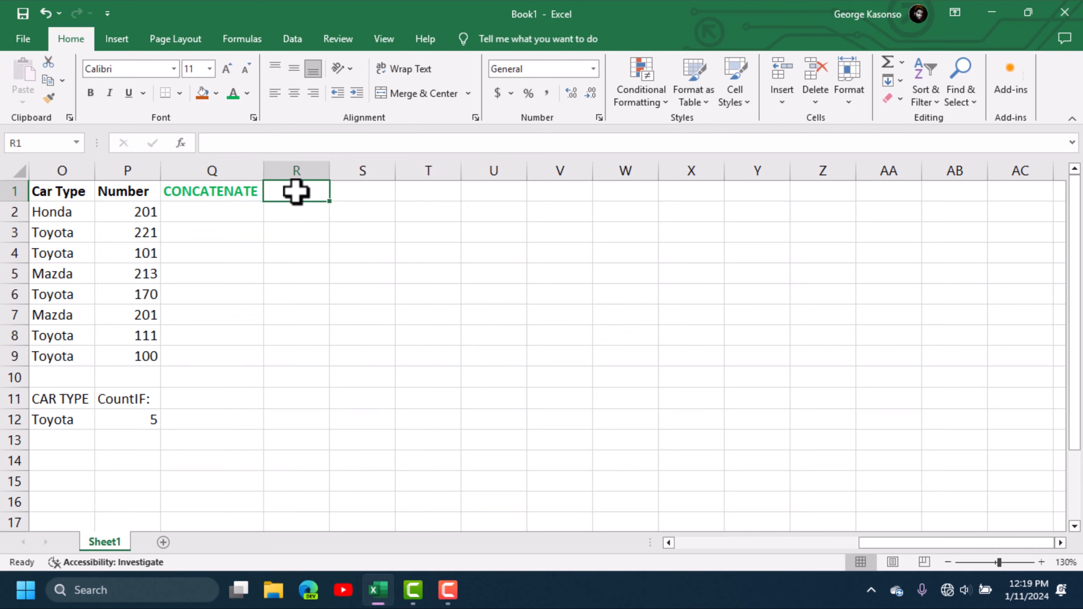
- Enter First Name in R1 and Last Name in S1, then auto-fit columns R and S
text(Firs)
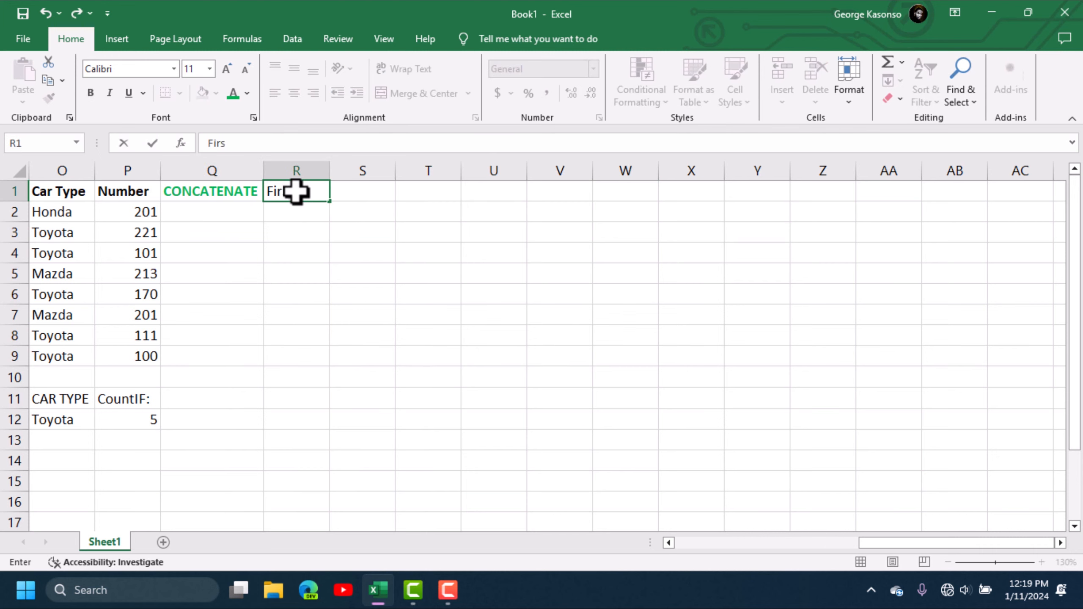
text(t Name)
click(347, 192)
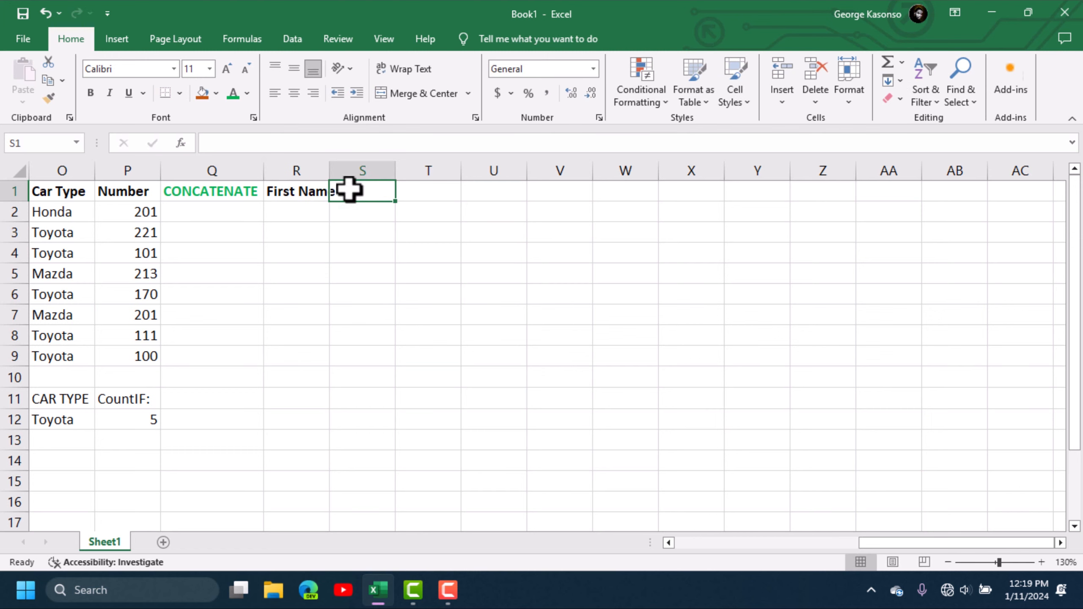
text(Last)
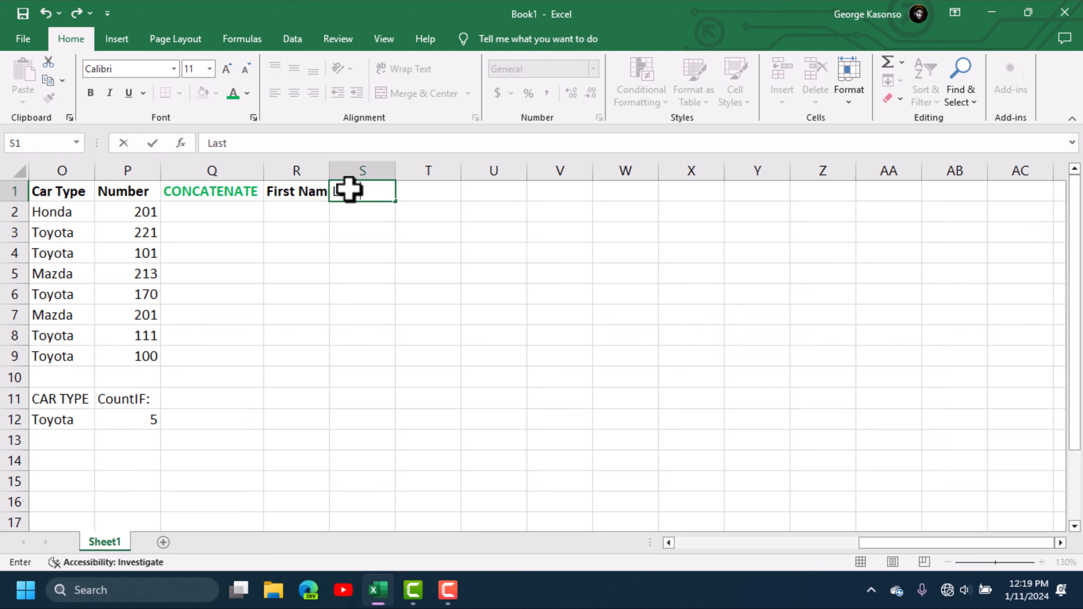
text( NAME)
key(BackSpace)
key(BackSpace)
key(BackSpace)
text(ame)
key(Tab)
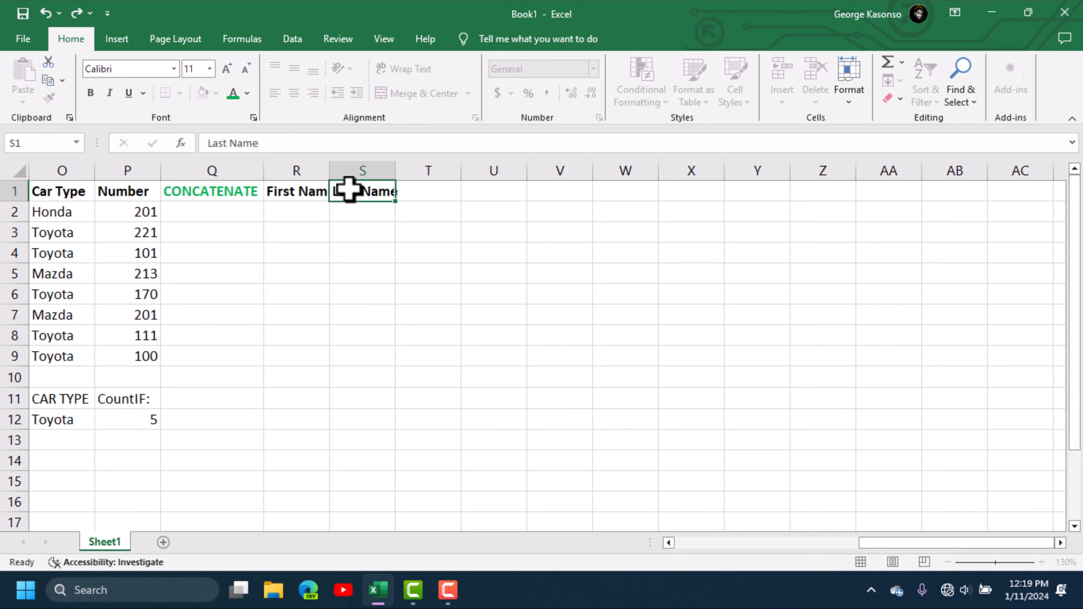
double_click(329, 169)
double_click(409, 169)
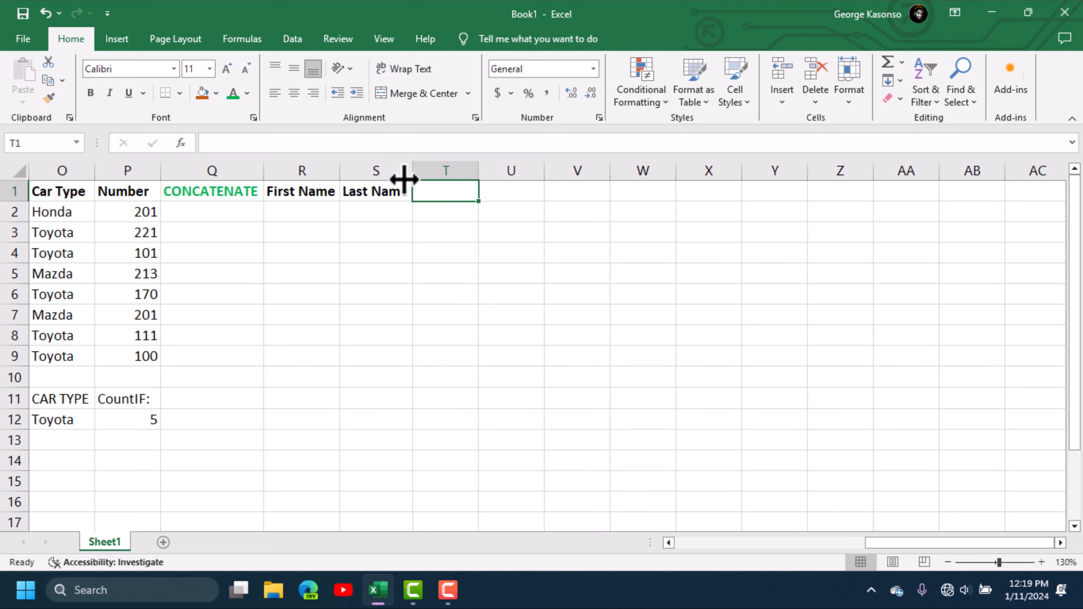
- Enter sample first names and surnames for rows 2 and 3 in columns R and S
click(287, 221)
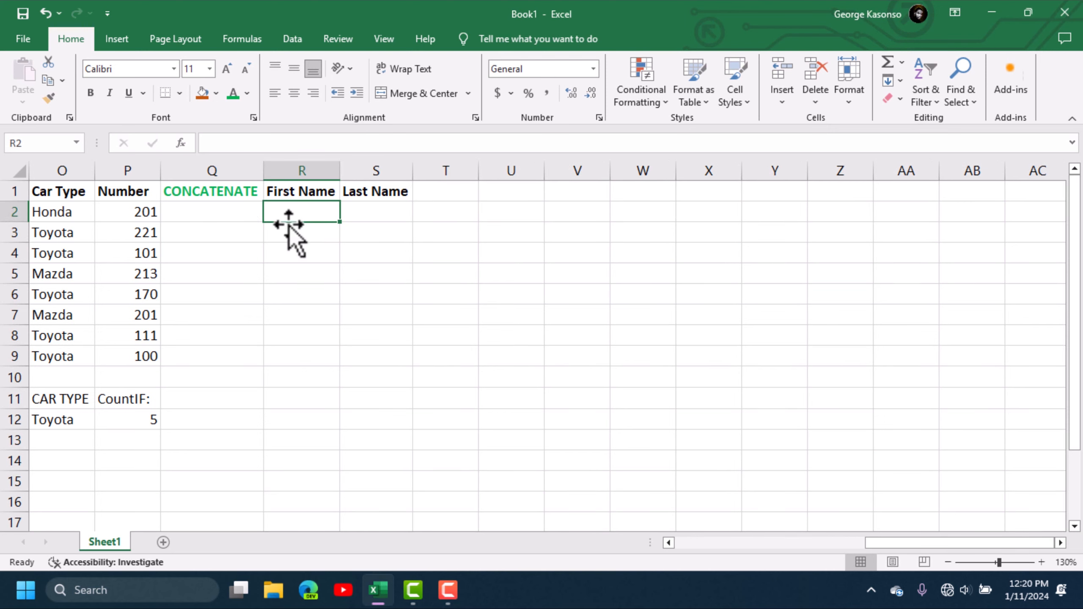
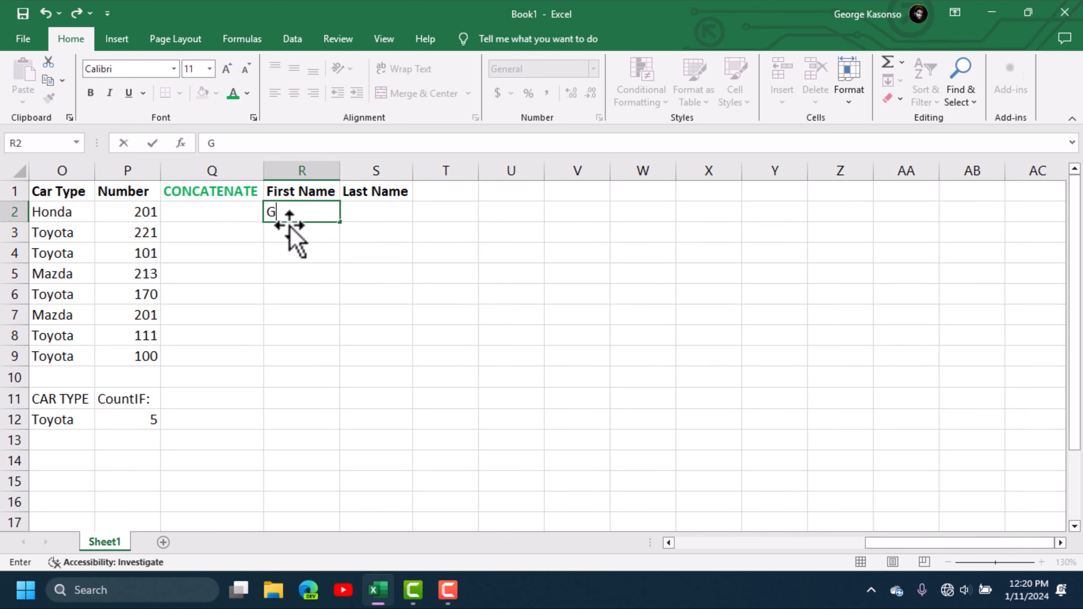
key(Tab)
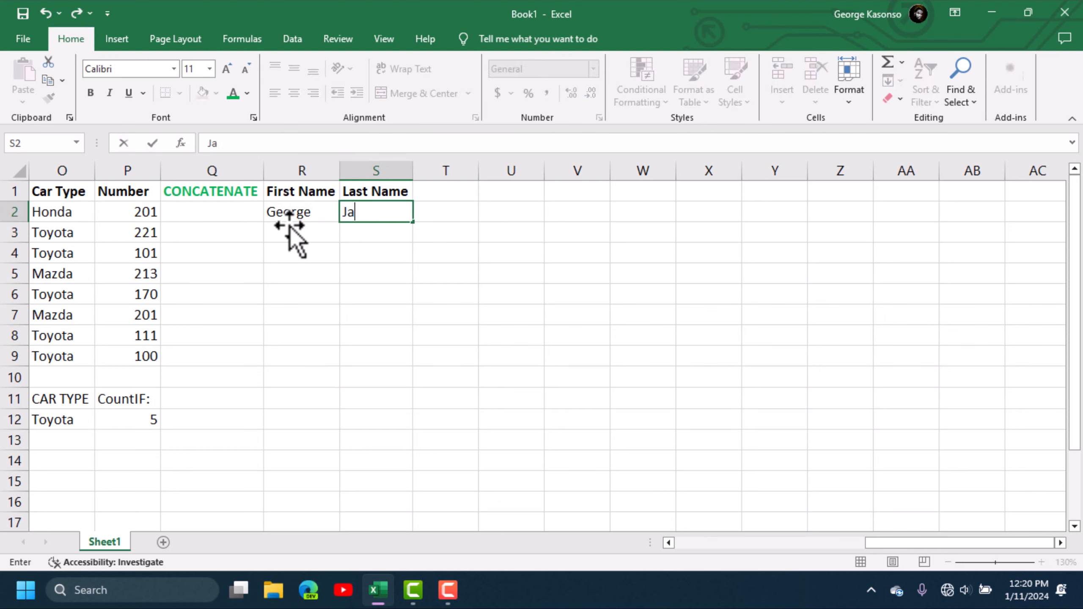
key(Return)
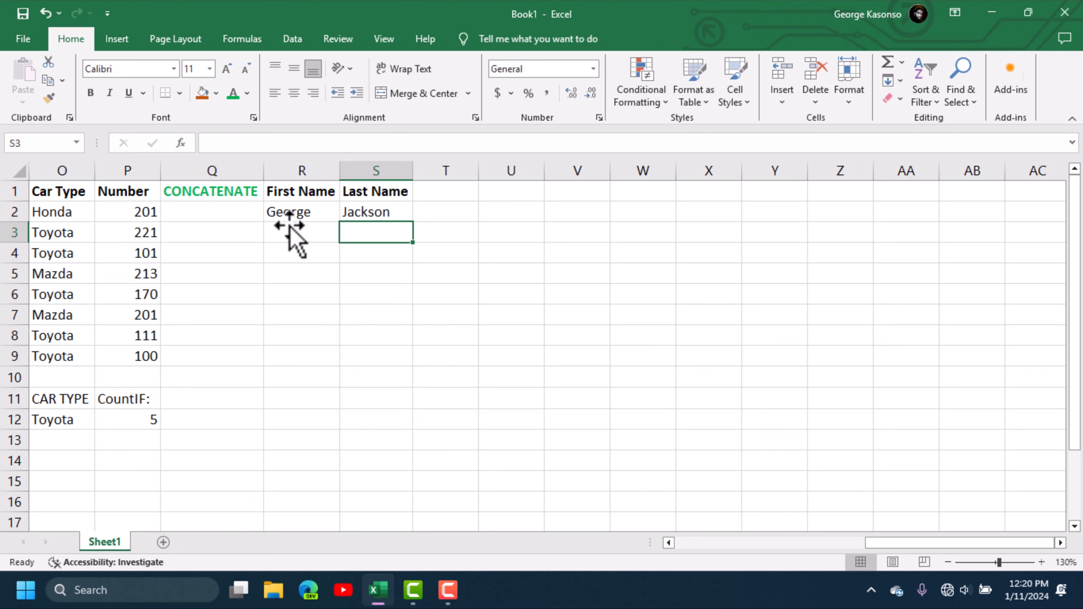
key(Left)
key(Left)
key(Right)
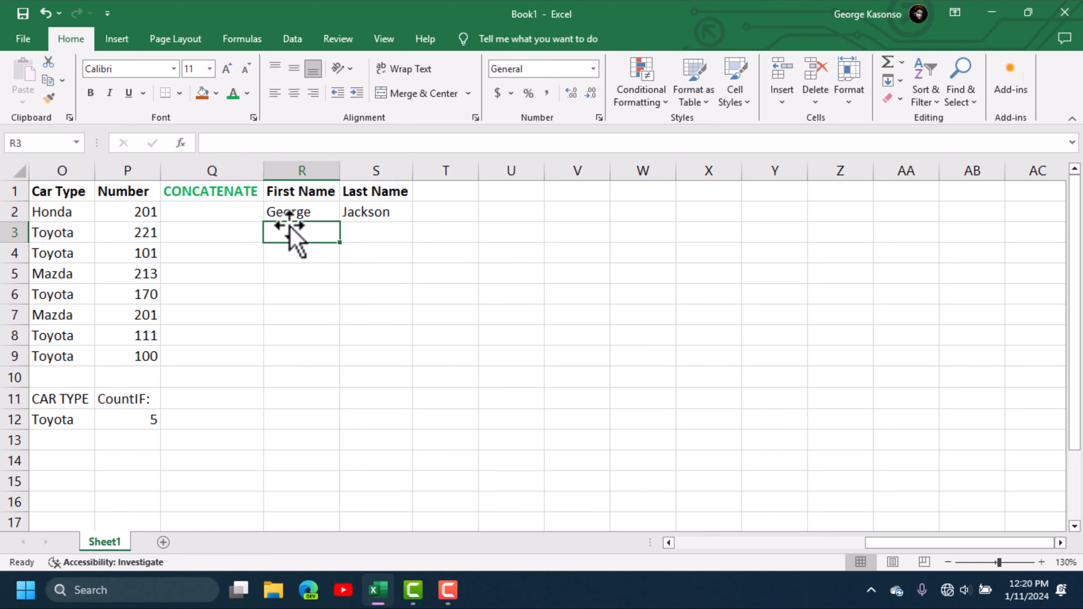
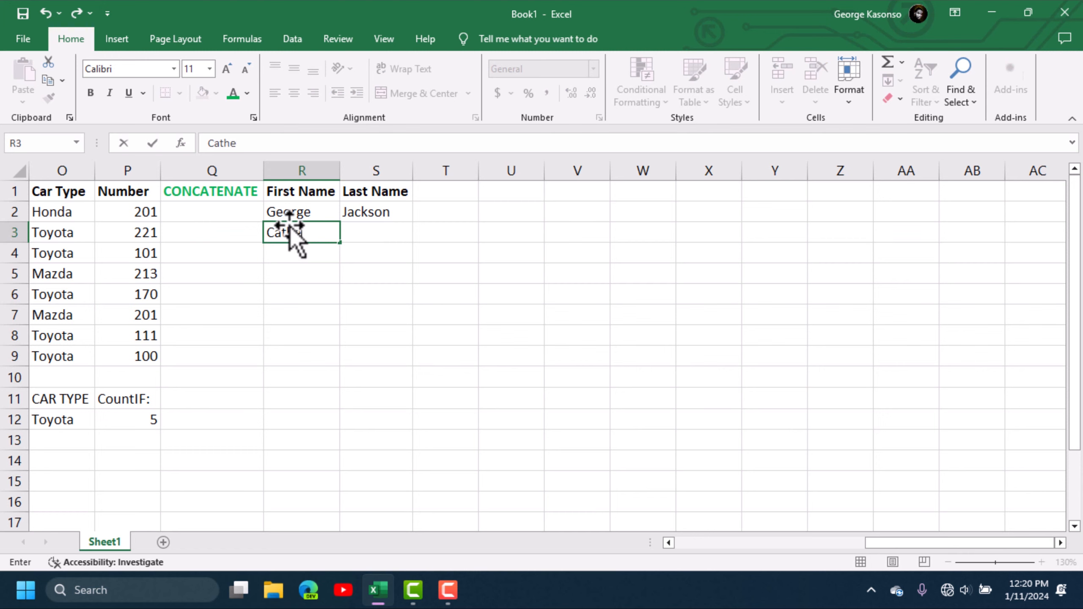
key(Tab)
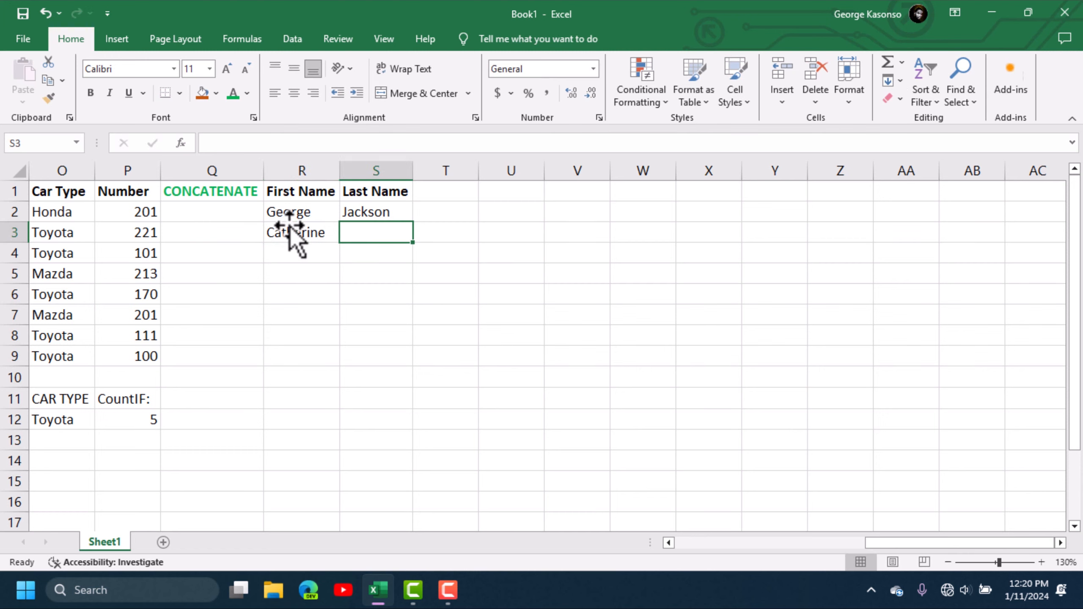
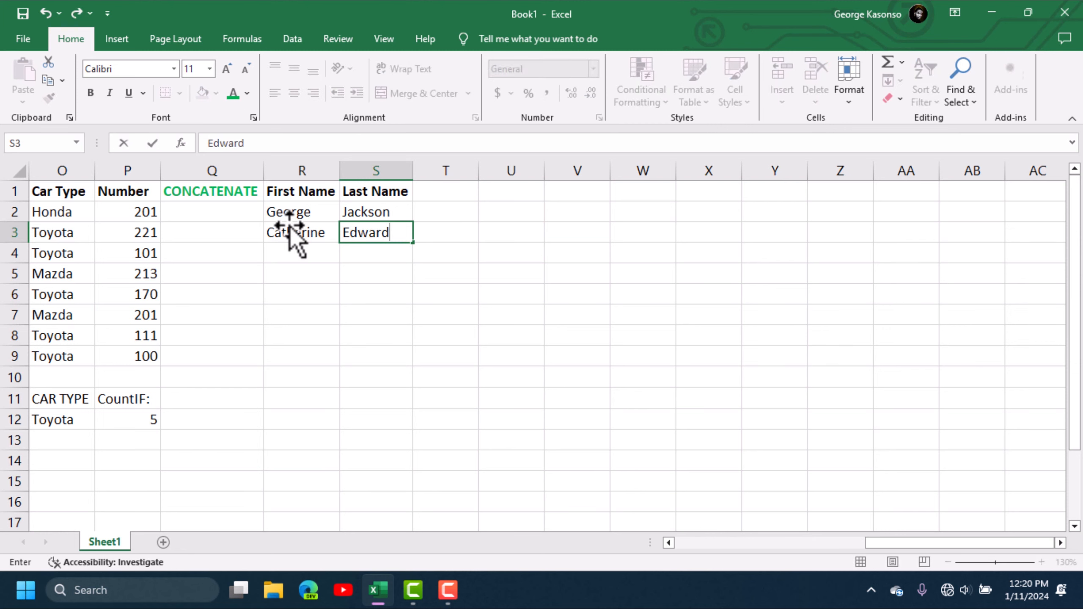
key(Return)
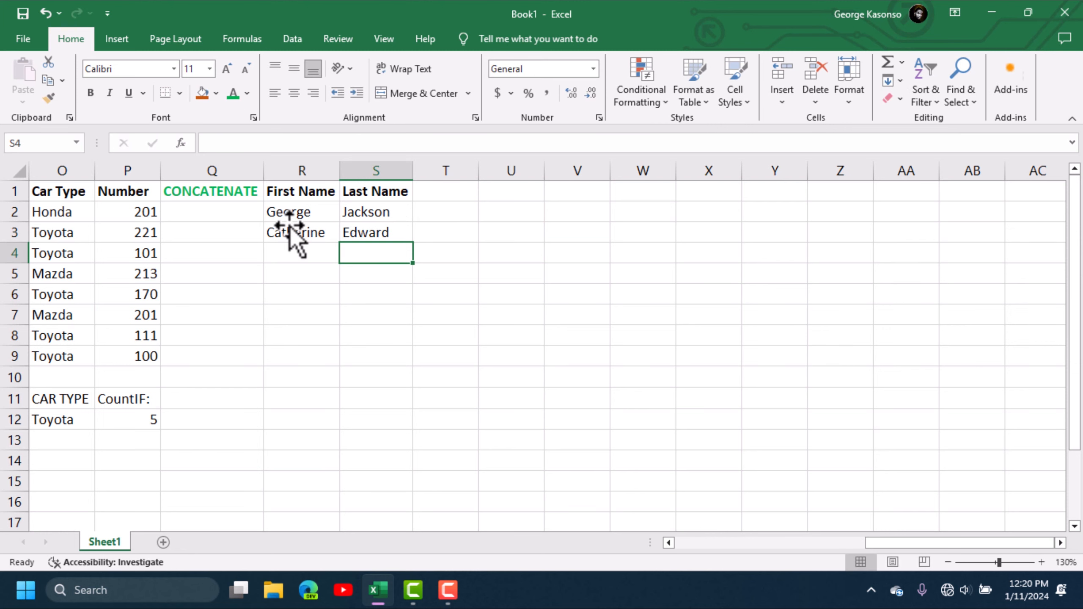
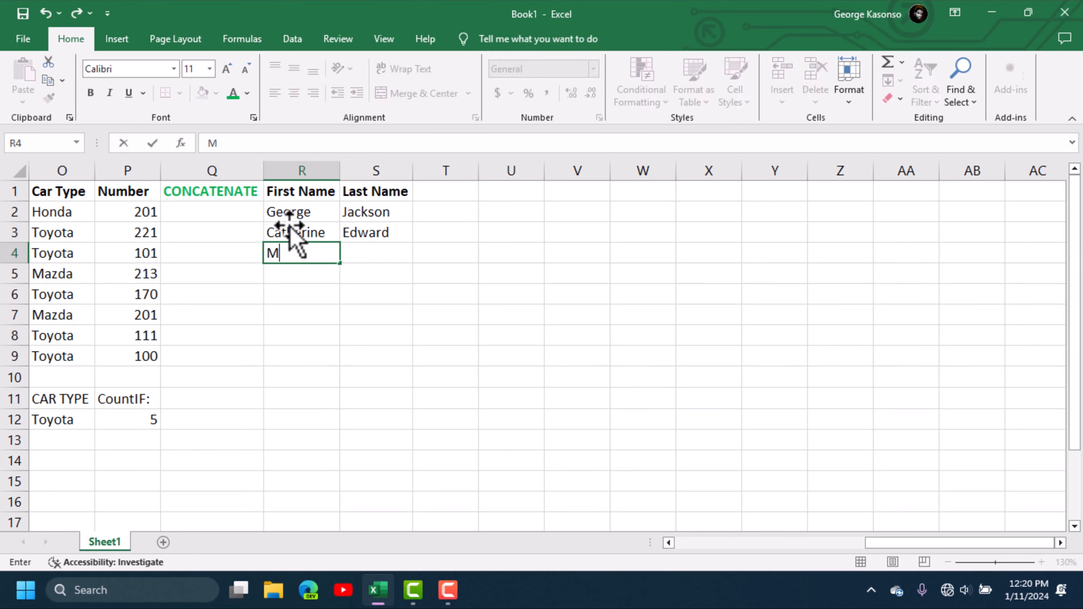
- Enter sample first names and surnames for rows 4 and 5, correcting typing mistakes
key(Tab)
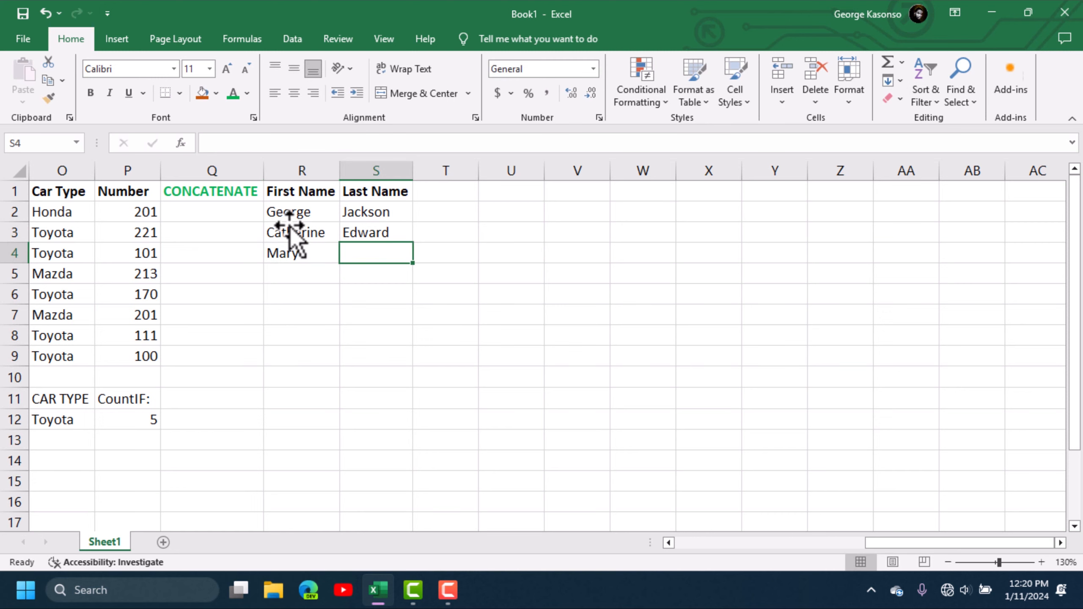
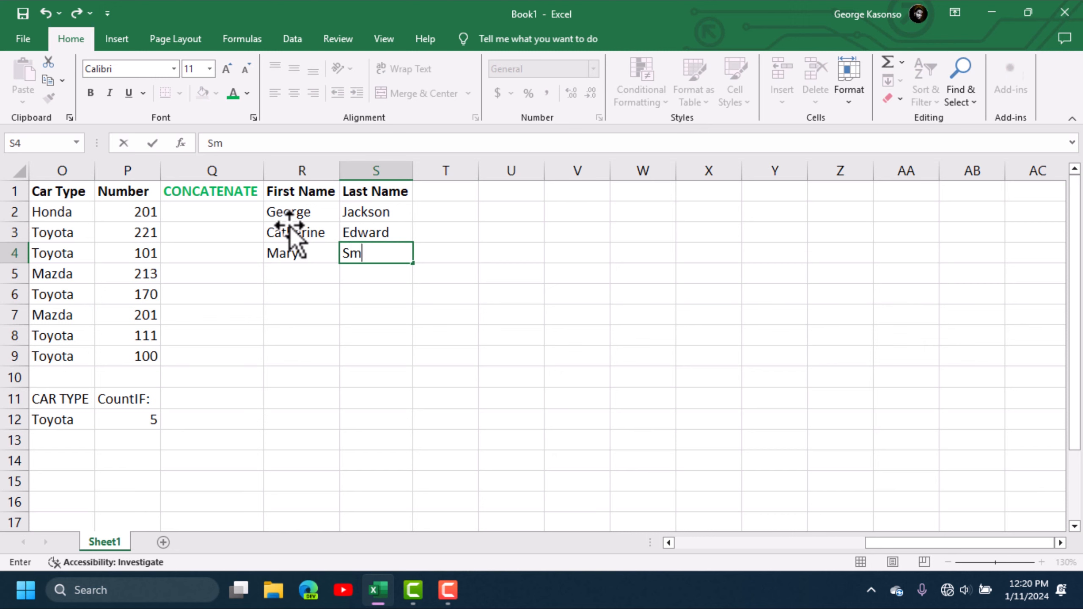
key(Return)
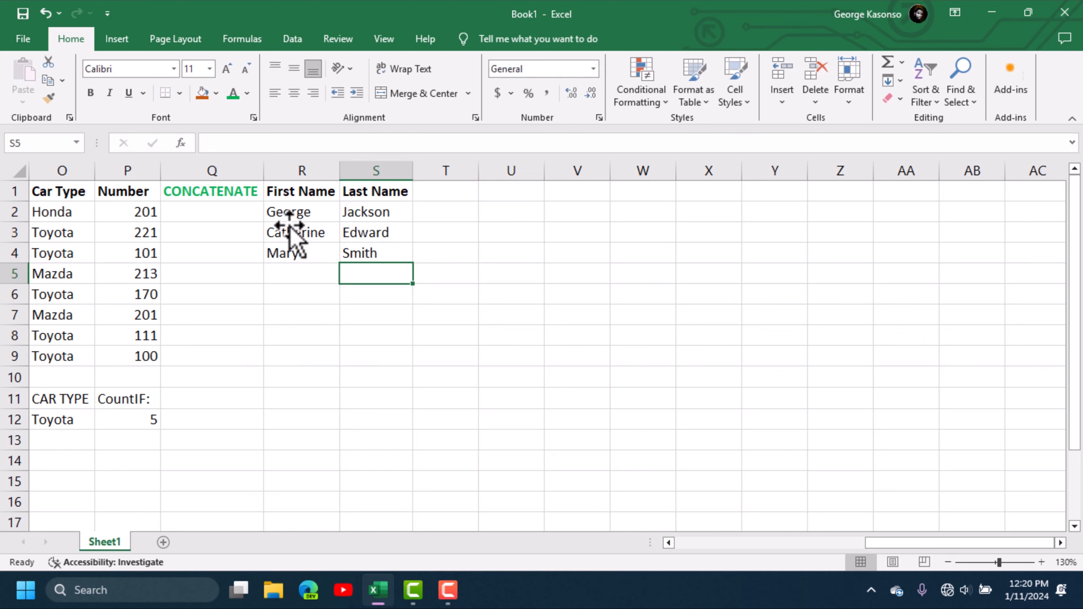
key(Left)
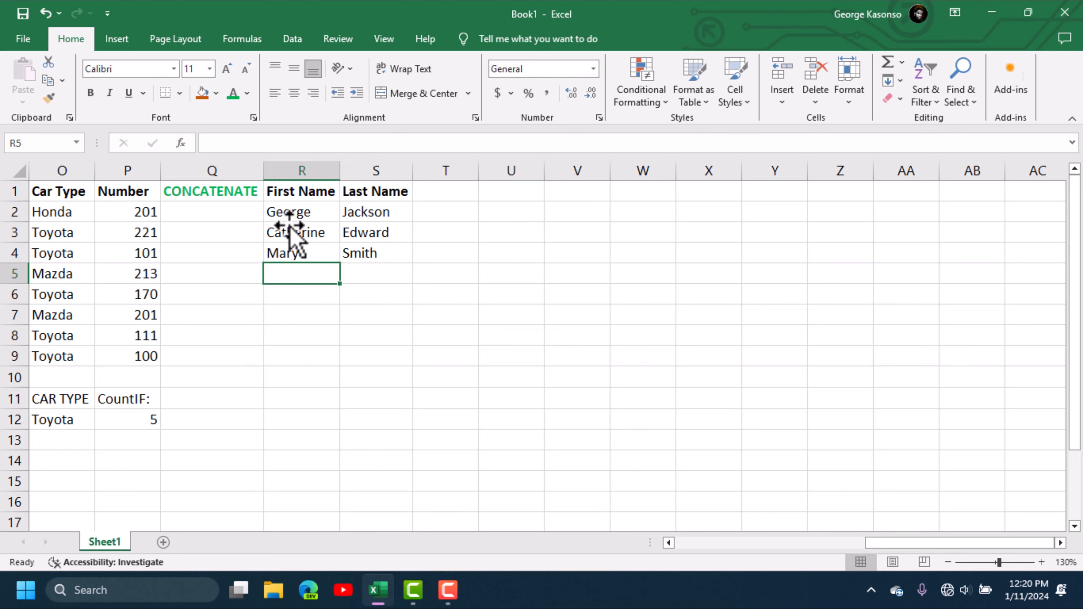
text(Jon)
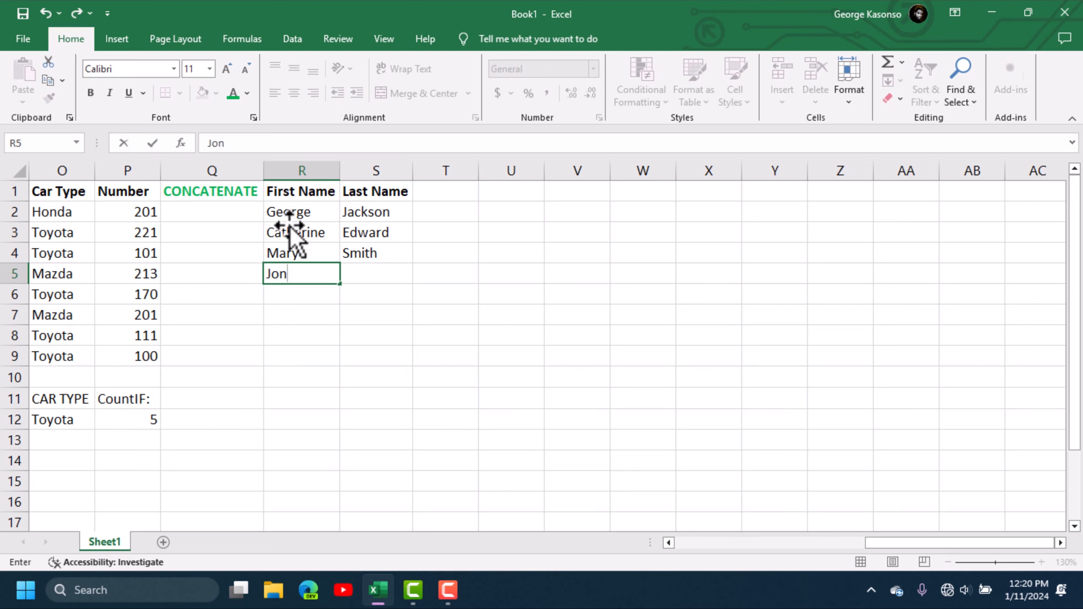
key(BackSpace)
text(hn Jackso)
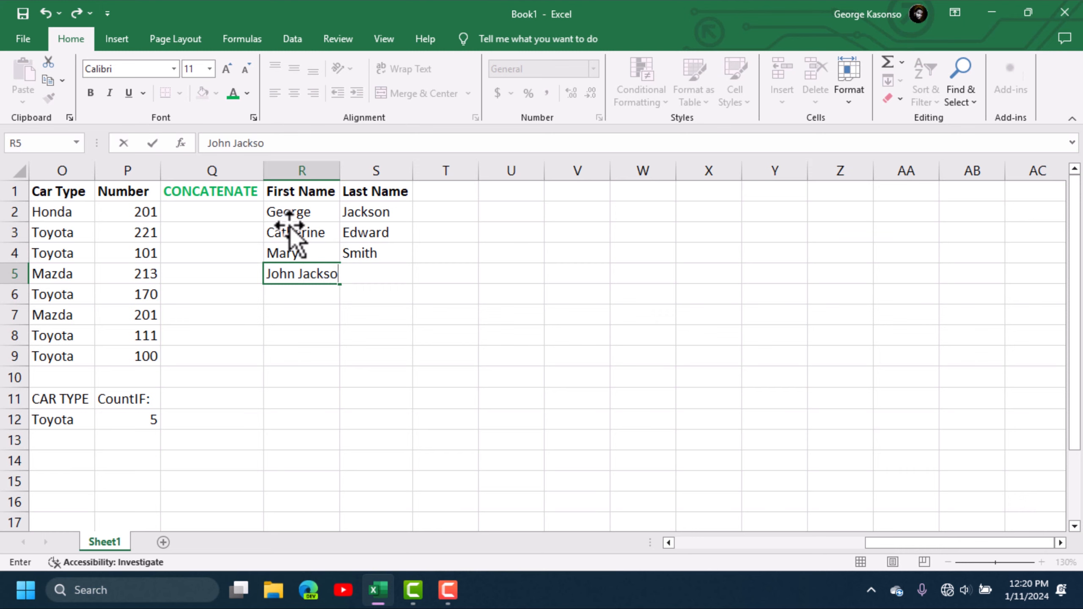
key(BackSpace)
key(BackSpace)
key(BackSpace)
key(BackSpace)
key(BackSpace)
key(BackSpace)
key(Tab)
text(j)
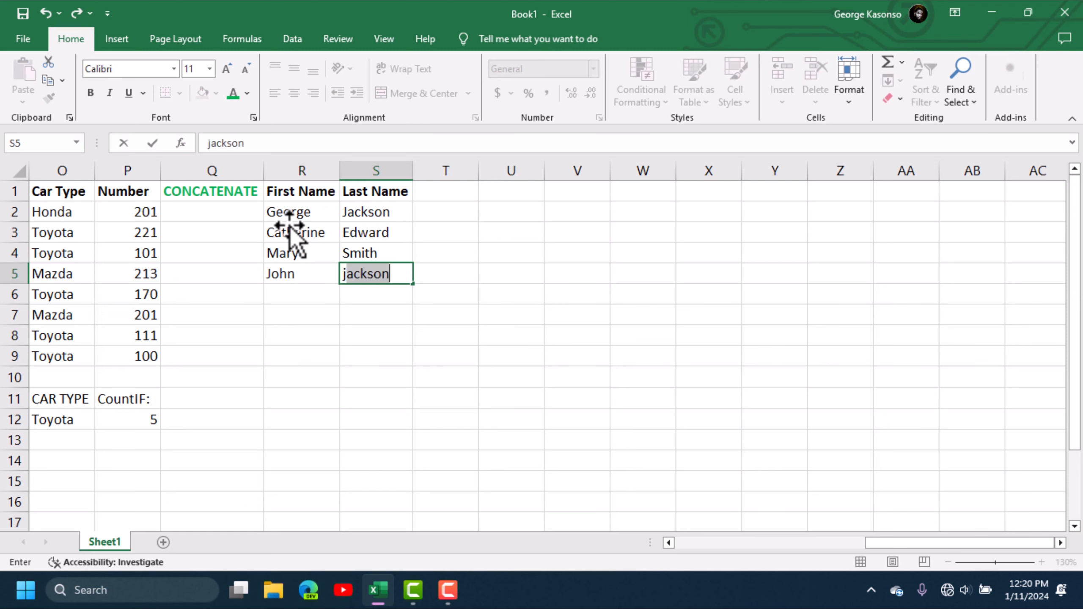
key(BackSpace)
key(BackSpace)
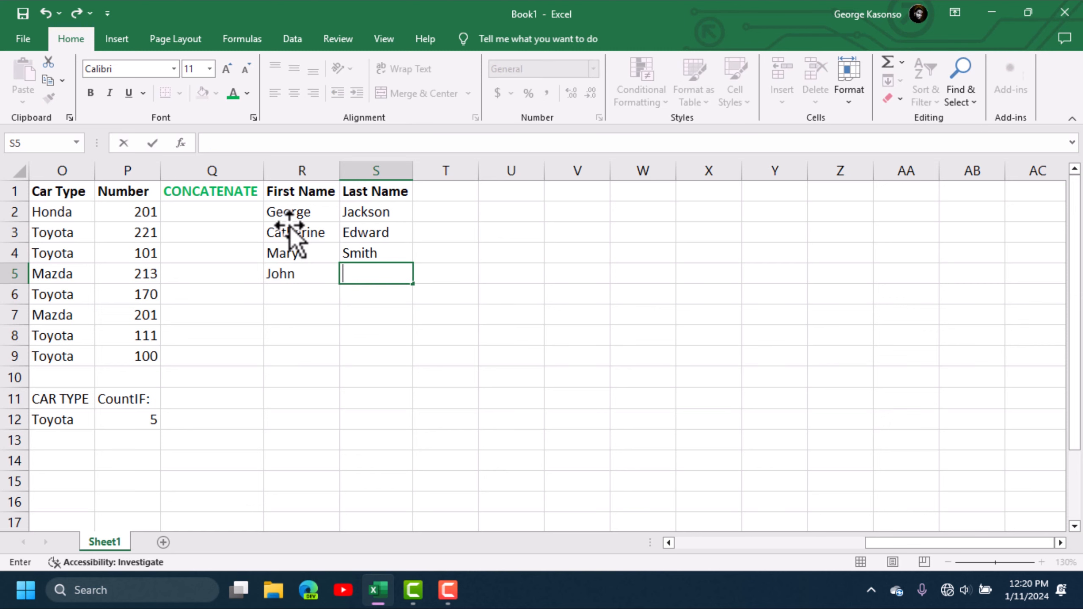
text(j)
key(Tab)
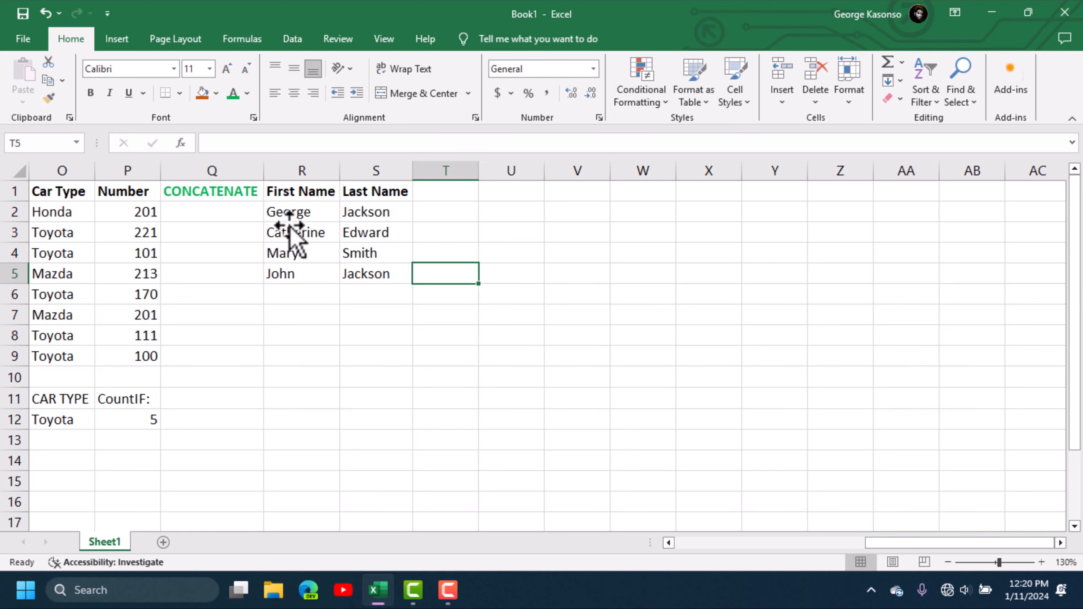
click(442, 217)
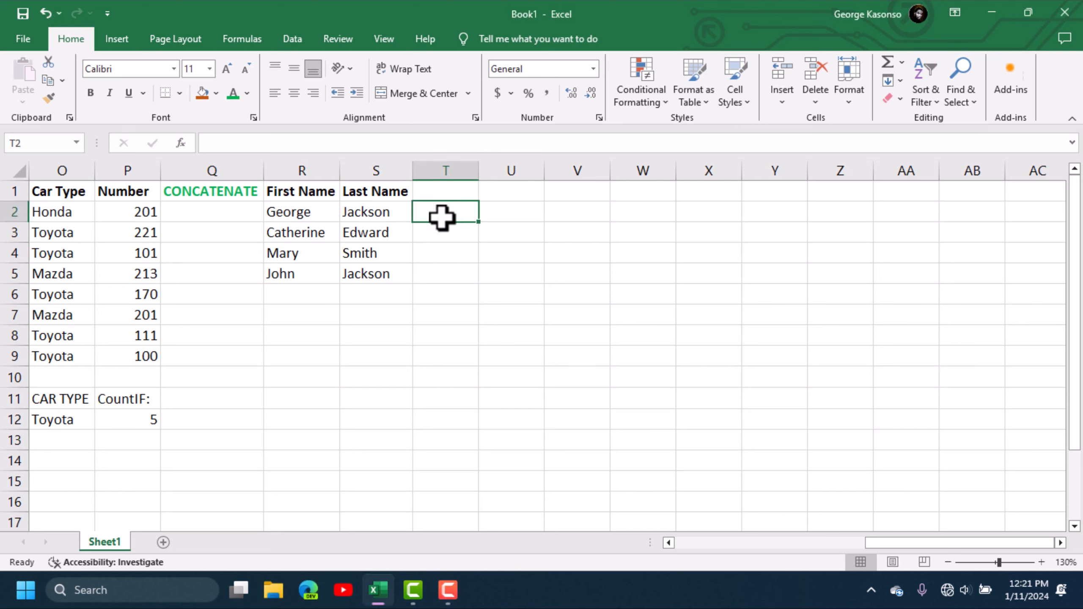
- Enter =CONCATENATE(R2,S2) in T2 to join row 2's first and last names without a space
text(=CON)
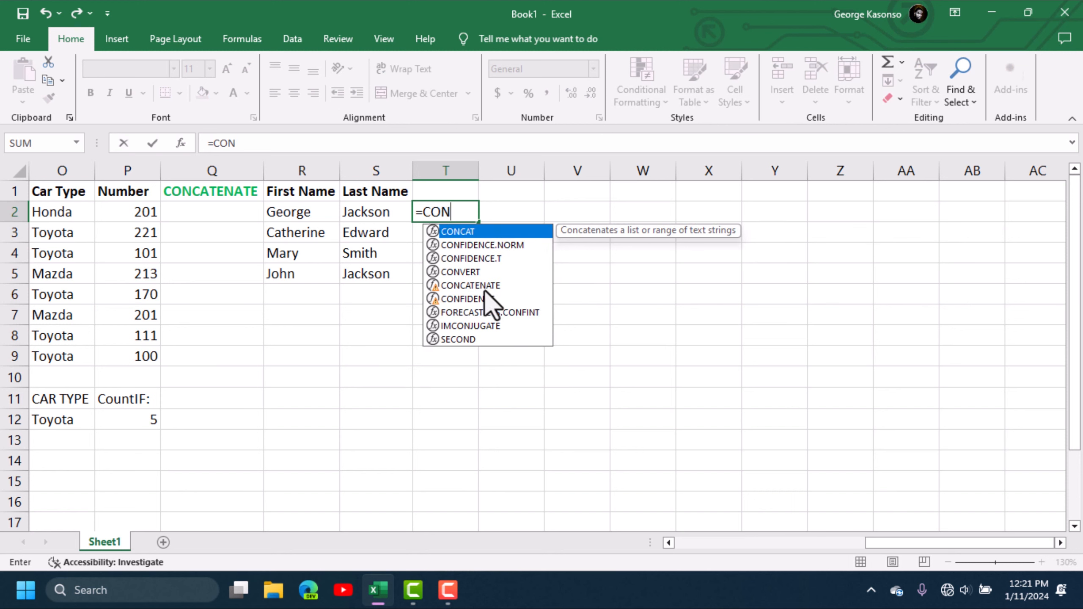
key(Down)
key(Down)
key(Down)
key(Down)
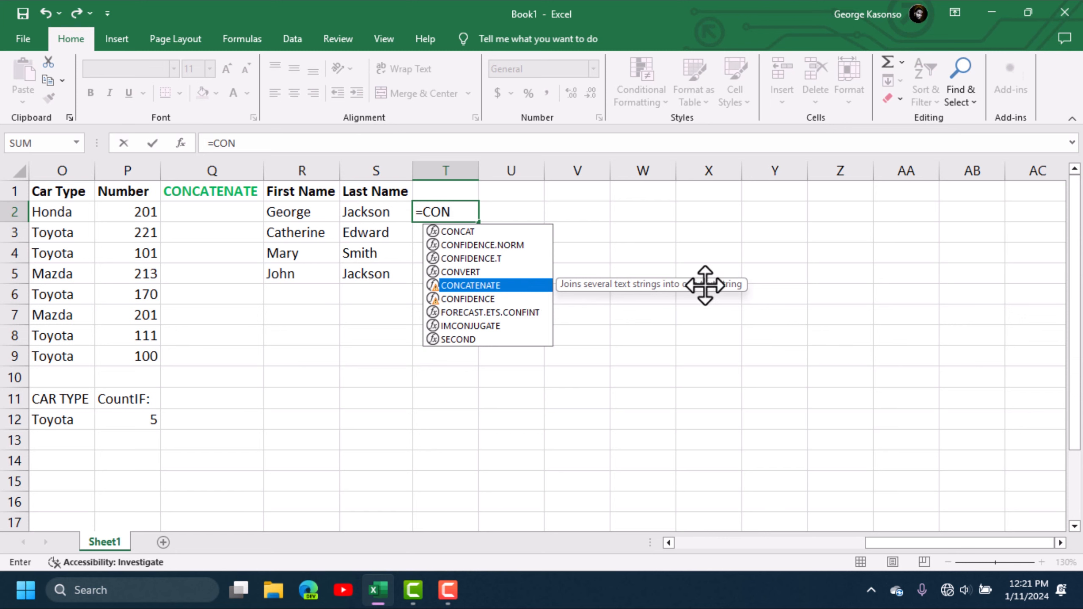
double_click(496, 287)
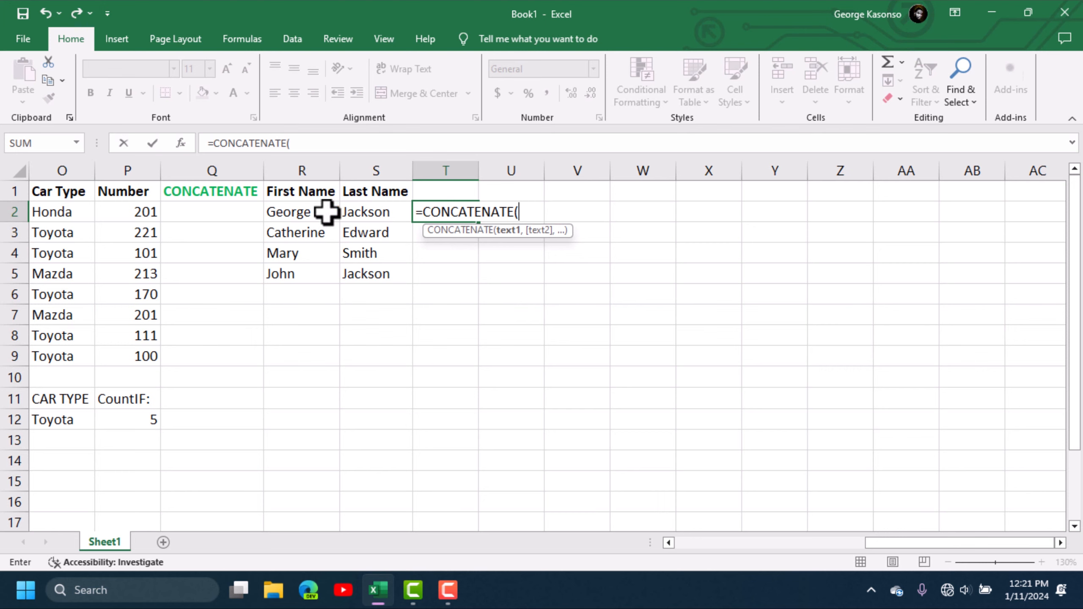
click(289, 213)
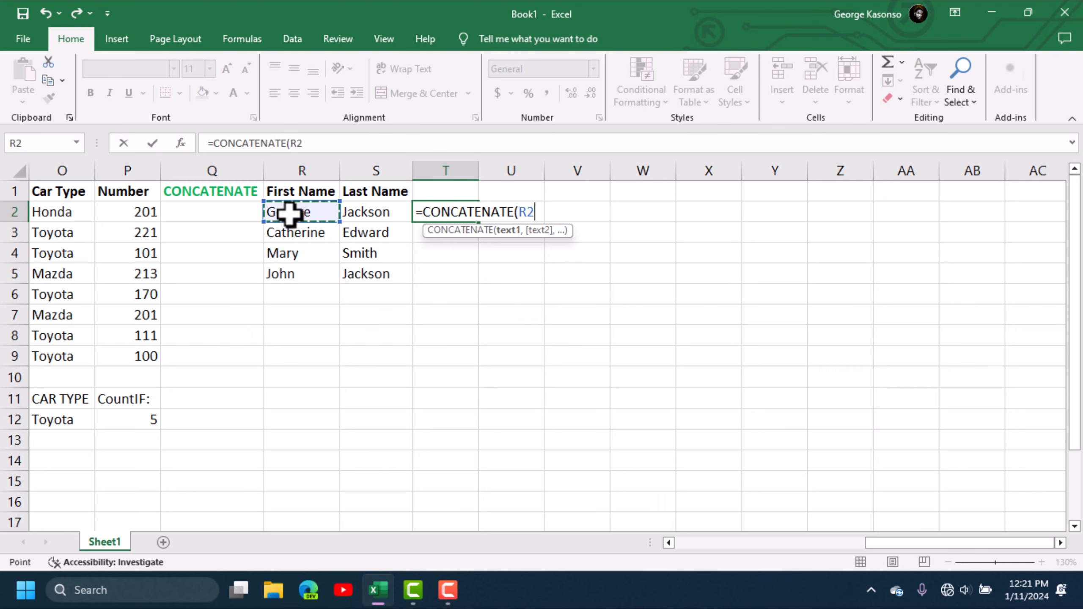
text(,)
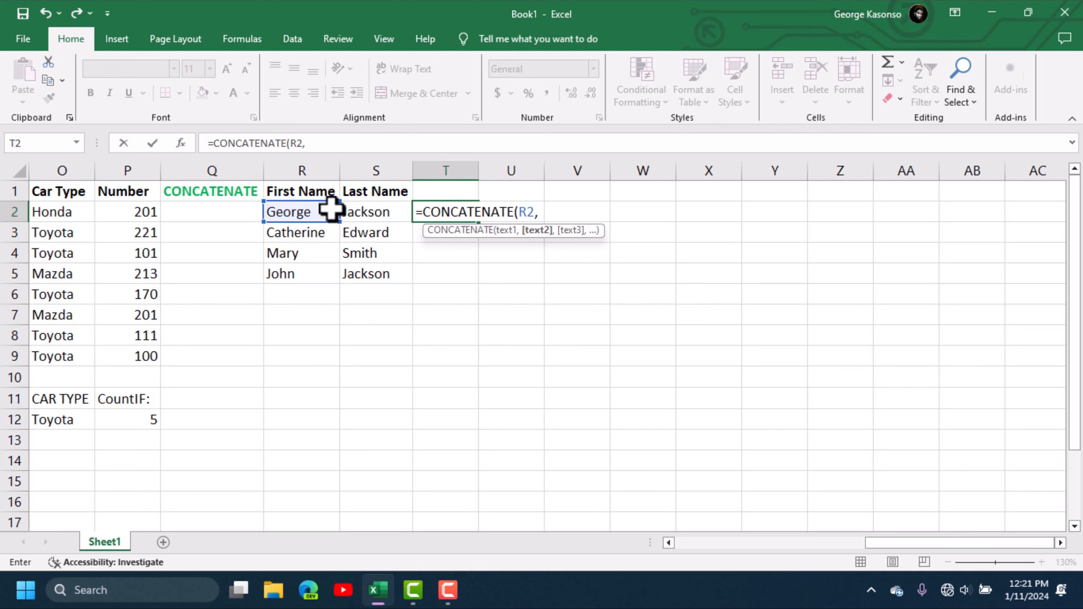
click(388, 214)
text())
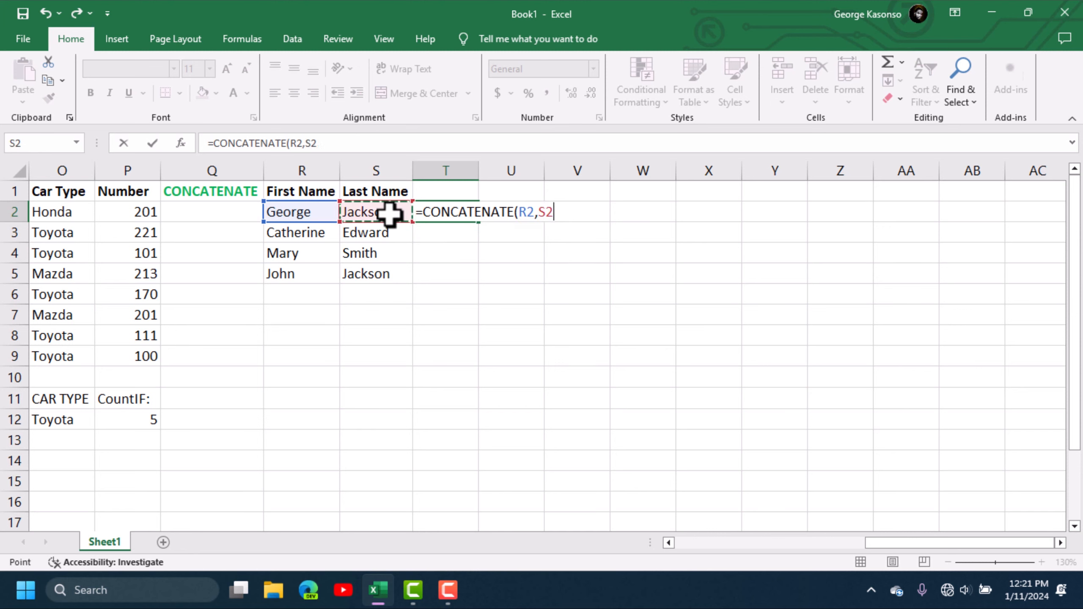
key(Return)
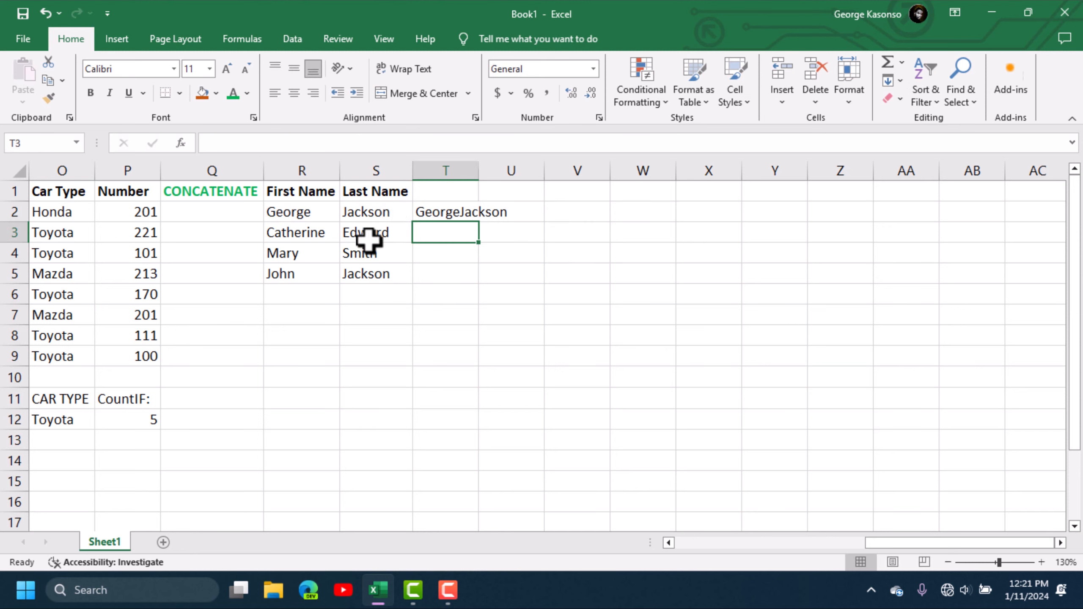
click(469, 215)
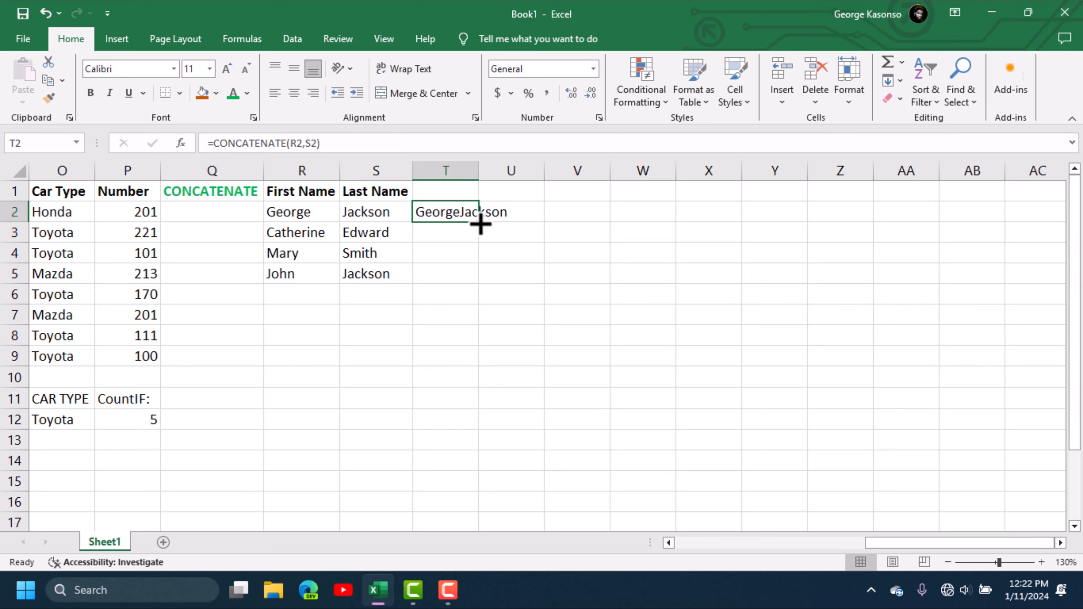
- Fill the T2 formula down to T5 and auto-fit column T to the longest joined name
drag(478, 222, 477, 280)
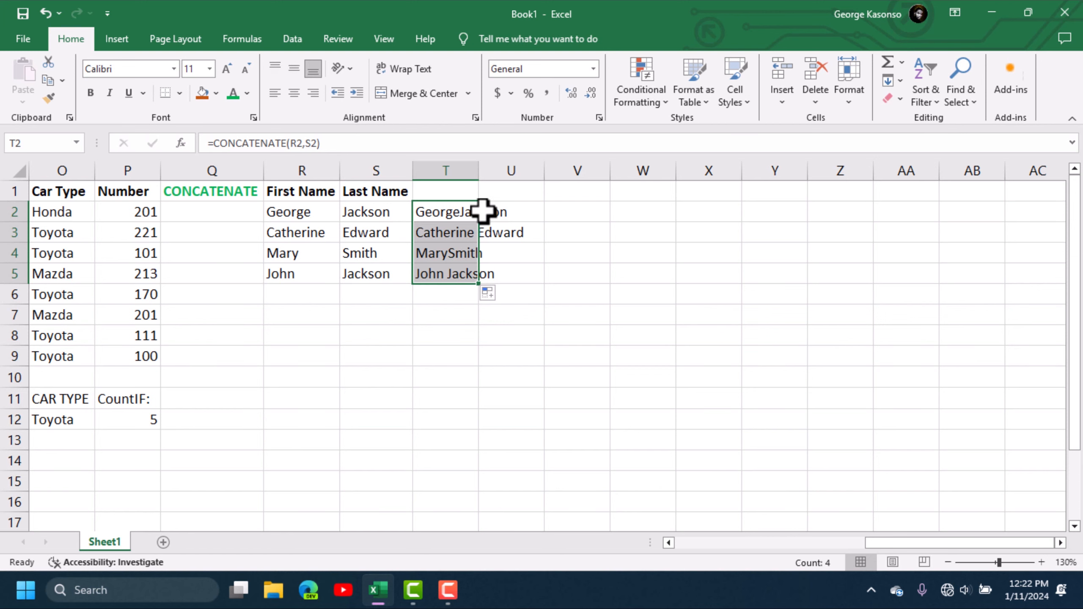
drag(478, 171, 481, 170)
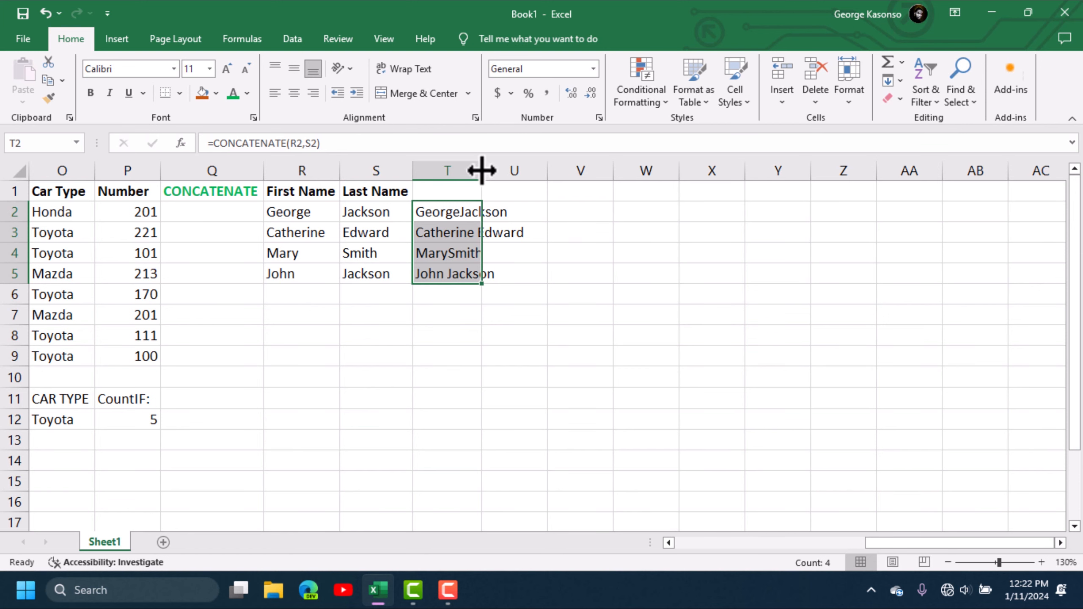
double_click(481, 170)
click(490, 333)
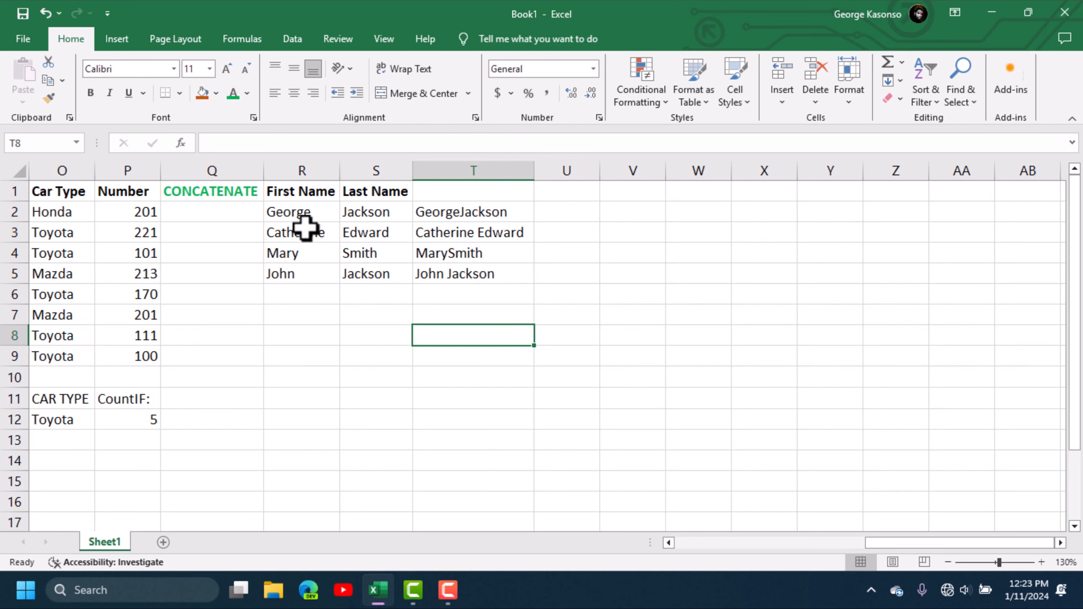
click(468, 211)
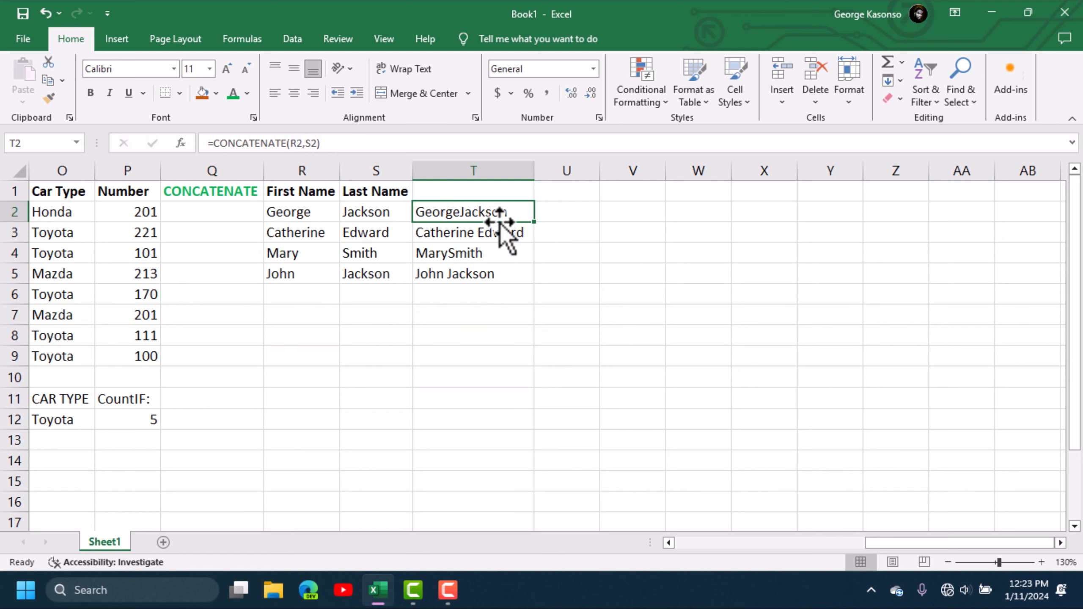
click(482, 228)
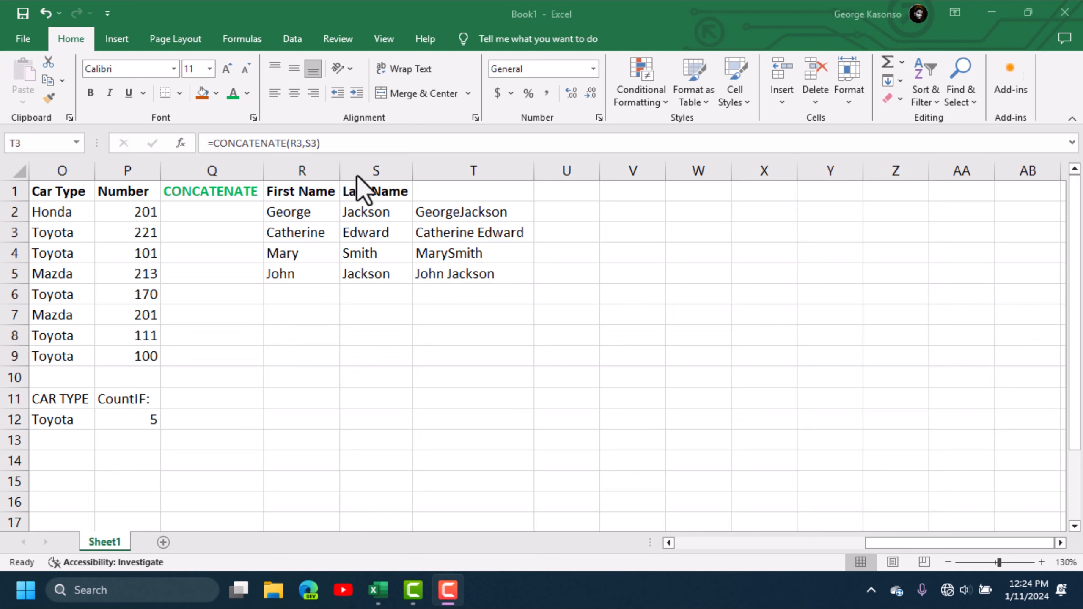
- Enter =CONCATENATE(R2," ",S2) in U2 to join the names with a space
click(557, 211)
text(=)
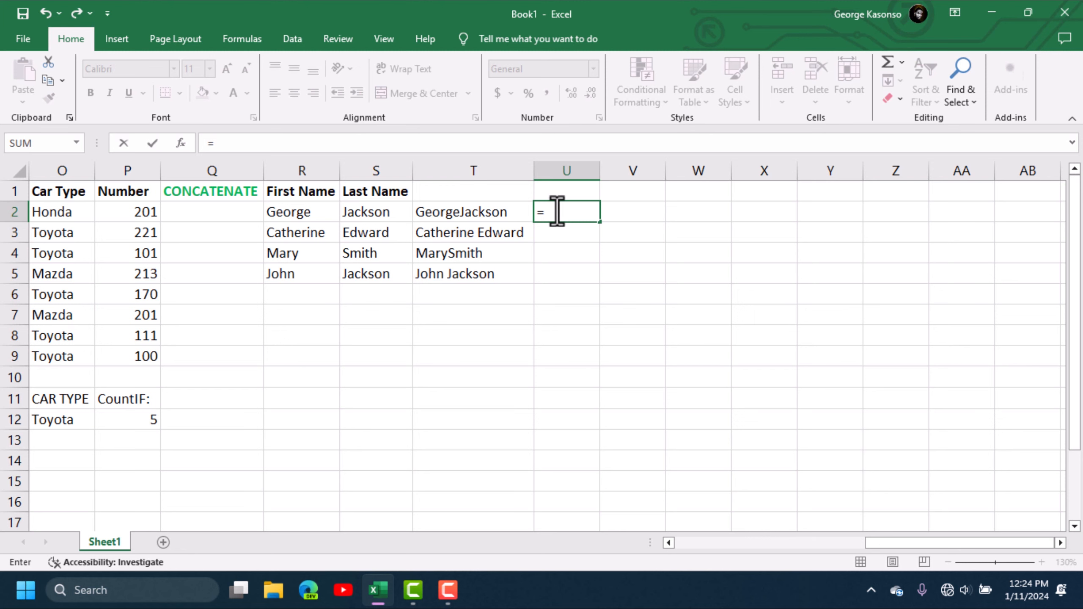
text(CON)
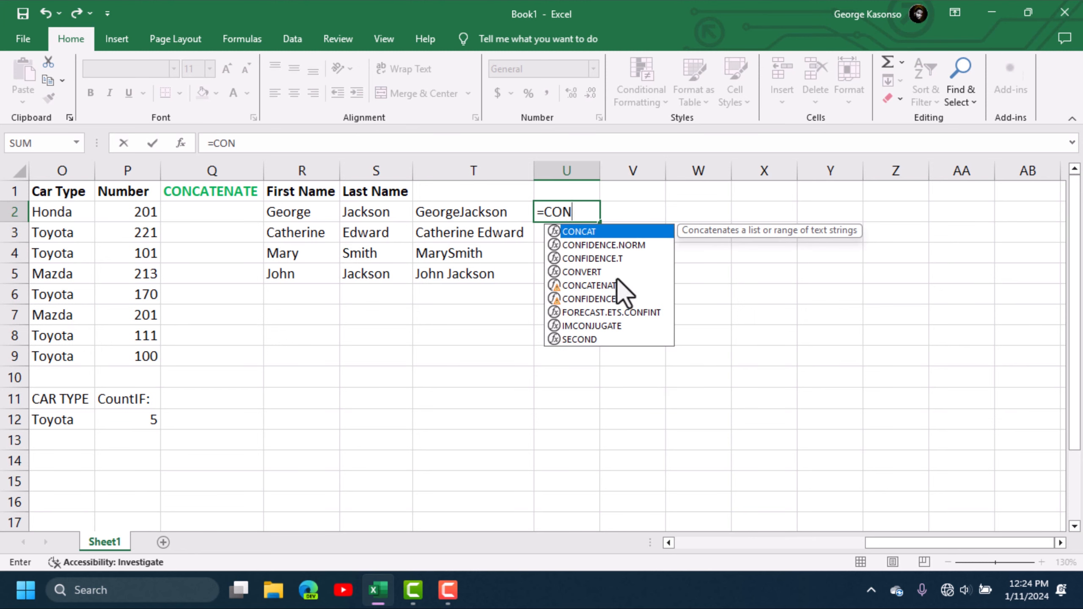
click(612, 286)
double_click(612, 285)
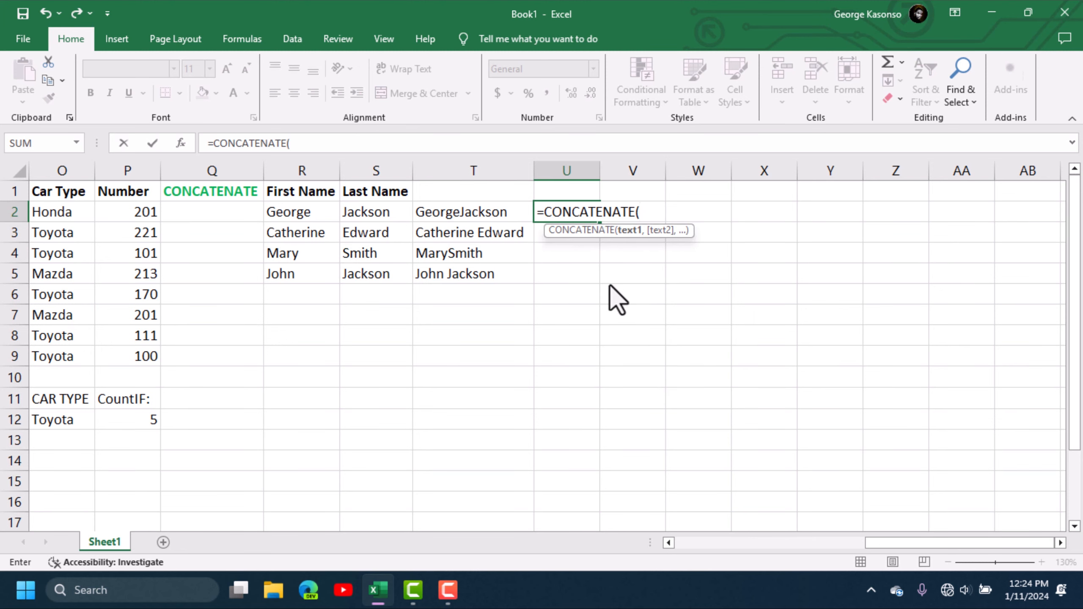
click(291, 214)
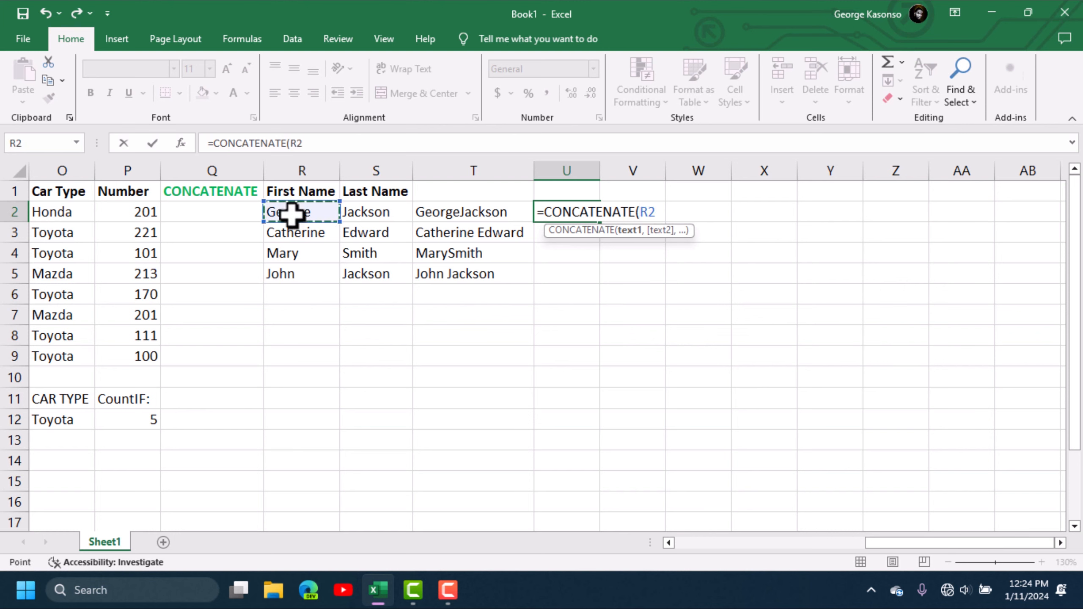
text(,)
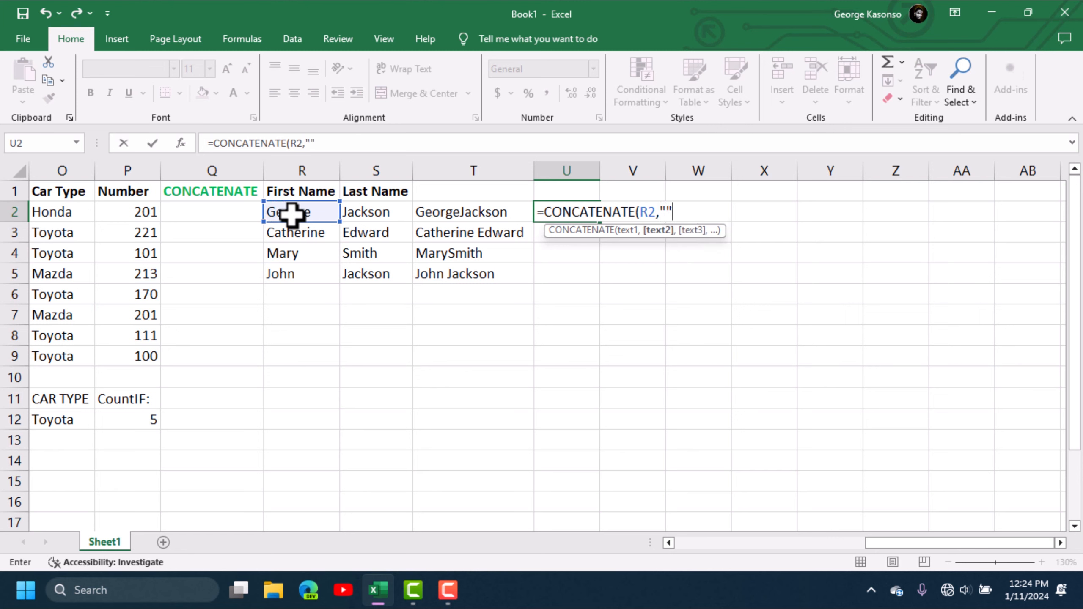
click(666, 209)
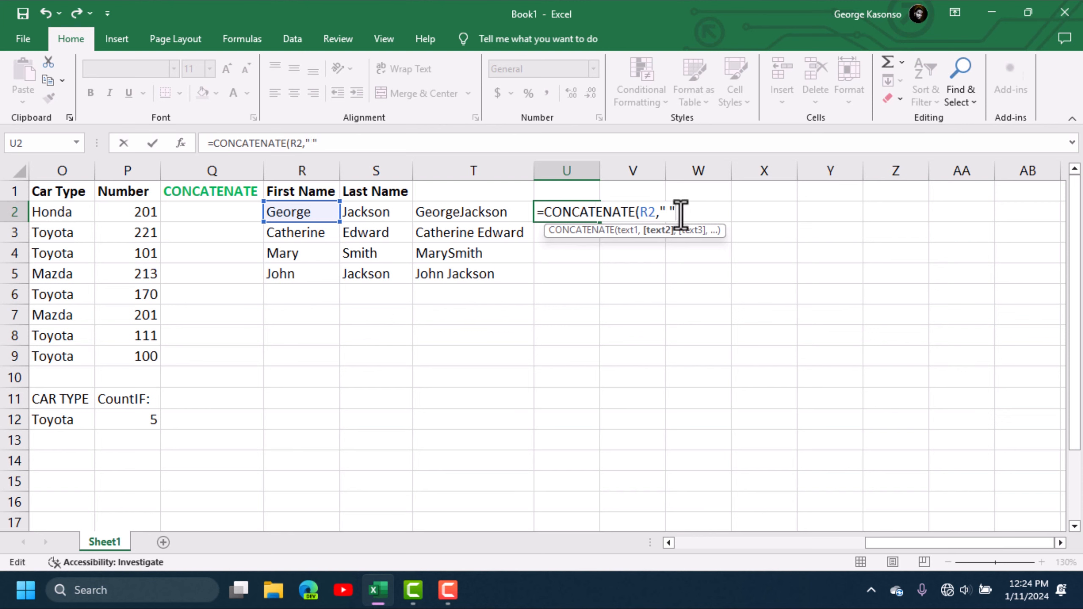
text(,)
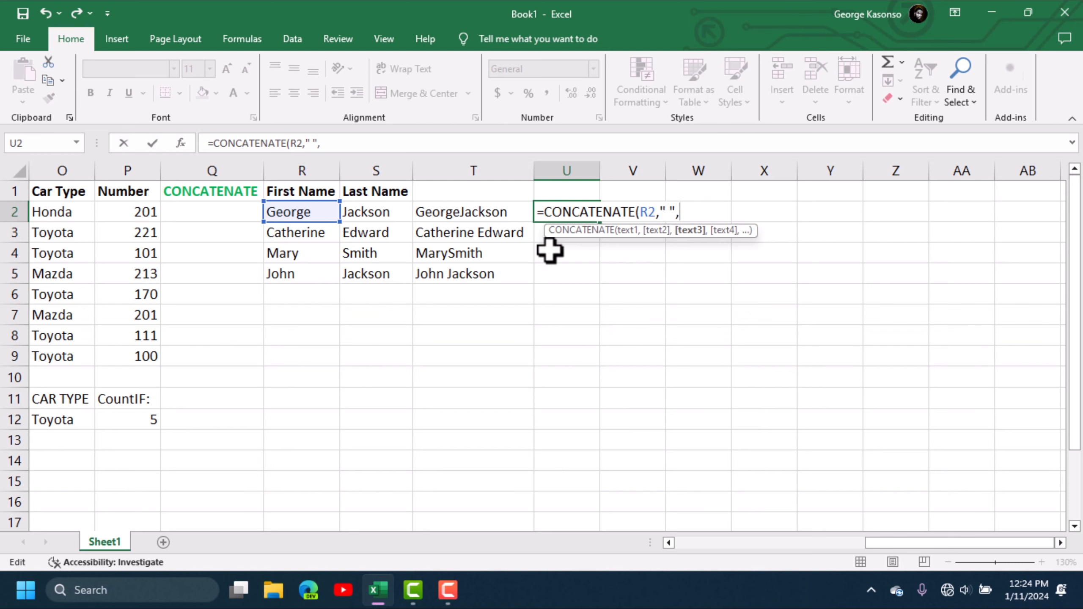
click(375, 213)
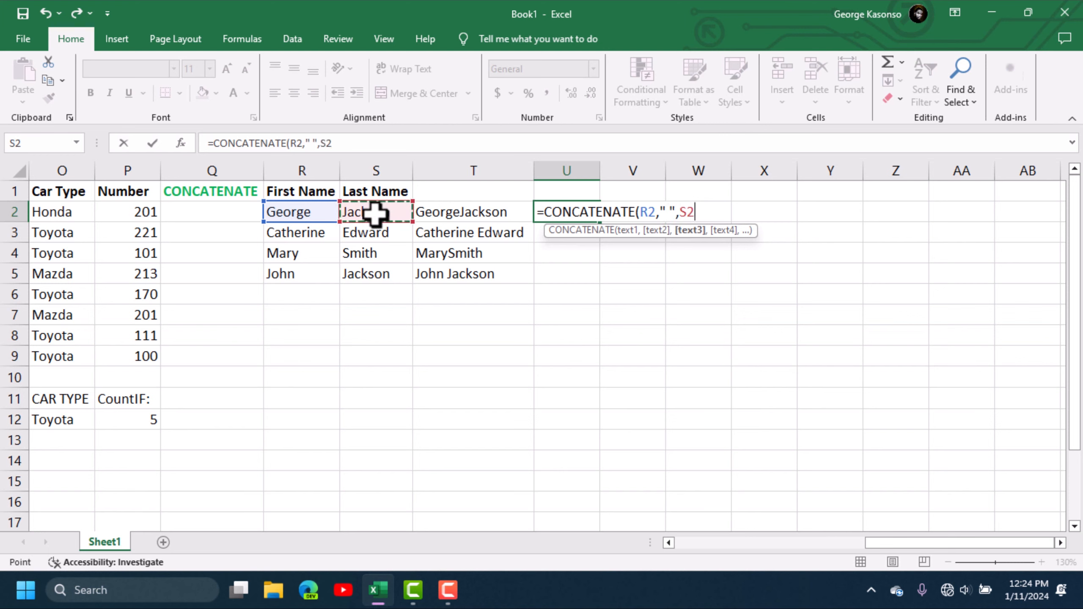
key(Return)
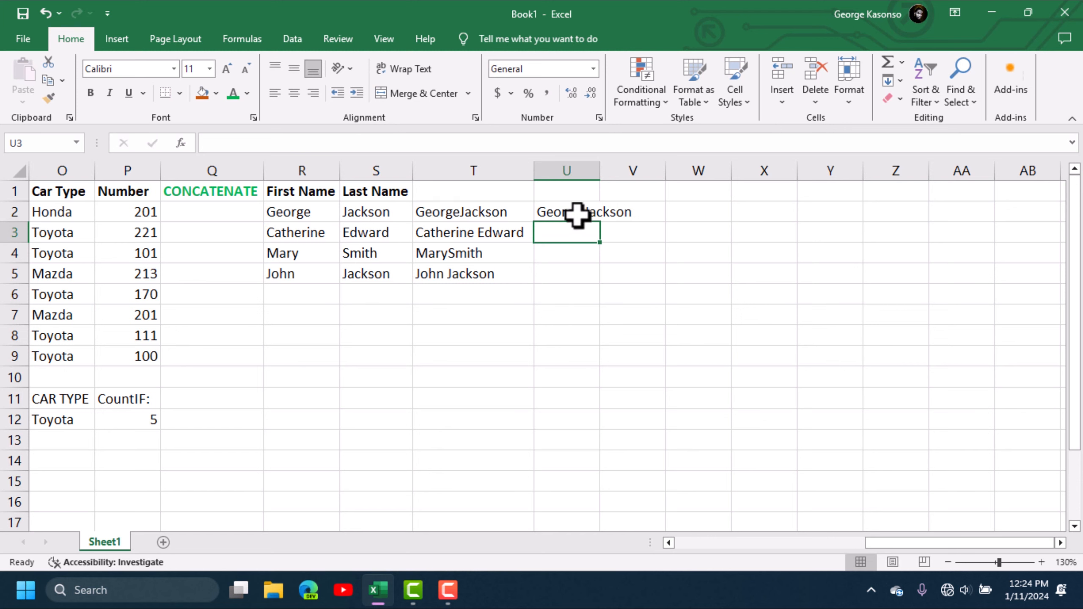
- Copy the U2 formula down to U5 and auto-fit column U to the full names
click(562, 212)
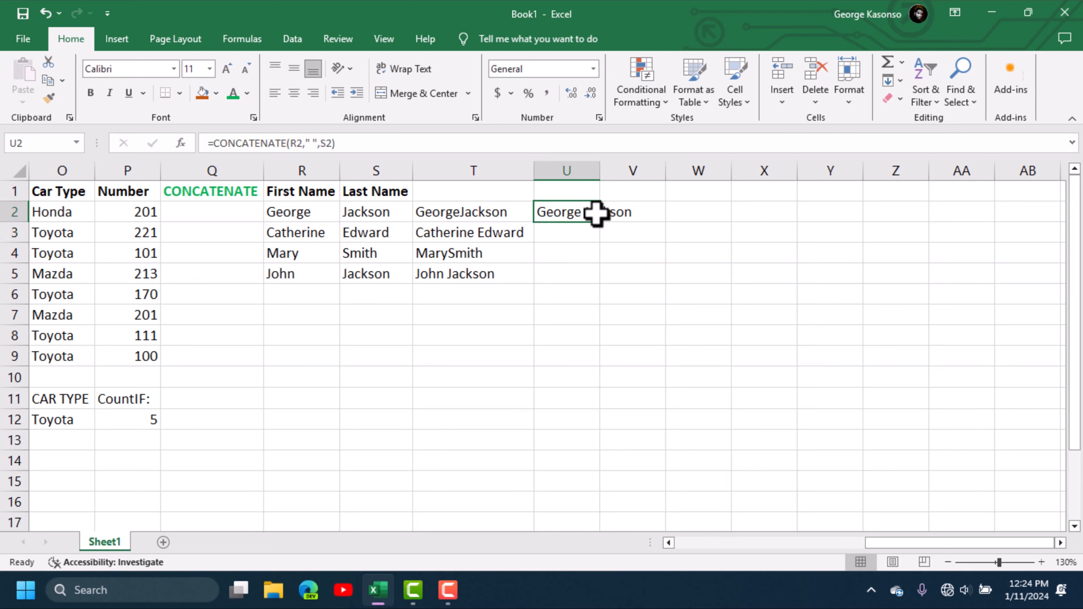
drag(601, 222, 594, 279)
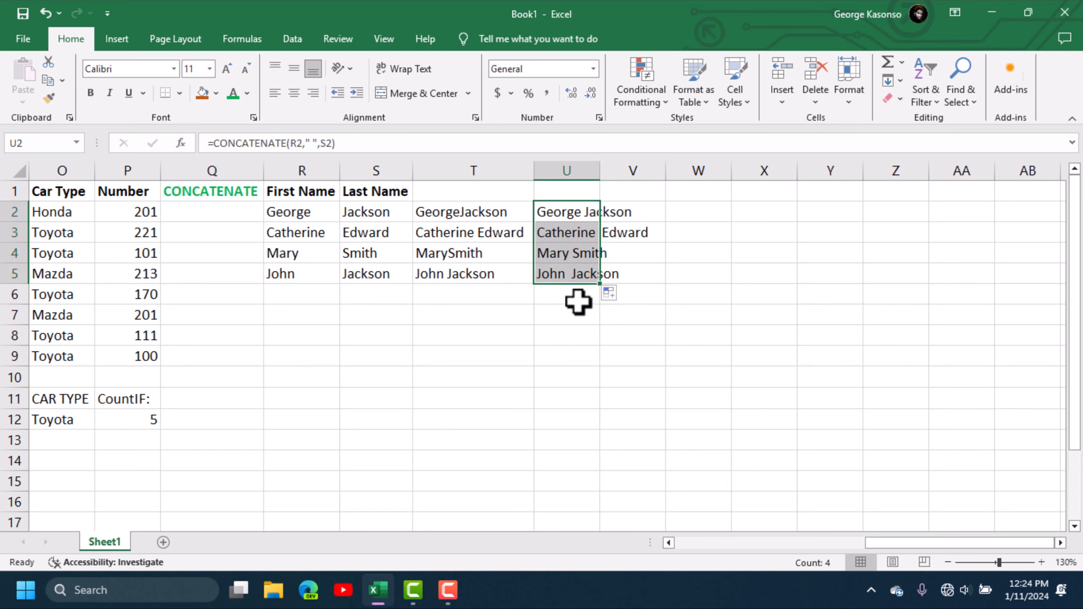
double_click(601, 169)
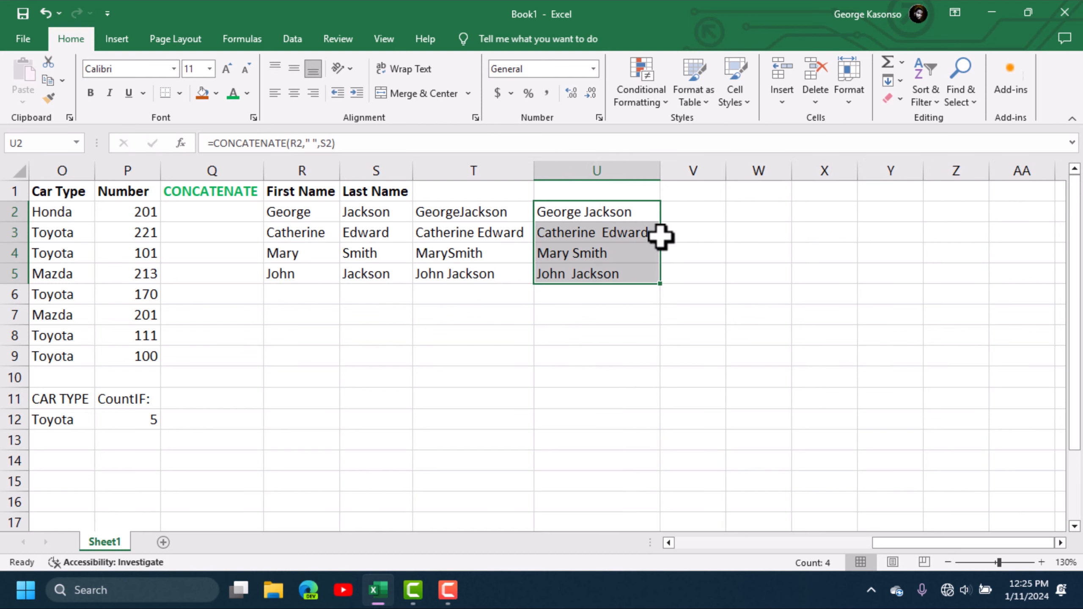
click(601, 379)
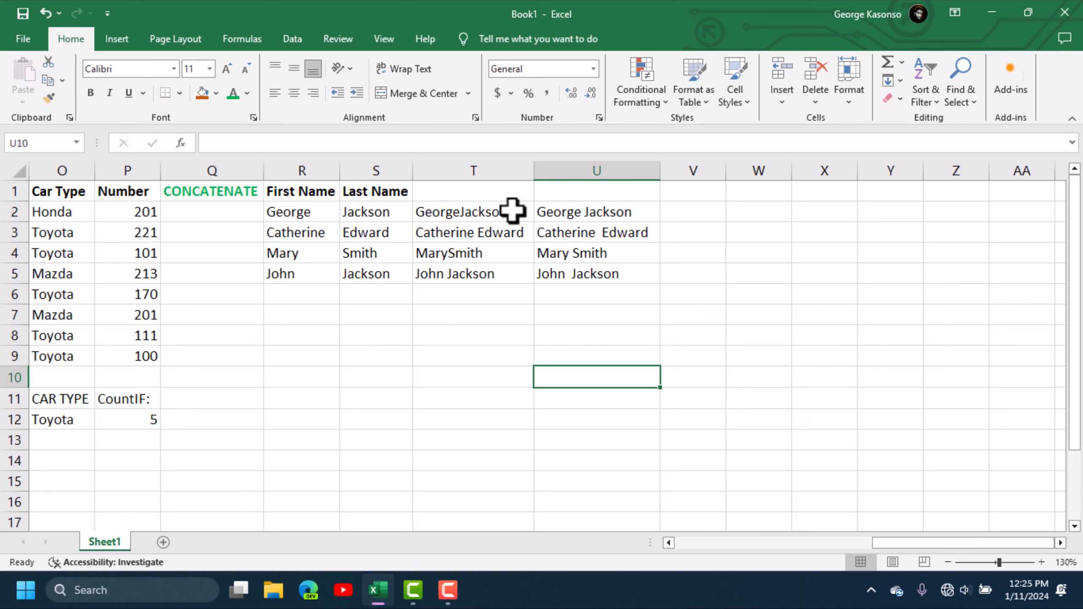
click(591, 211)
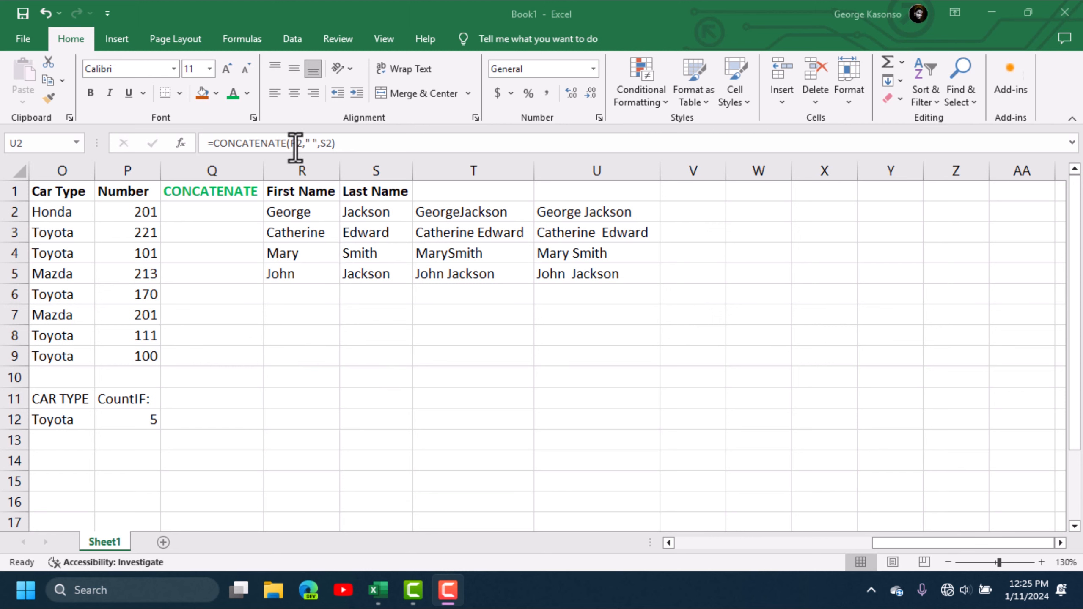
click(688, 189)
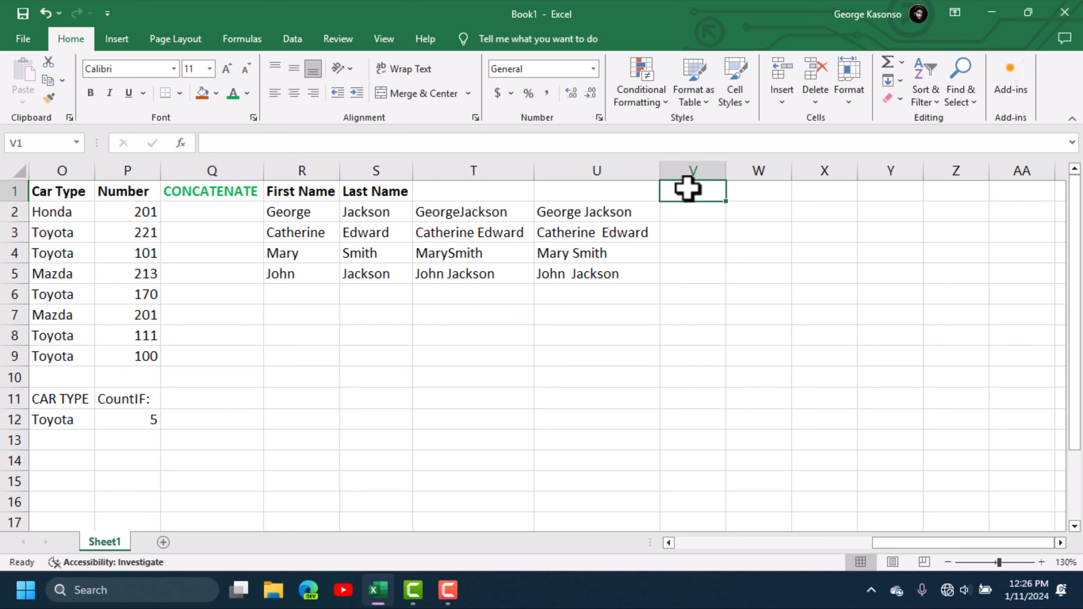
- Add a bold, green-font IF heading in V1
text(IF)
key(ctrl+Return)
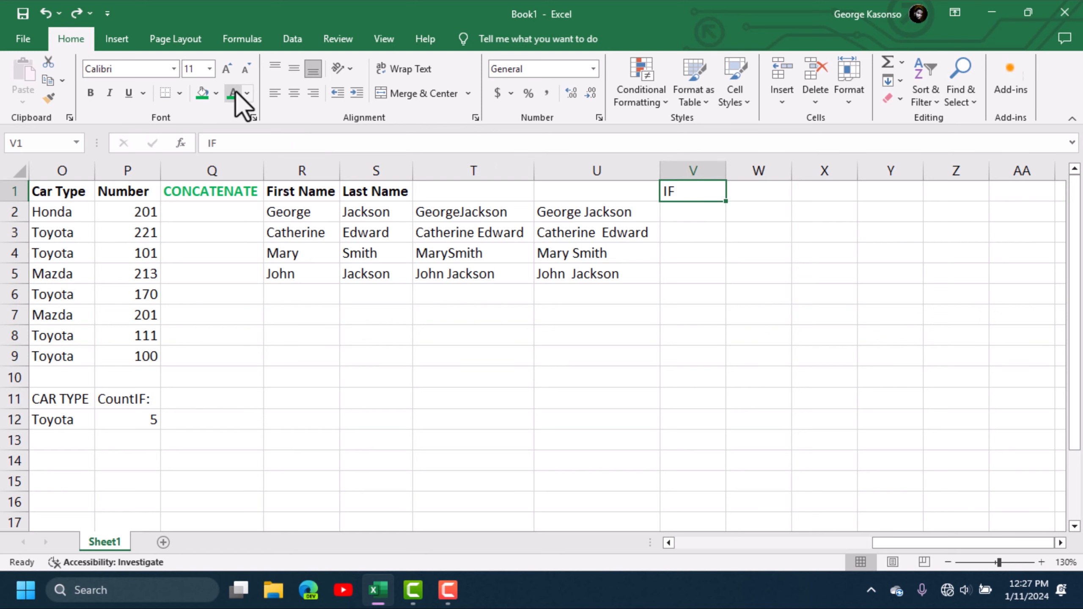
click(234, 95)
click(92, 97)
click(733, 248)
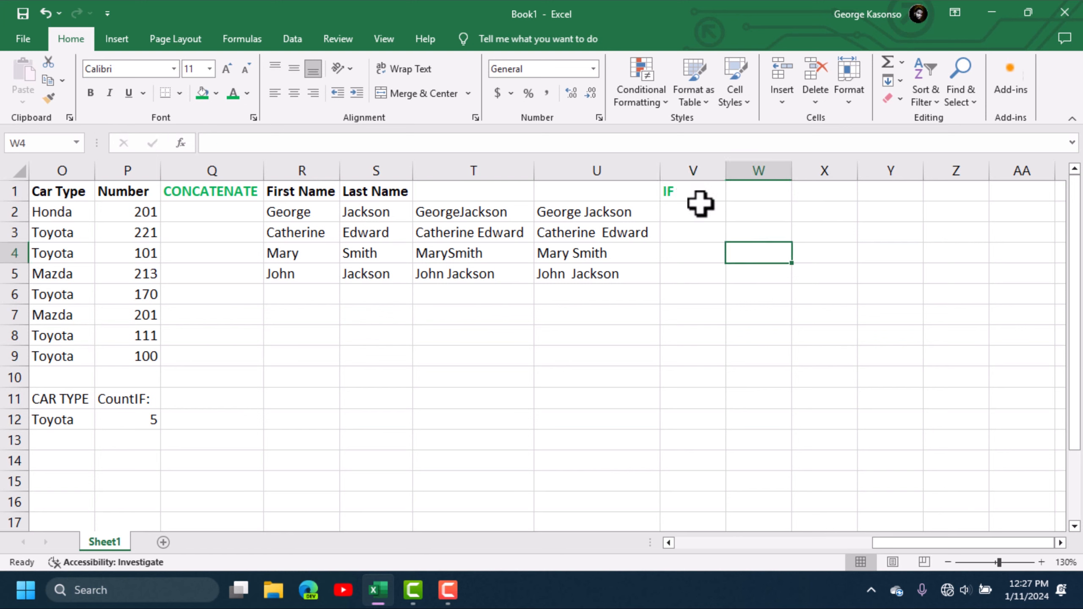
click(751, 210)
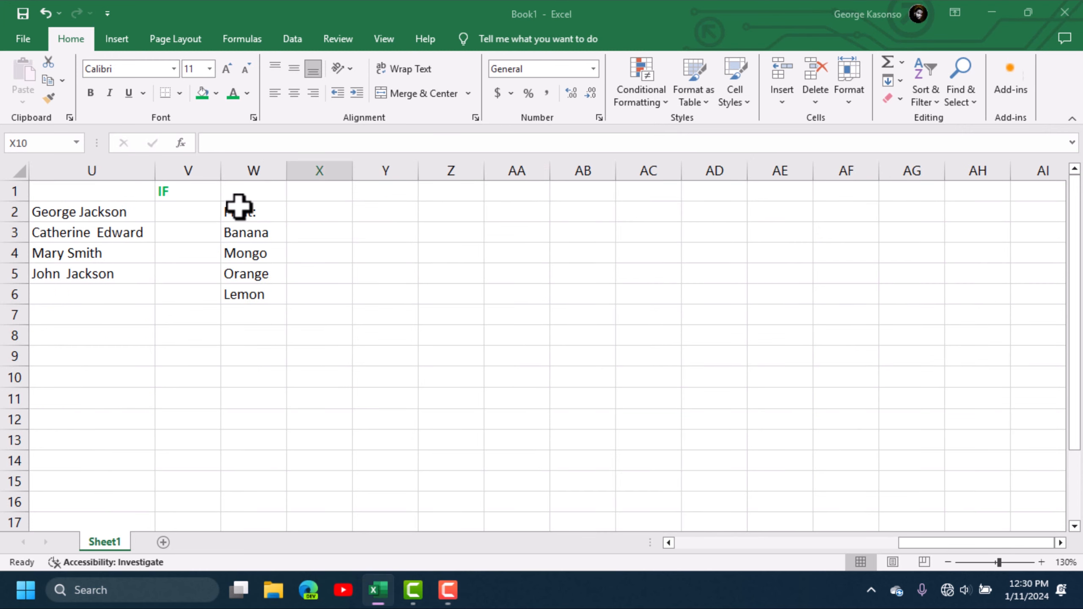
- Fill the Fruit: heading cell W2 with the standard Orange colour
click(238, 212)
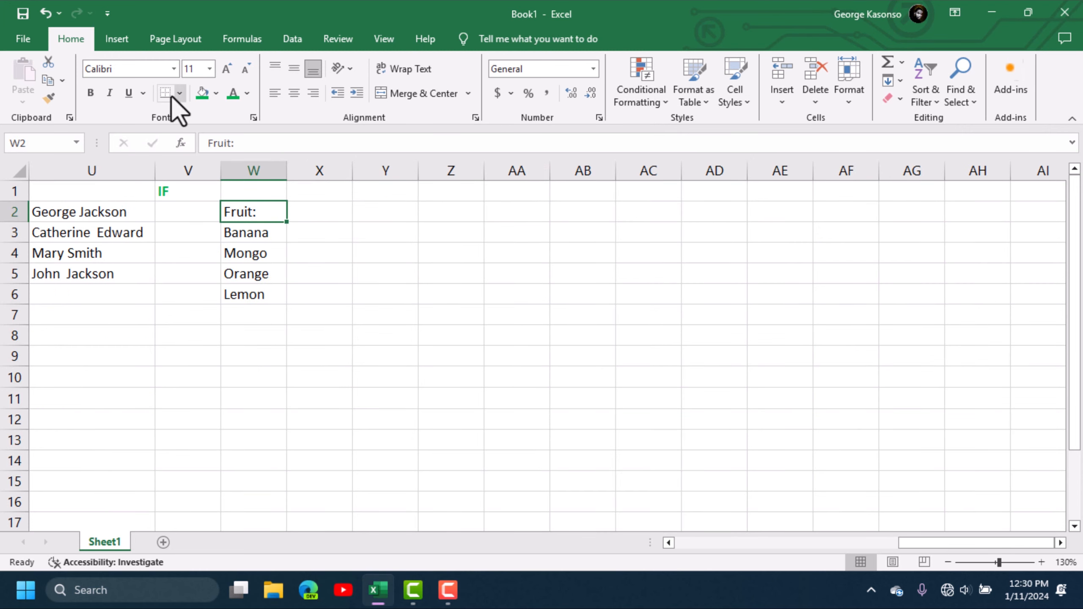
click(217, 93)
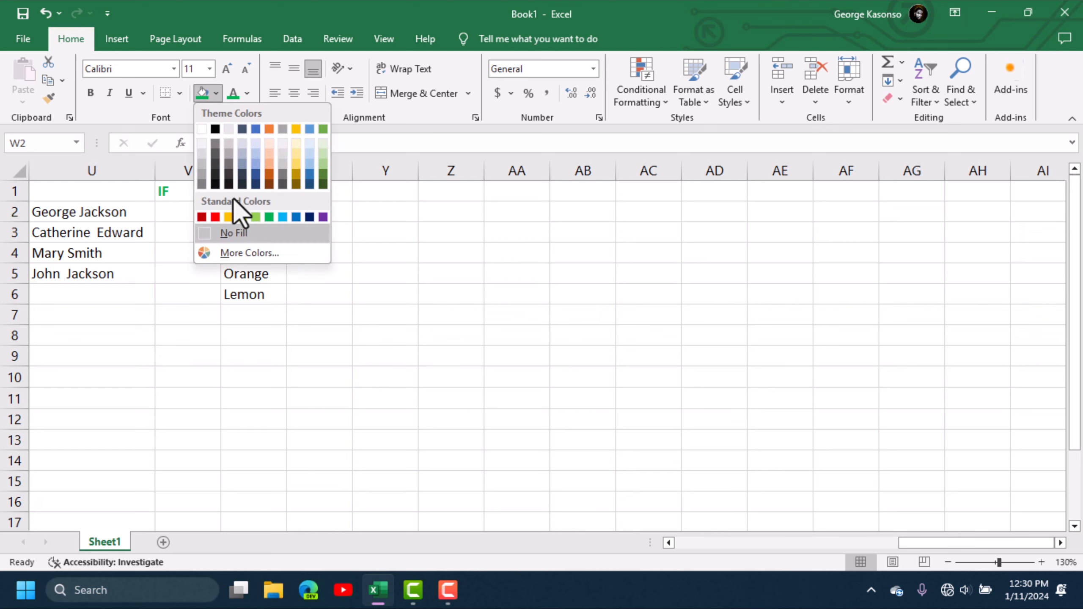
click(230, 215)
click(410, 291)
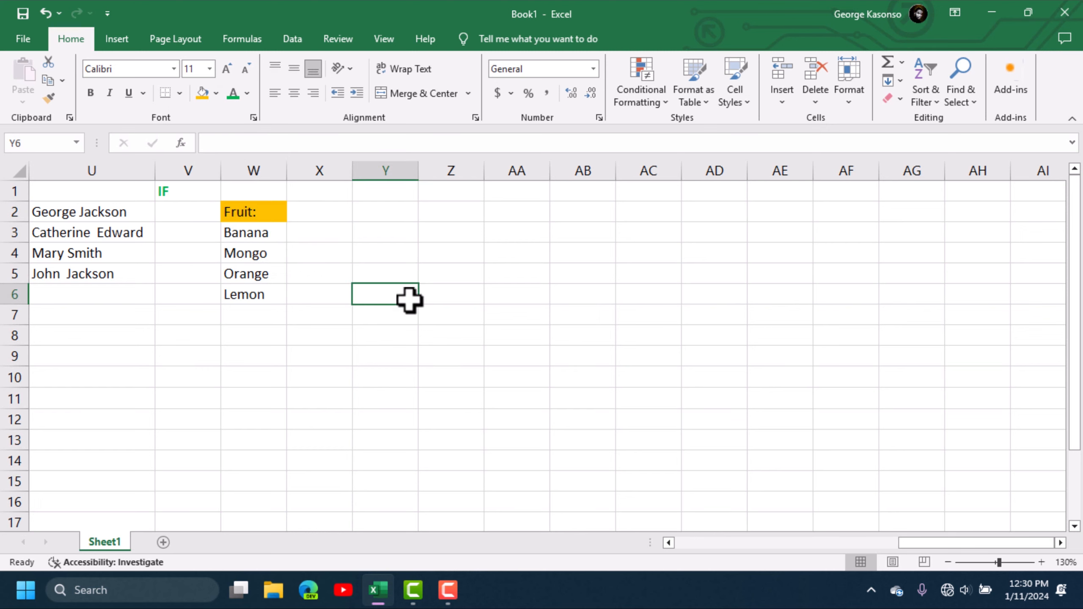
click(305, 238)
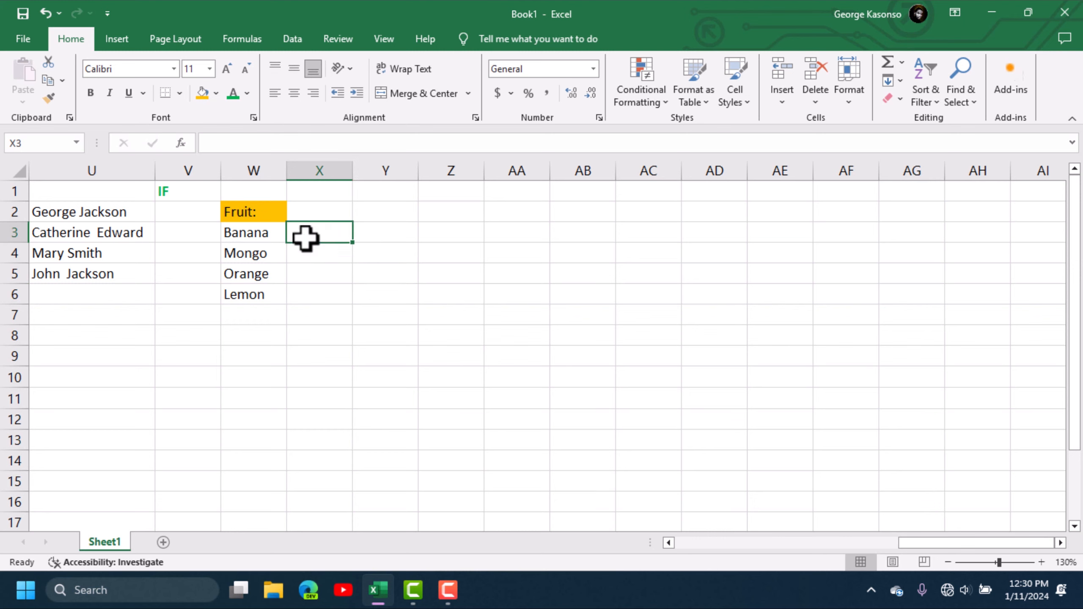
- Enter =IF(W3="Lemon",TRUE,FALSE) in X3 and check it returns FALSE for Banana
text(=)
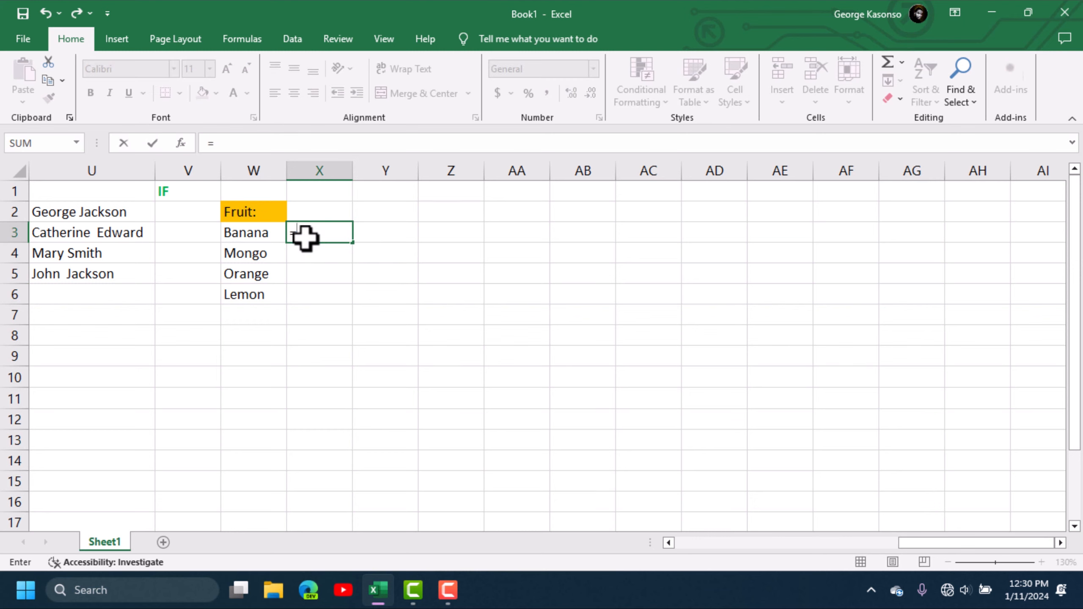
text(if)
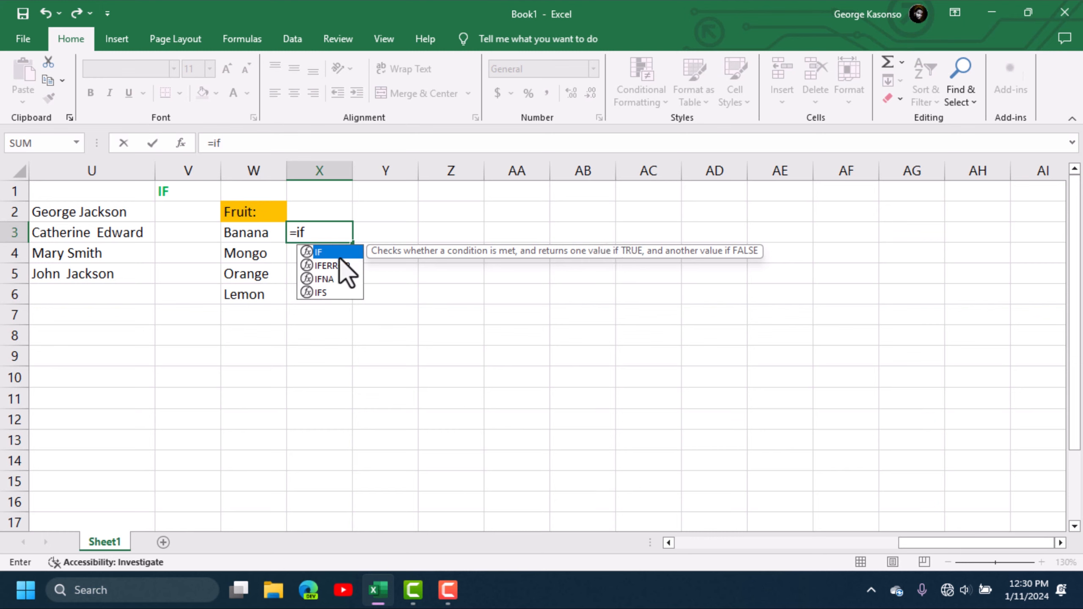
double_click(326, 252)
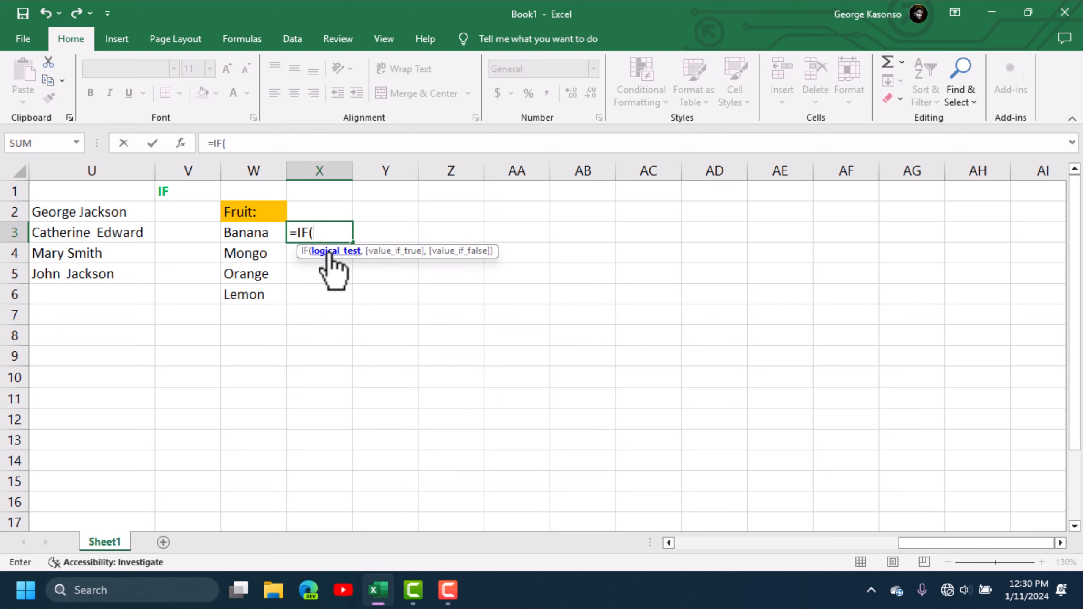
click(255, 235)
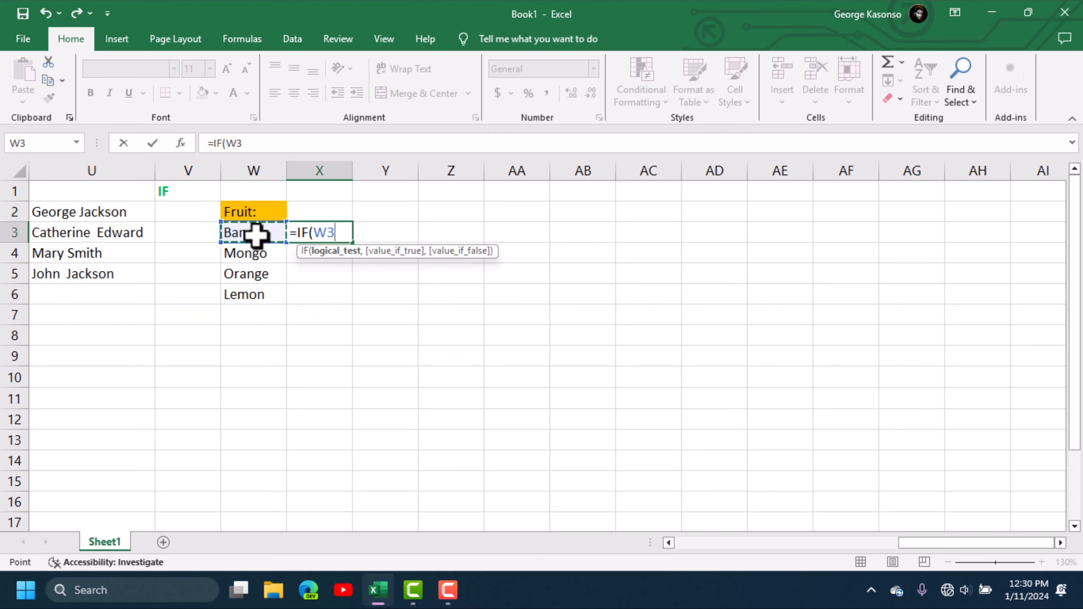
text(=)
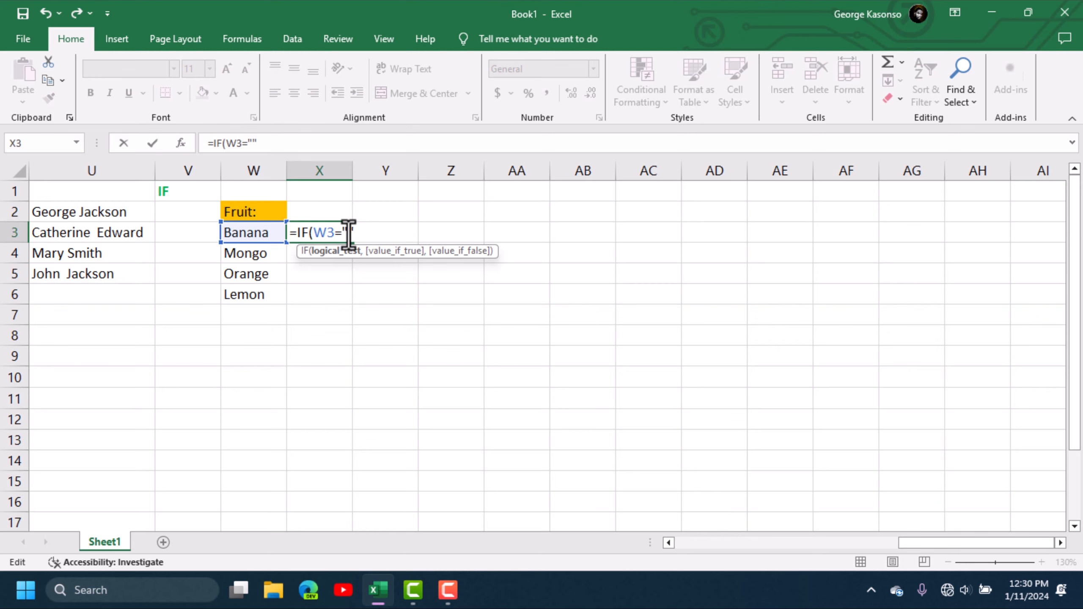
text(Lemon")
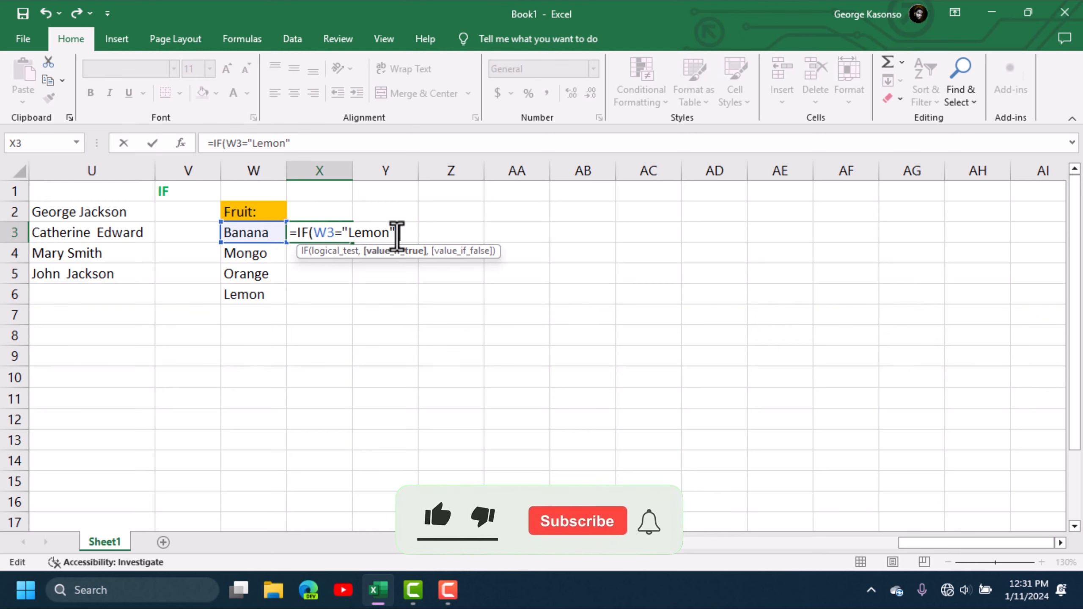
text(,)
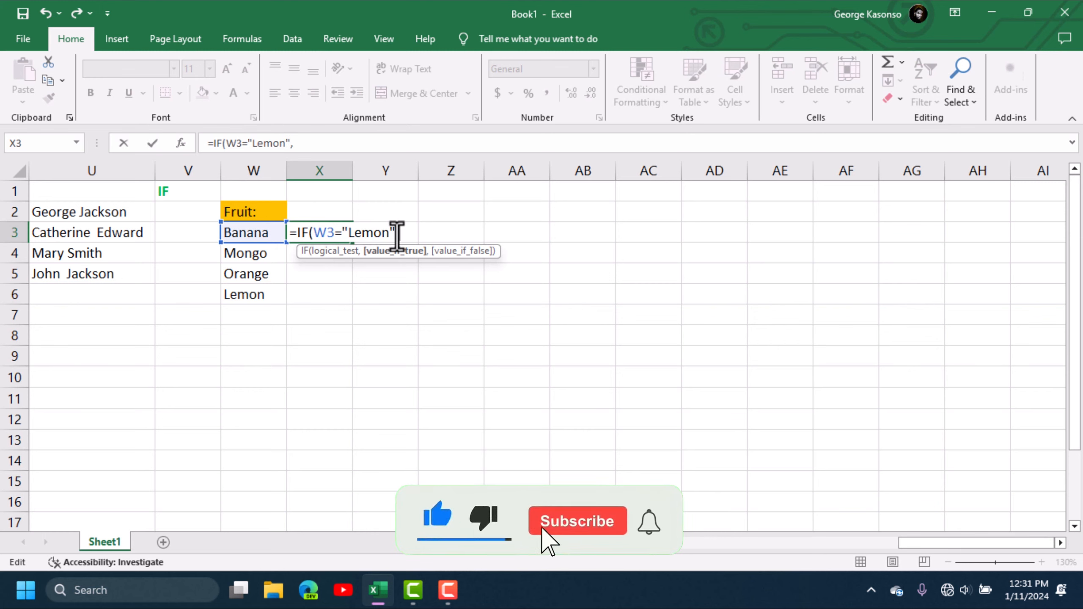
text(Tr)
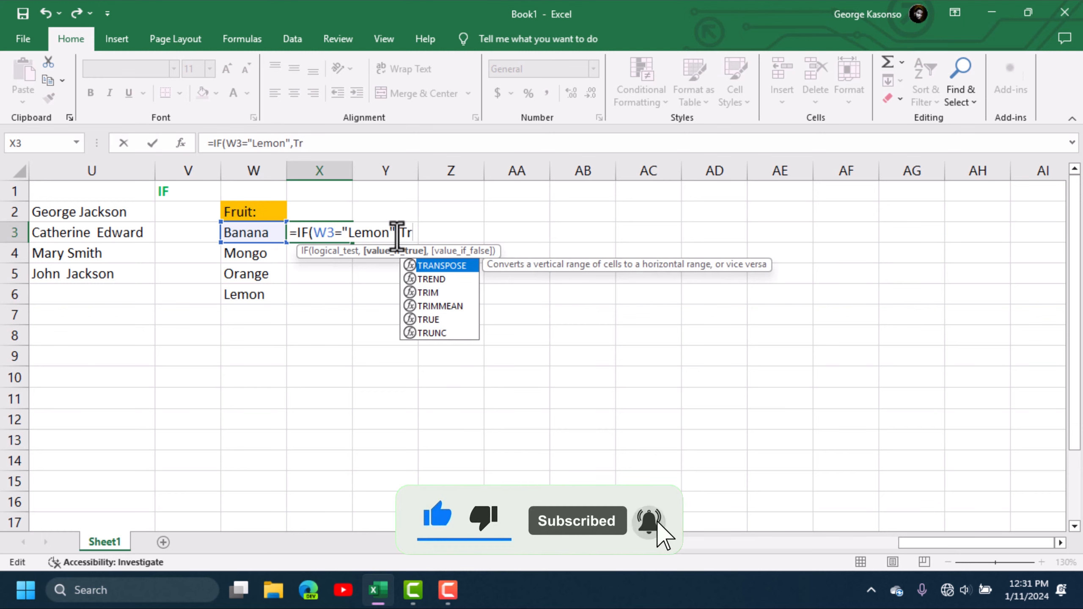
text(ue)
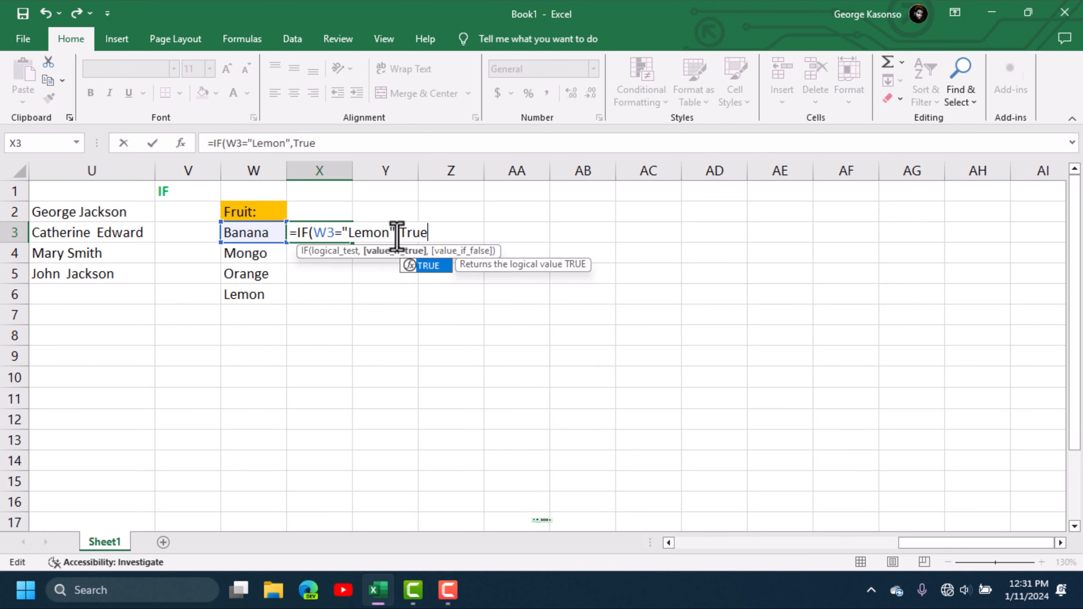
text(,)
text(False)
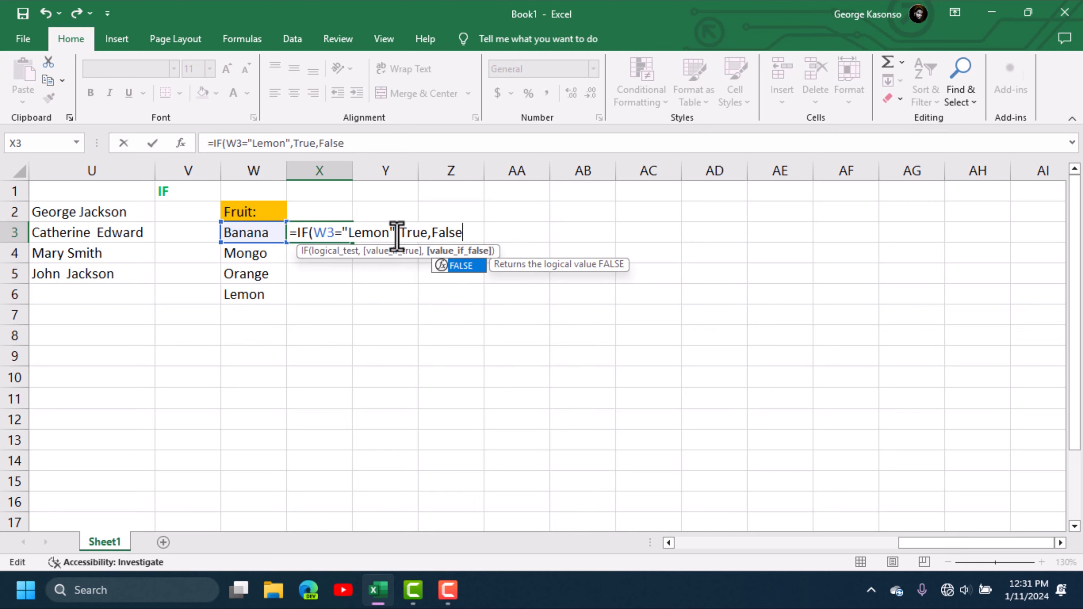
key(Return)
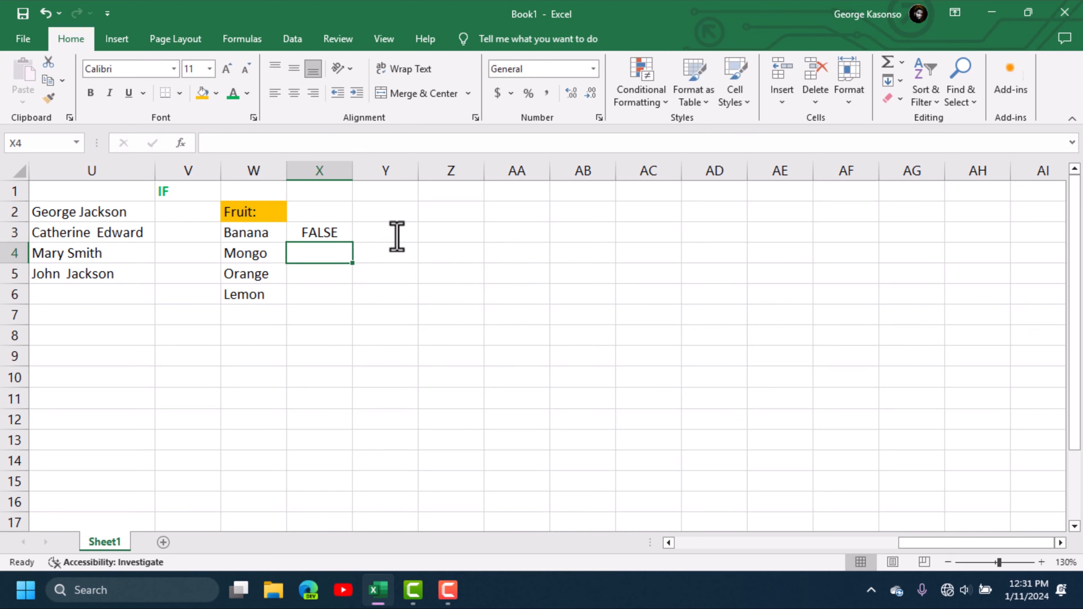
click(314, 230)
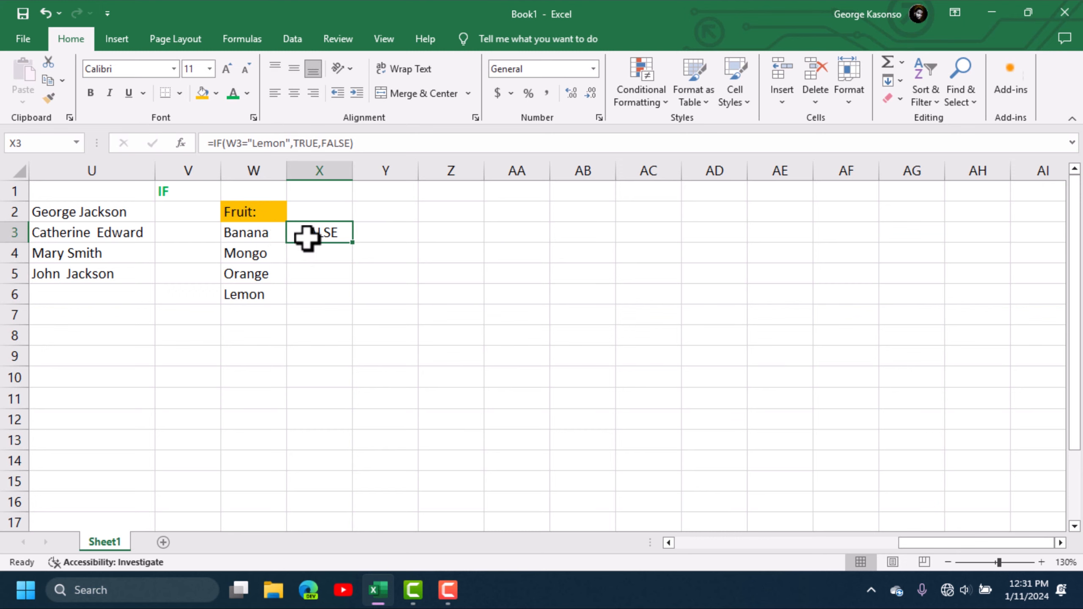
- Fill the Lemon test from X3 down to X6 and check each copied formula, TRUE only for Lemon
drag(352, 242, 354, 304)
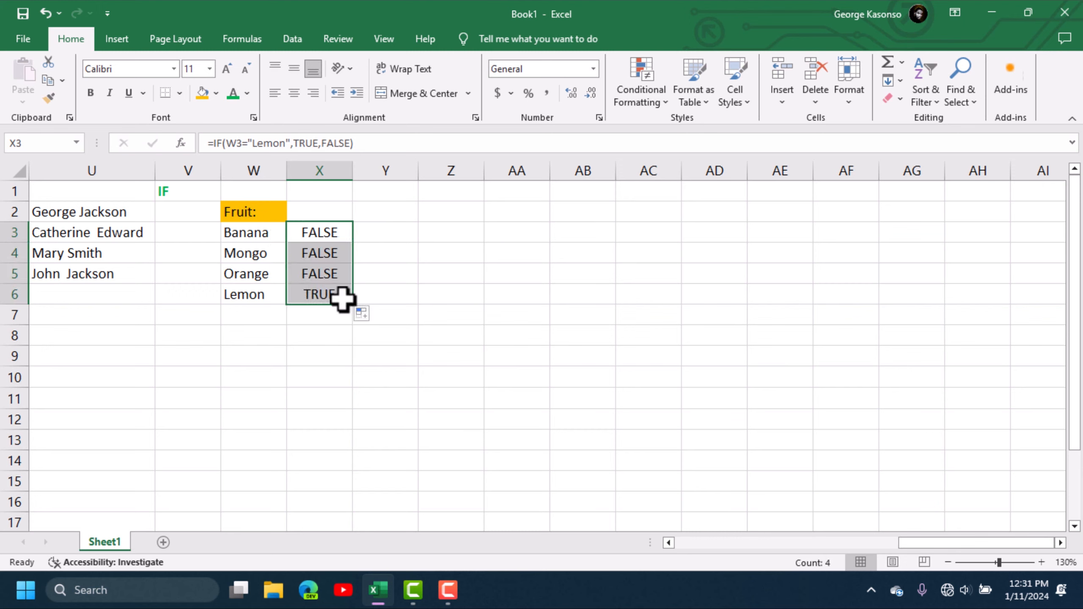
click(315, 297)
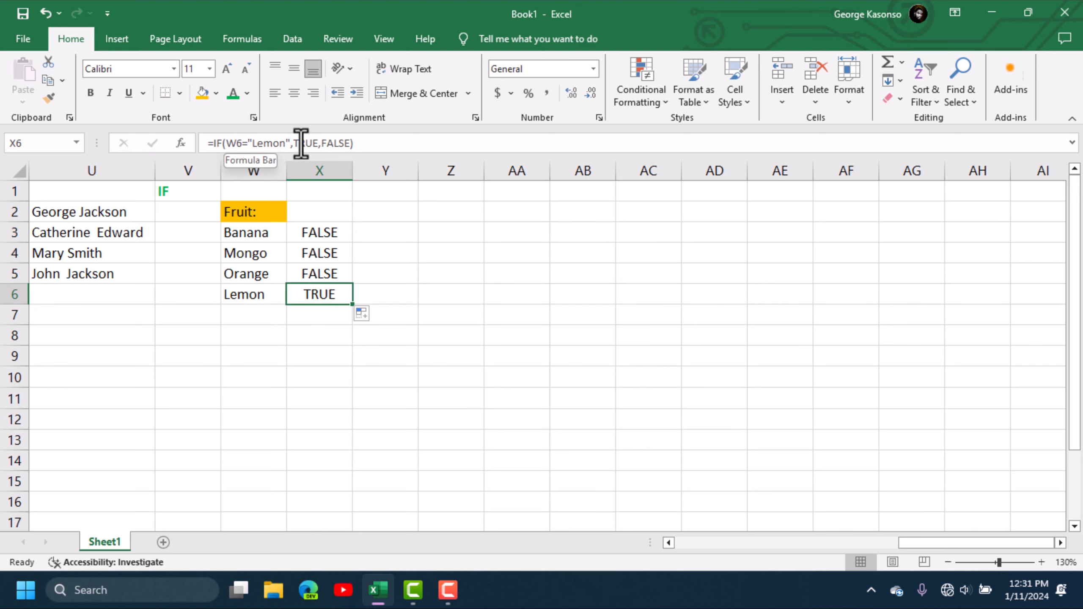
click(324, 274)
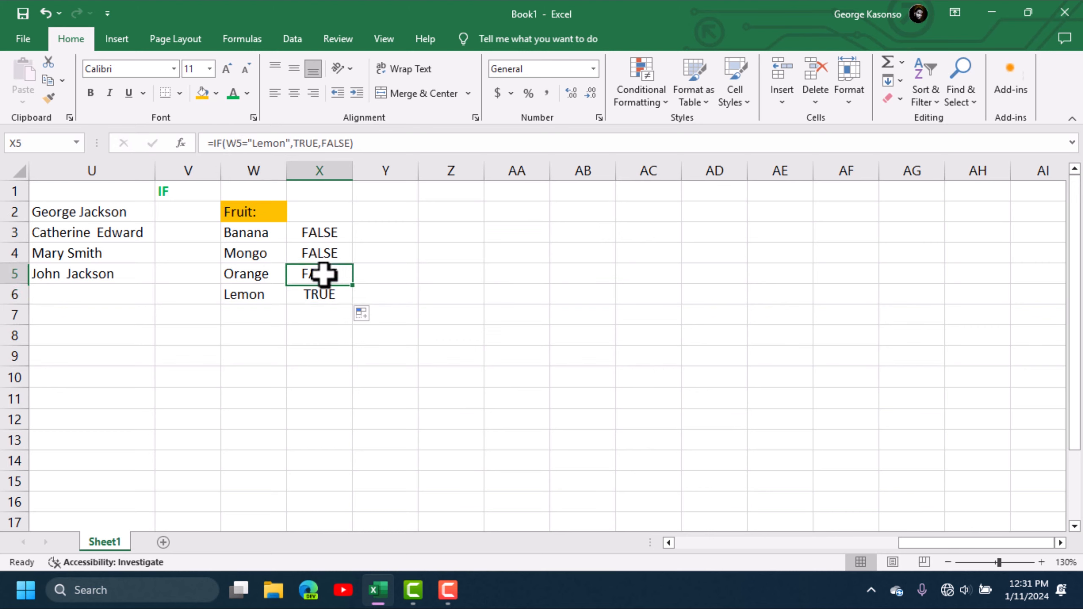
click(322, 247)
click(321, 235)
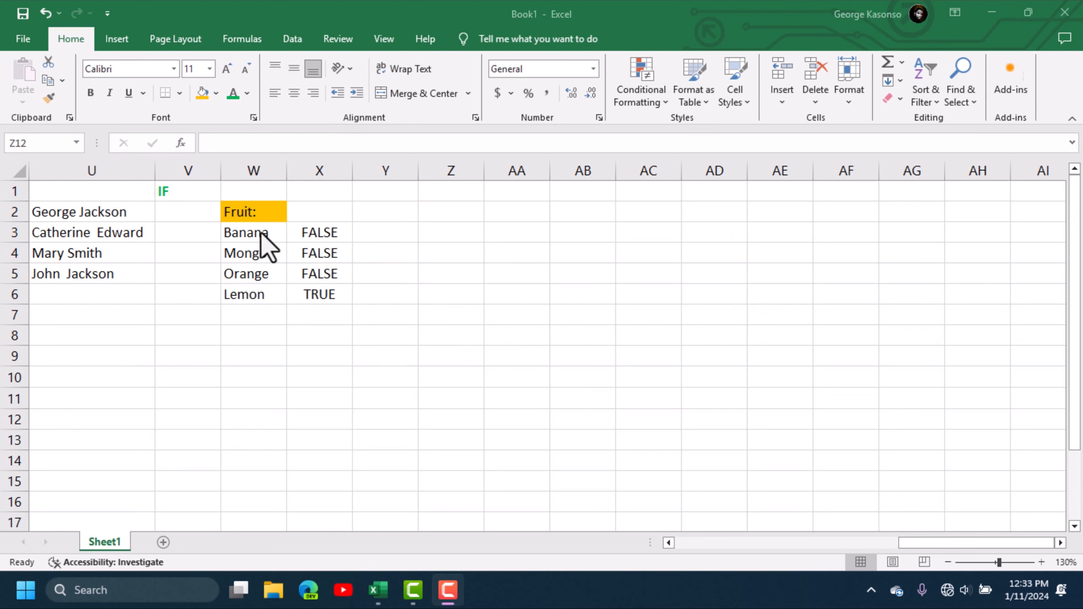
click(259, 233)
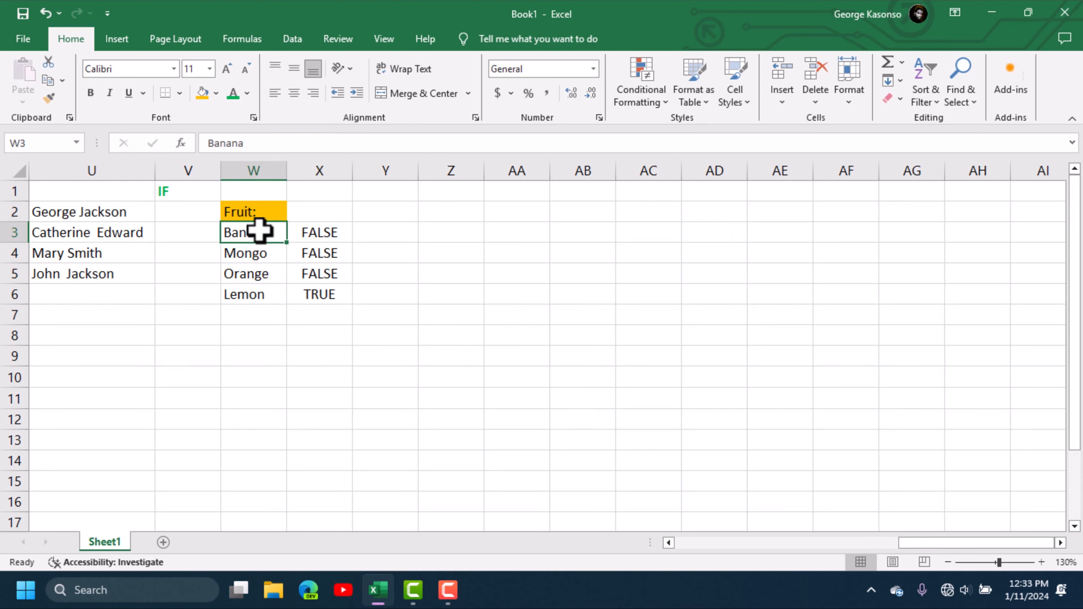
text(Lemon)
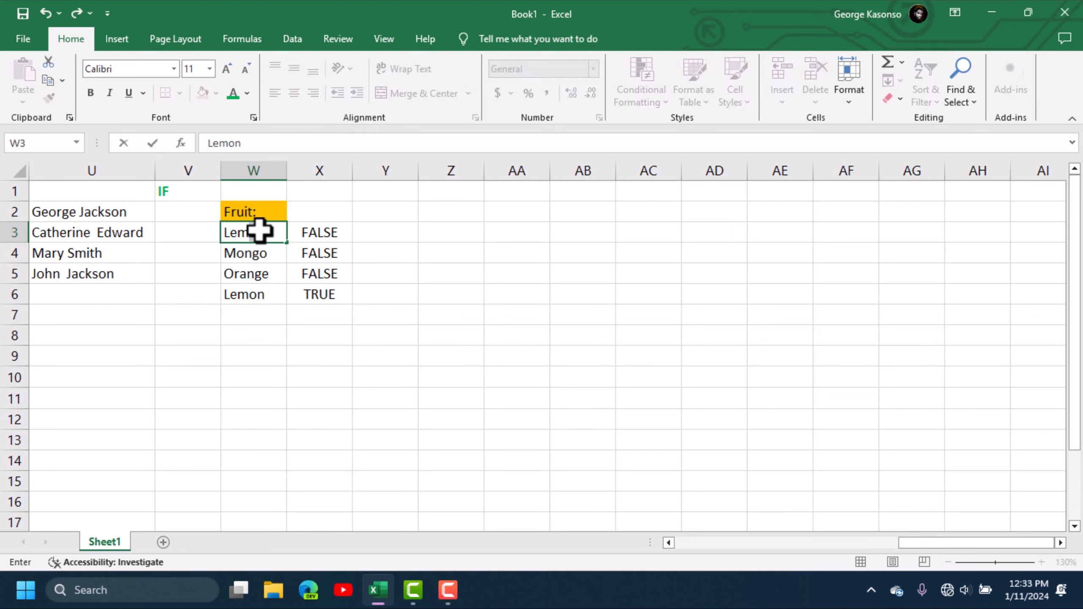
key(Tab)
key(Down)
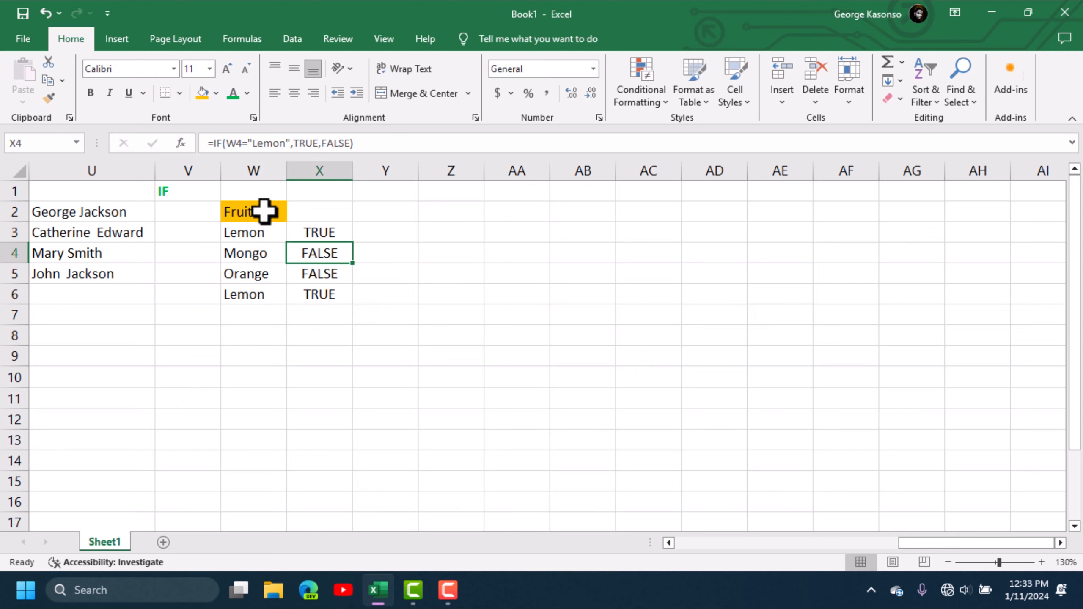
click(259, 272)
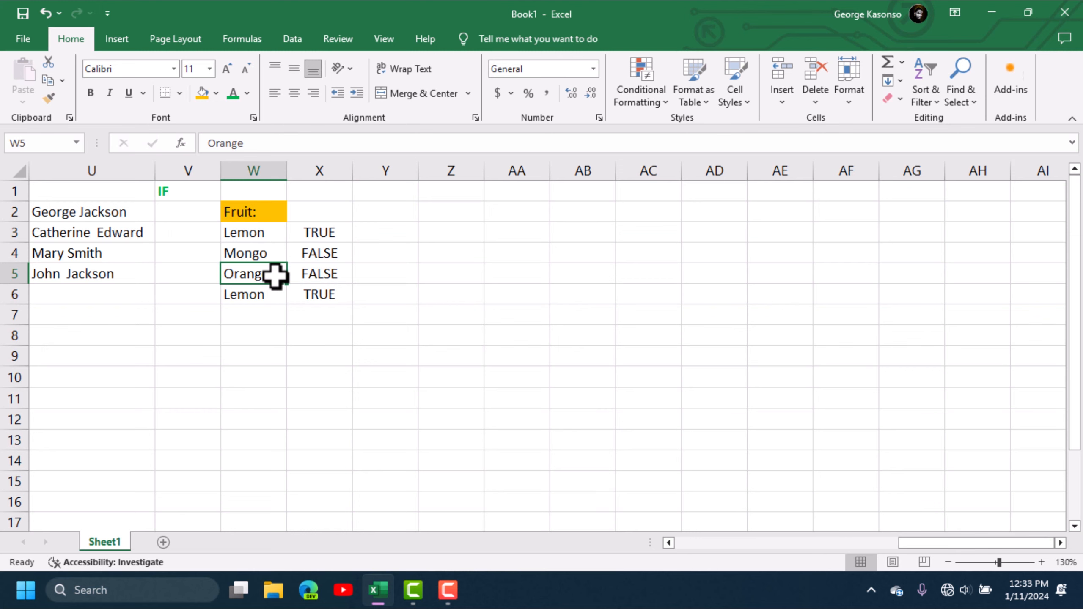
text(L)
key(Tab)
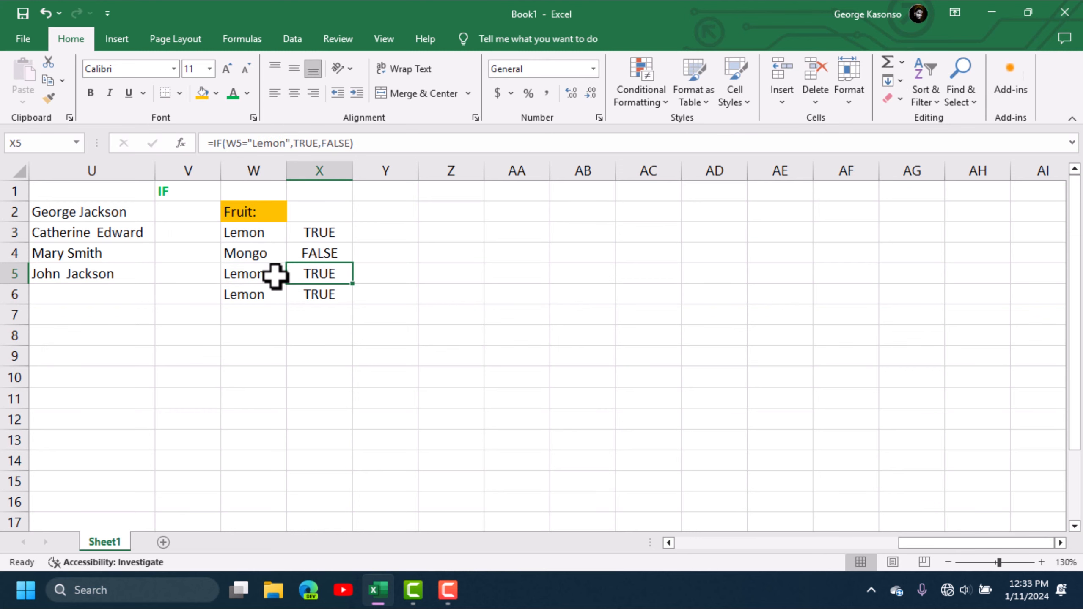
key(Down)
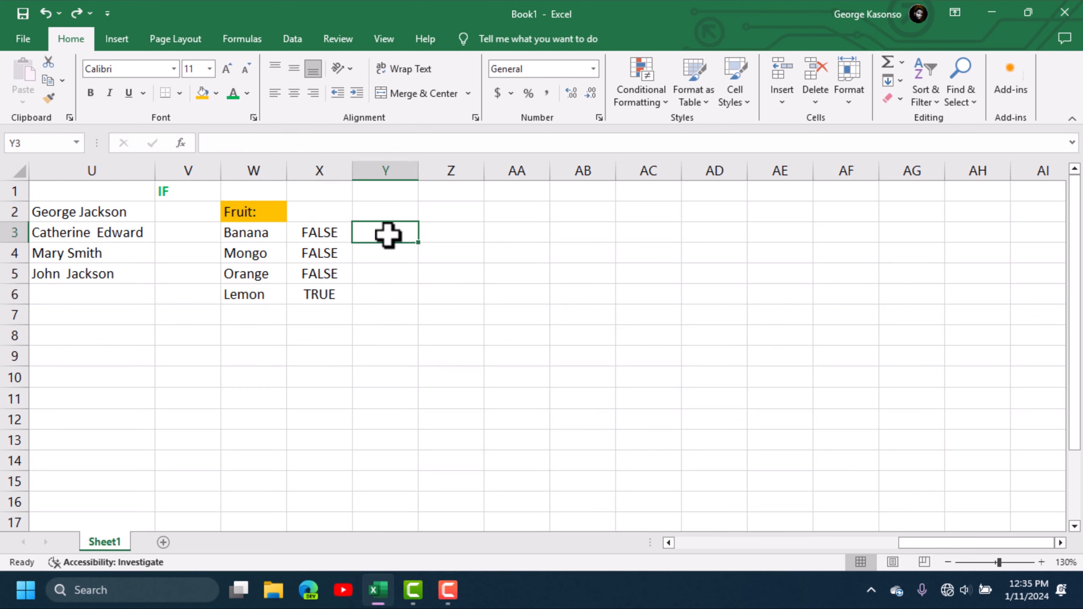
- Start =IF(W3="Mongo","" in Y3, leaving the formula uncommitted for further editing
text(=)
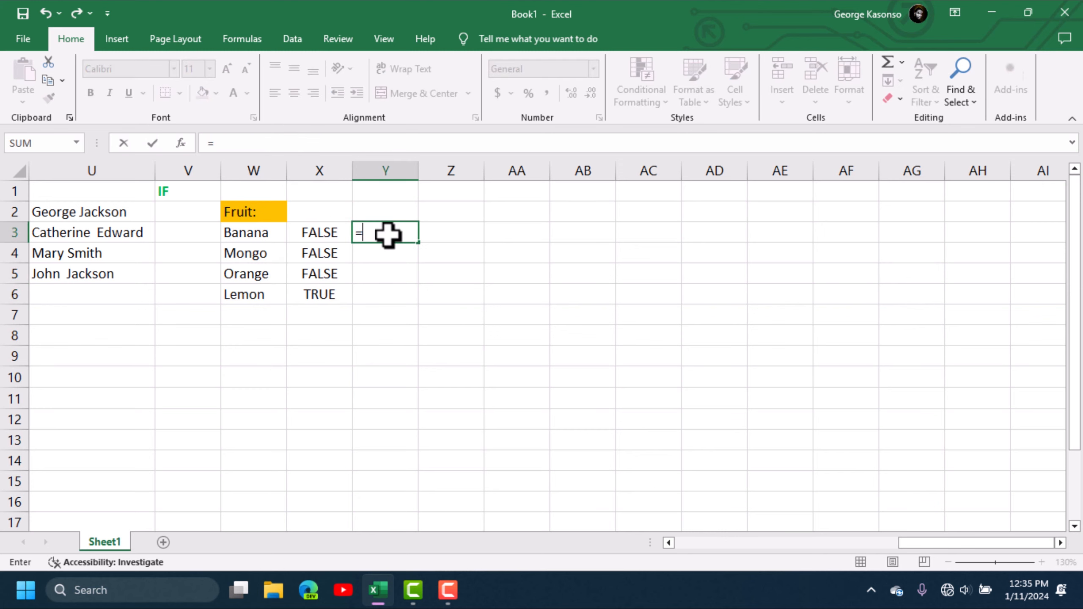
text(if)
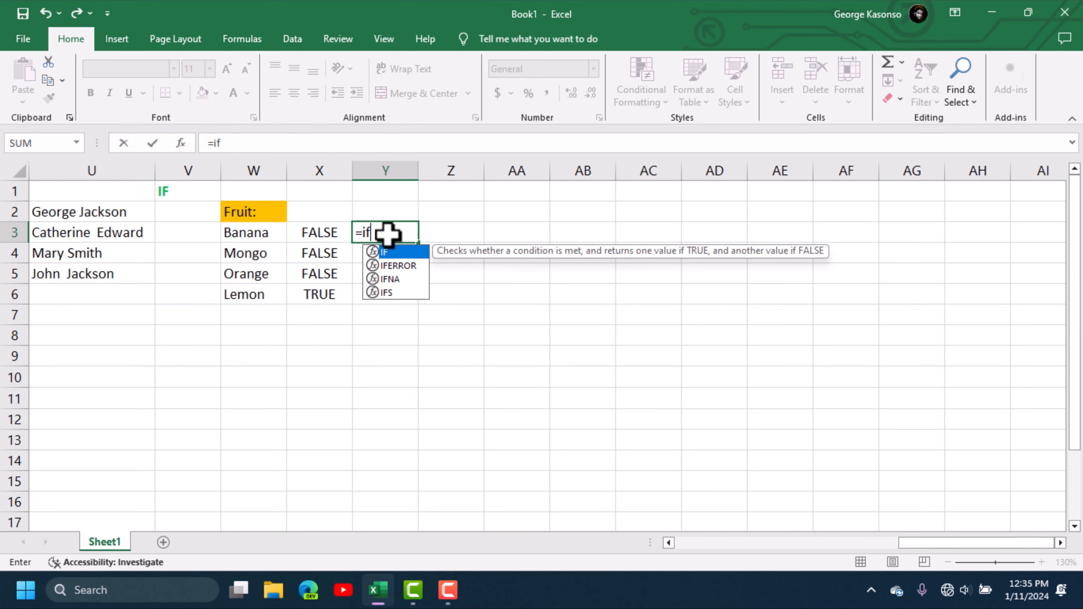
double_click(419, 251)
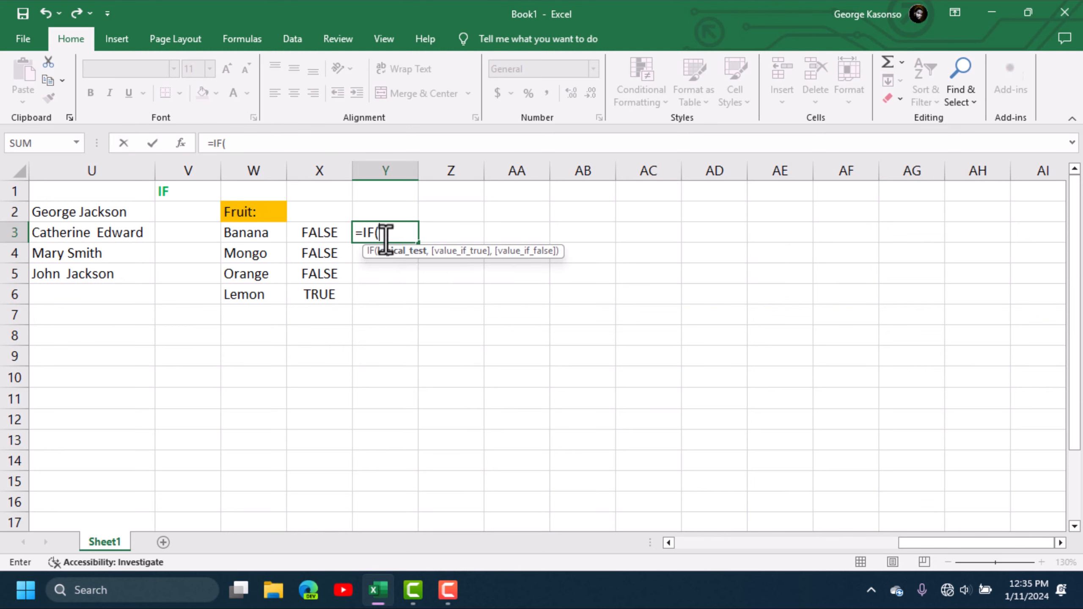
click(252, 234)
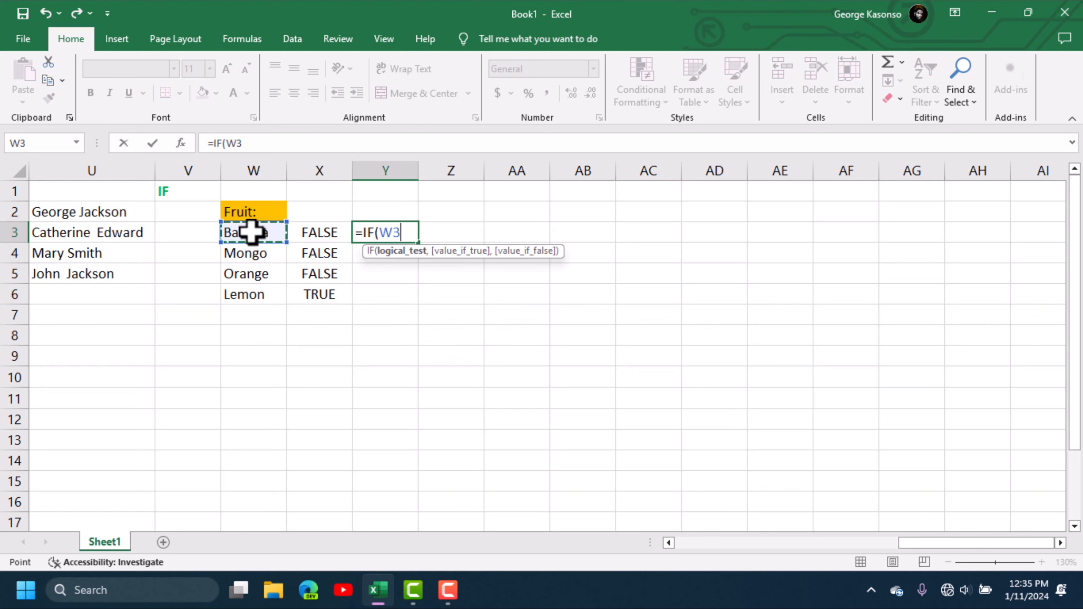
text(=)
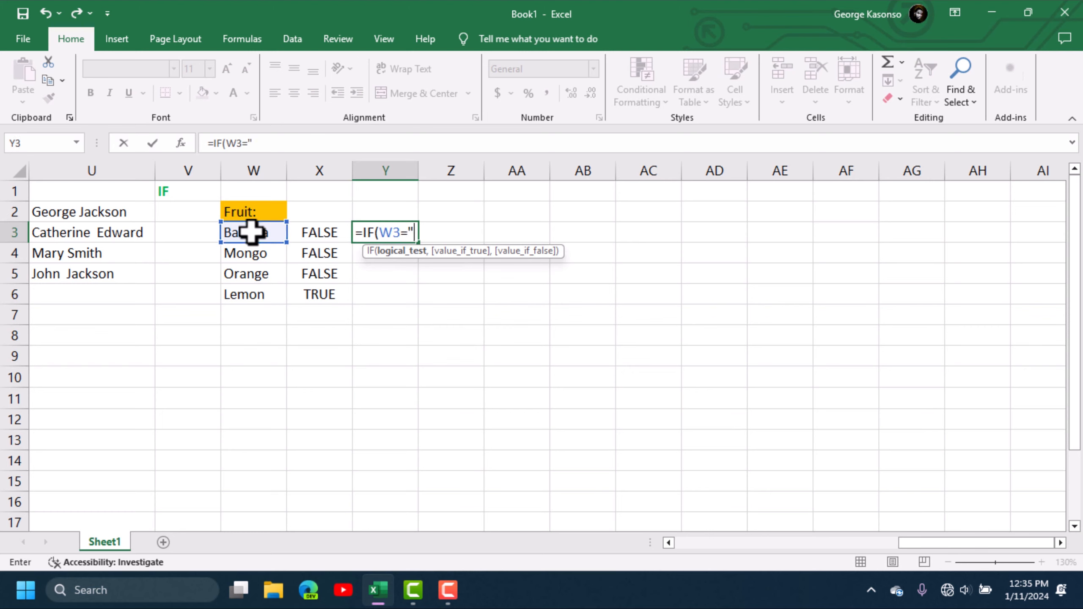
text("Mongo)
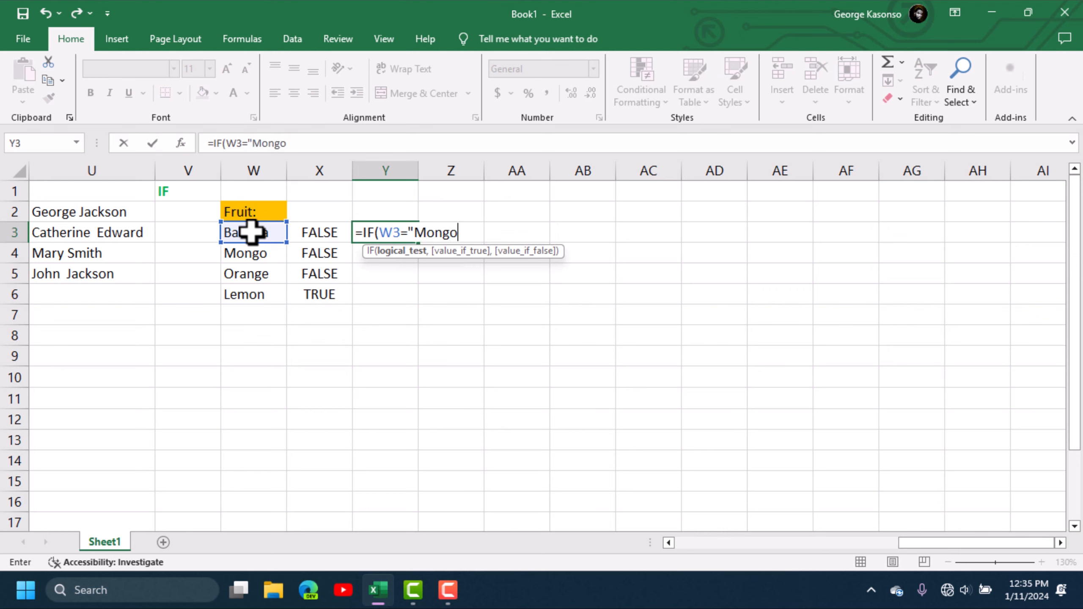
text(",)
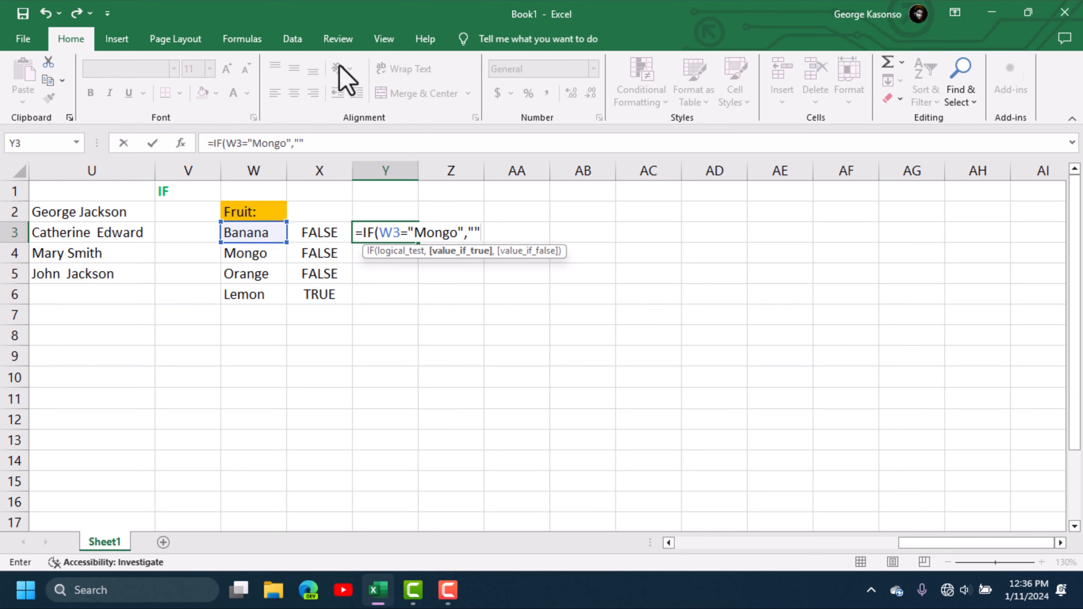
click(297, 143)
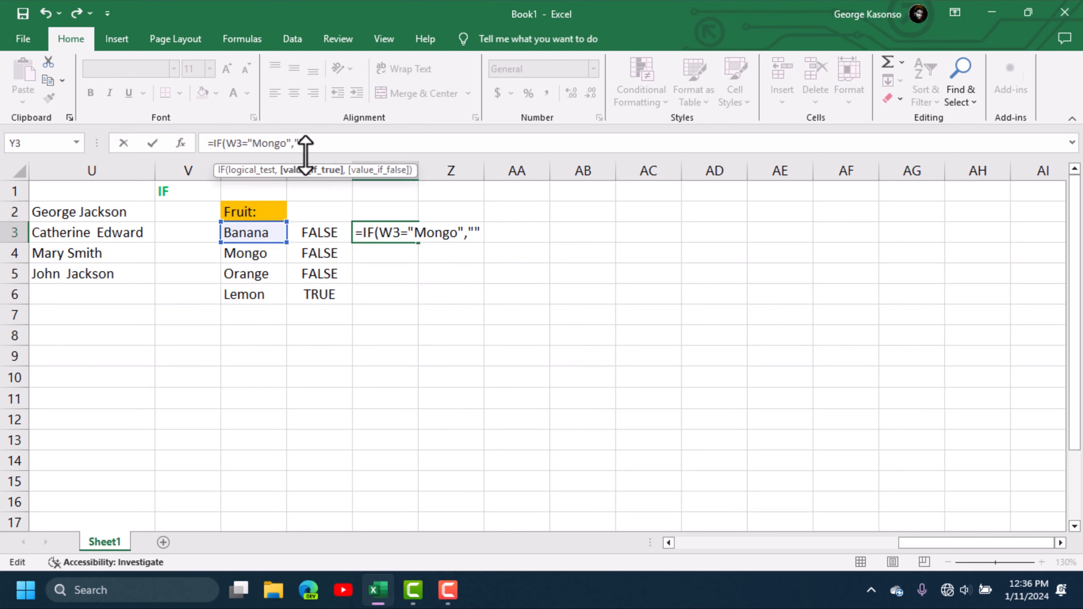
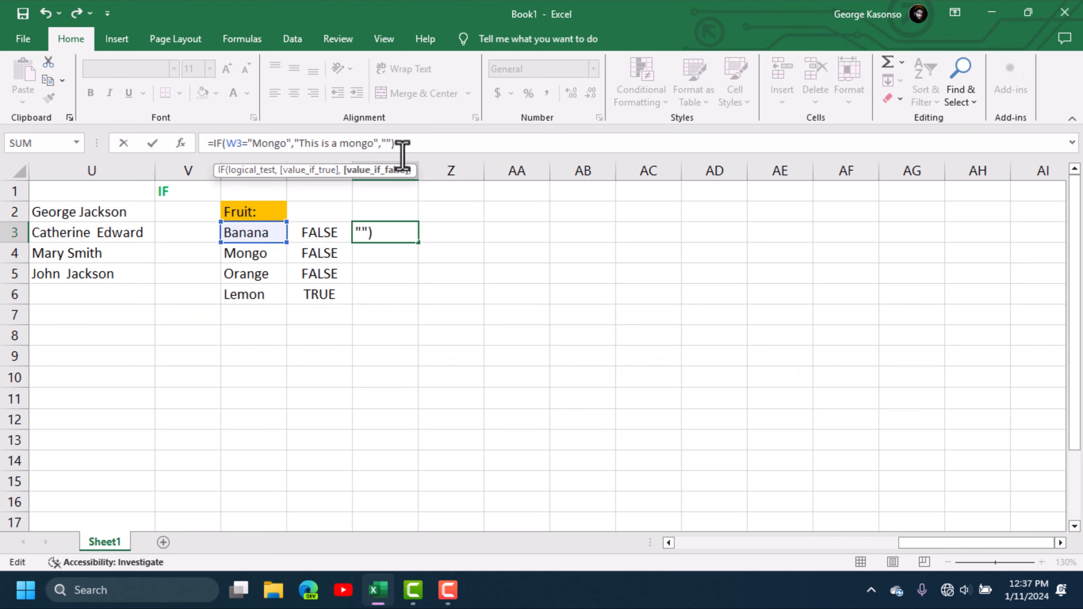
- Complete Y3 as =IF(W3="Mongo","This is a mongo","It's not a Mongo") and fill it down to Y6
text(It's not a Mongo)
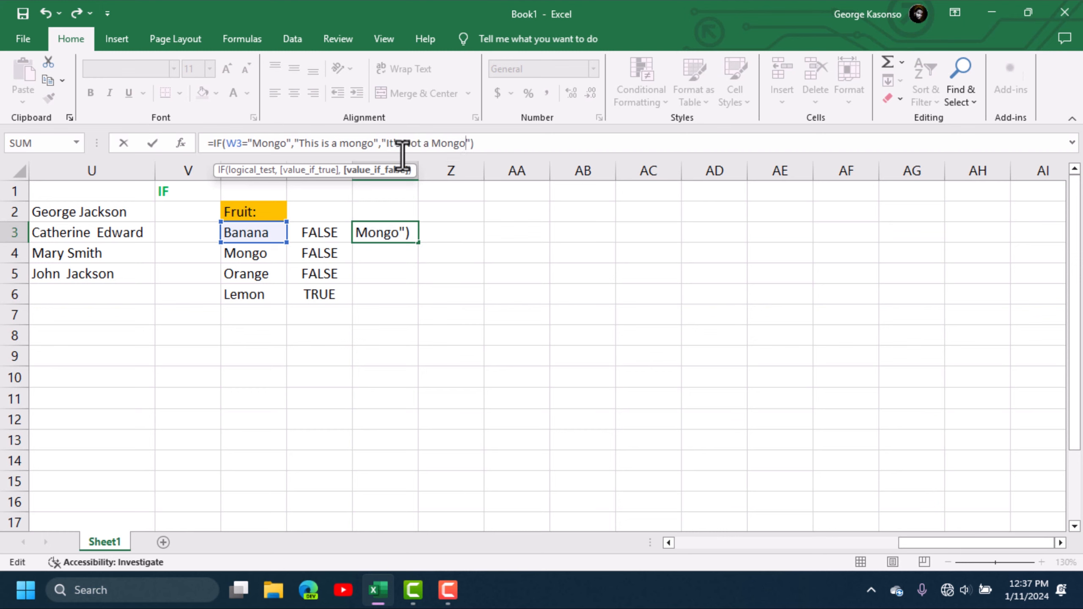
click(507, 143)
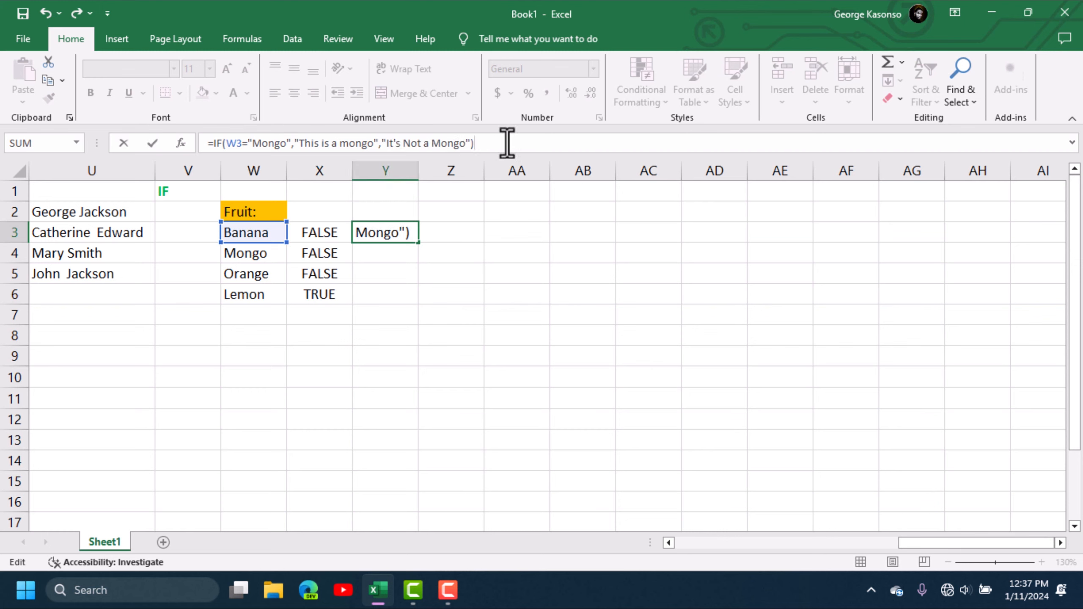
key(Return)
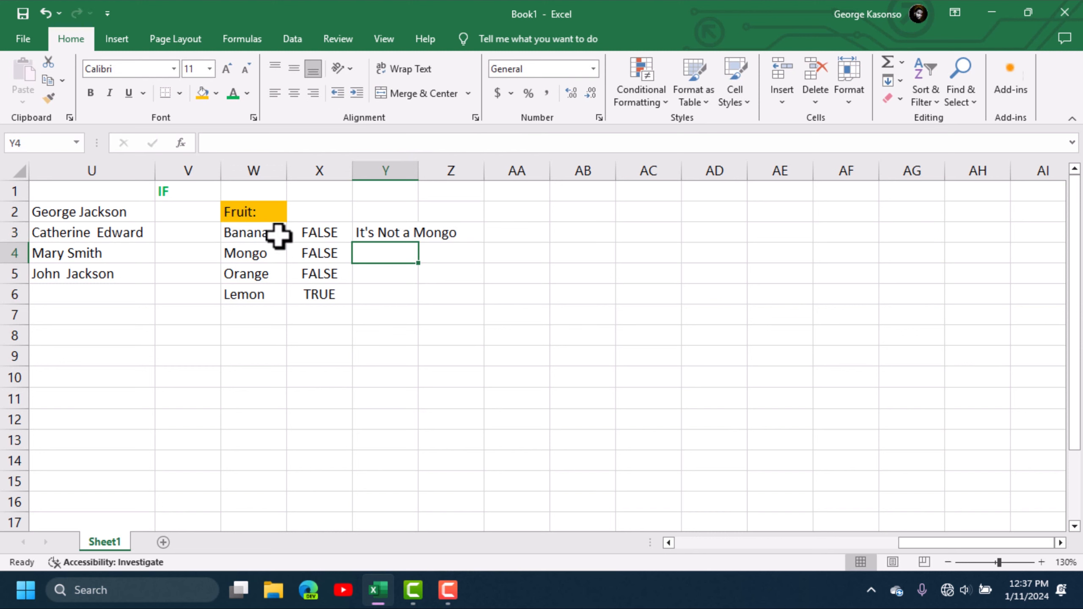
click(244, 256)
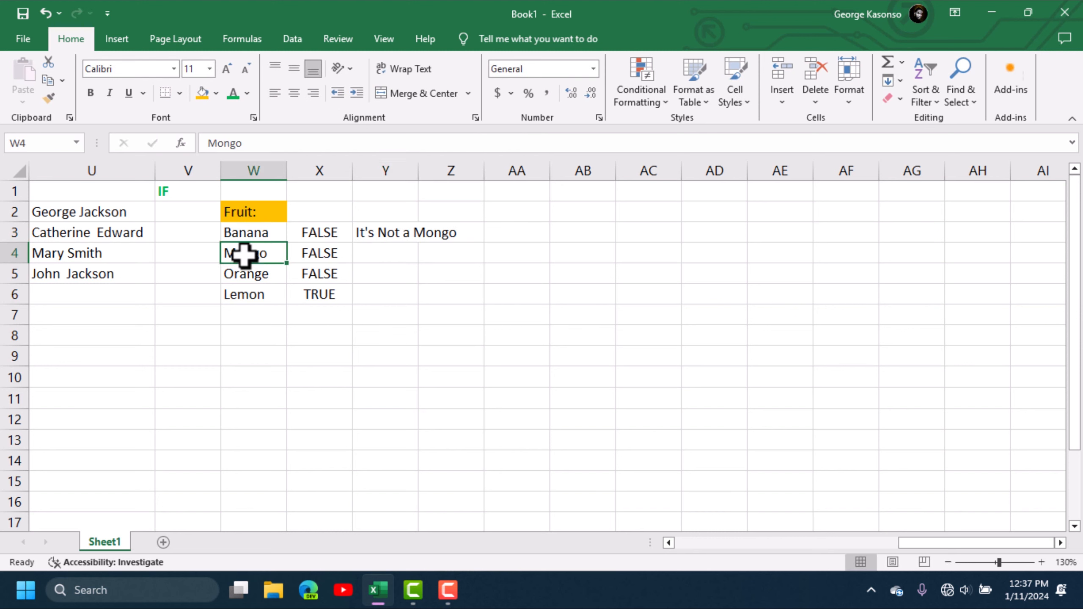
click(383, 224)
drag(419, 243, 422, 304)
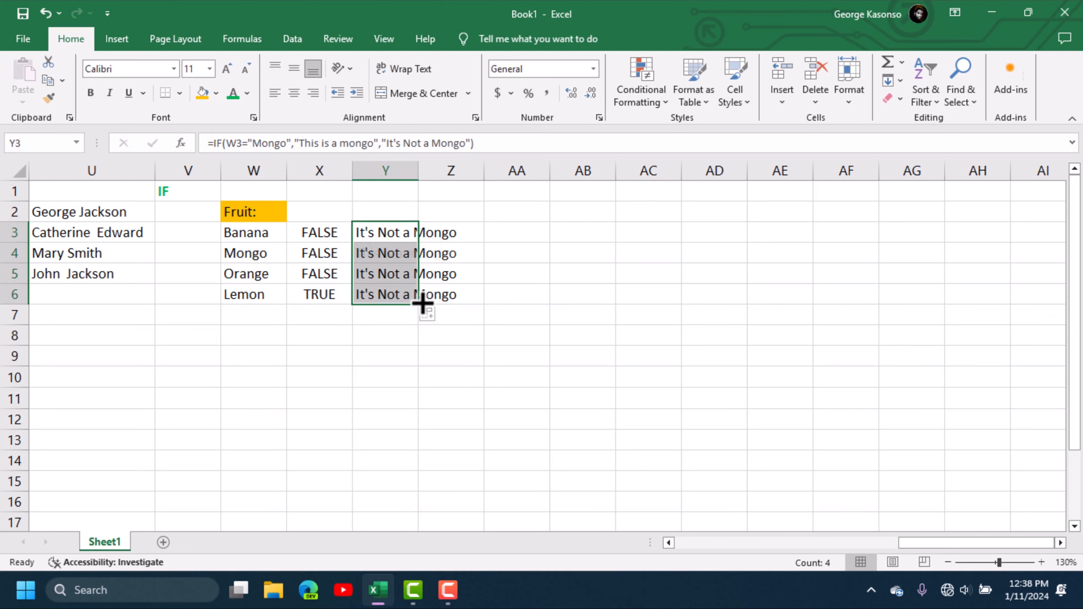
click(459, 355)
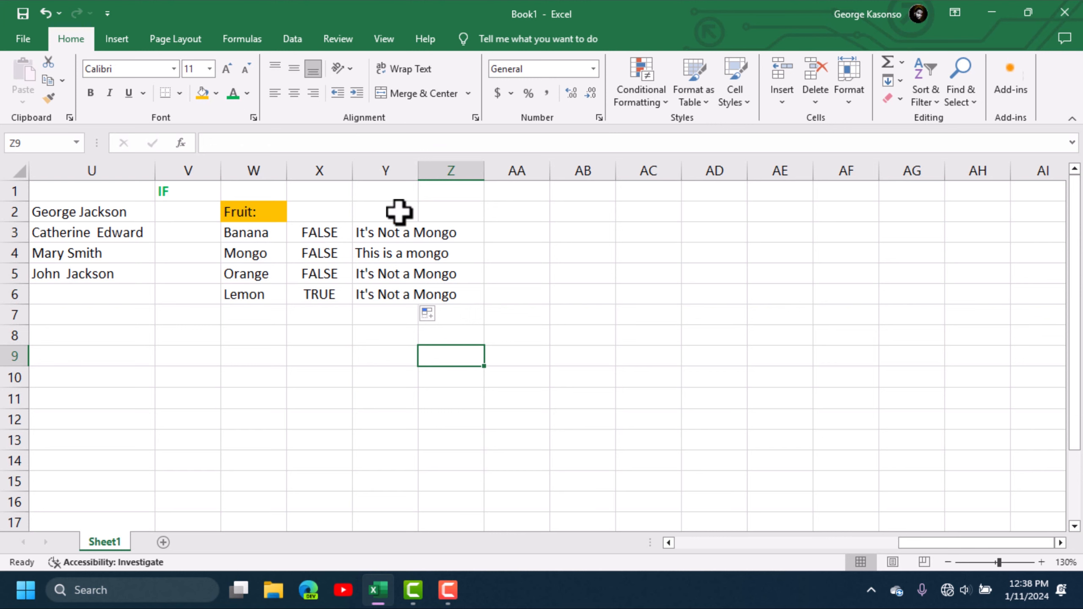
click(385, 232)
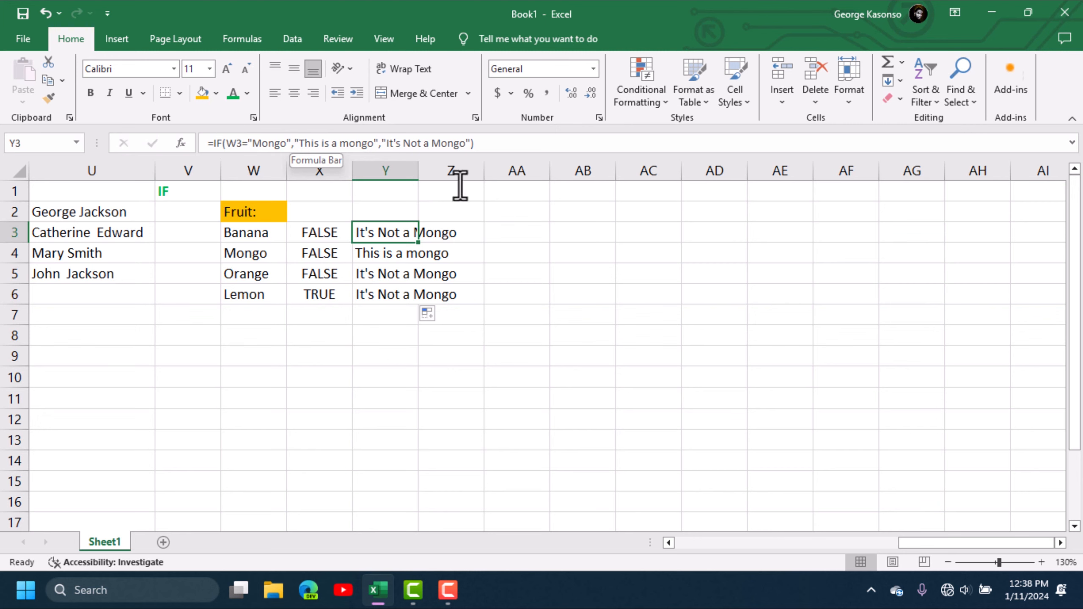
- Try a stray =if entry in AA3, then recheck the IF formula in Y3
click(443, 337)
click(498, 236)
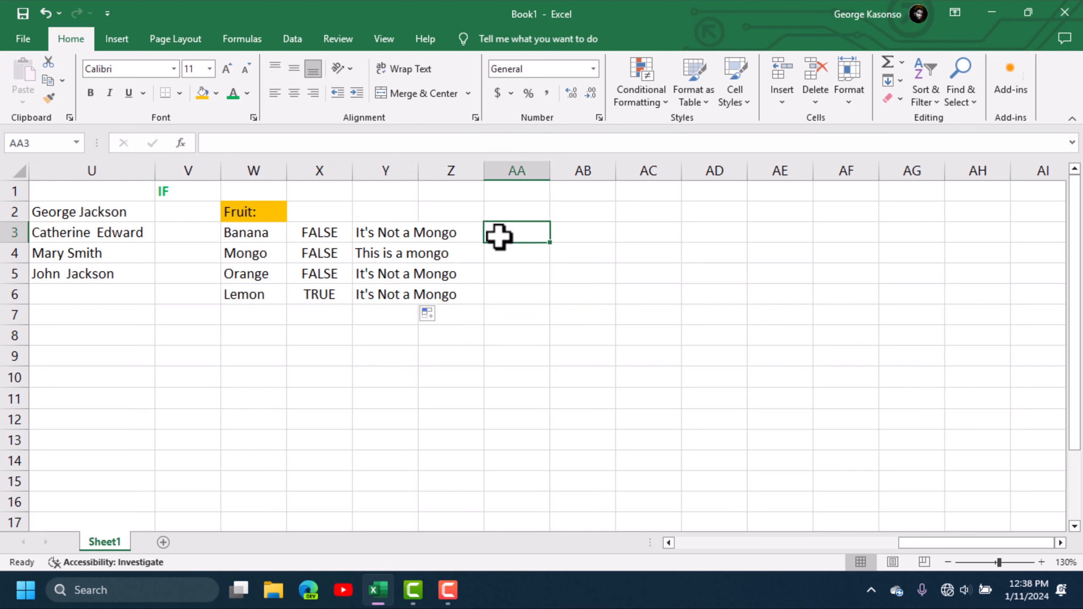
text(=)
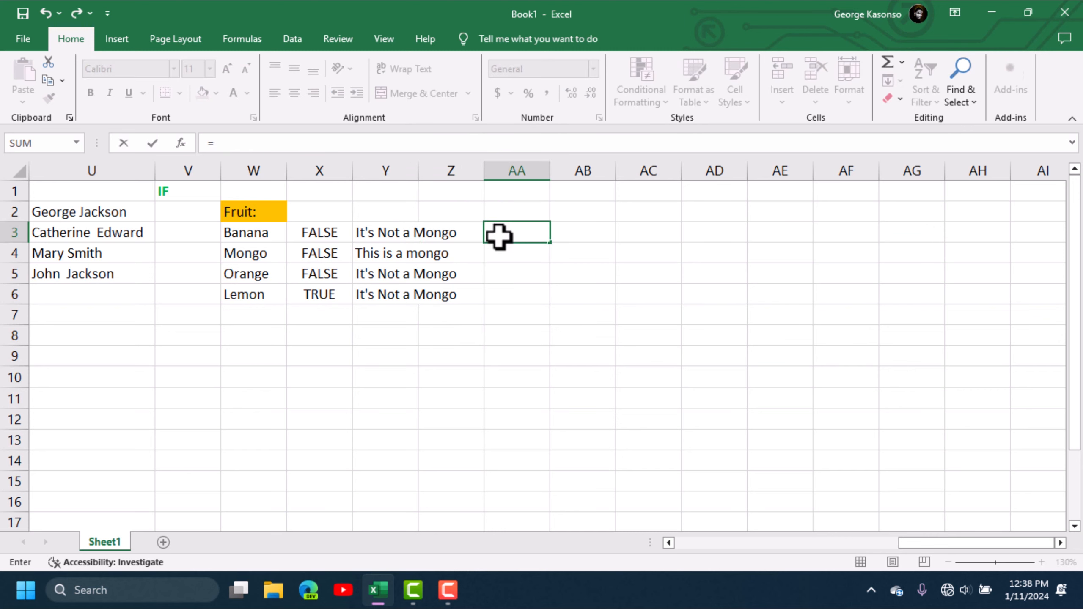
text(if)
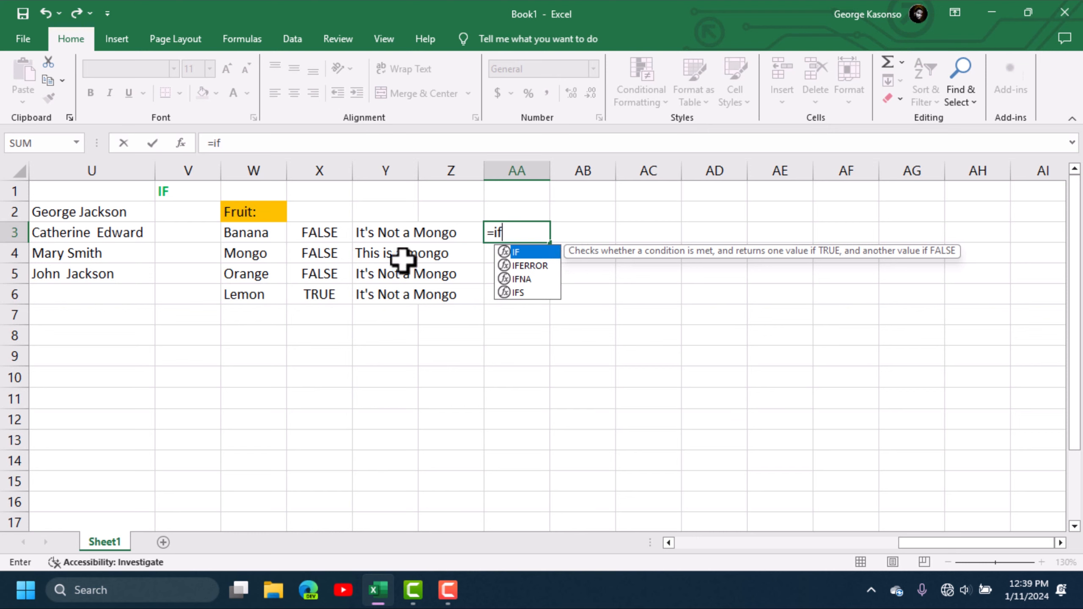
click(428, 236)
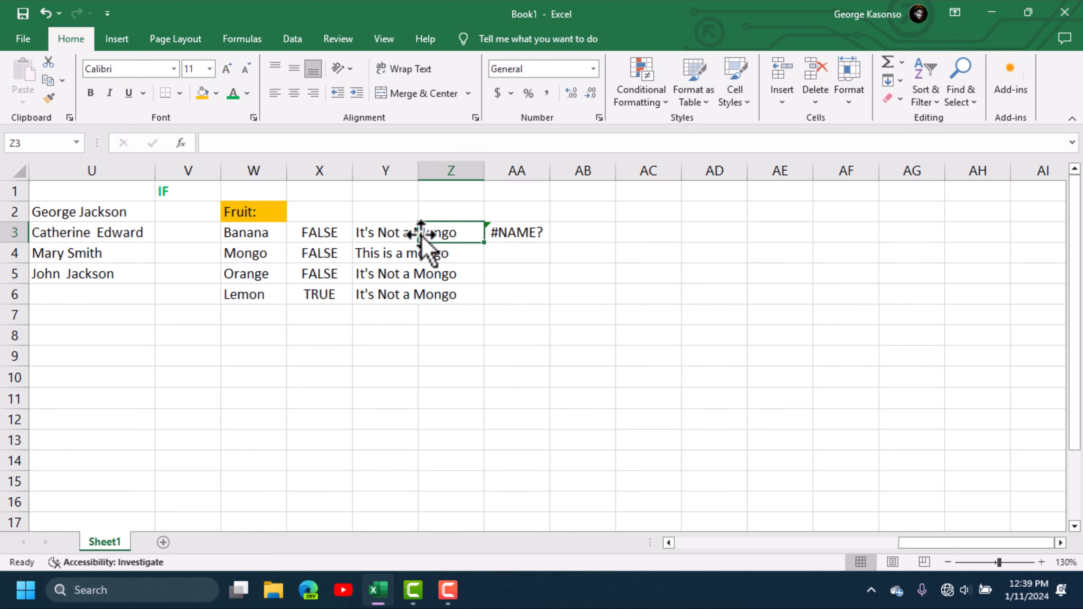
click(396, 230)
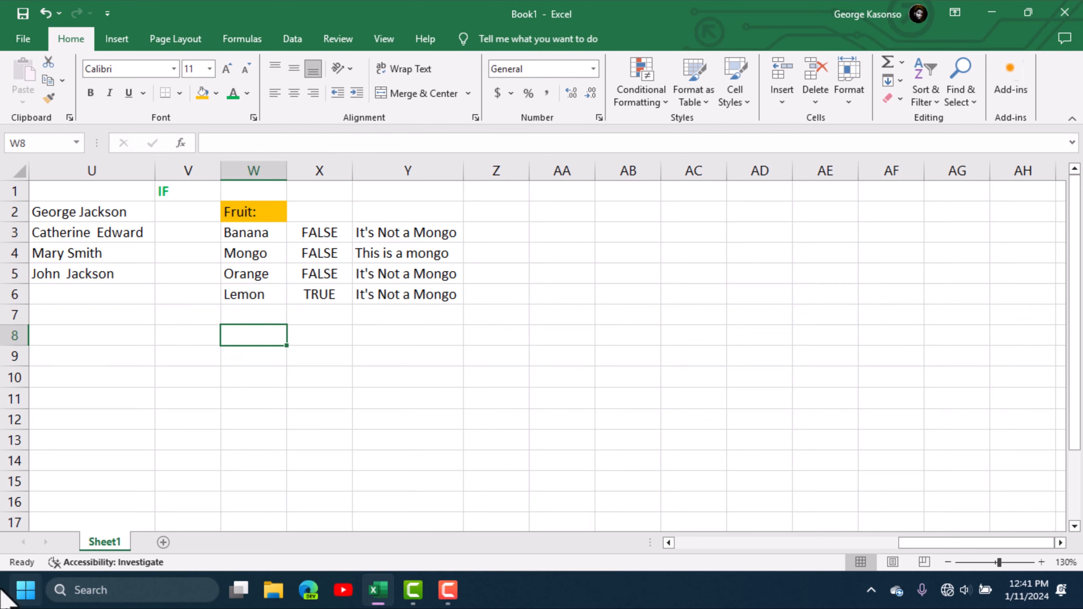
- Enter 8, 90, 20, 2 and 5 into W8 through W12
text(8)
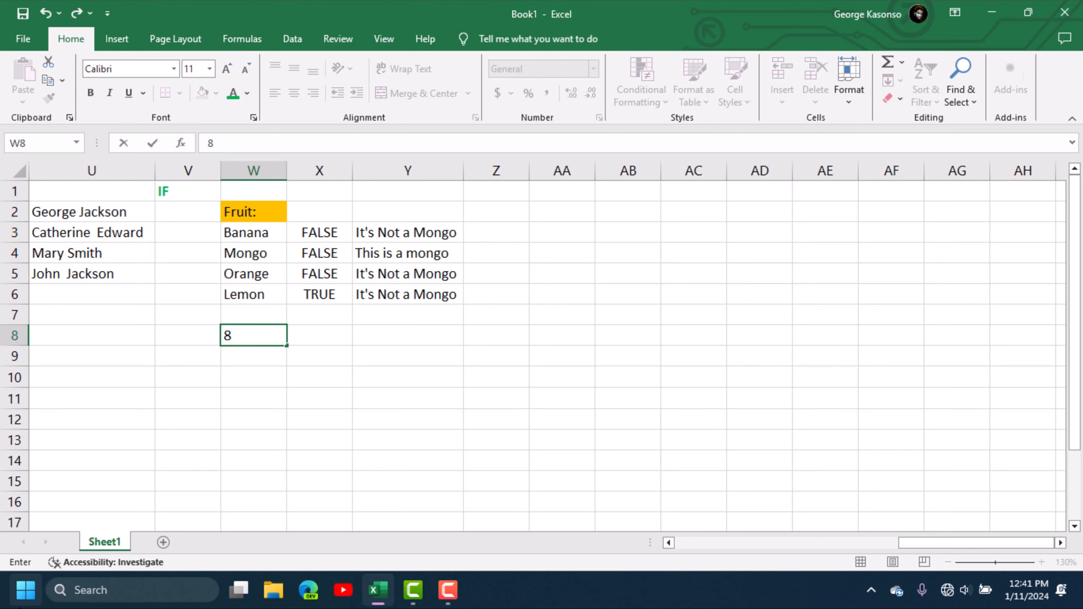
click(252, 362)
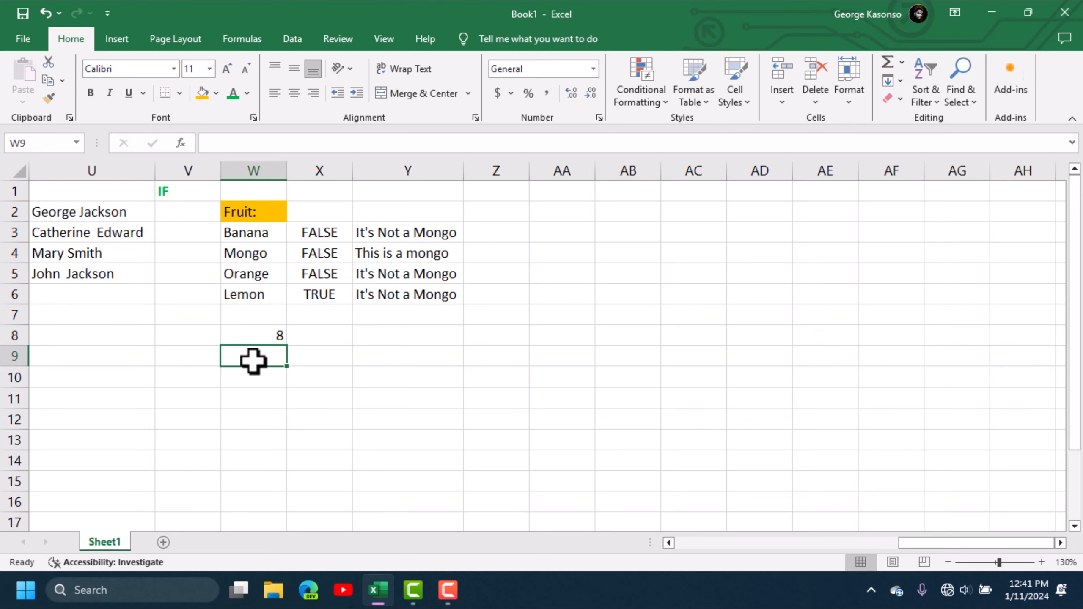
text(9)
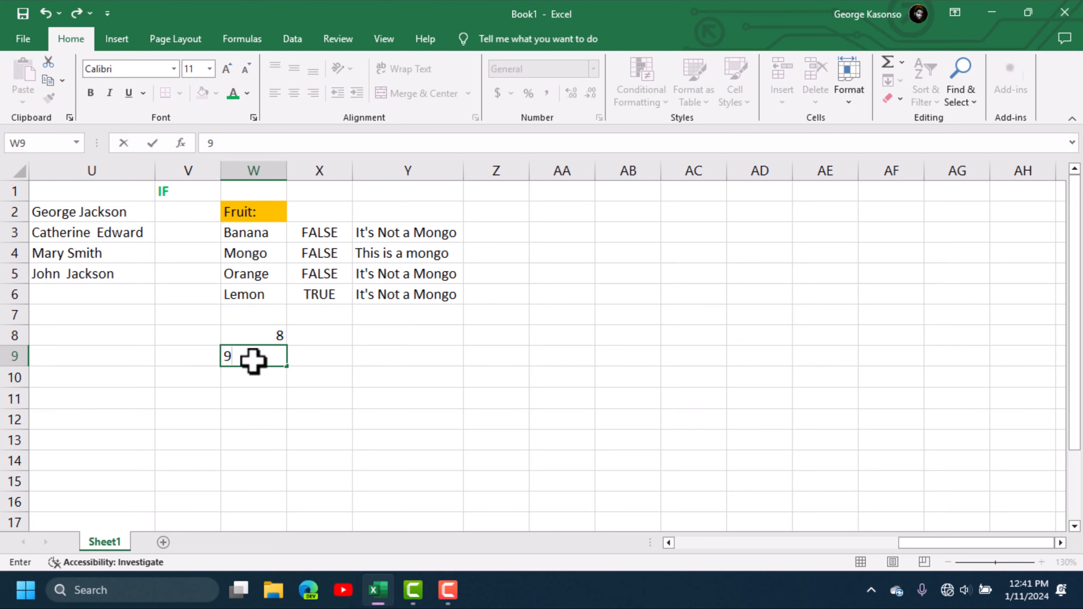
text(0)
click(273, 376)
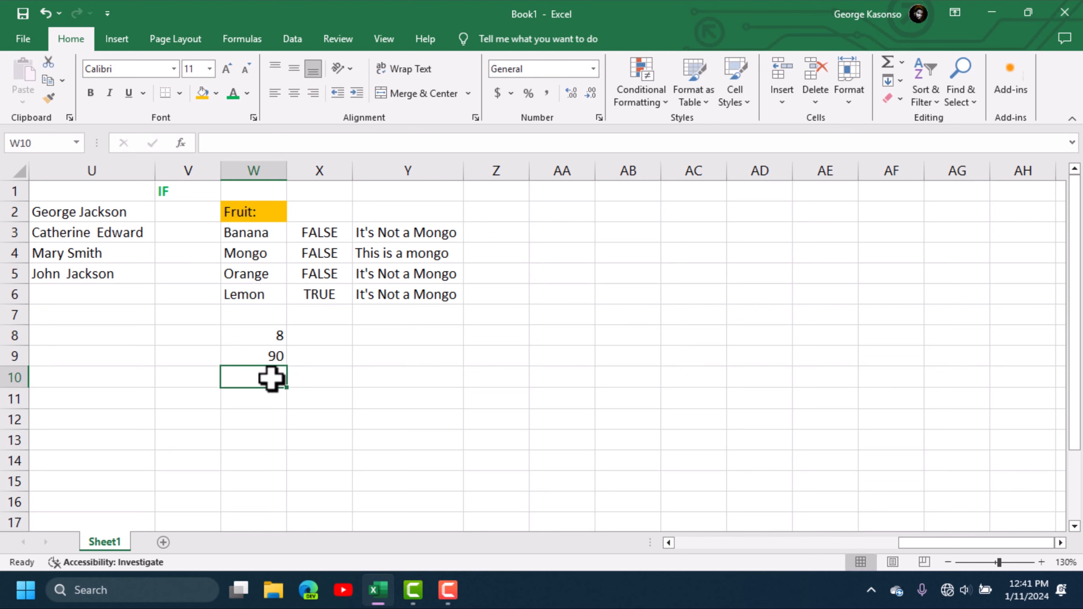
text(20)
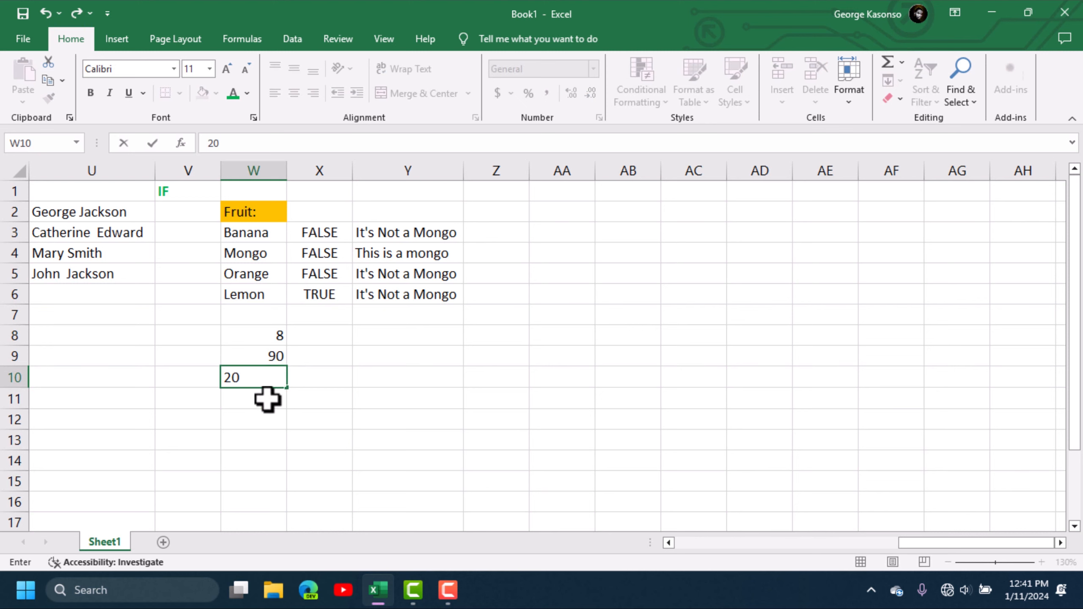
click(266, 399)
text(2)
click(266, 416)
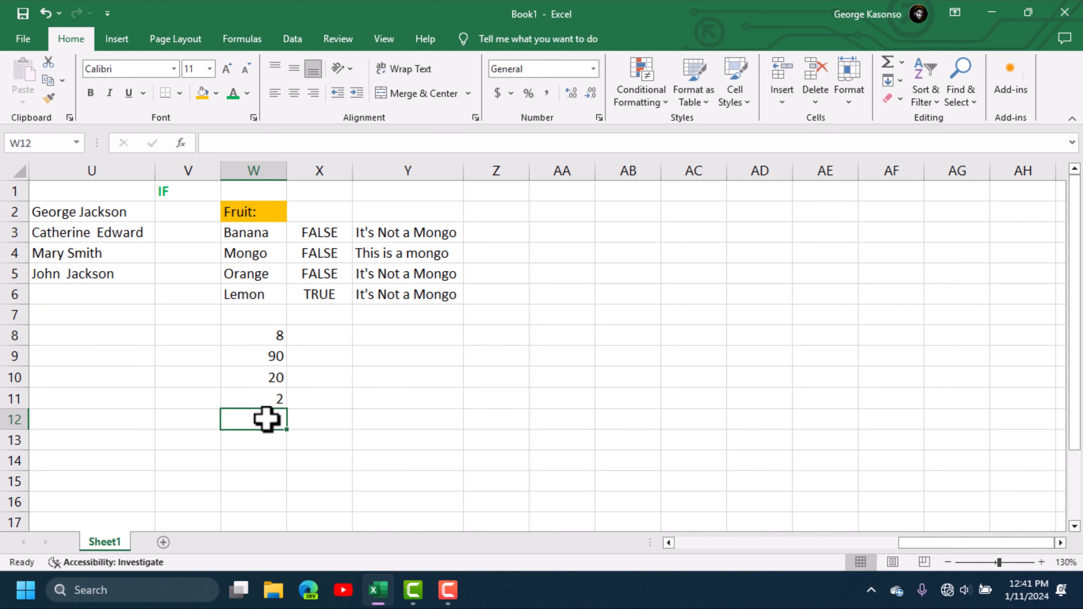
text(5)
click(323, 437)
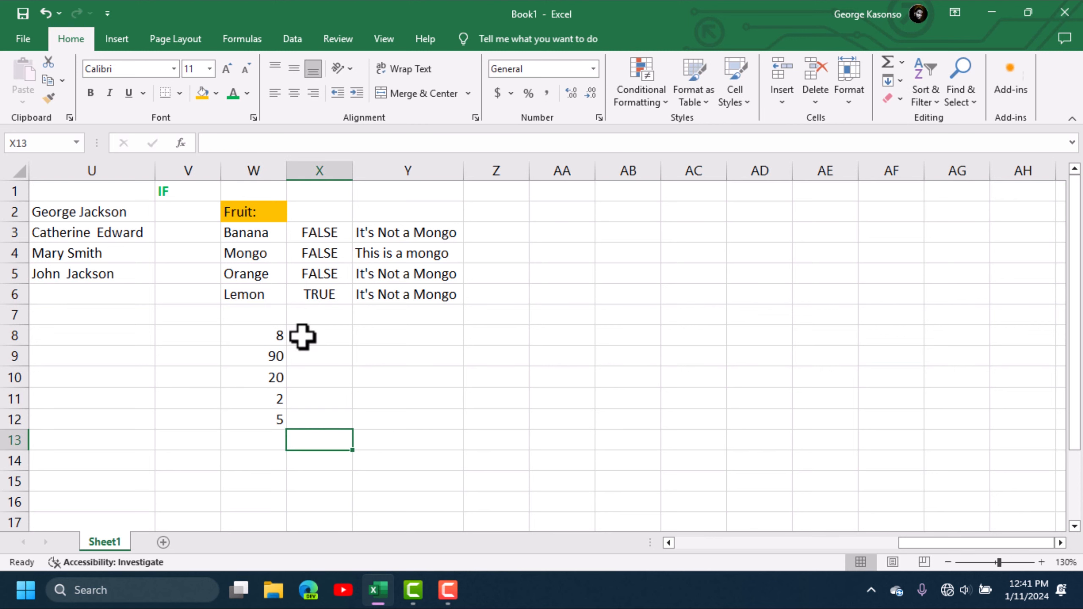
click(322, 339)
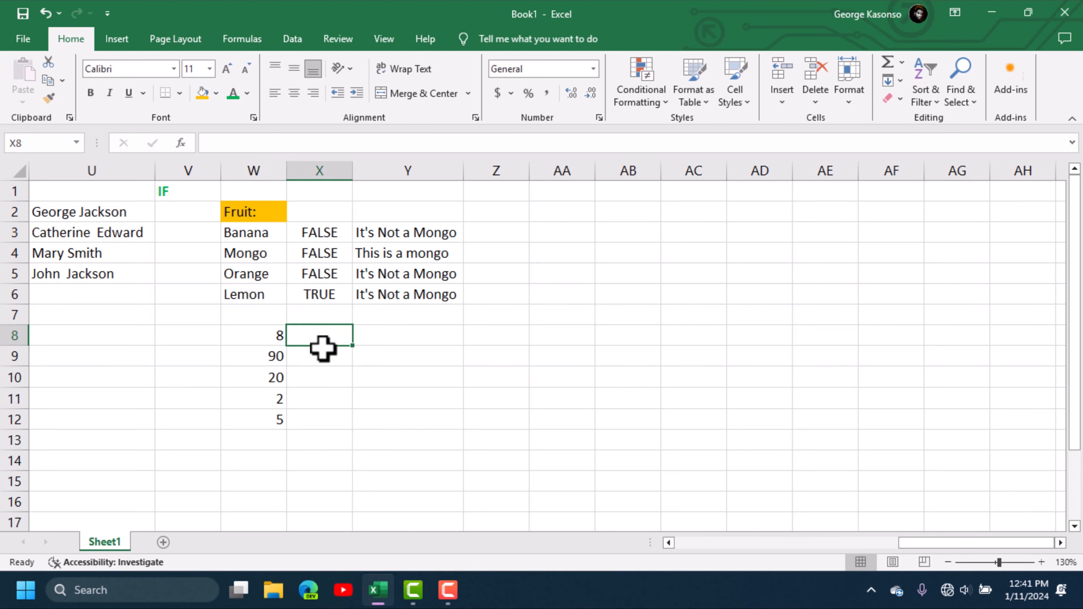
- Enter =IF(W8>15,W8*10,0) in X8
text(=if)
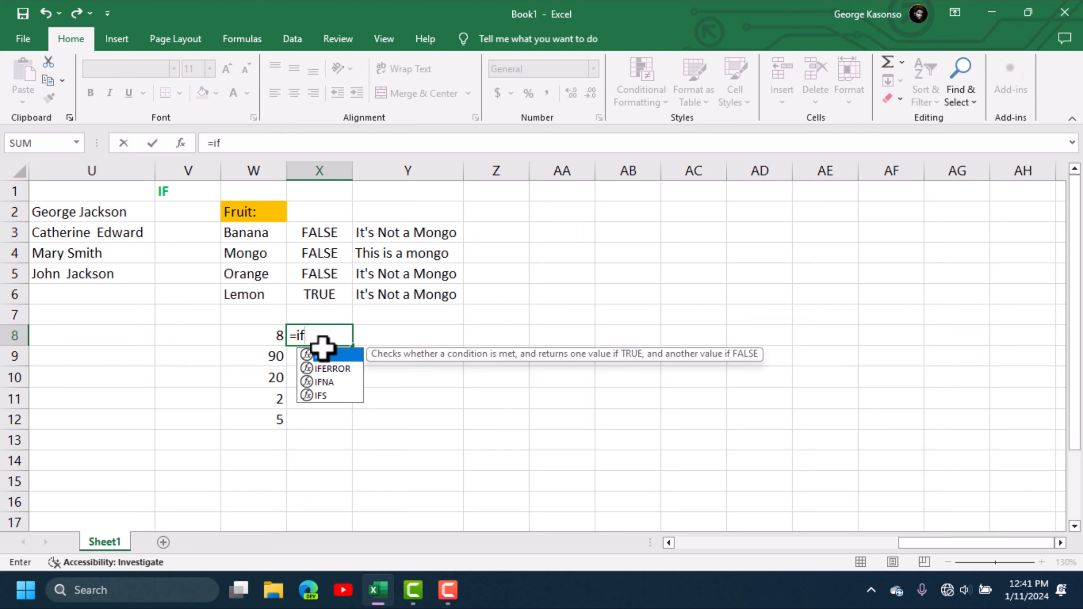
double_click(327, 354)
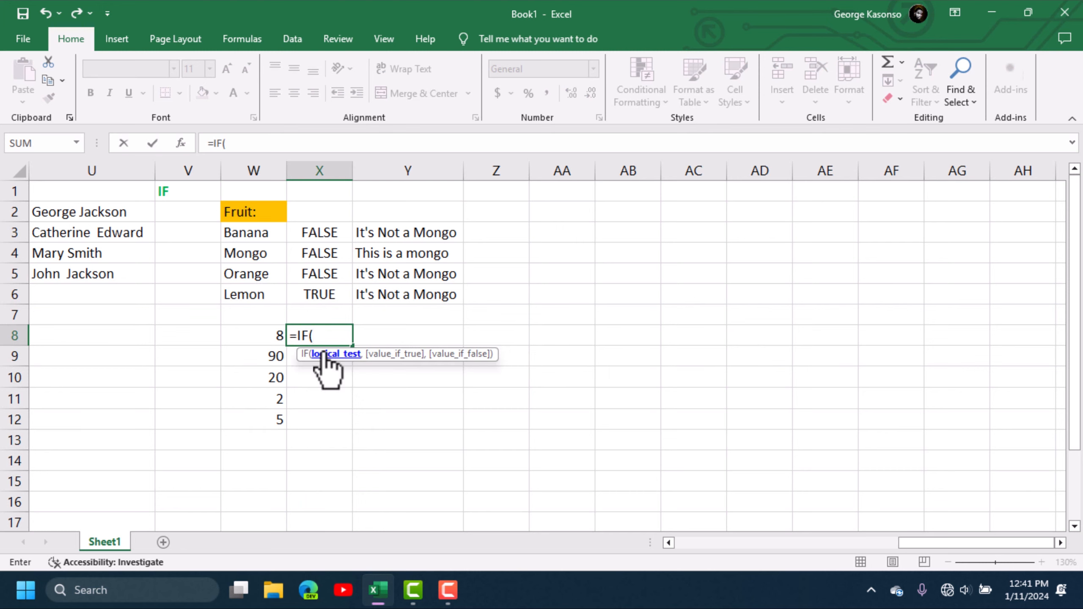
click(262, 334)
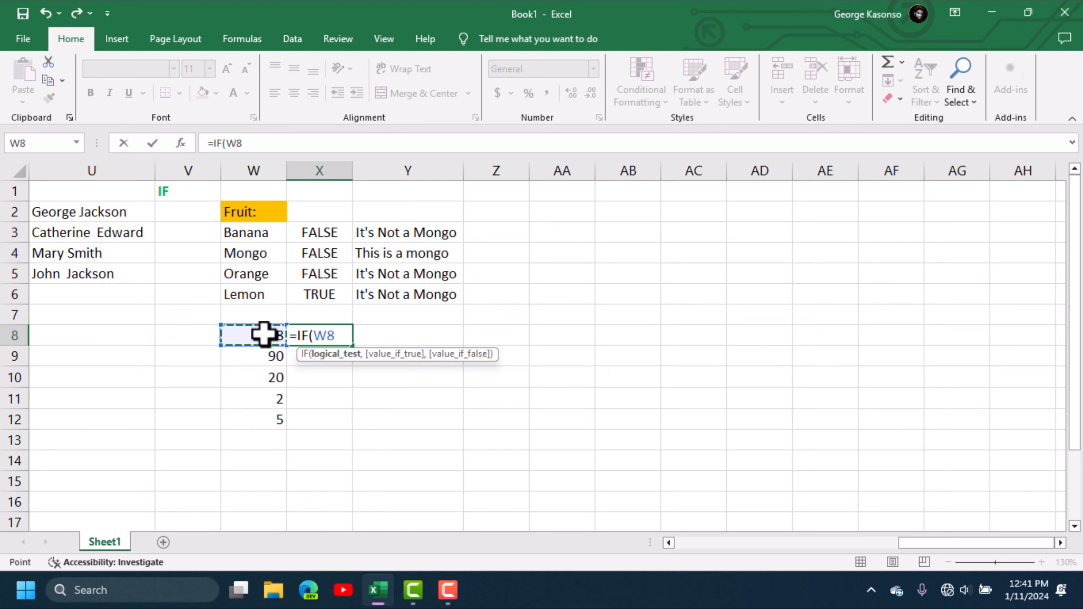
text(>15)
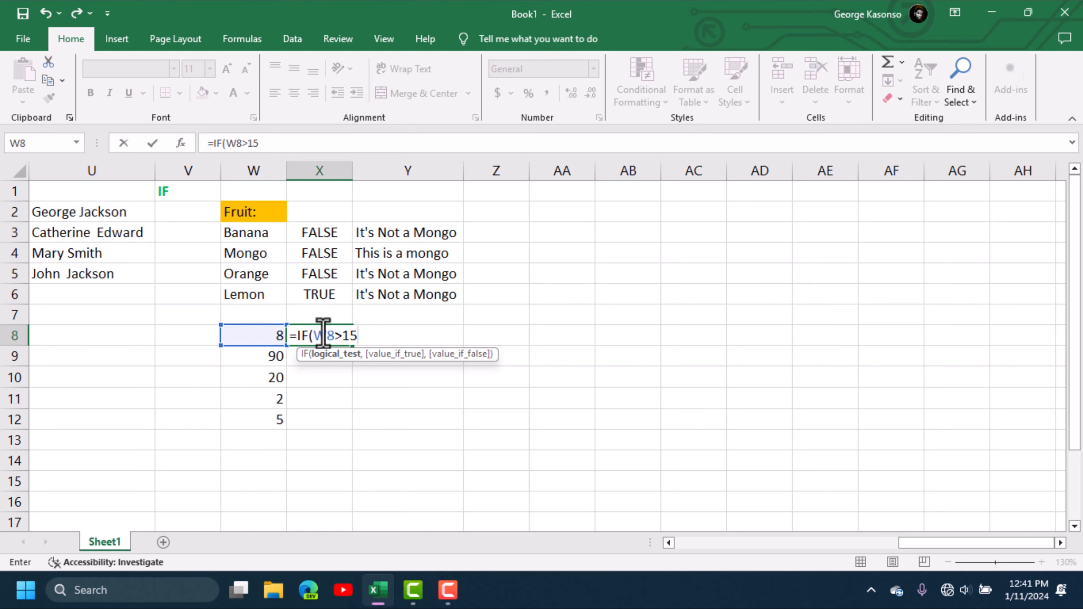
text(,)
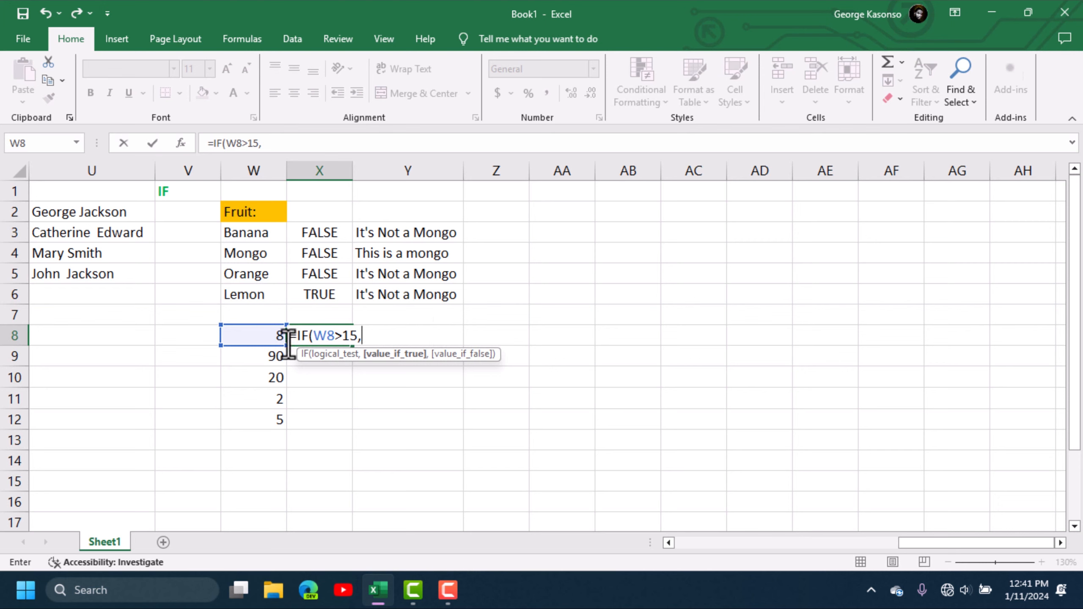
click(272, 337)
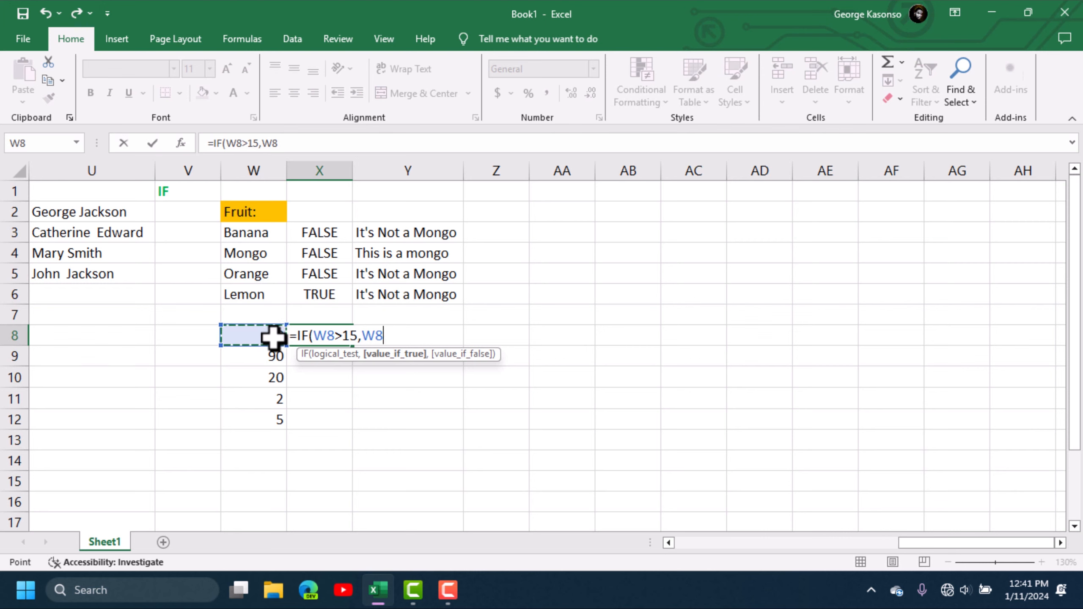
text(*10)
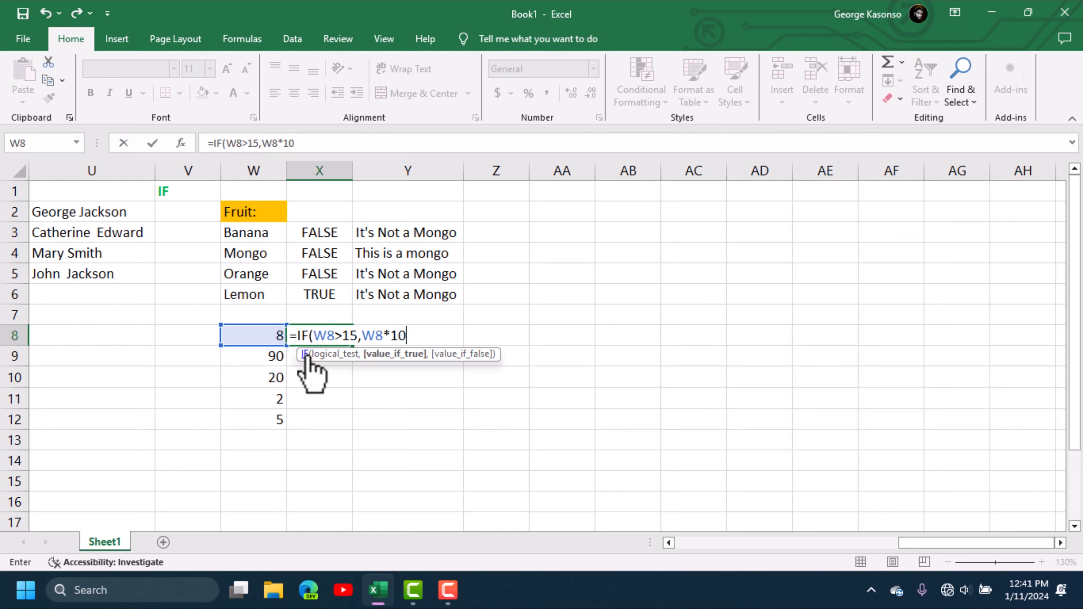
text(,)
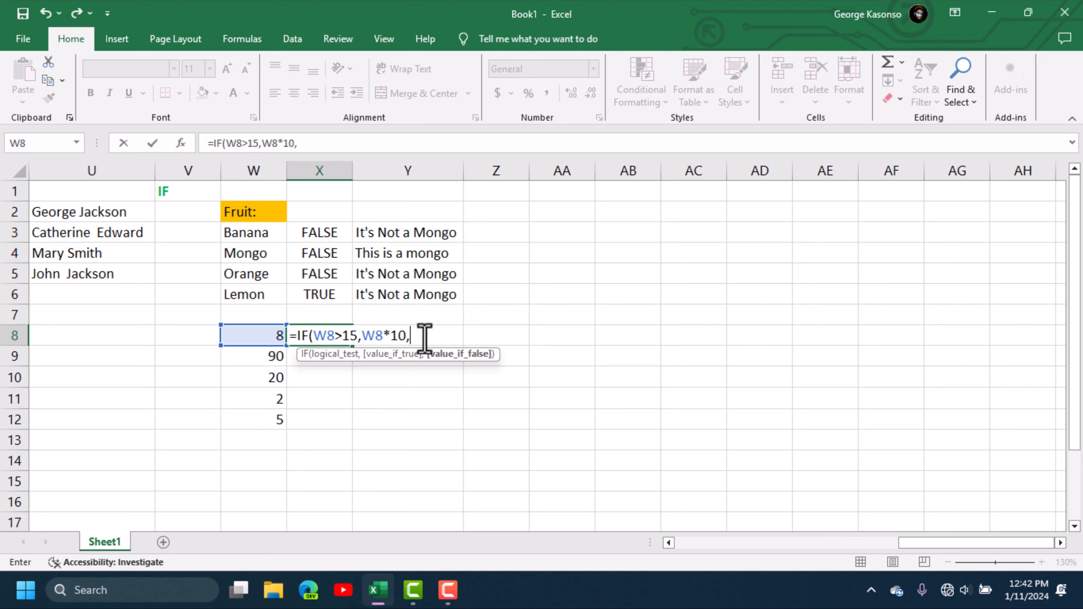
text(0)
key(Return)
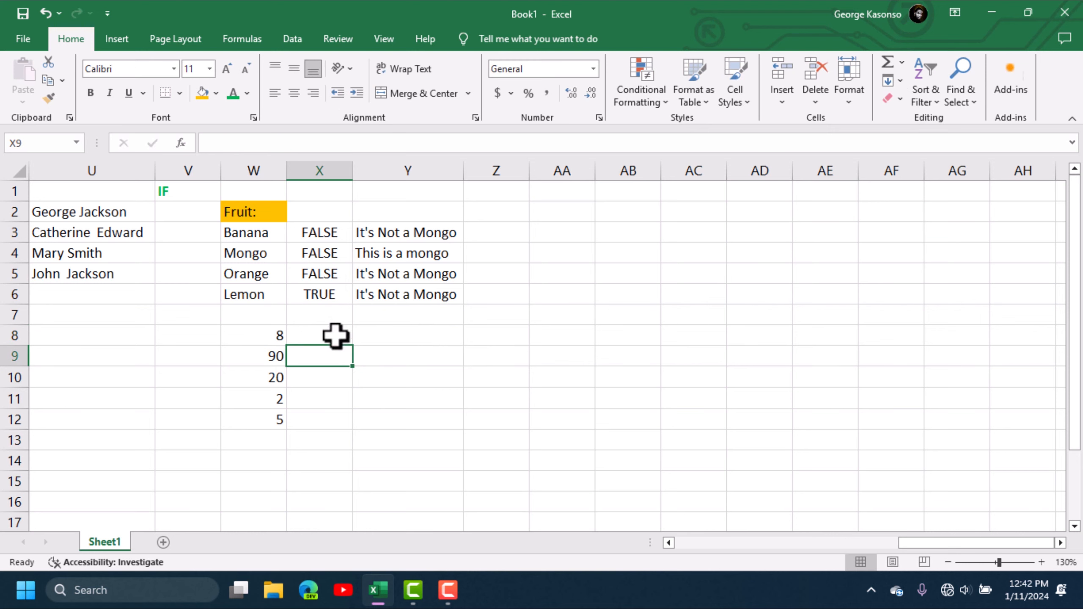
- Fill the X8 formula down to X12, giving 0, 900, 200, 0 and 0
click(336, 336)
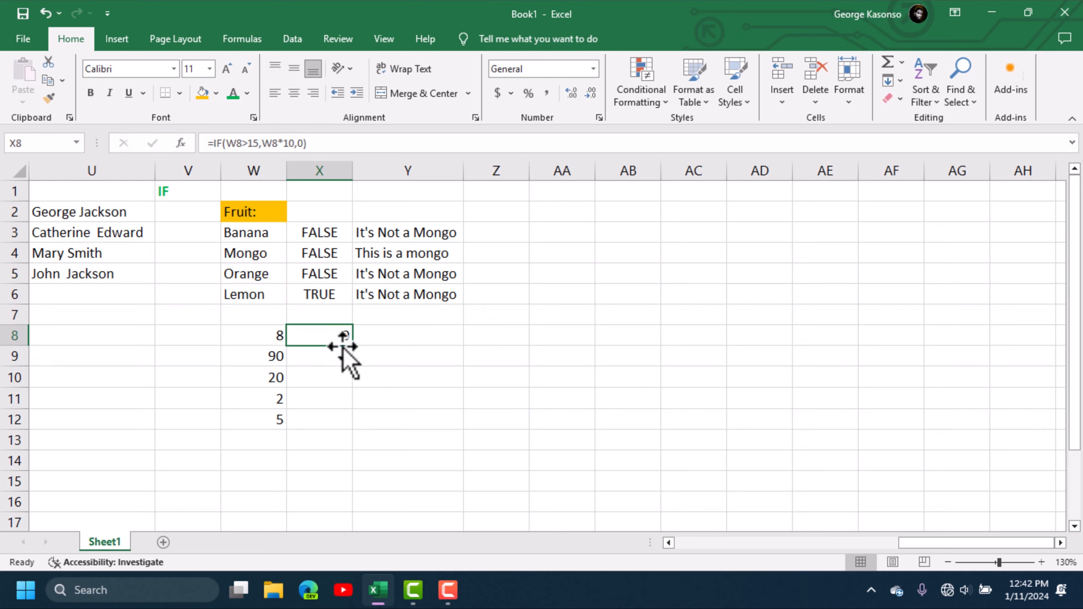
drag(354, 348, 351, 371)
click(335, 427)
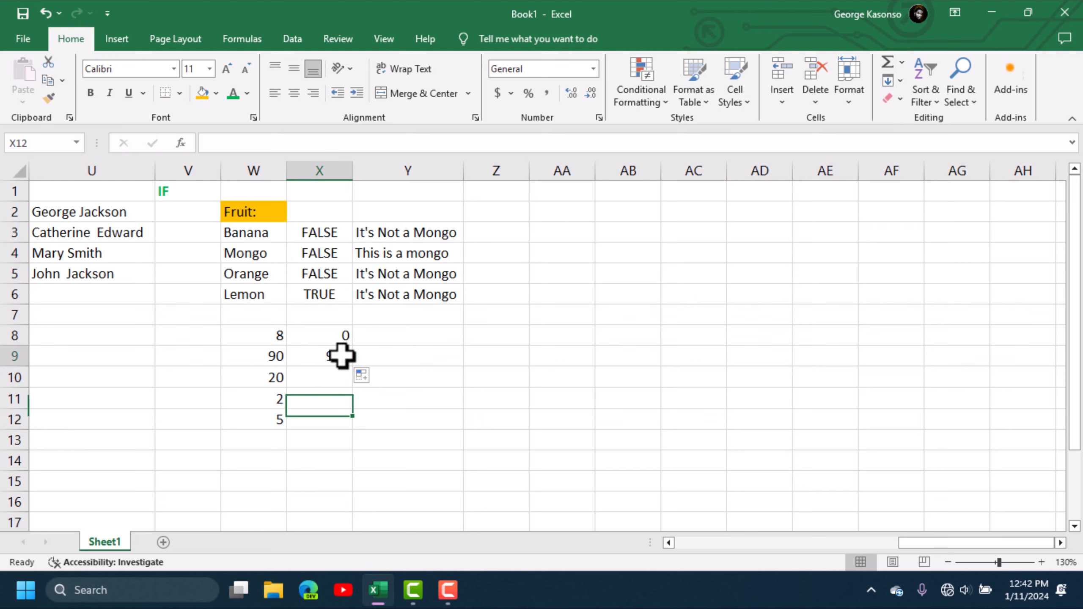
click(341, 356)
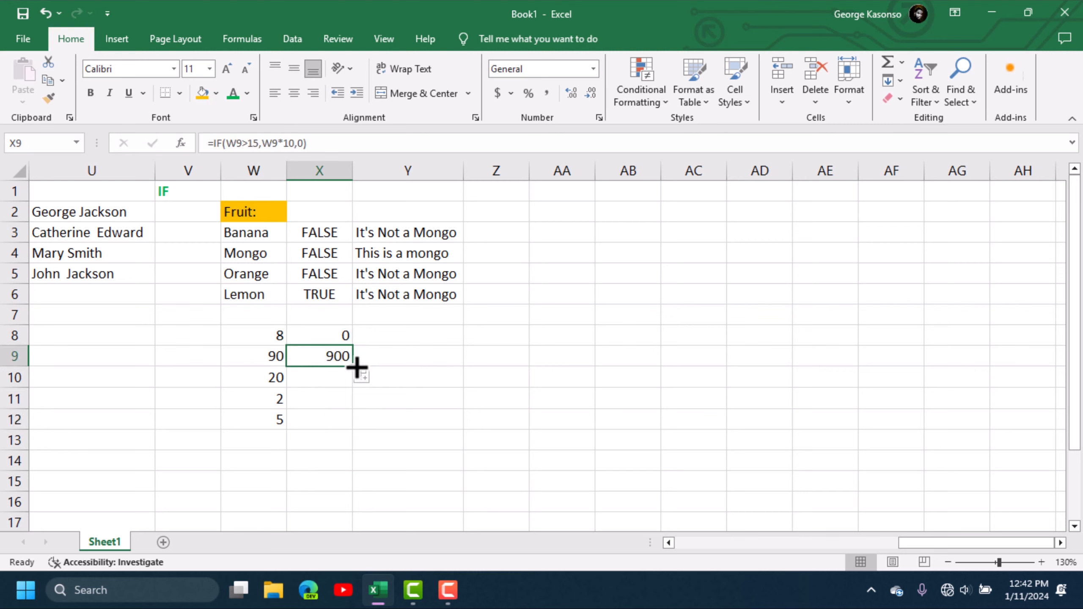
drag(353, 367, 353, 385)
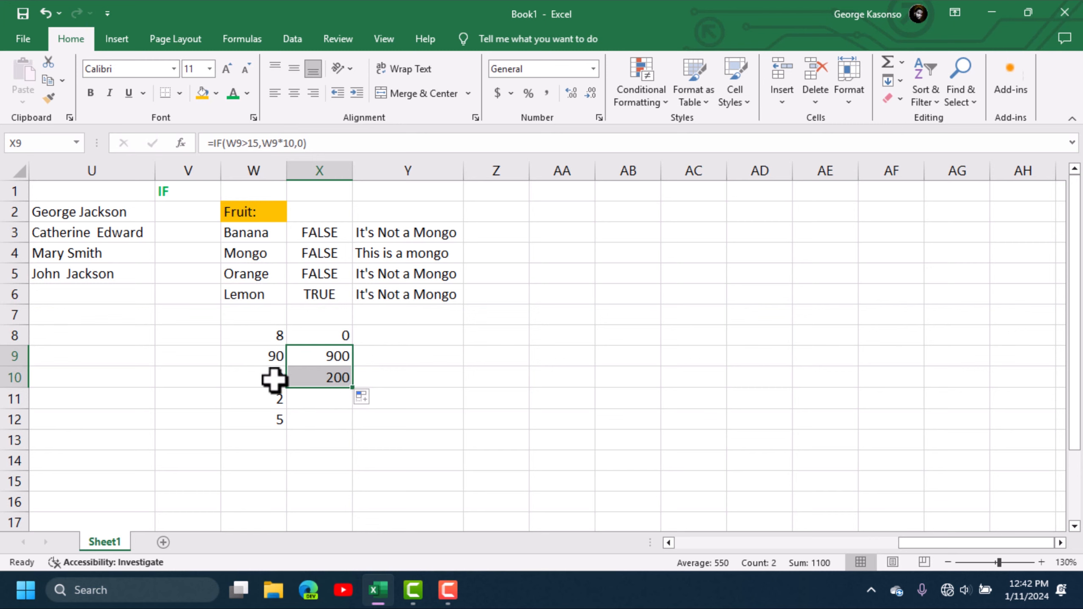
drag(356, 387, 351, 426)
click(473, 399)
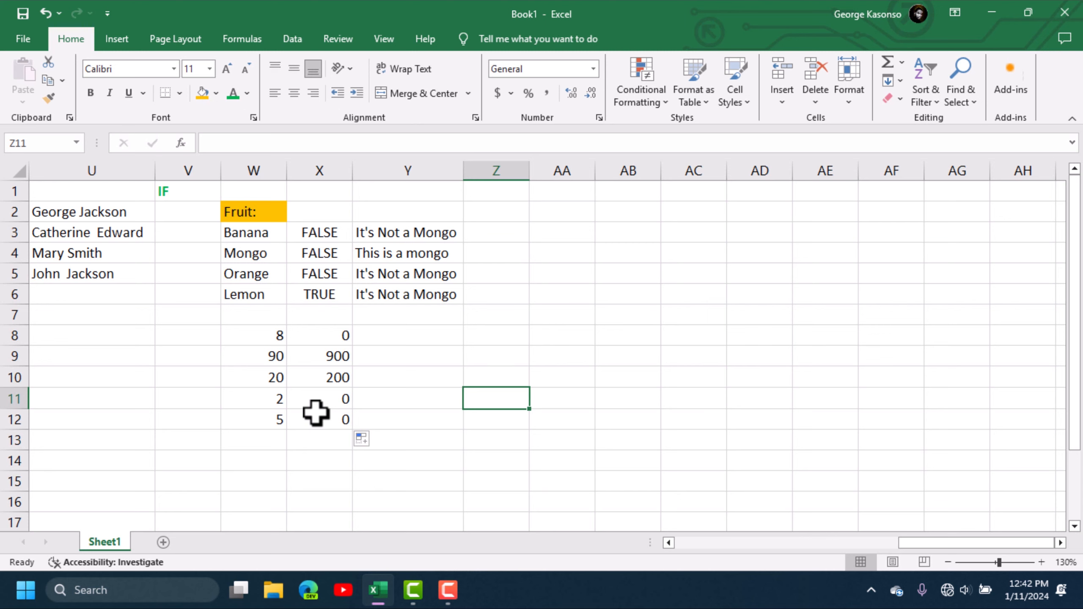
- Type =IF(W8<15,W8-10,W8/10 into Y8, fixing a stray comma after W8
click(402, 337)
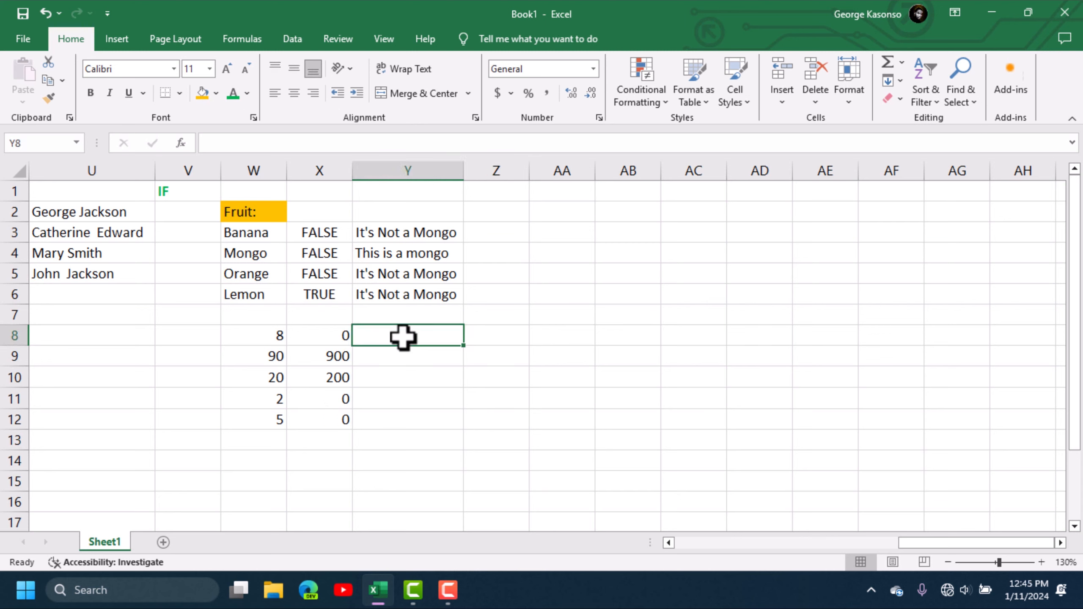
text(=if)
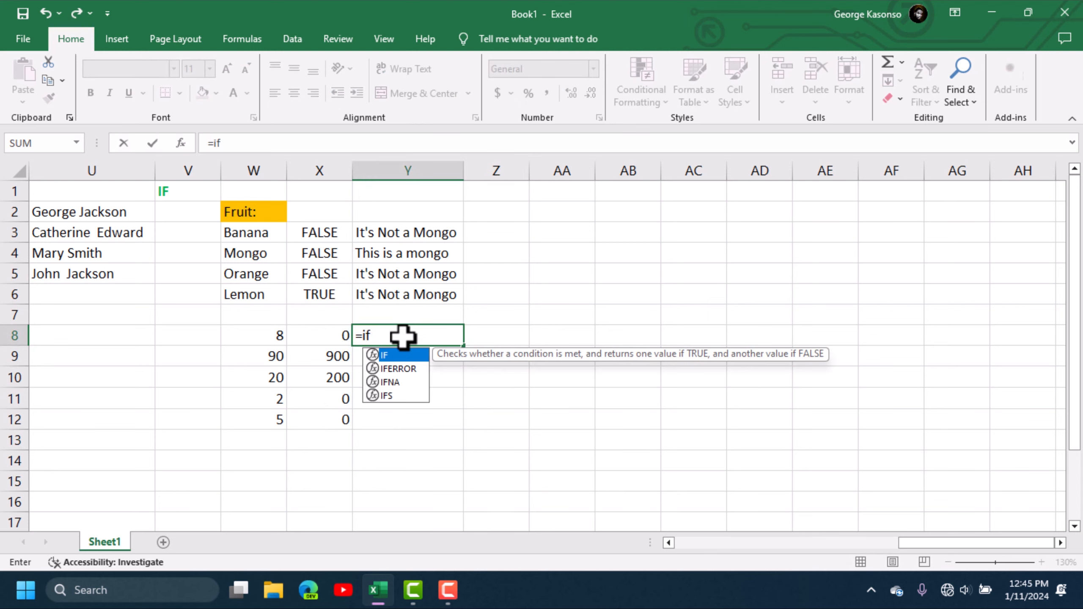
key(Tab)
click(278, 337)
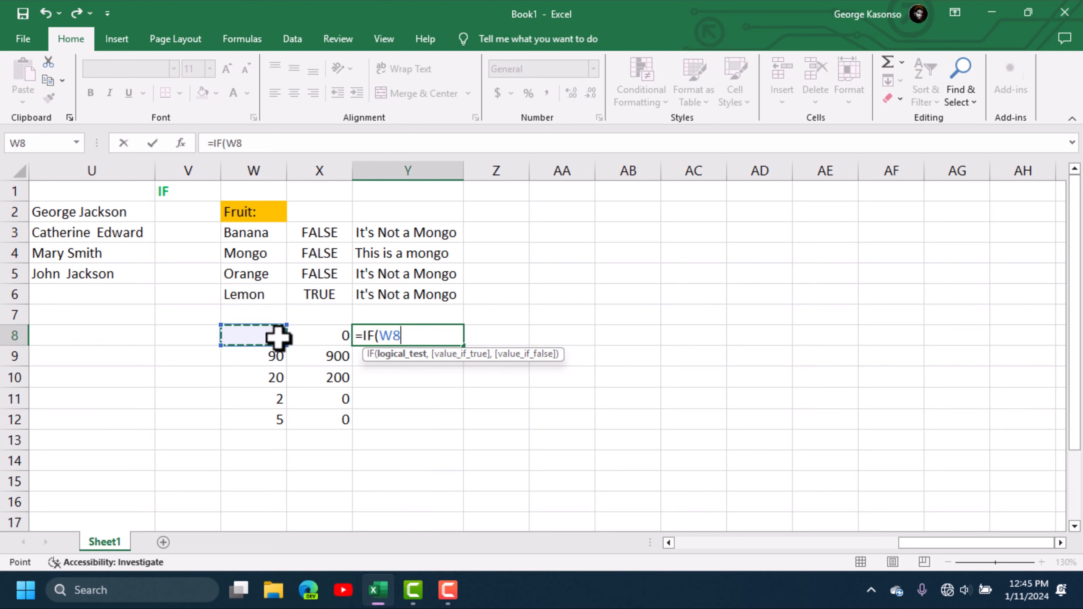
text(,)
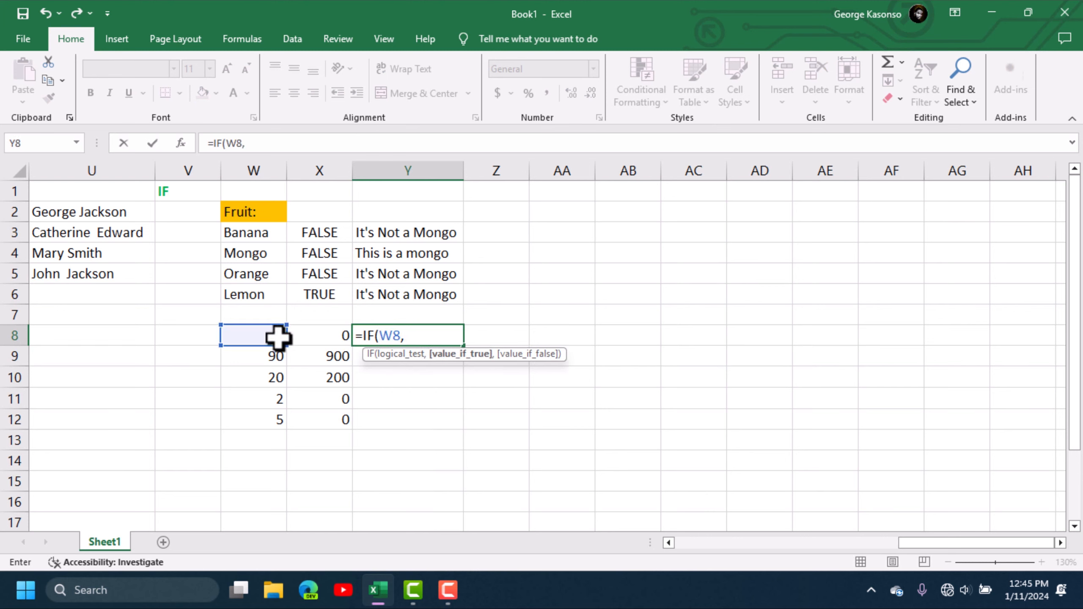
key(BackSpace)
text(<)
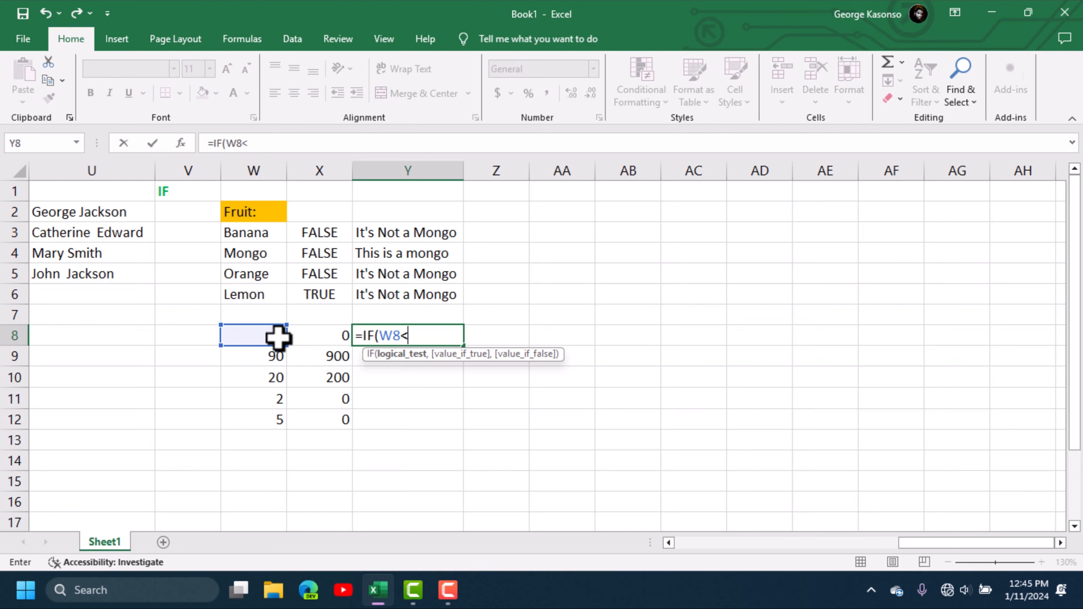
text(15)
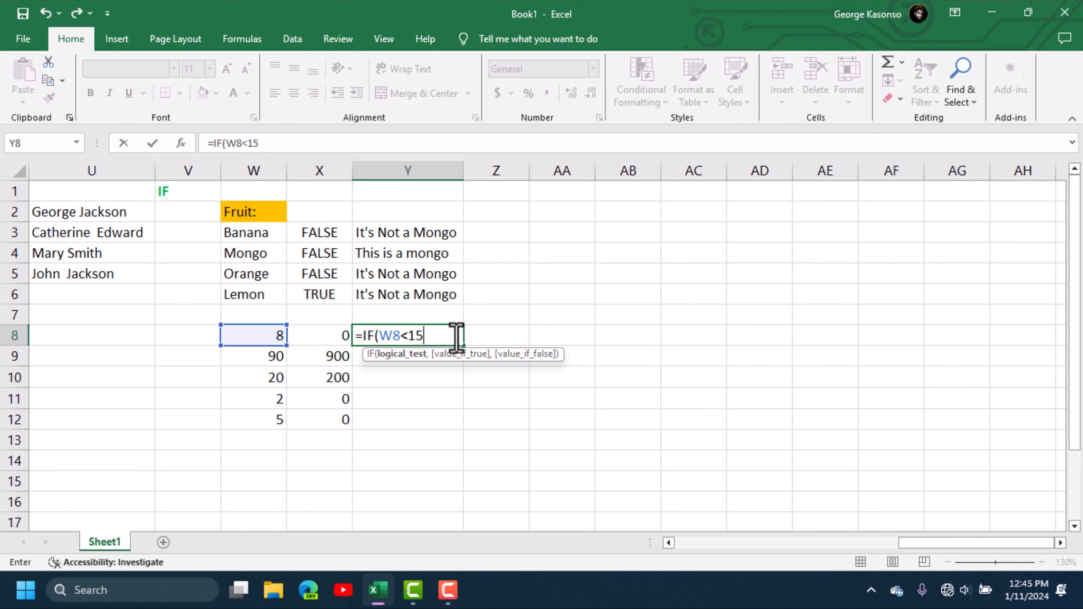
text(,)
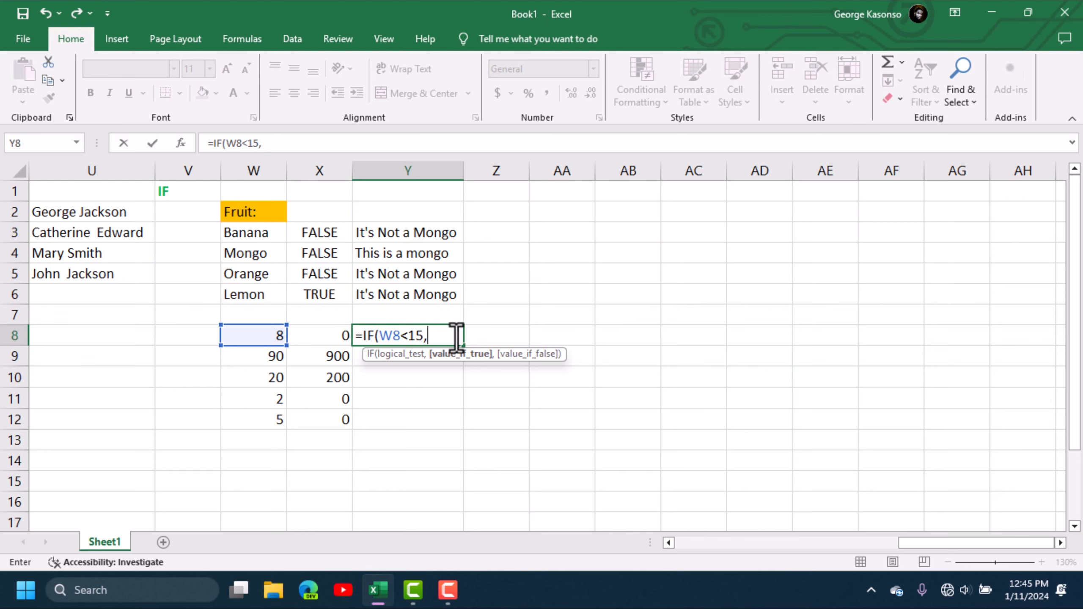
click(252, 331)
text(-)
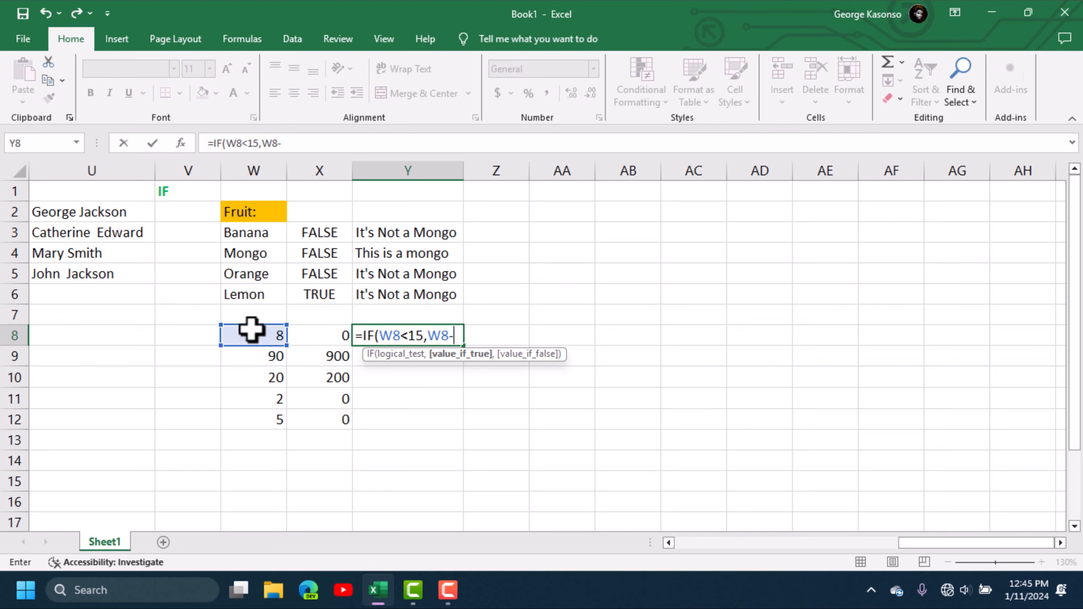
text(10,)
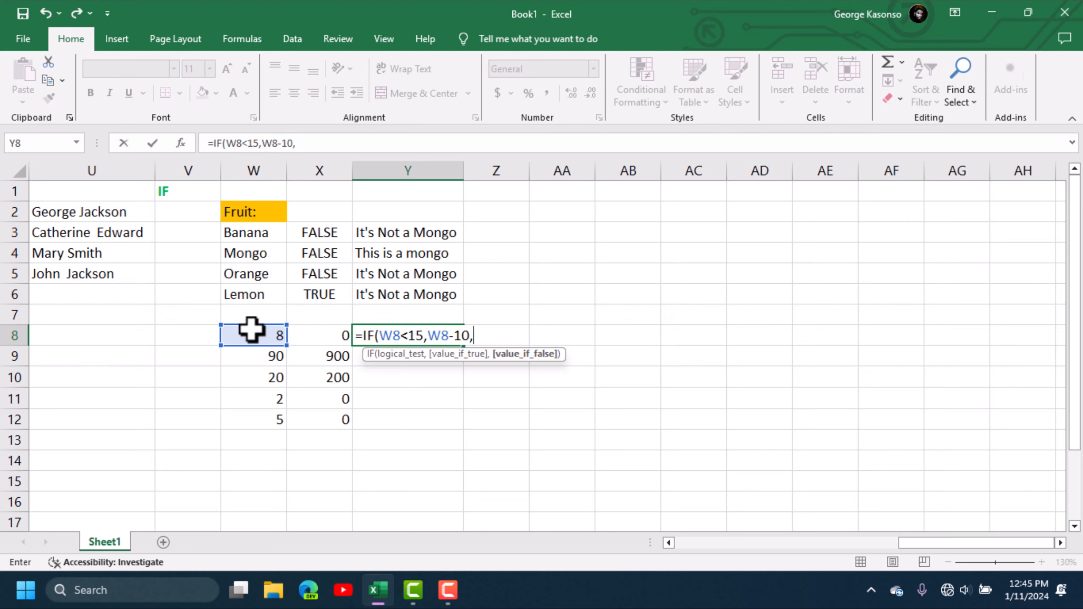
click(252, 331)
text(/)
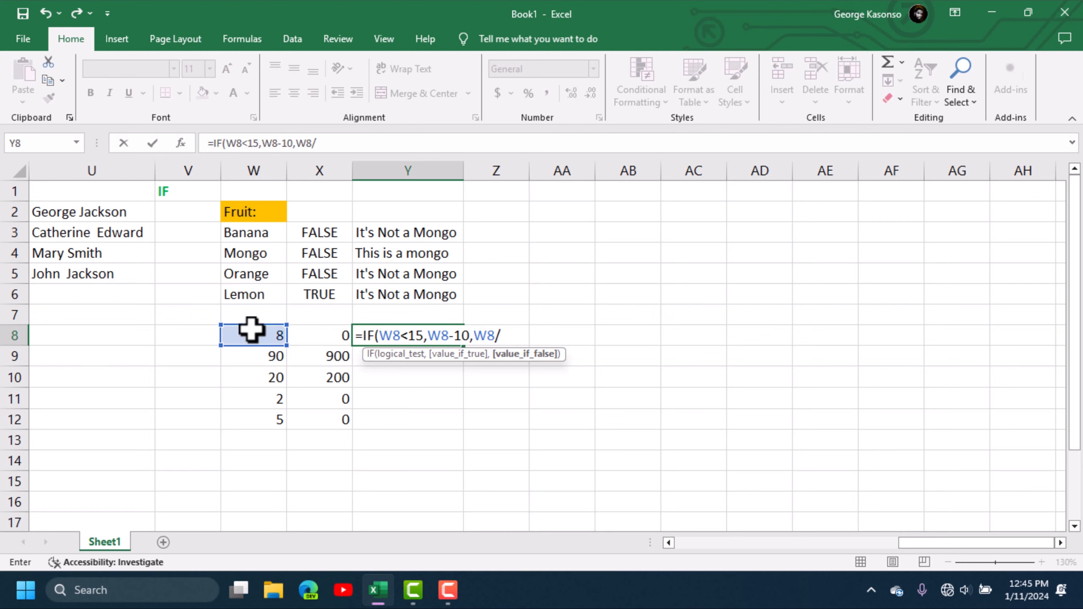
text(10)
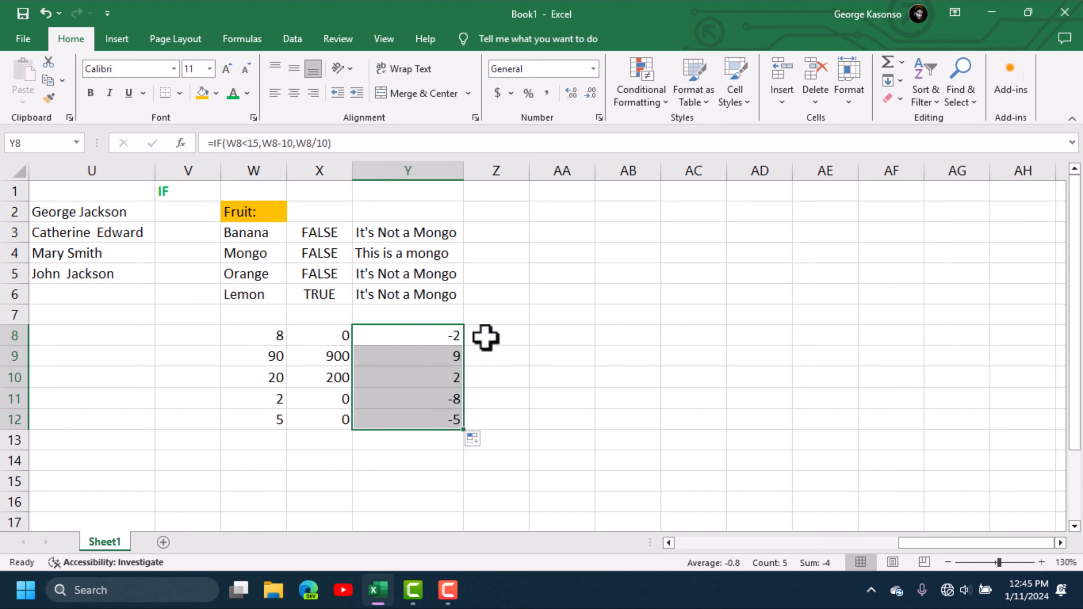
- Enter Yes in W14 and begin an =if formula in X14
click(262, 461)
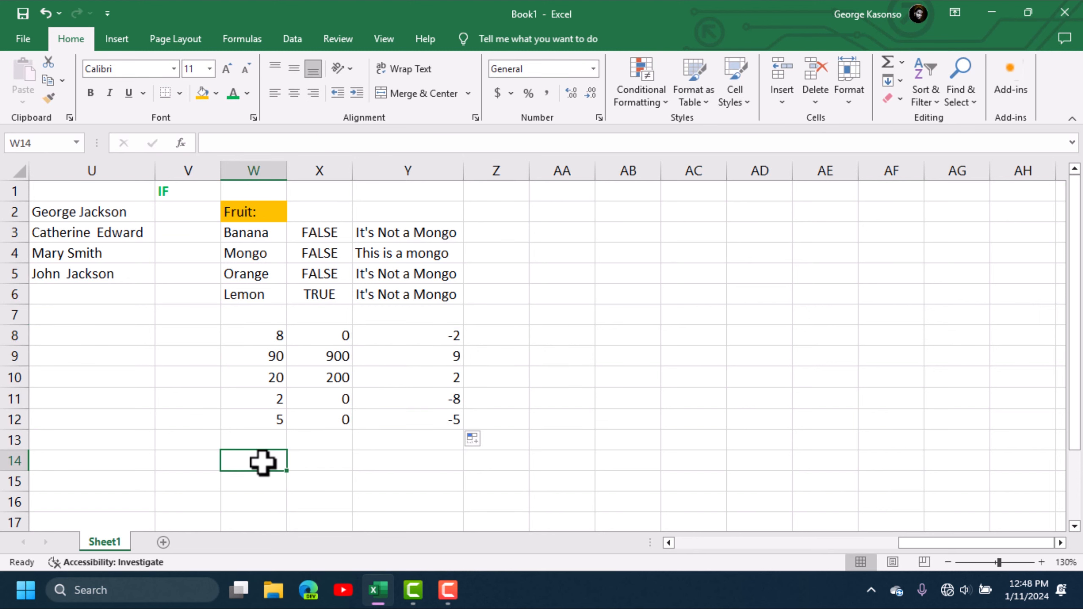
text(Yes)
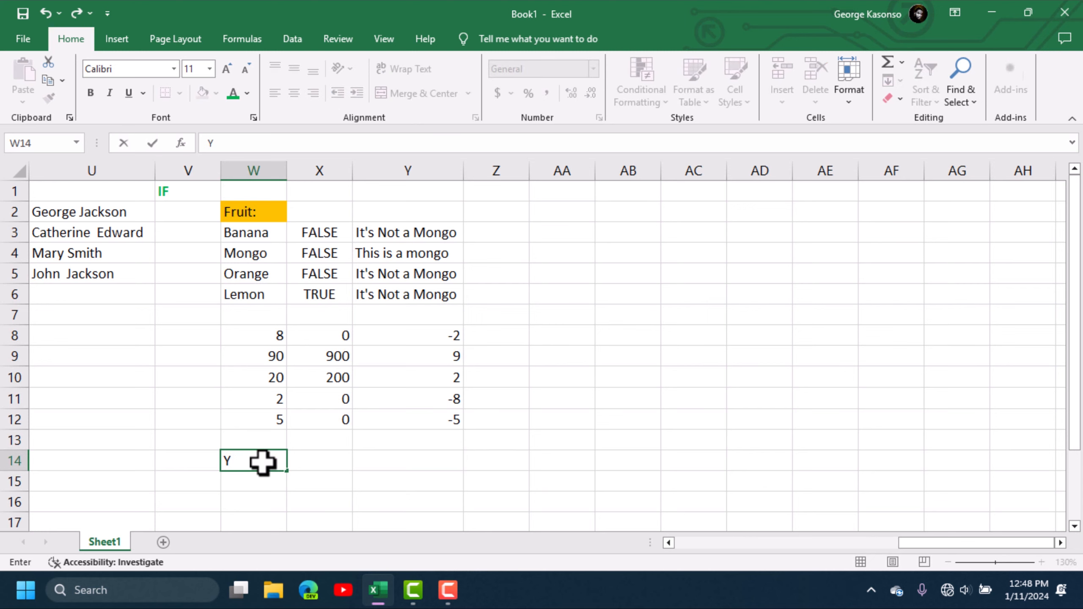
click(317, 459)
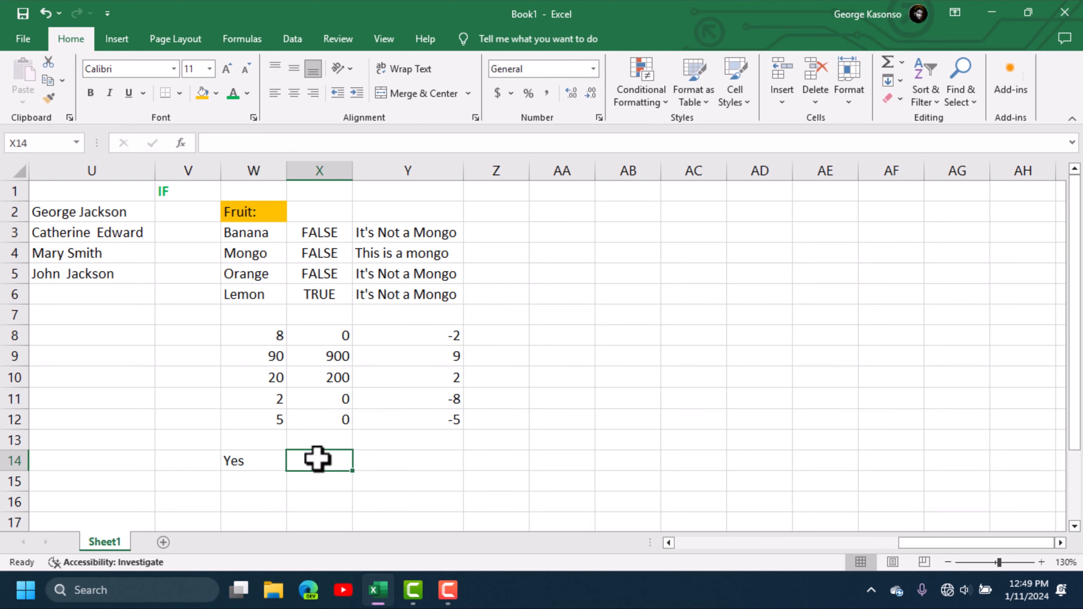
text(=)
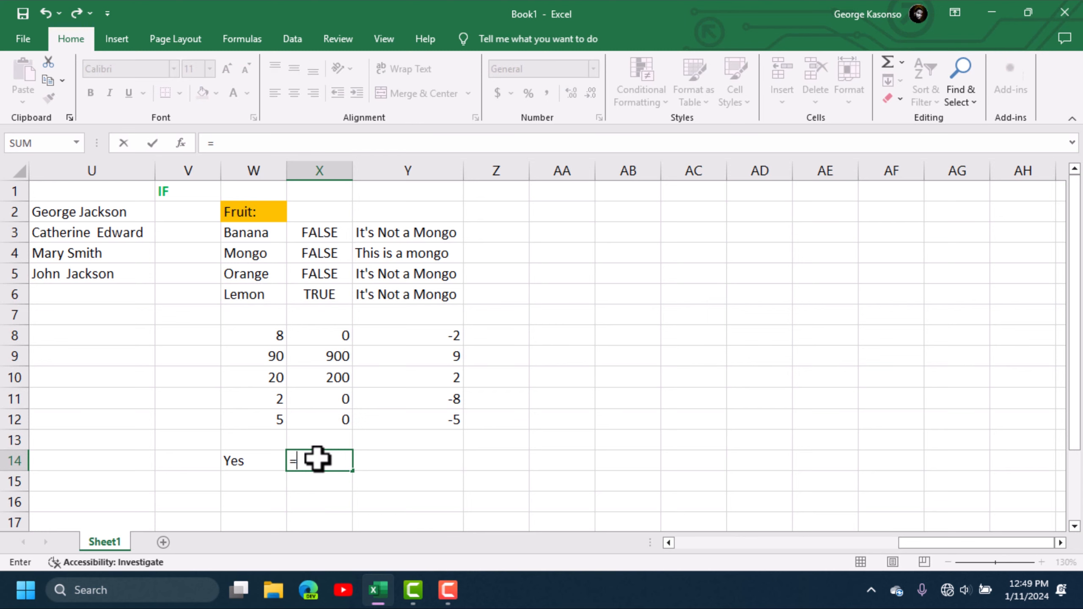
text(if)
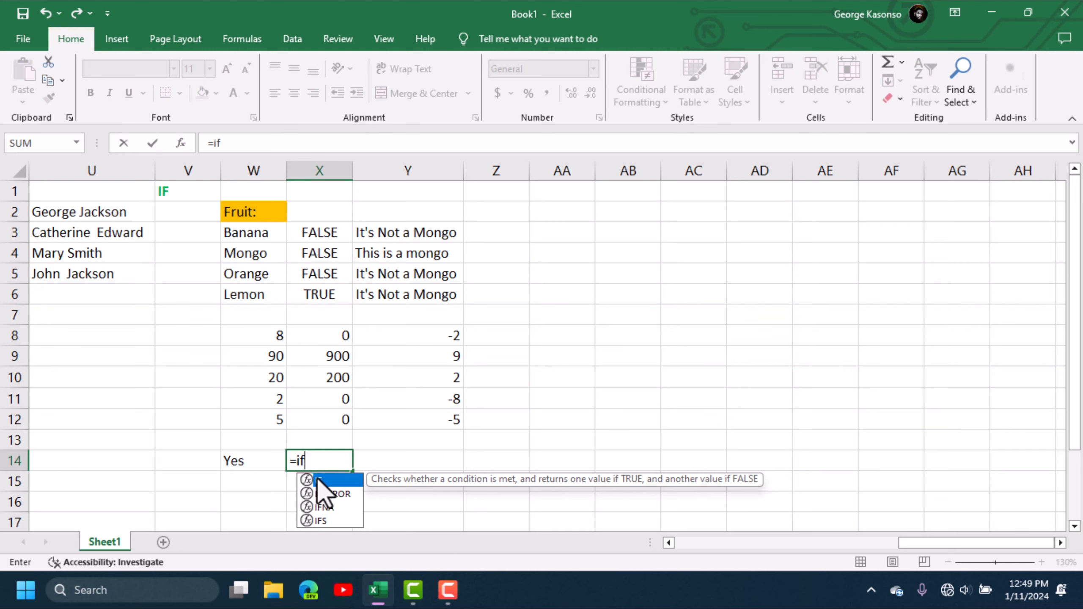
- Build =IF(W14="Yes",SUM(W8:W12),AVERAGE(W8:W12 in X14 and submit it
key(Tab)
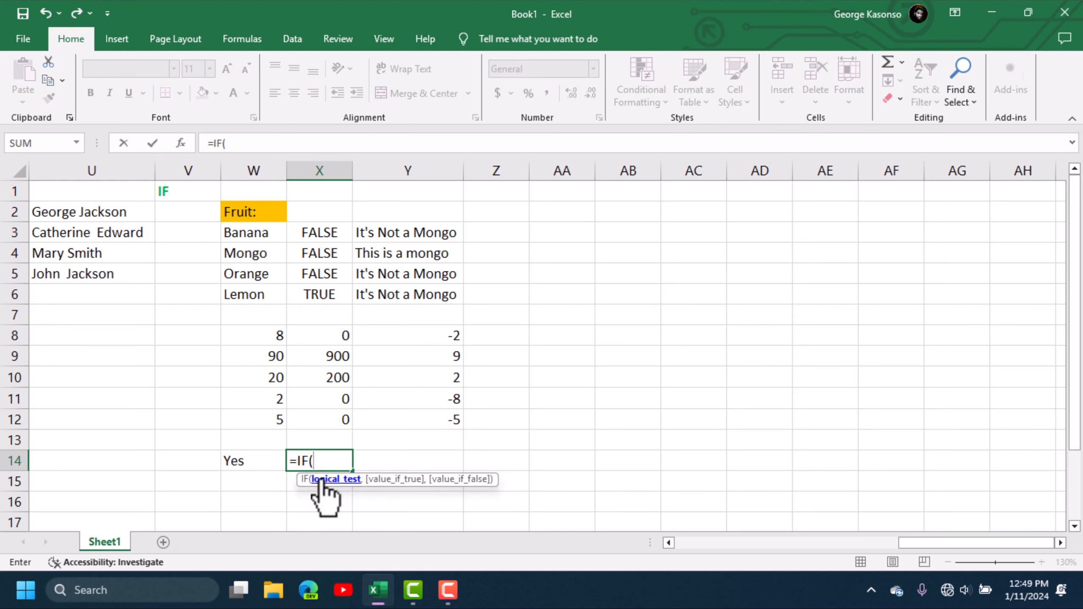
click(247, 467)
text(=)
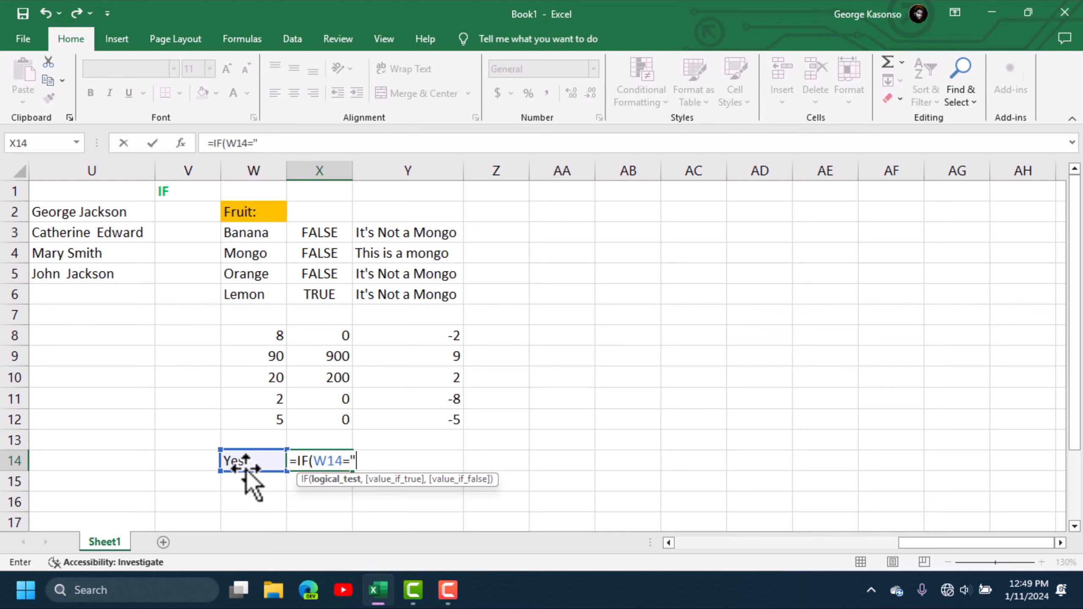
text("Yes",)
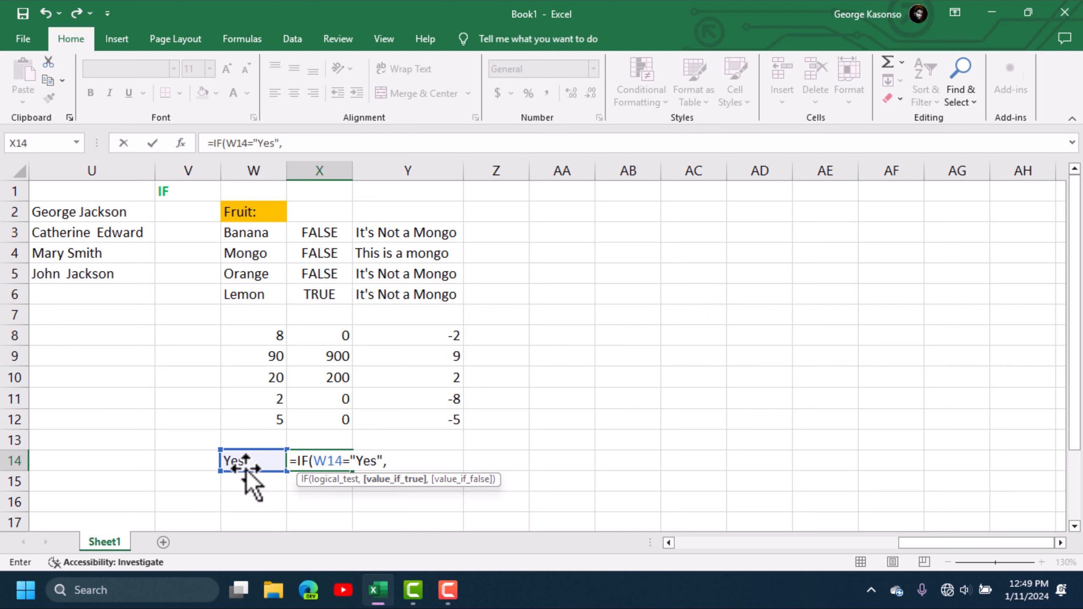
text(su)
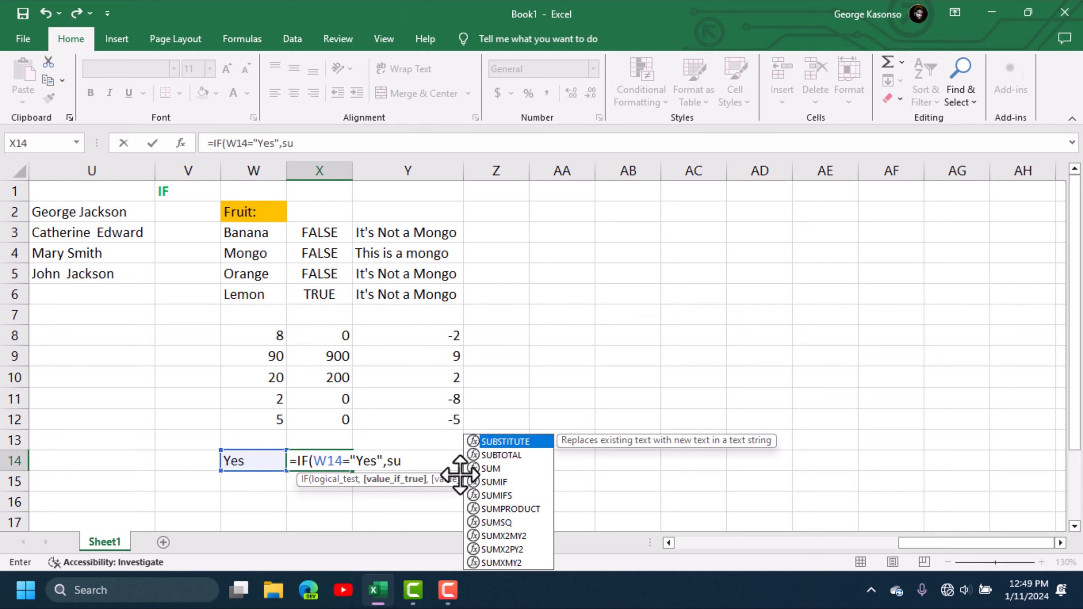
double_click(497, 468)
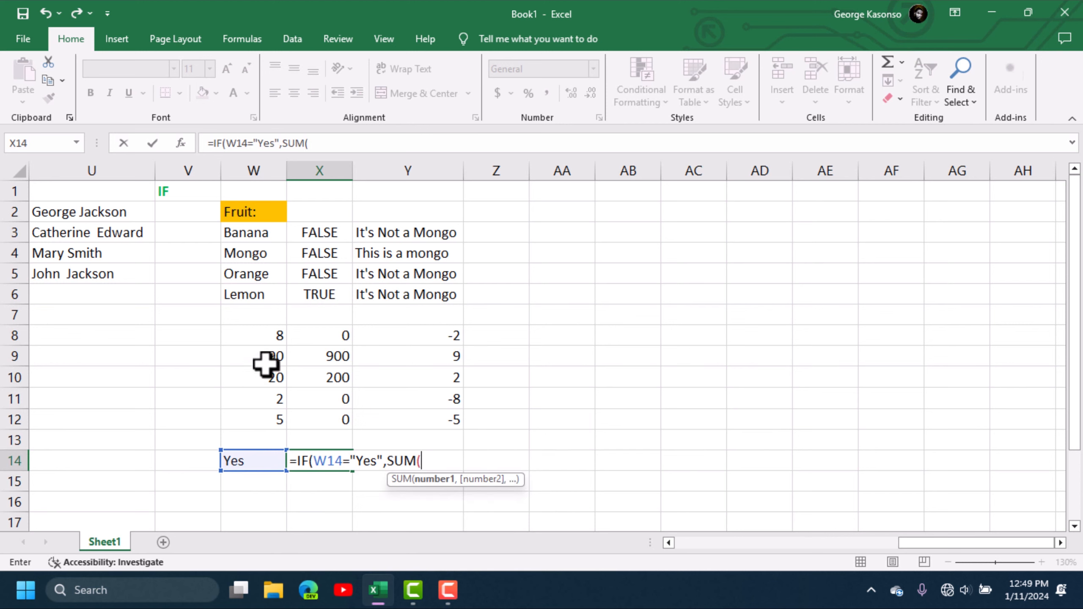
drag(281, 335, 278, 420)
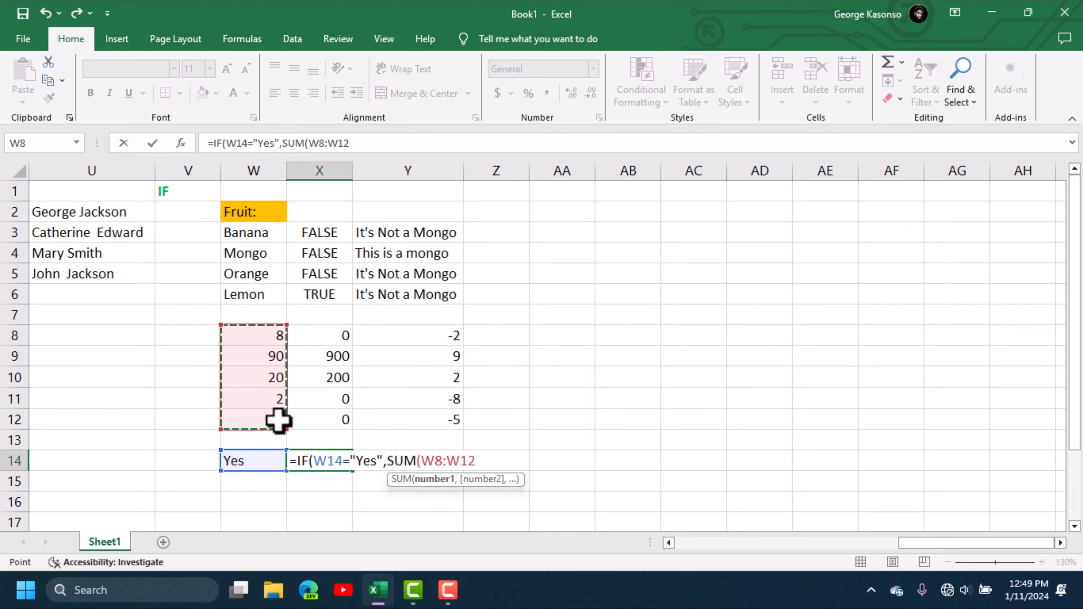
text())
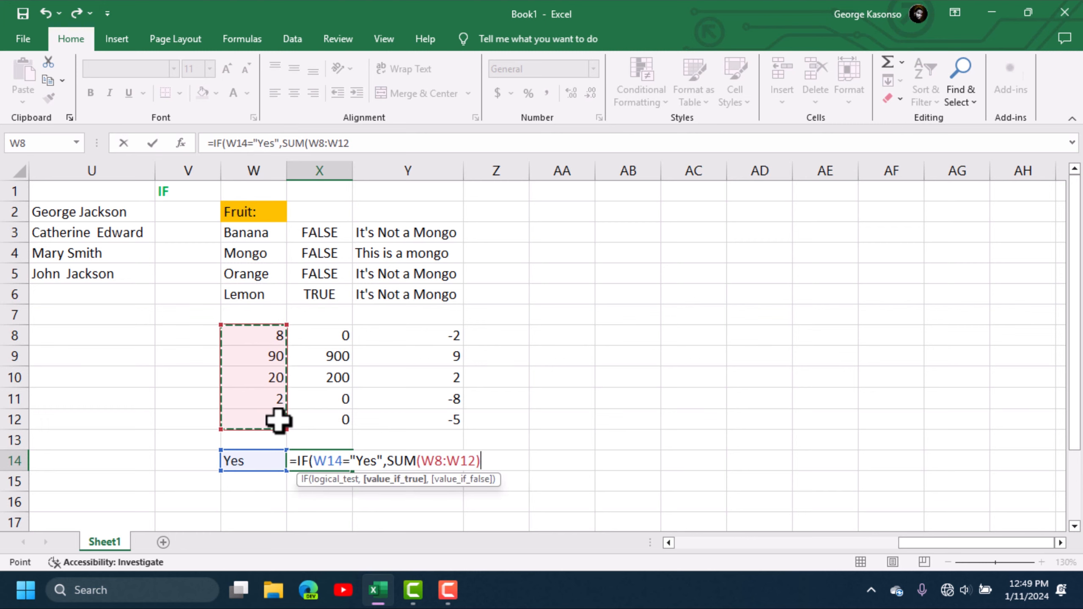
text(,)
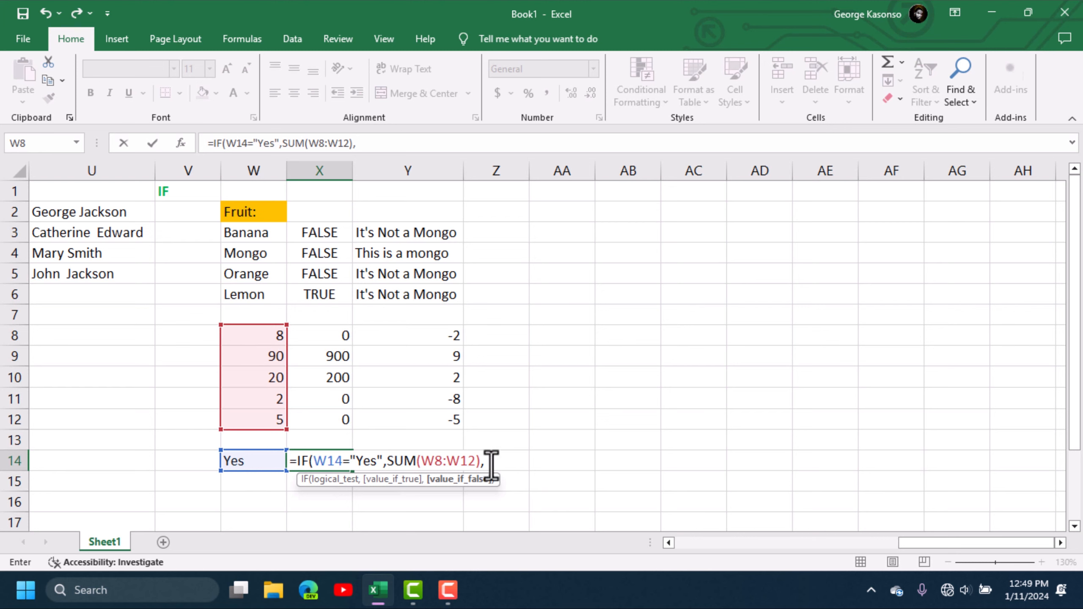
text(av)
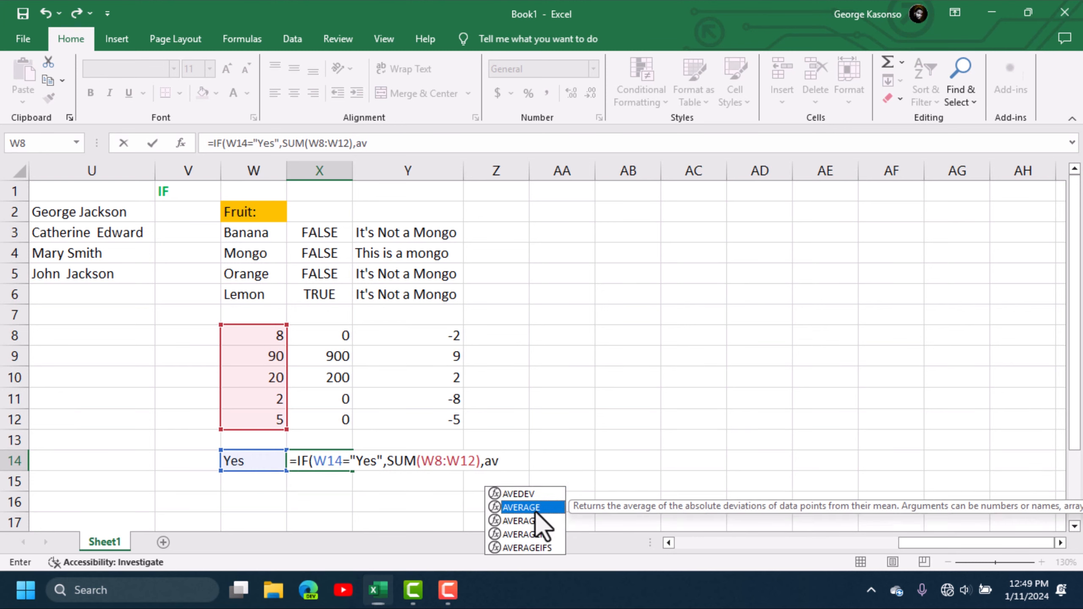
double_click(539, 507)
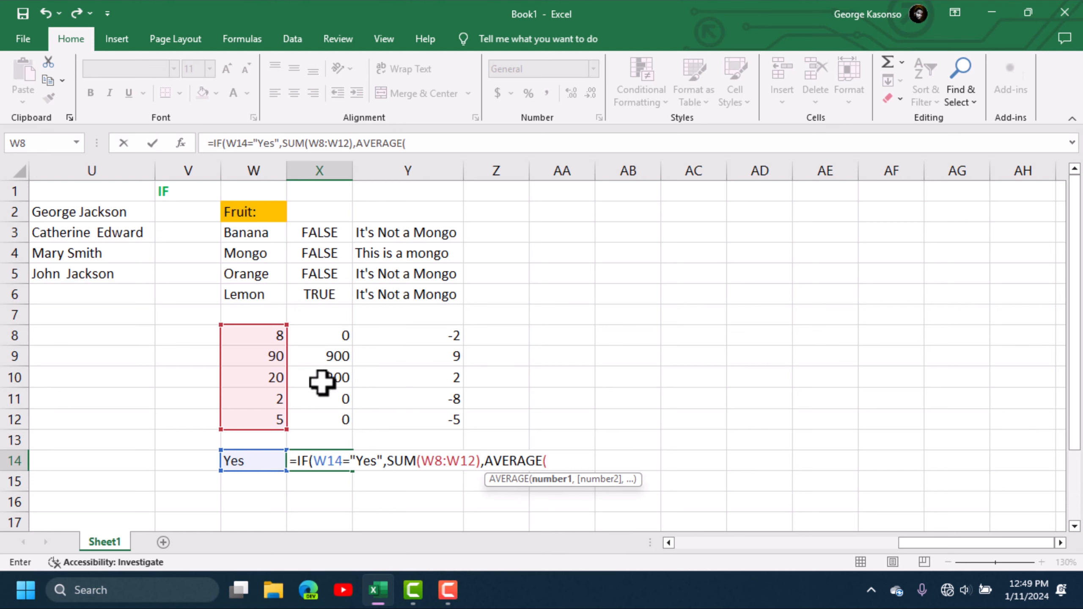
drag(257, 338, 274, 425)
key(Return)
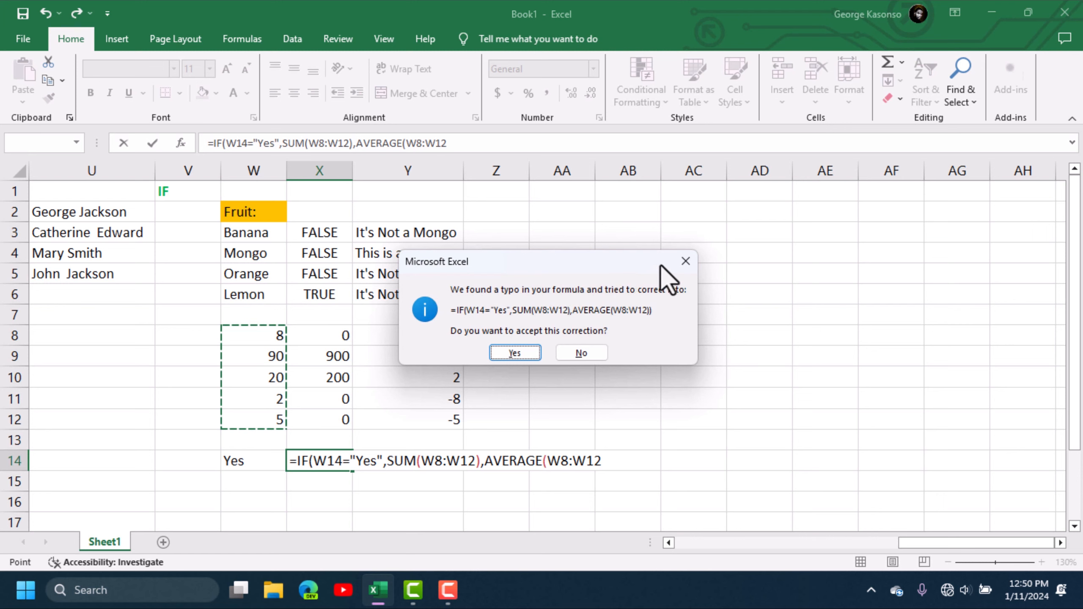
- Dismiss the correction prompt, add the closing parentheses and commit X14, returning 125
click(684, 261)
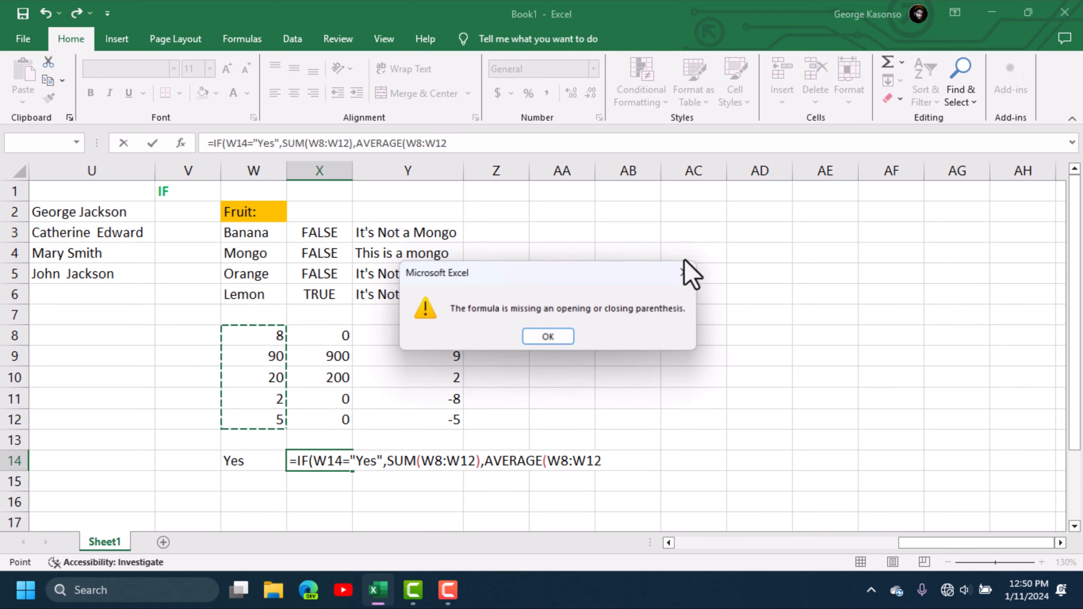
click(550, 336)
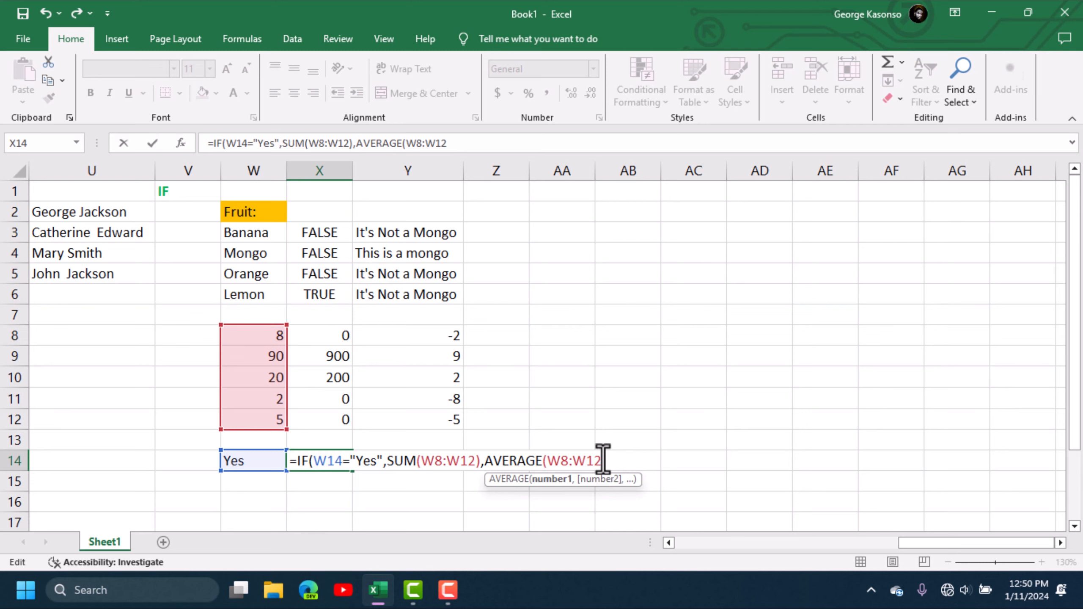
text())
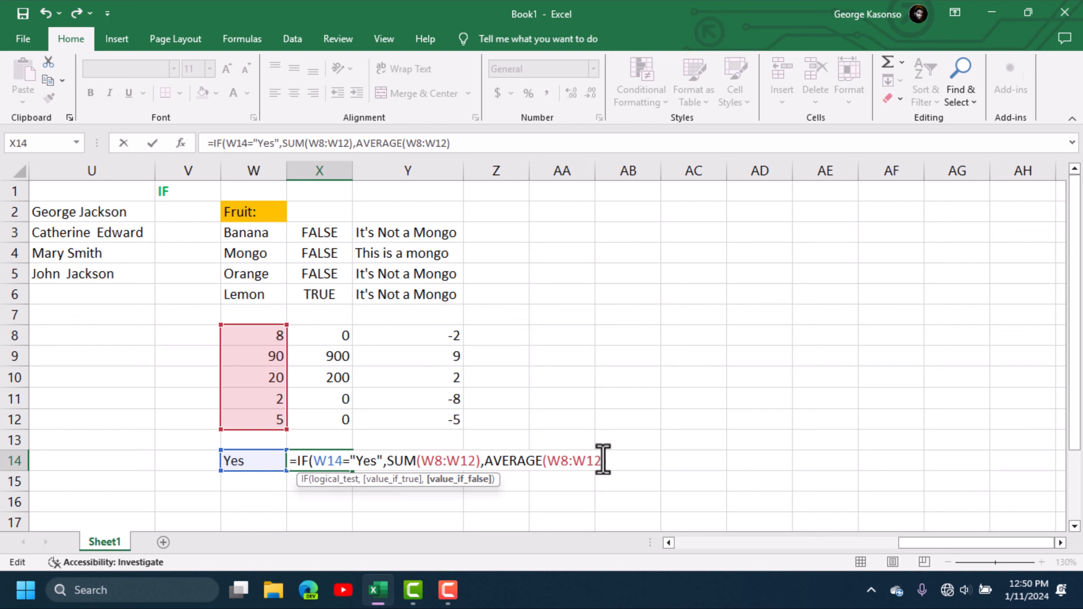
text())
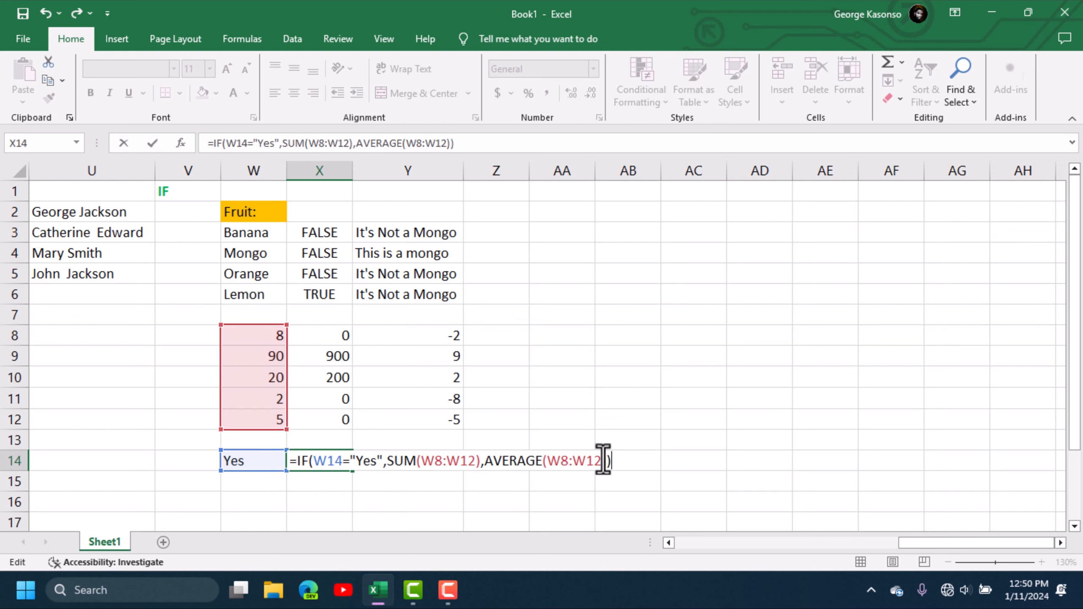
key(Return)
click(359, 484)
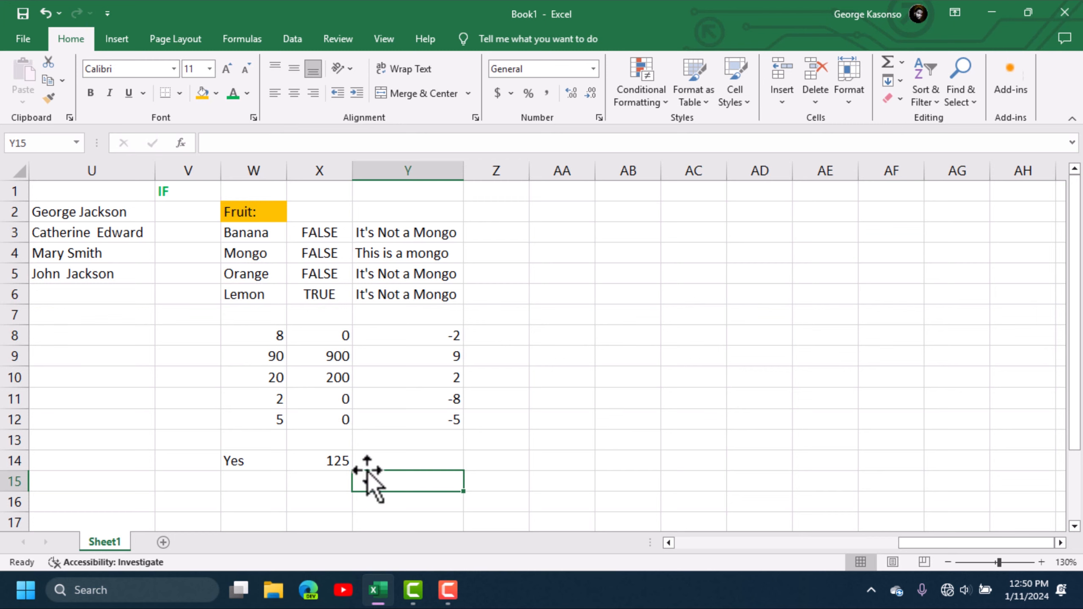
- Add =SUM(W8:W12) in X15, showing 125
click(337, 478)
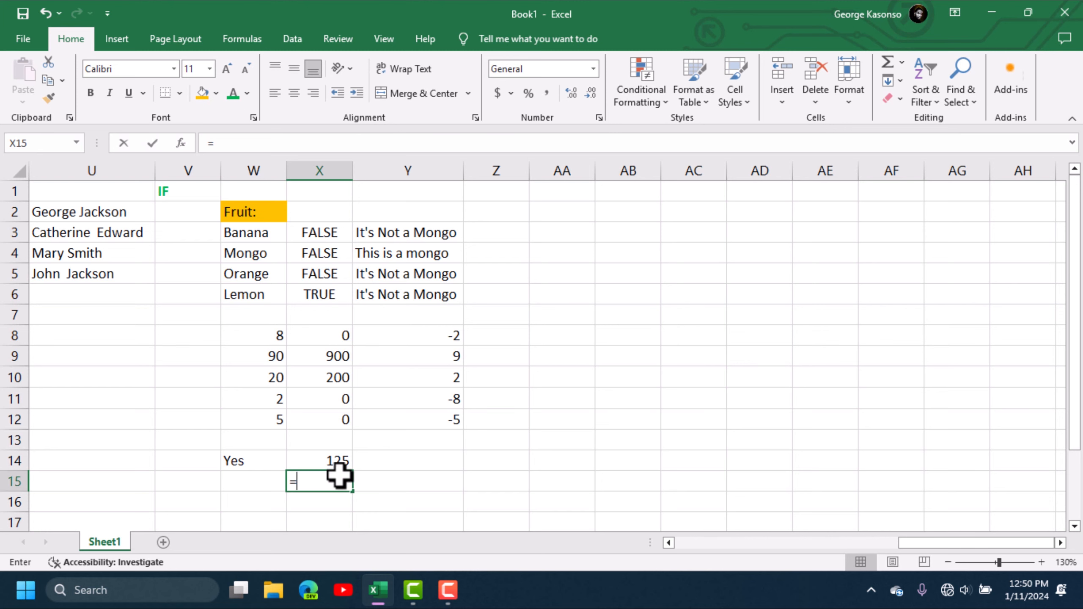
text(=sum)
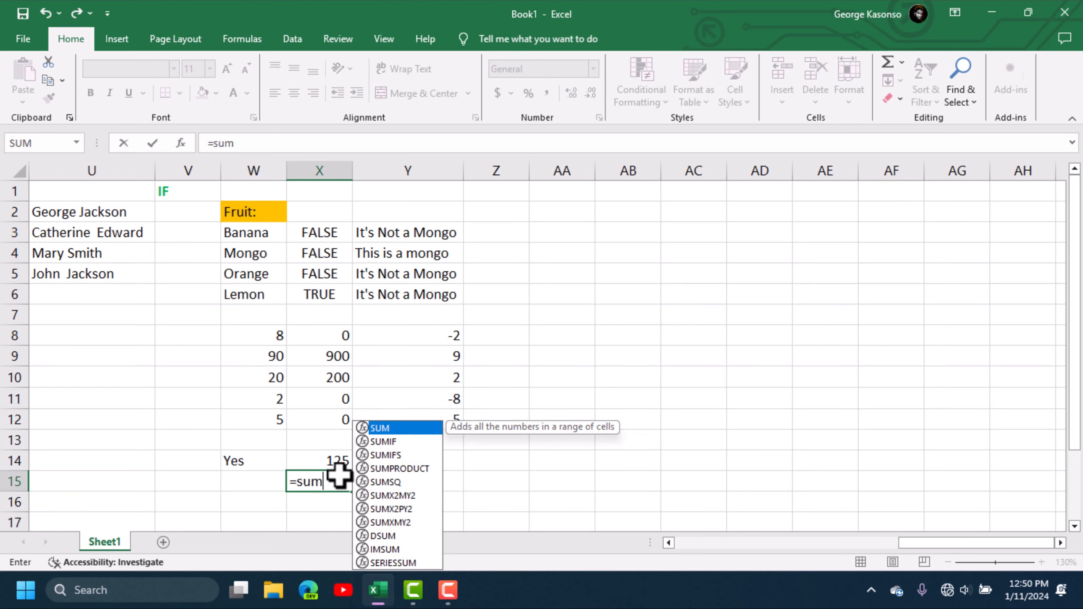
double_click(403, 427)
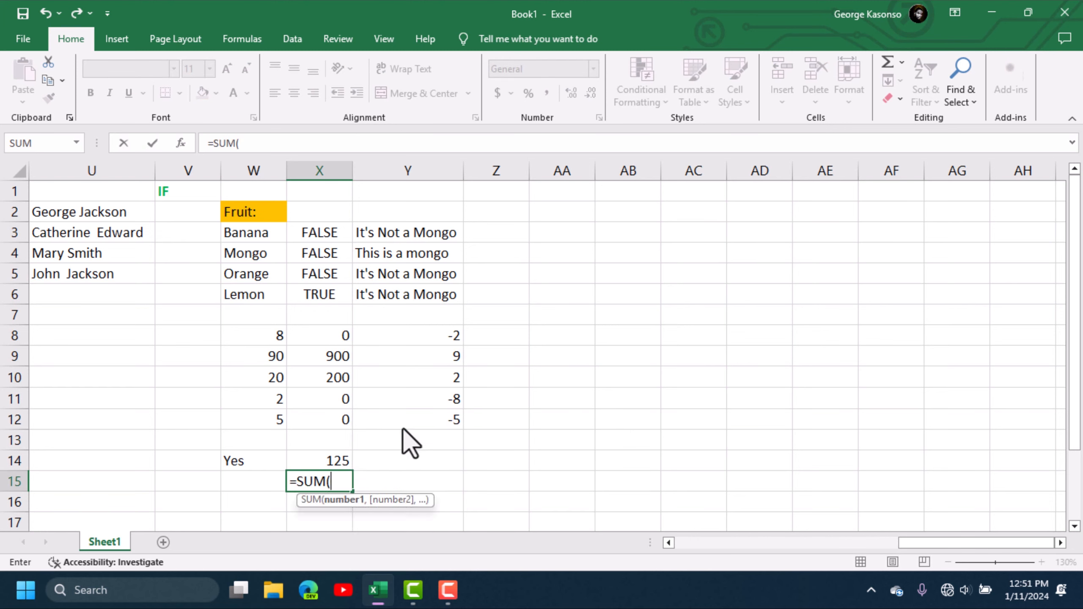
drag(282, 339, 276, 416)
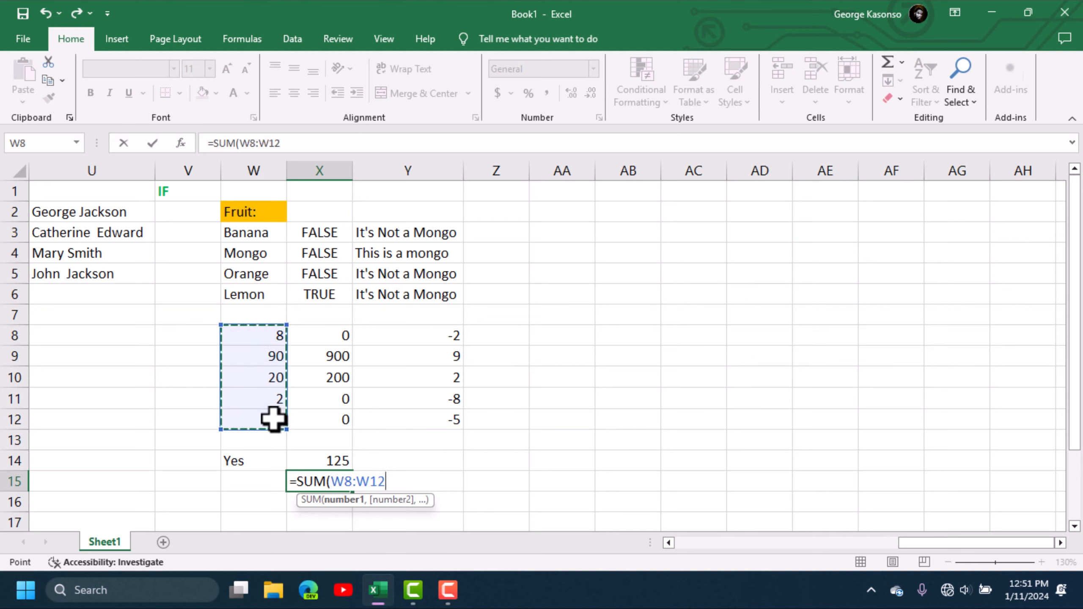
key(Return)
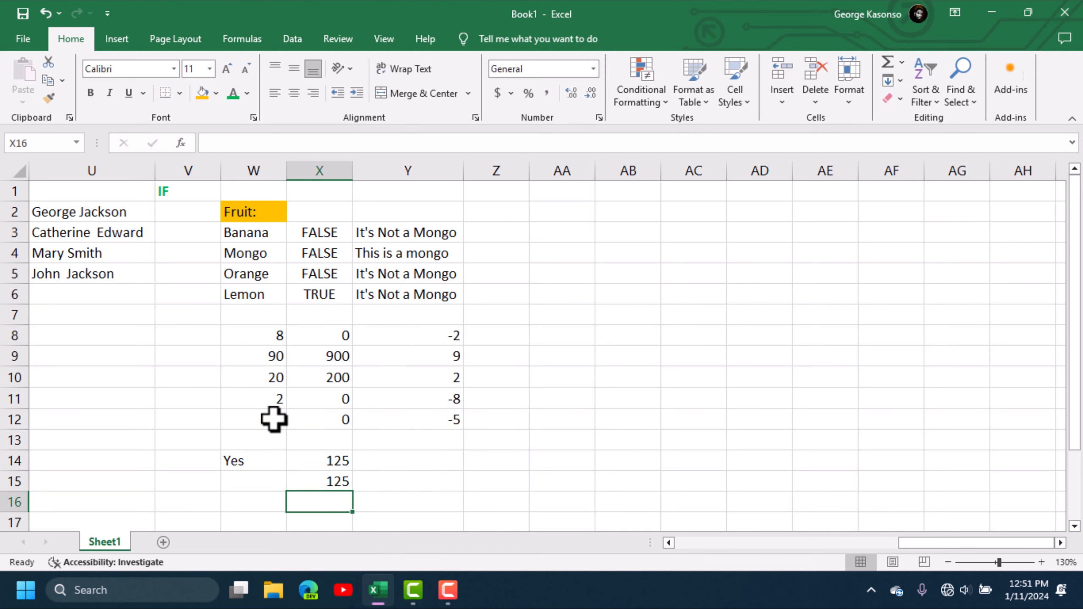
- Change W14 to No so X14 returns the average, 25
click(247, 460)
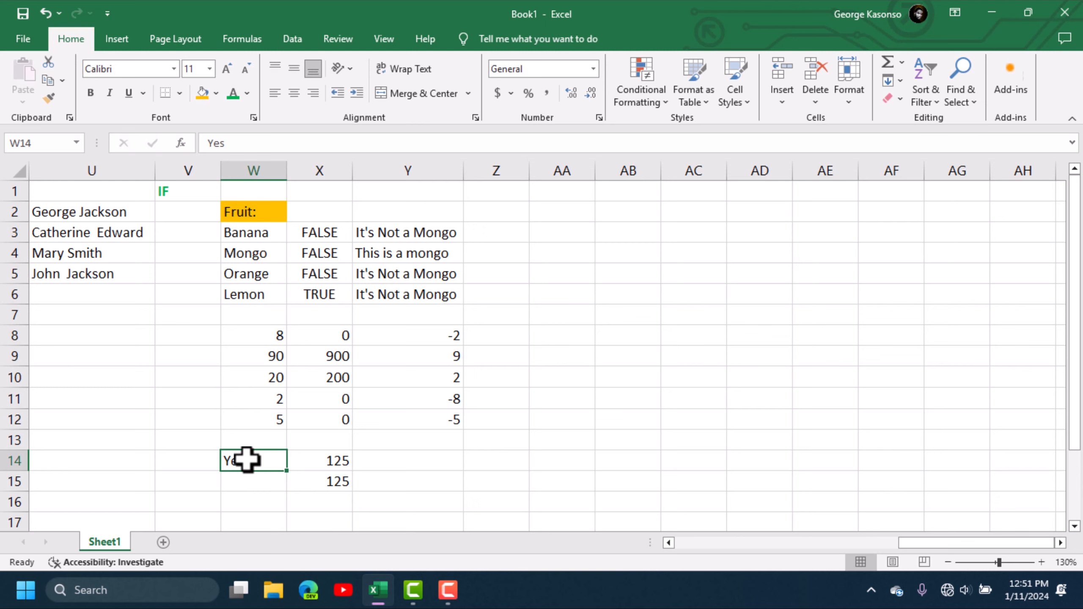
text(No)
key(Return)
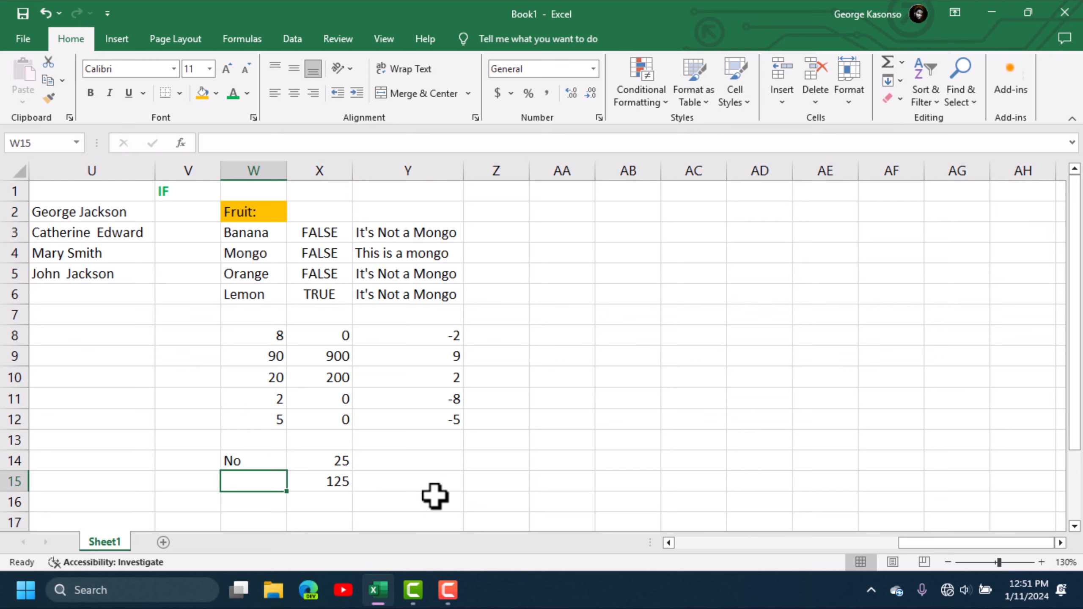
drag(230, 211, 404, 477)
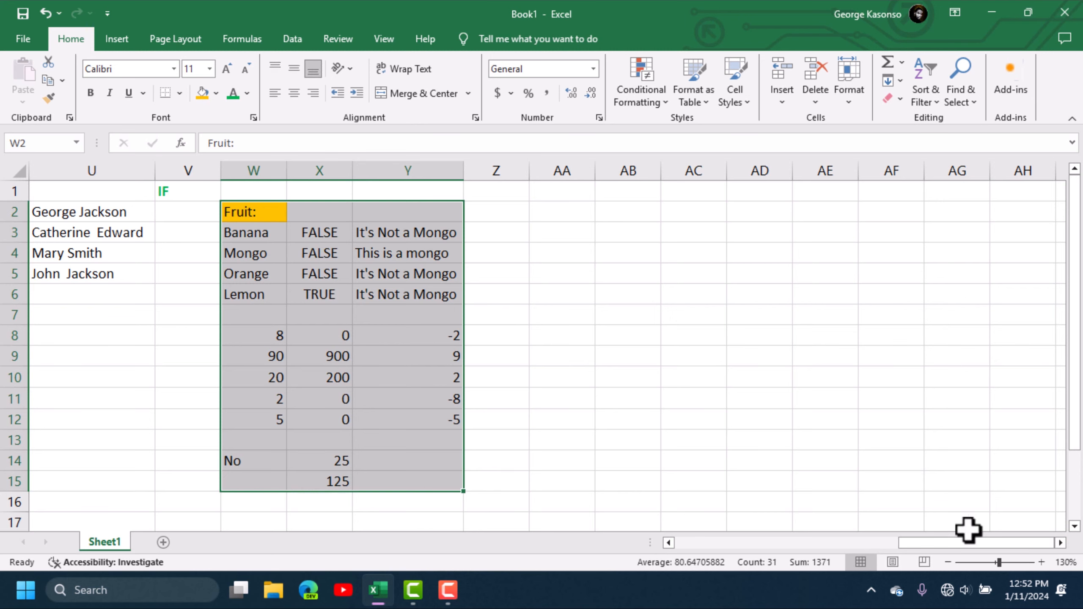
- Scroll right and label Z1 'VLOOKUP' in bold green text
click(699, 397)
click(1060, 542)
click(1060, 542)
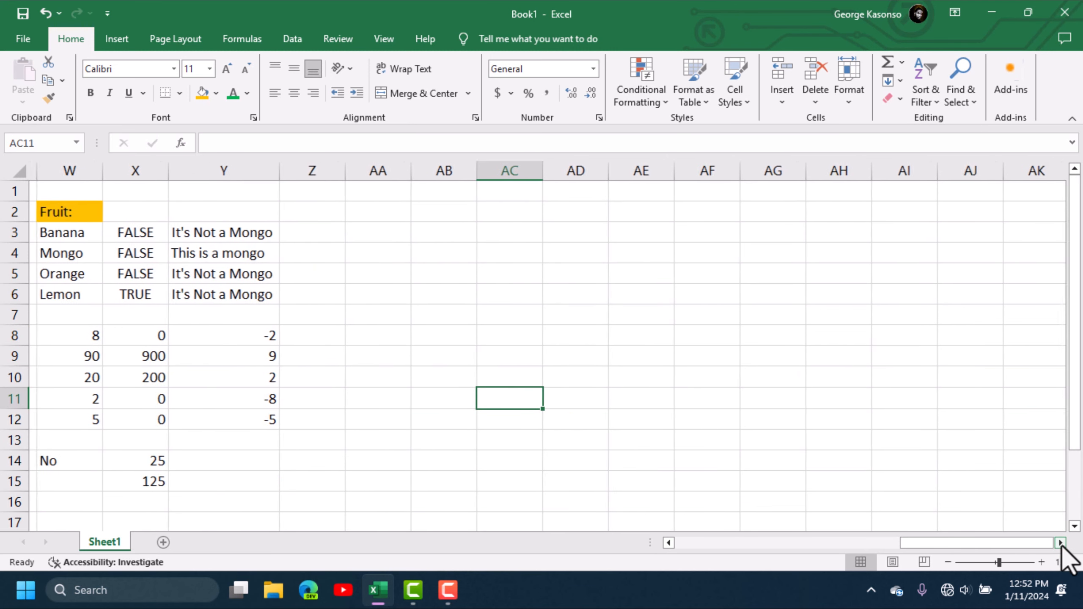
click(302, 191)
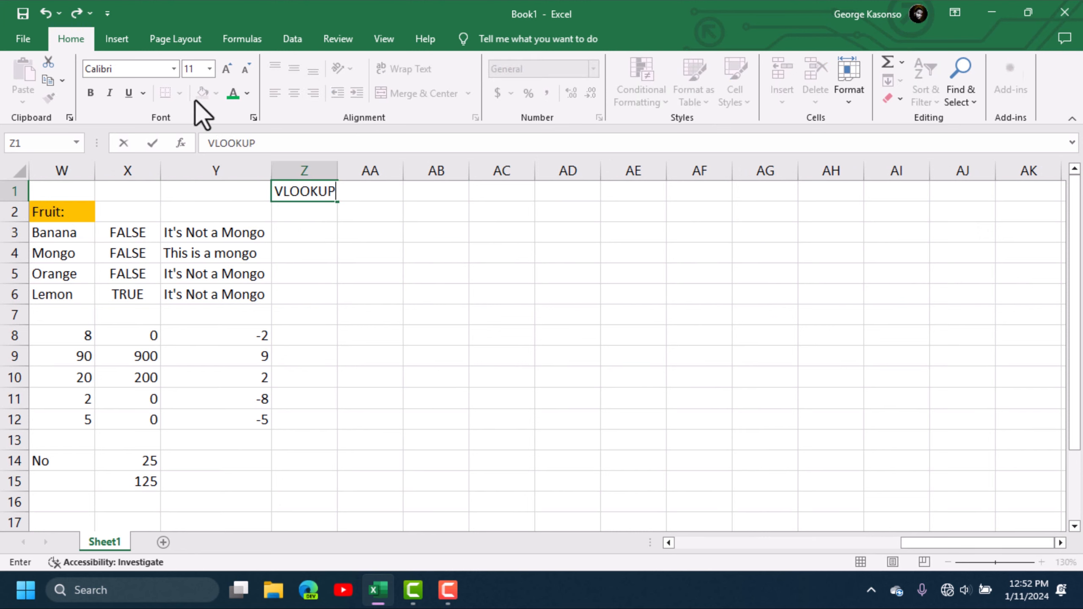
click(92, 91)
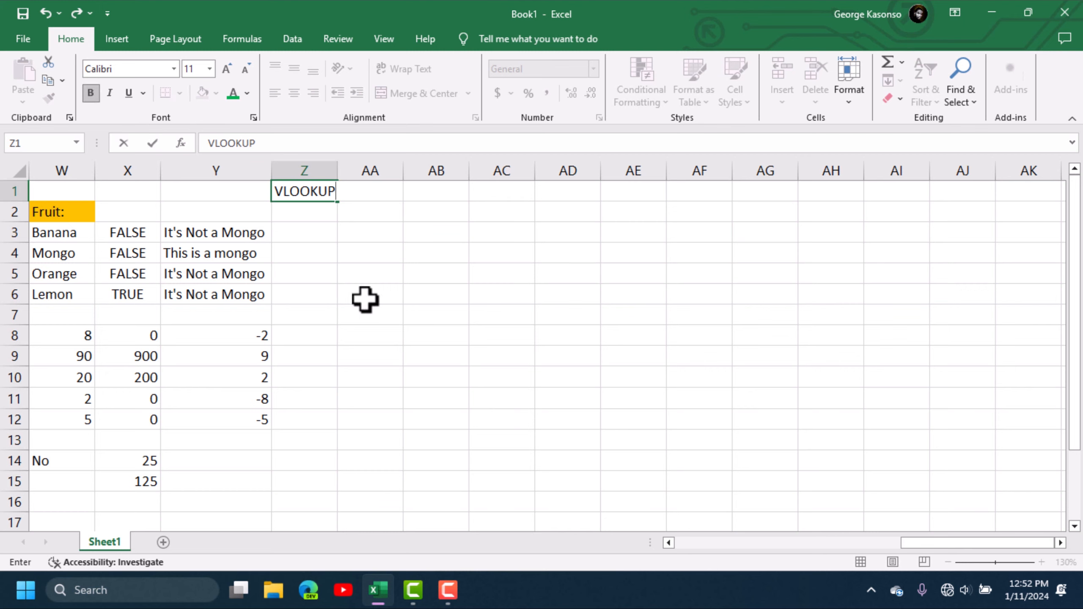
click(374, 311)
click(301, 192)
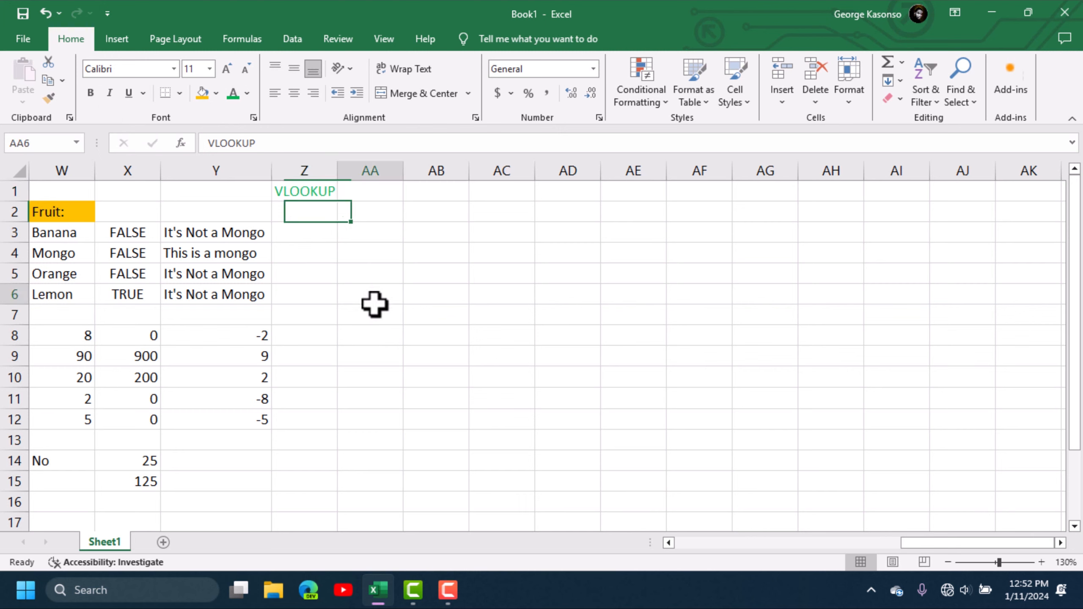
click(376, 309)
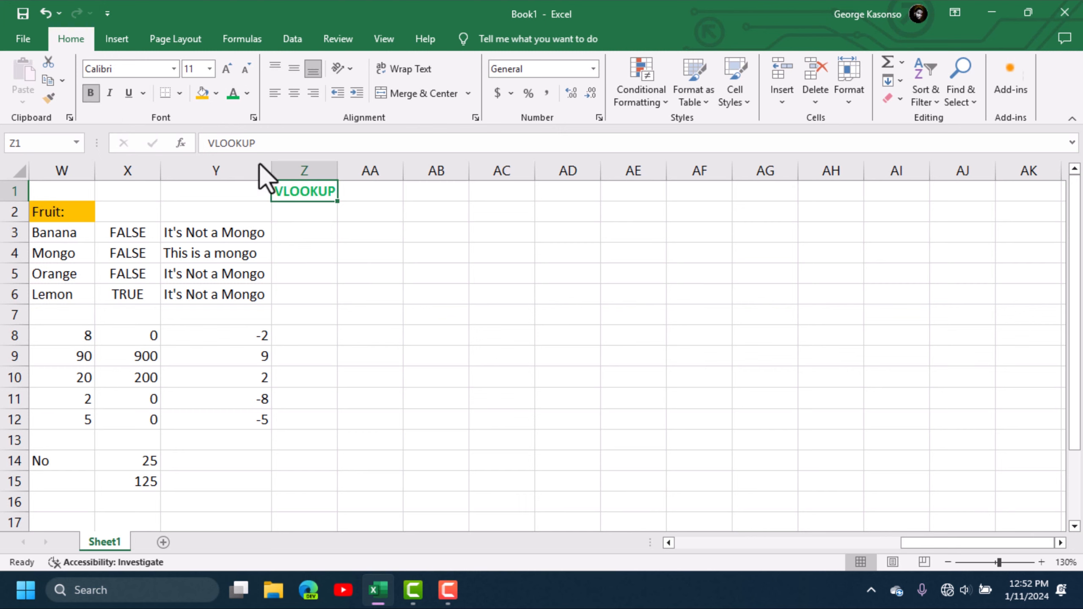
click(387, 297)
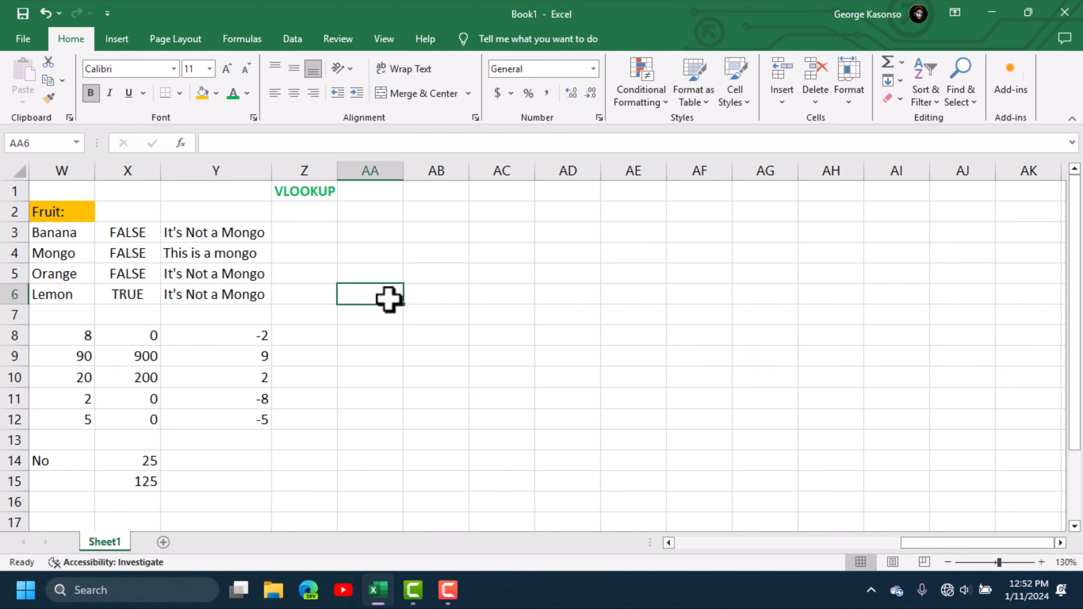
click(308, 190)
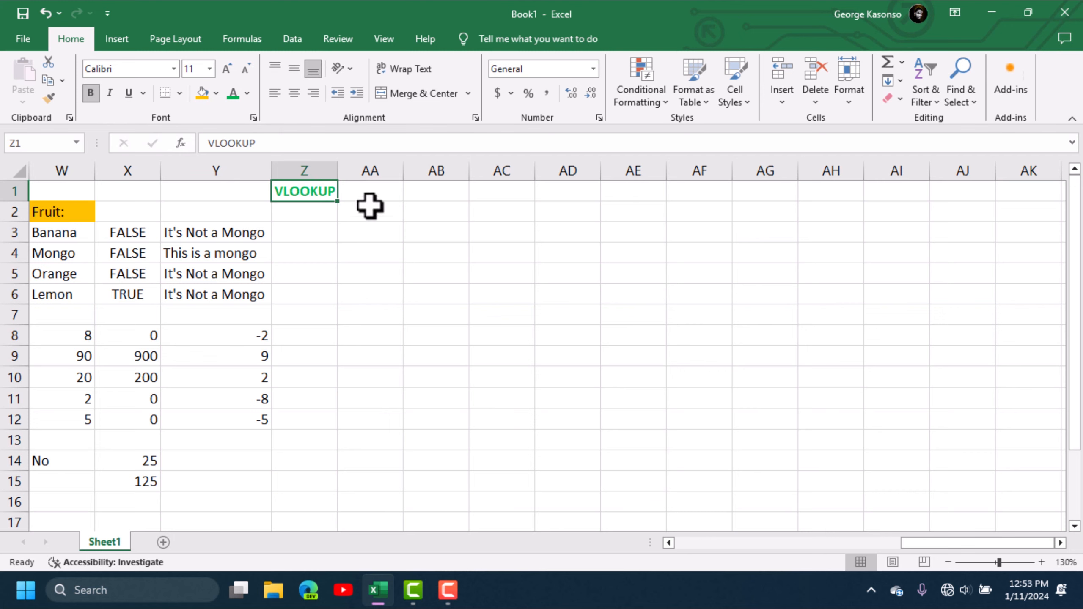
click(369, 193)
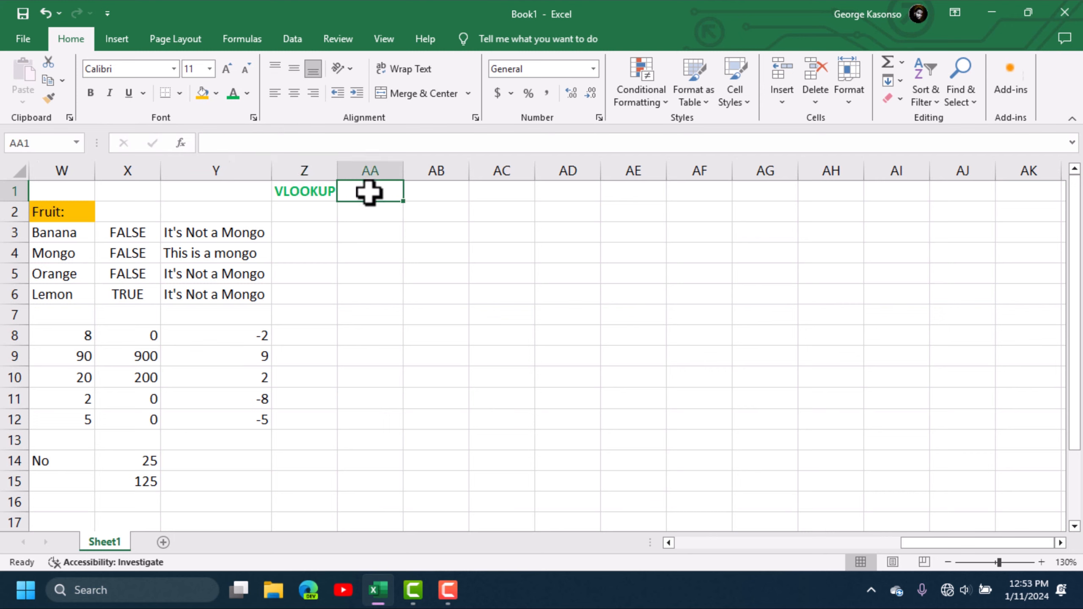
- Type the headings Name:, Email:, Number and Salary across AA1:AD1
text(Nm)
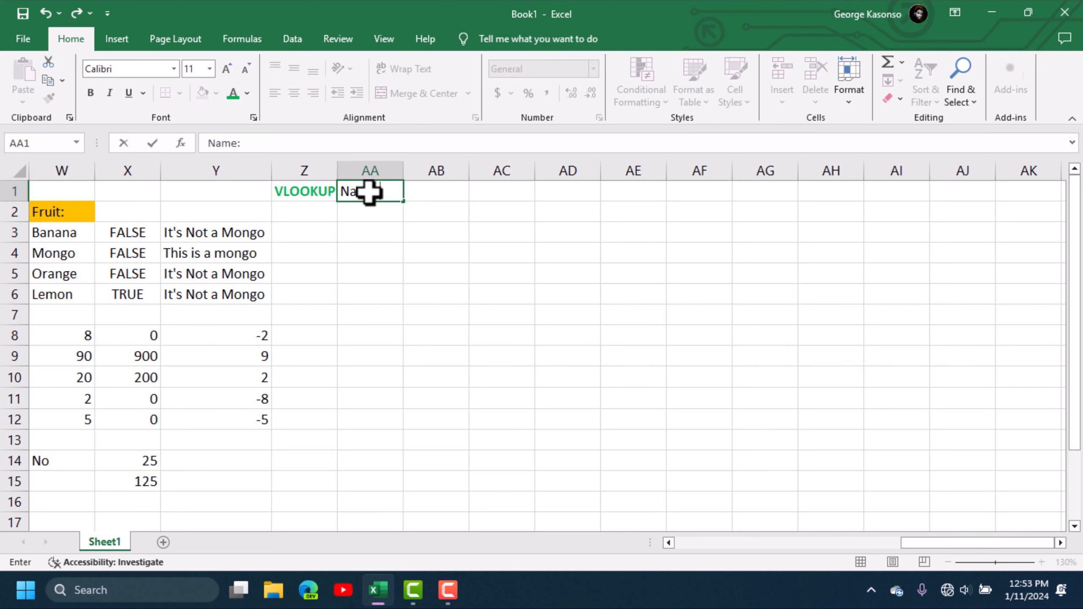
key(Tab)
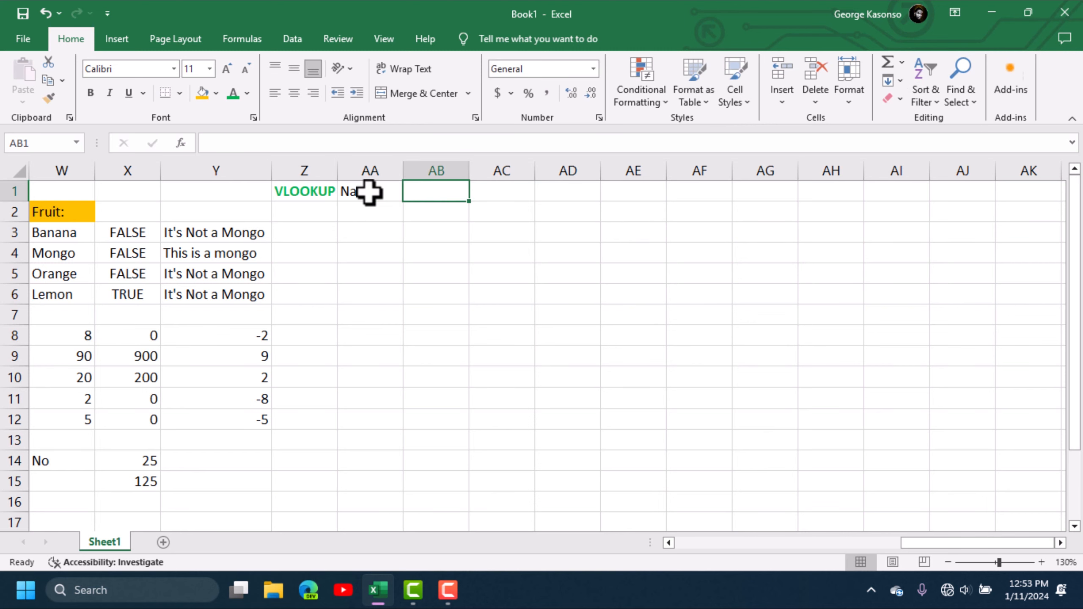
text(Email:)
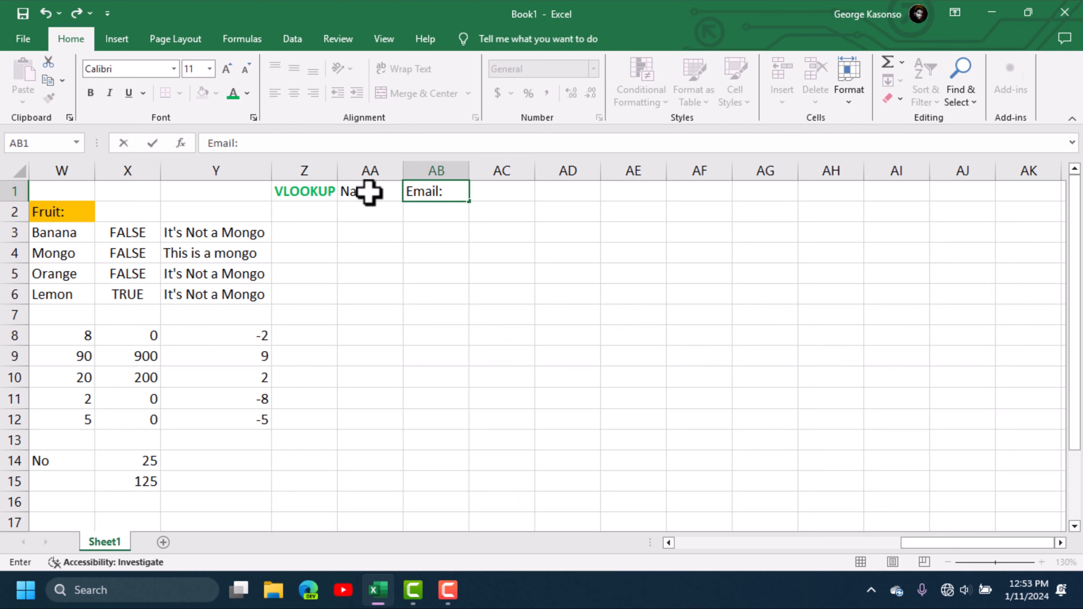
key(Tab)
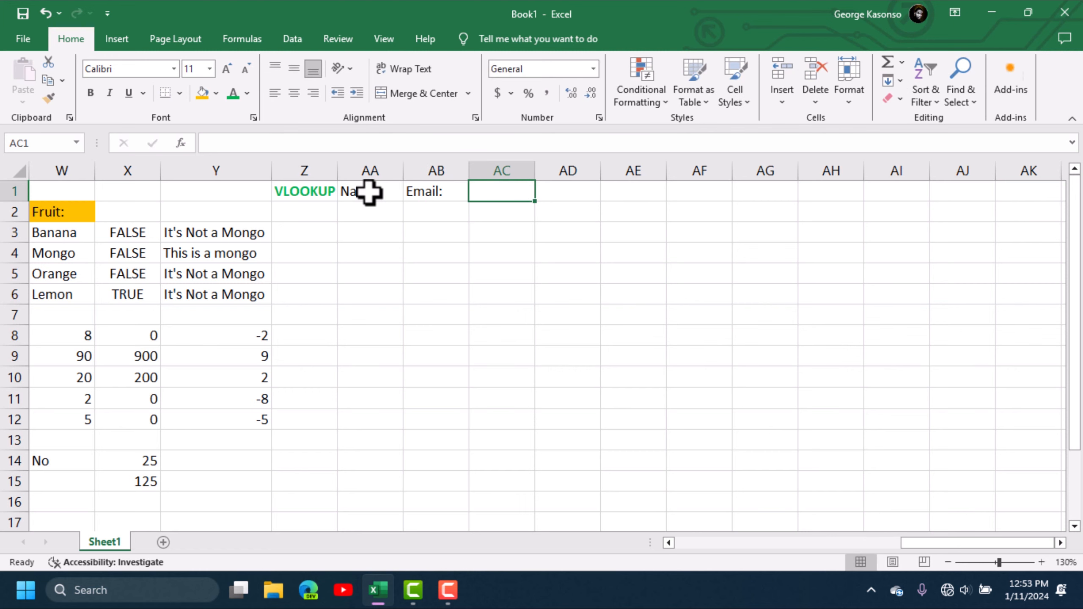
text(Number)
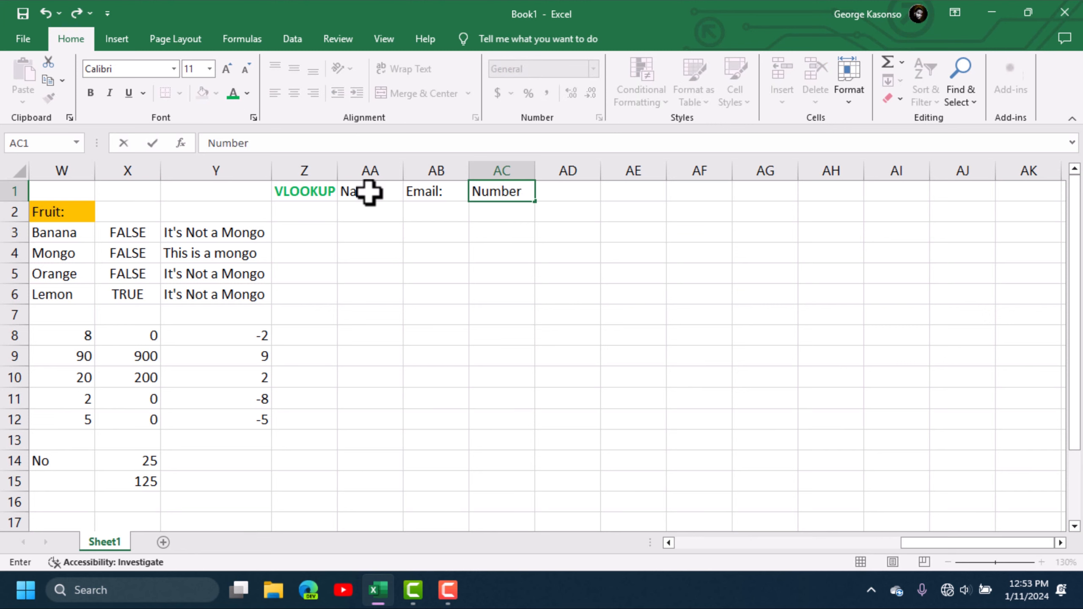
key(Tab)
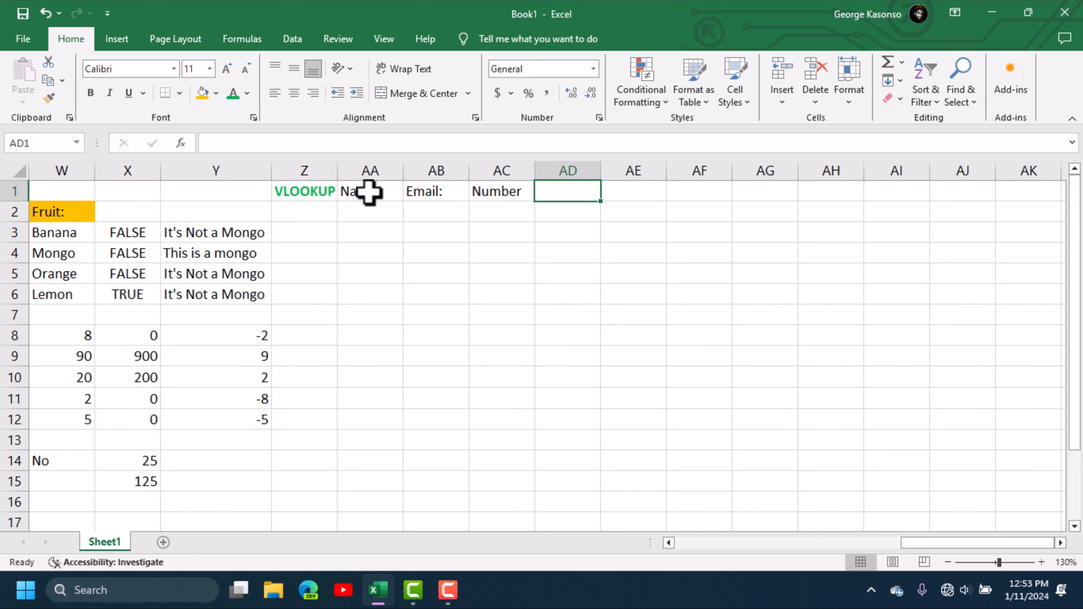
text(Salary)
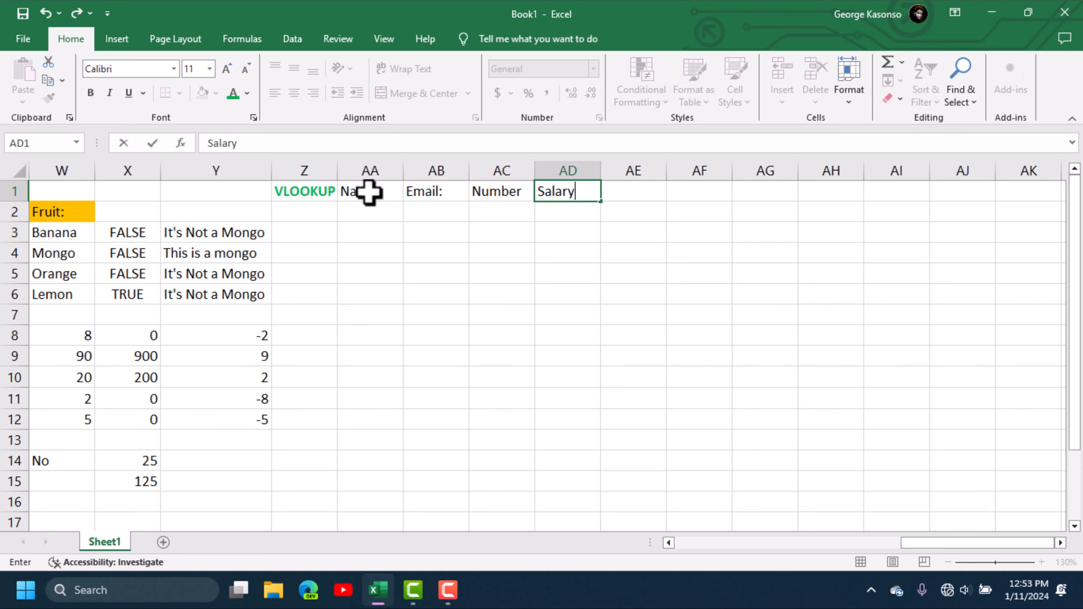
key(Tab)
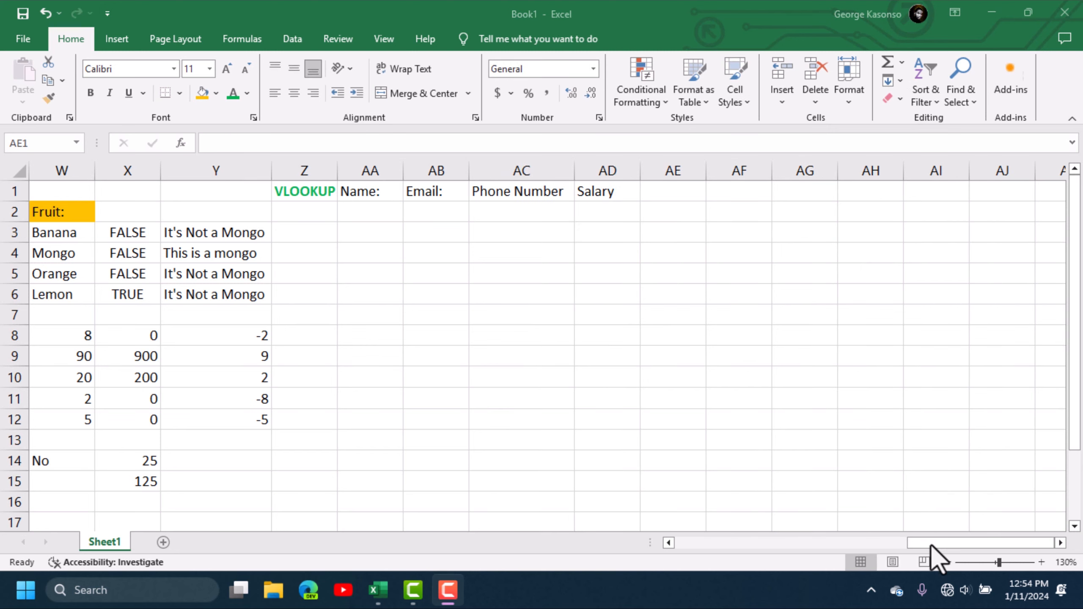
- Copy the four first names from column R into AA2:AA5 under Name:
click(929, 544)
drag(925, 547, 867, 542)
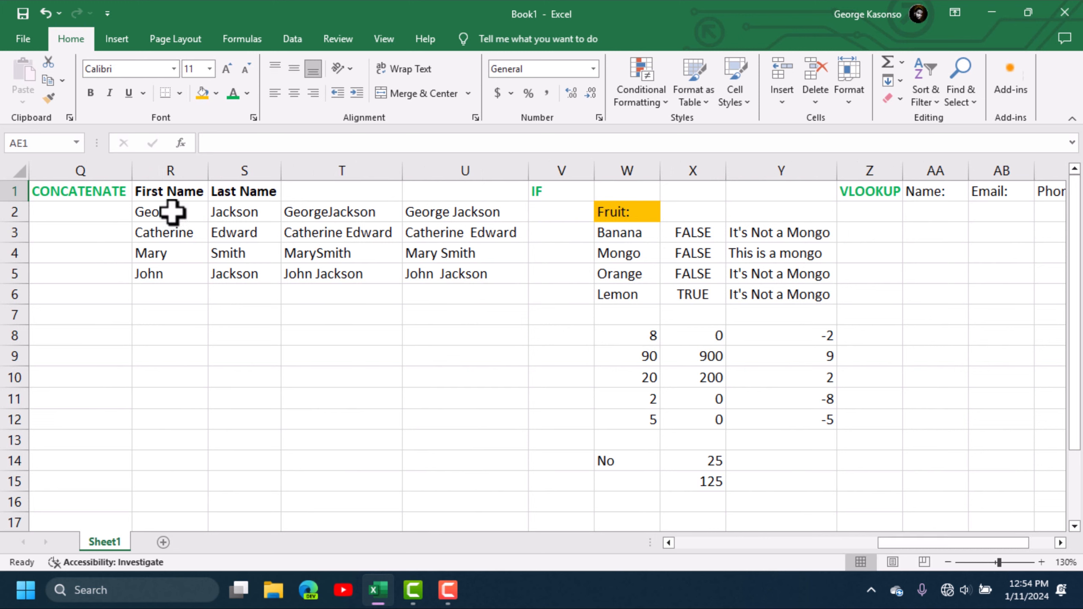
drag(157, 213, 161, 273)
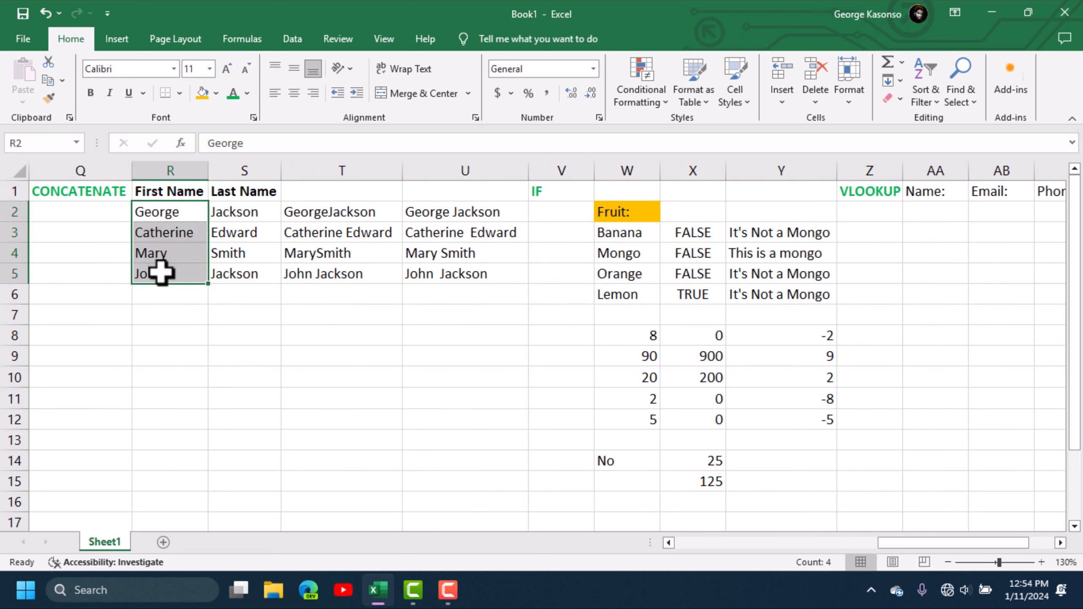
key(ctrl+c)
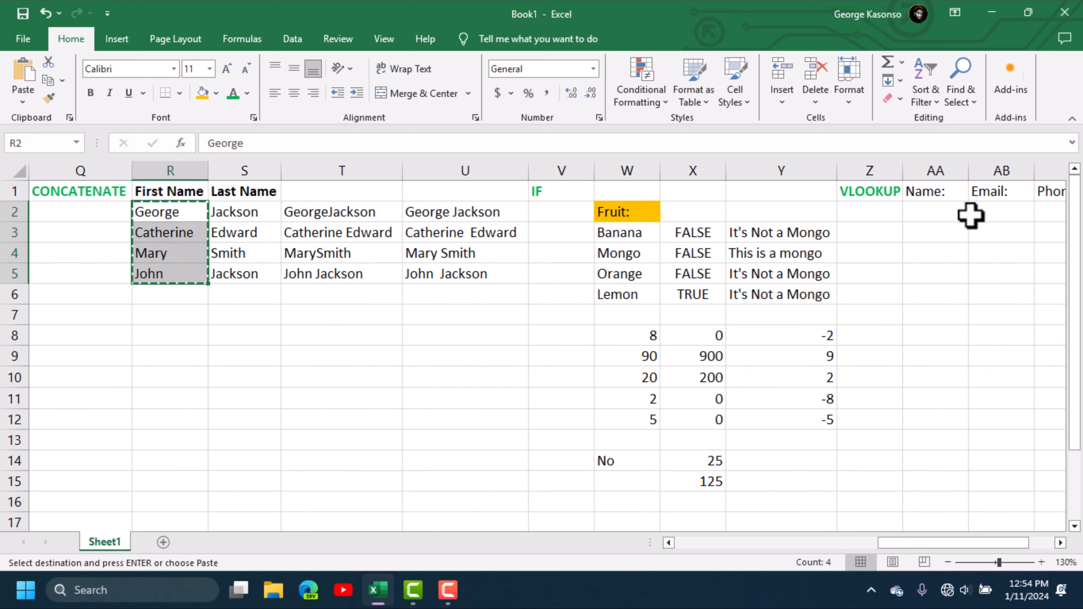
click(935, 216)
key(ctrl+v)
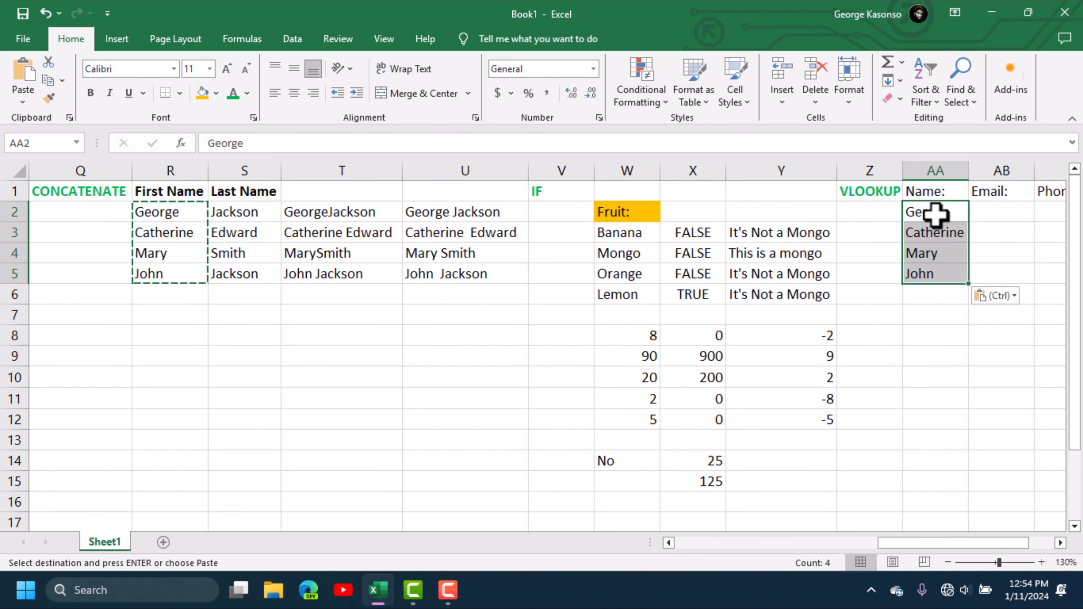
key(Escape)
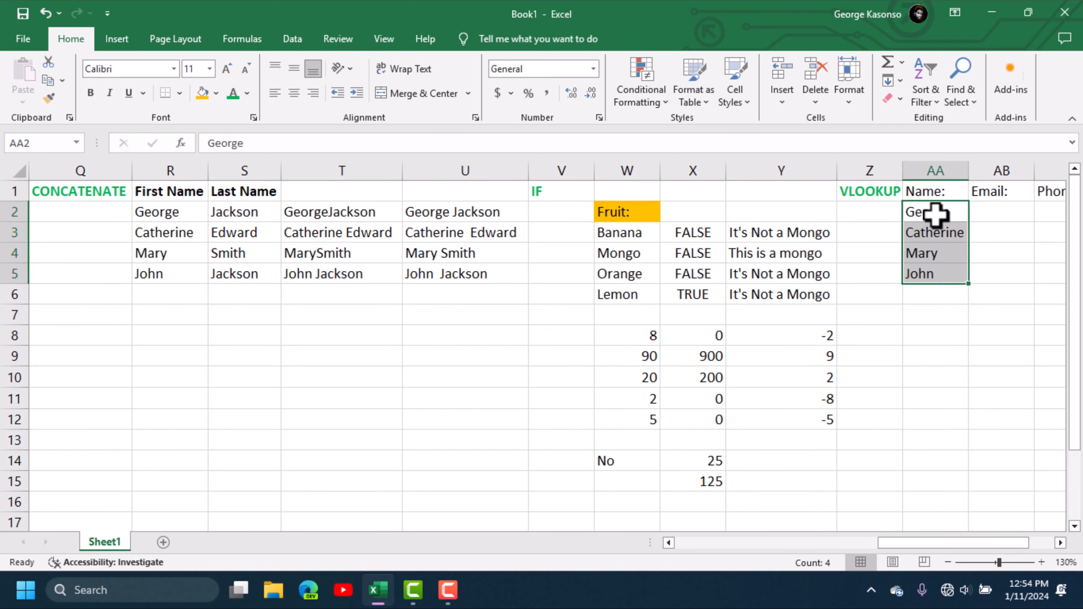
- Copy the names in AA2:AA5 into AB2:AB5 under Email:
drag(993, 544, 1039, 544)
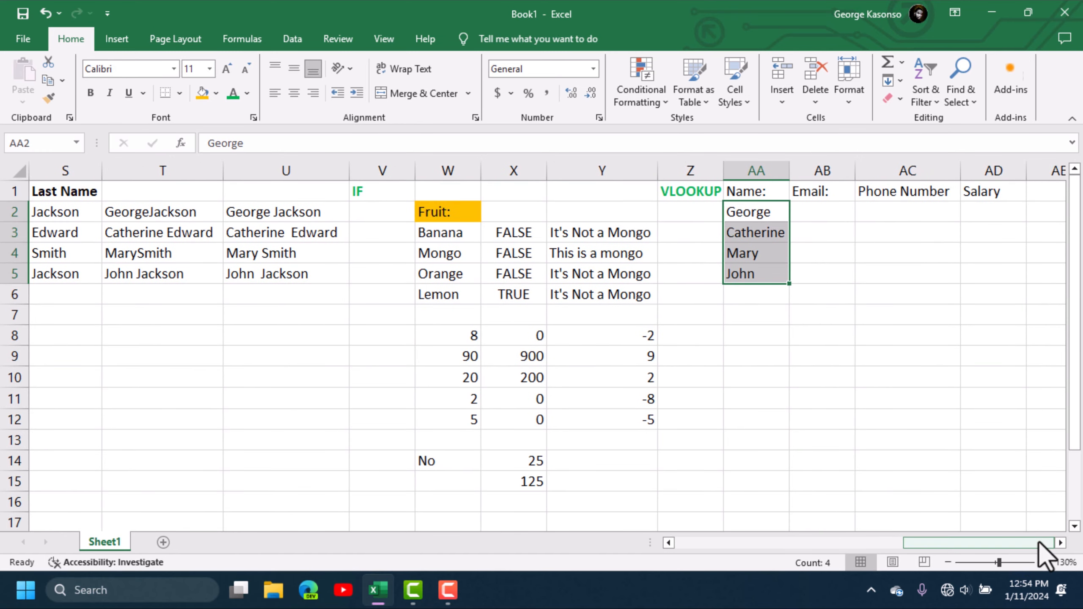
click(807, 215)
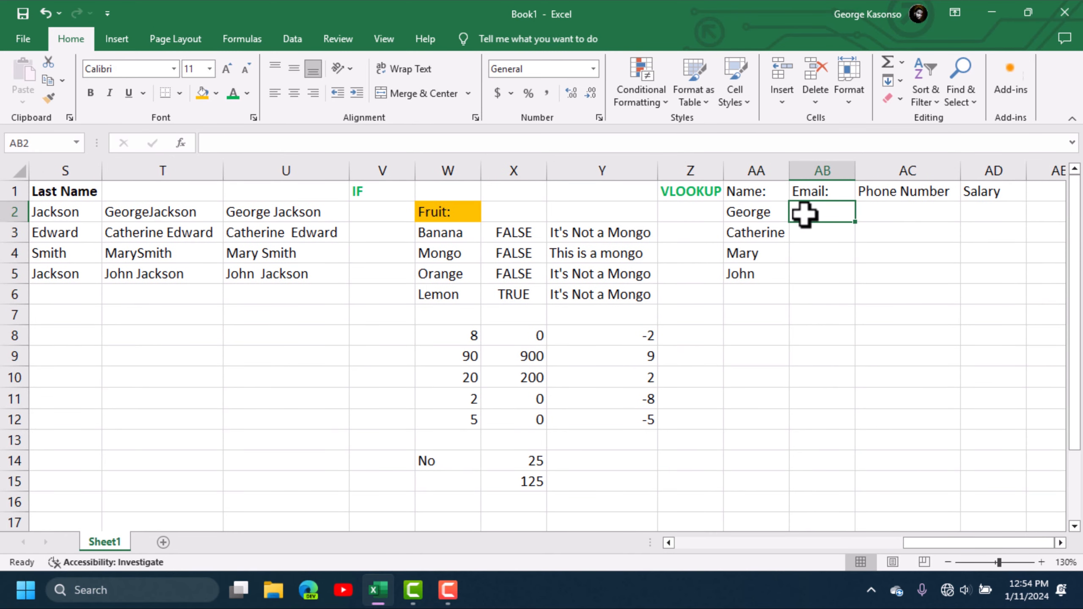
drag(752, 212, 755, 278)
key(ctrl+c)
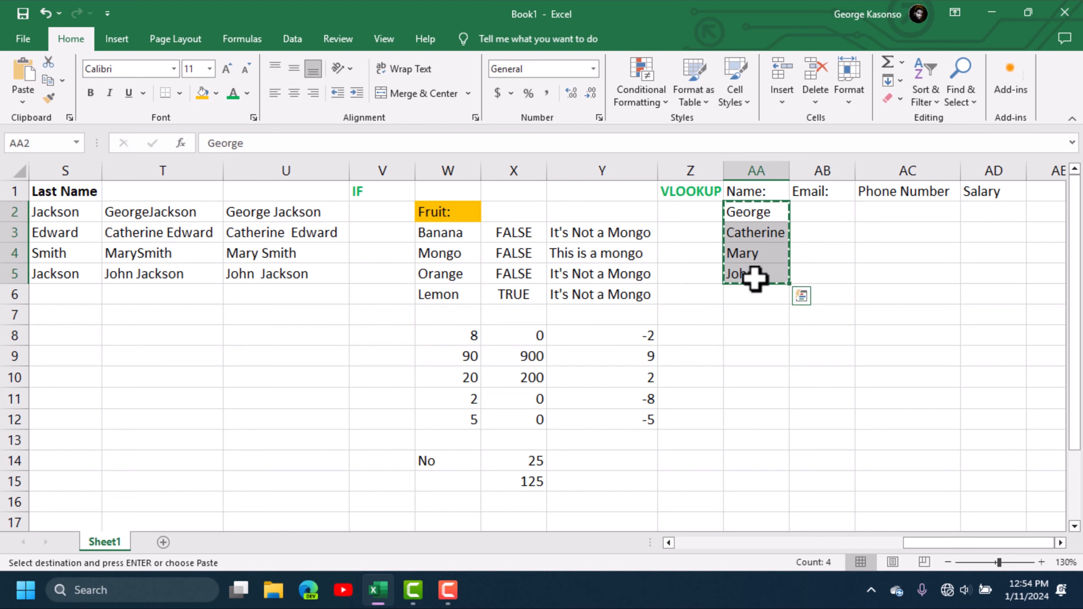
click(829, 214)
key(ctrl+v)
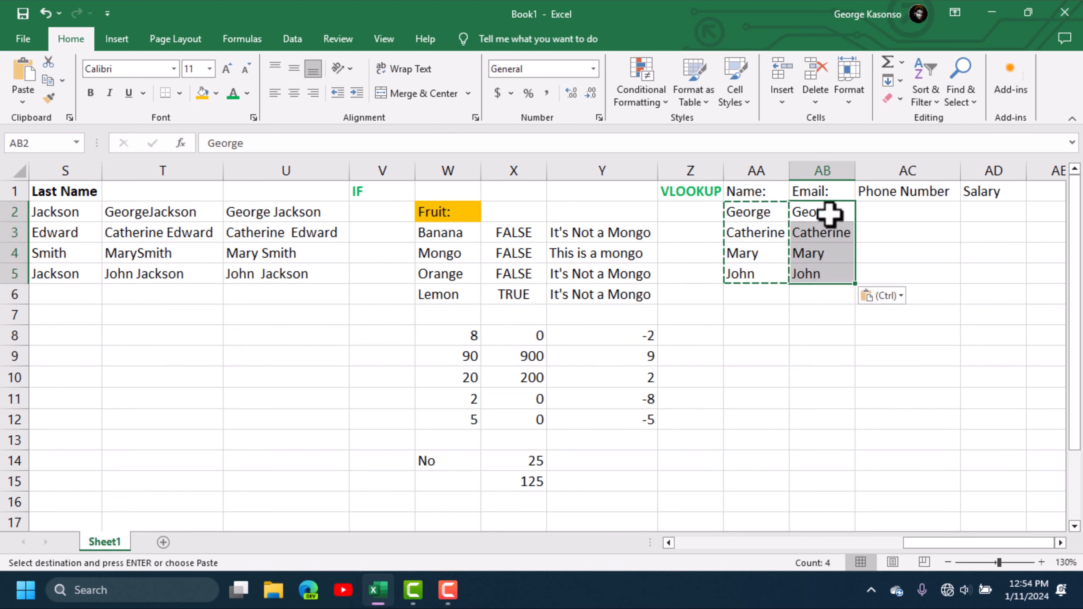
key(Escape)
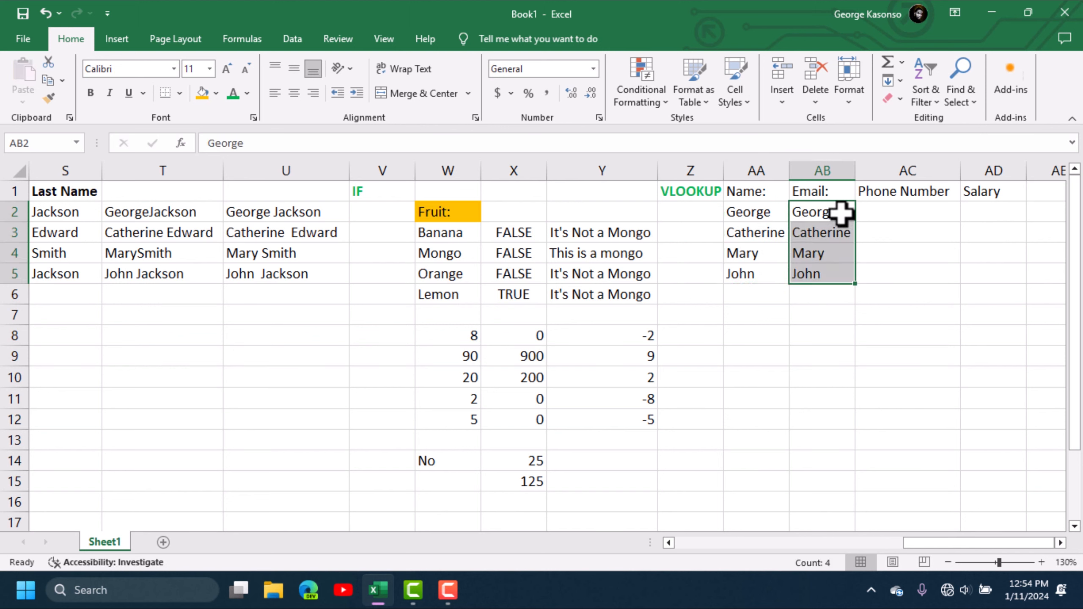
click(841, 213)
double_click(840, 213)
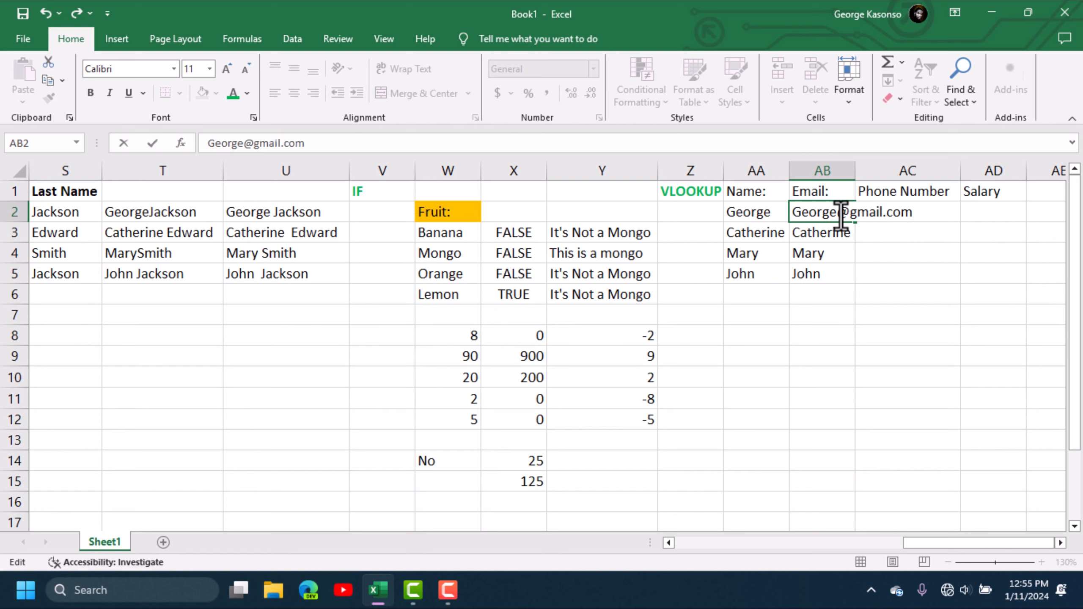
drag(839, 213, 908, 213)
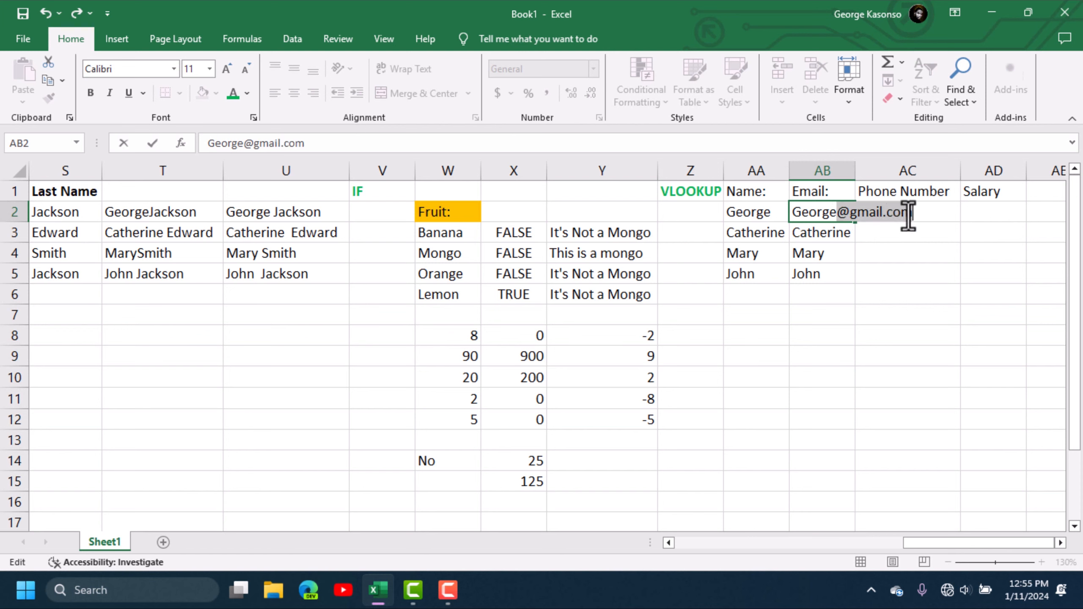
key(ctrl+c)
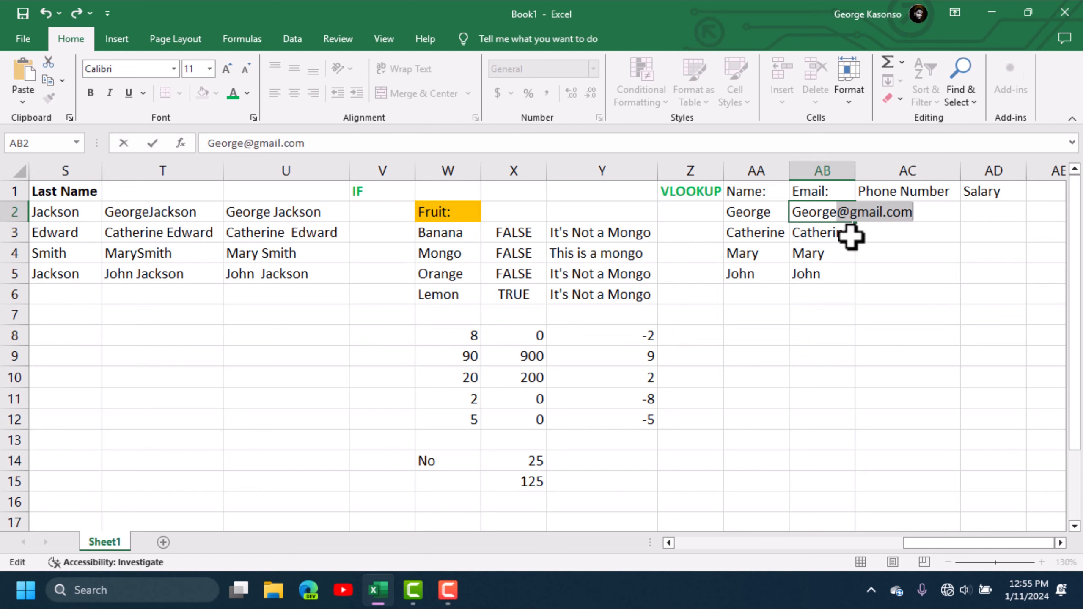
double_click(848, 234)
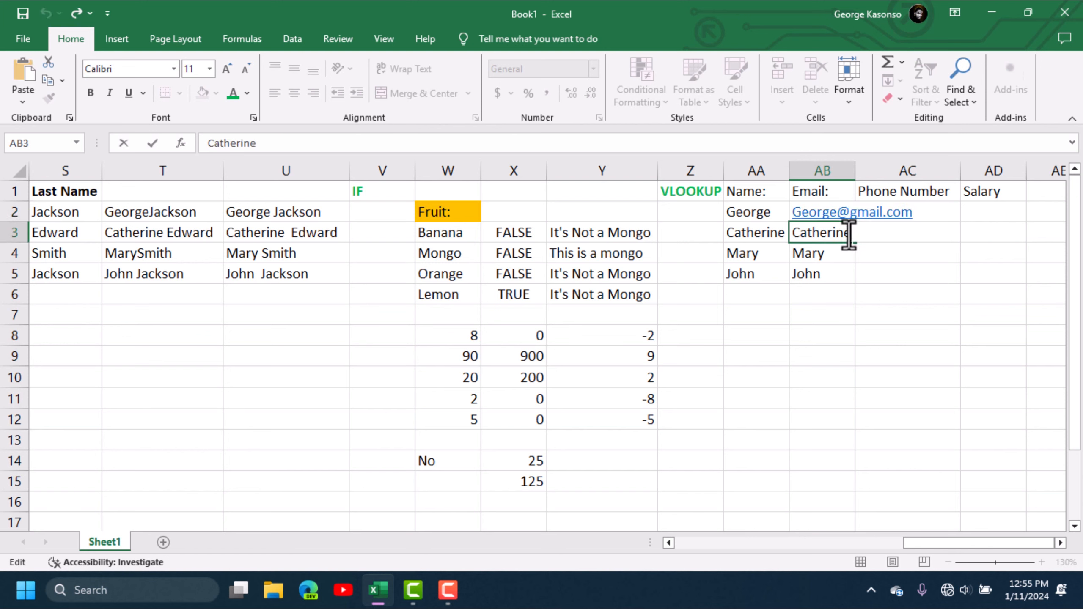
key(ctrl+v)
double_click(831, 256)
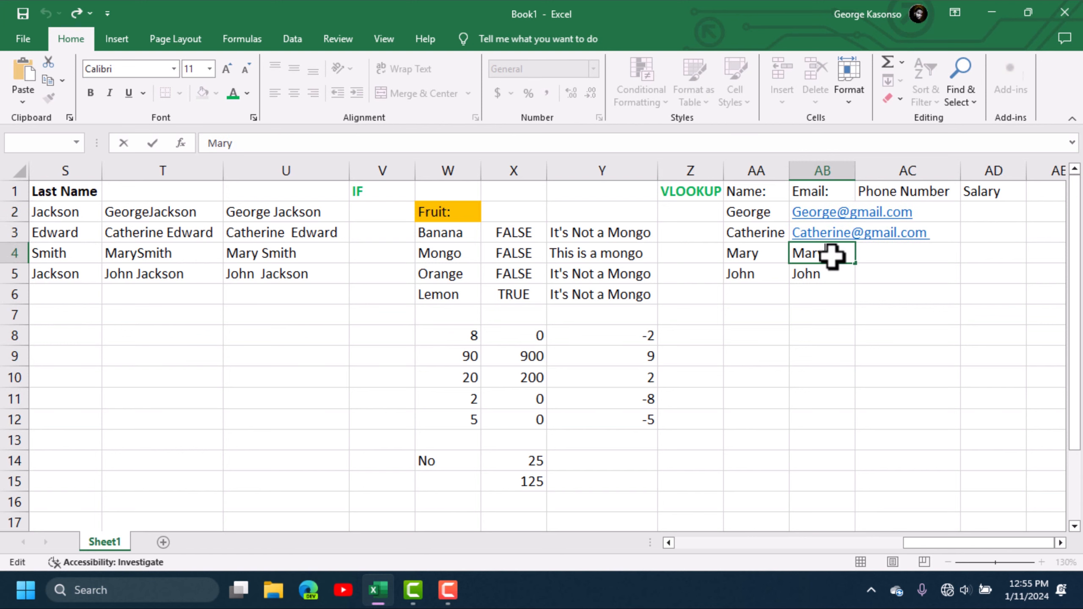
key(ctrl+v)
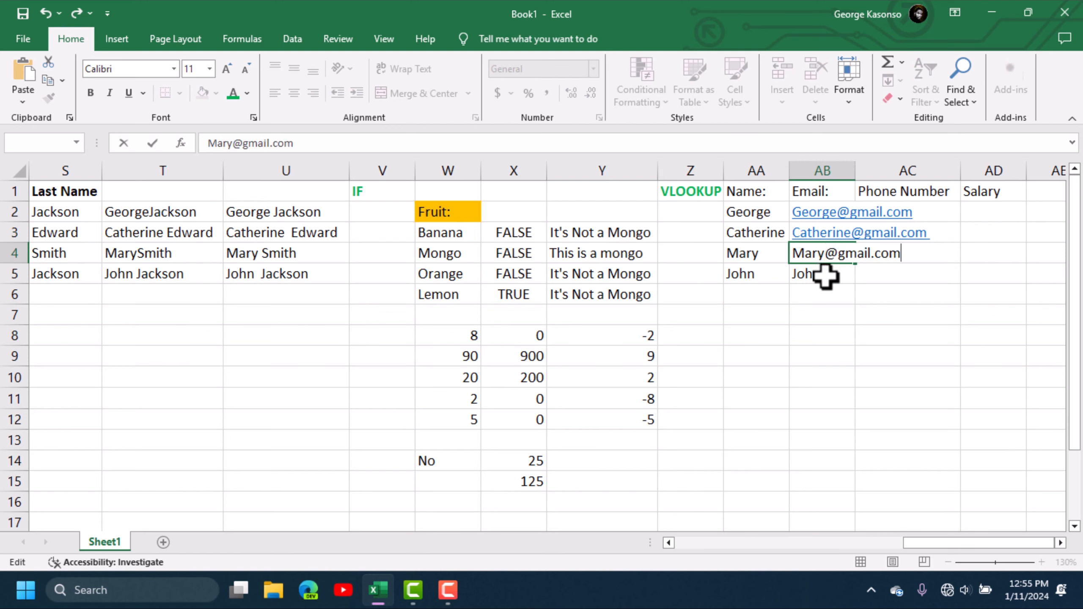
double_click(823, 275)
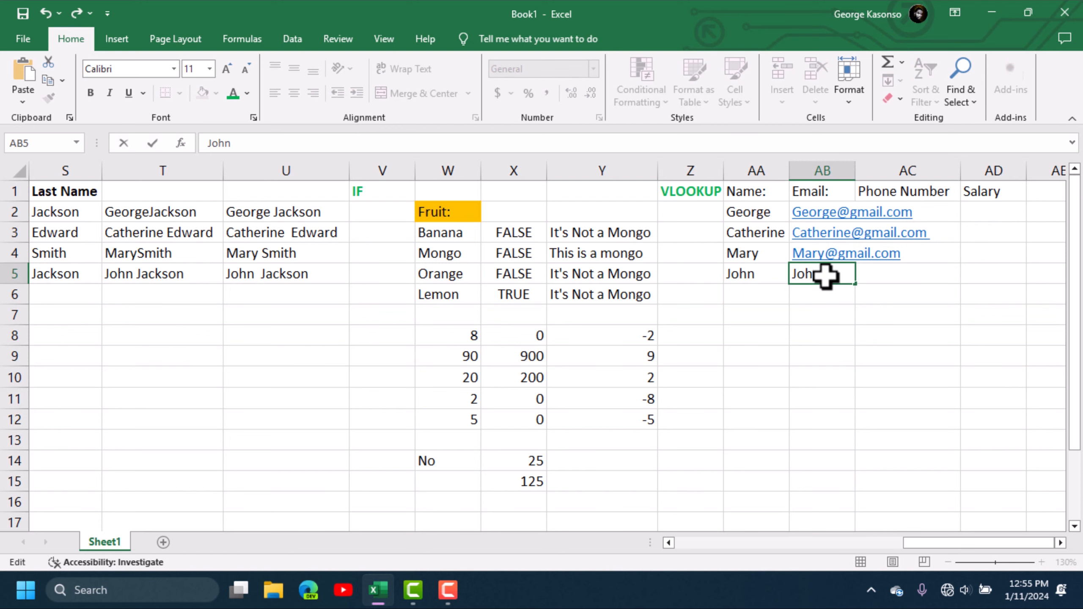
key(ctrl+v)
click(901, 377)
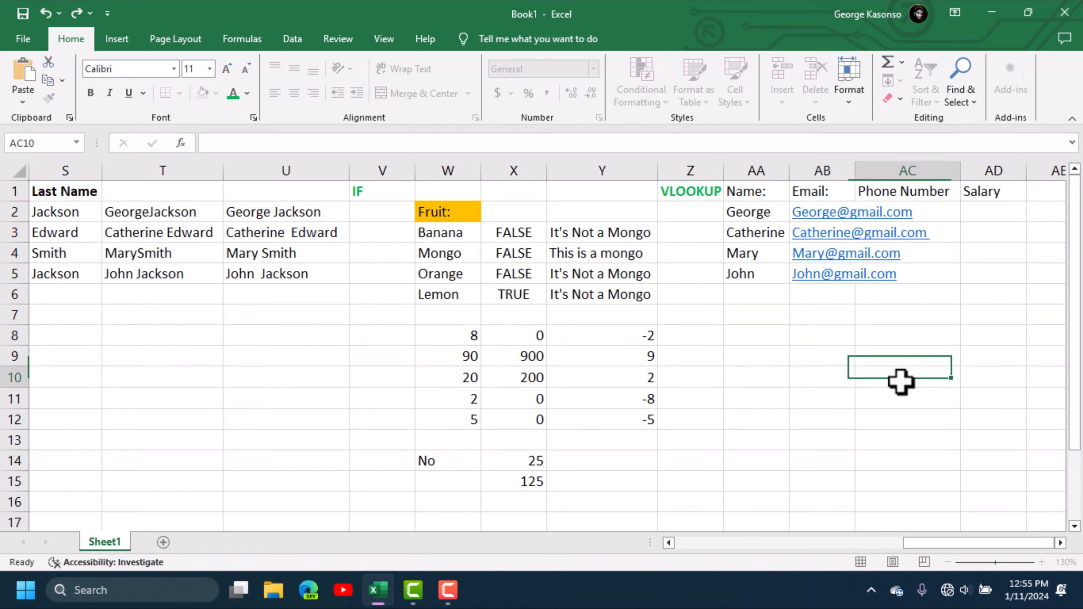
double_click(855, 170)
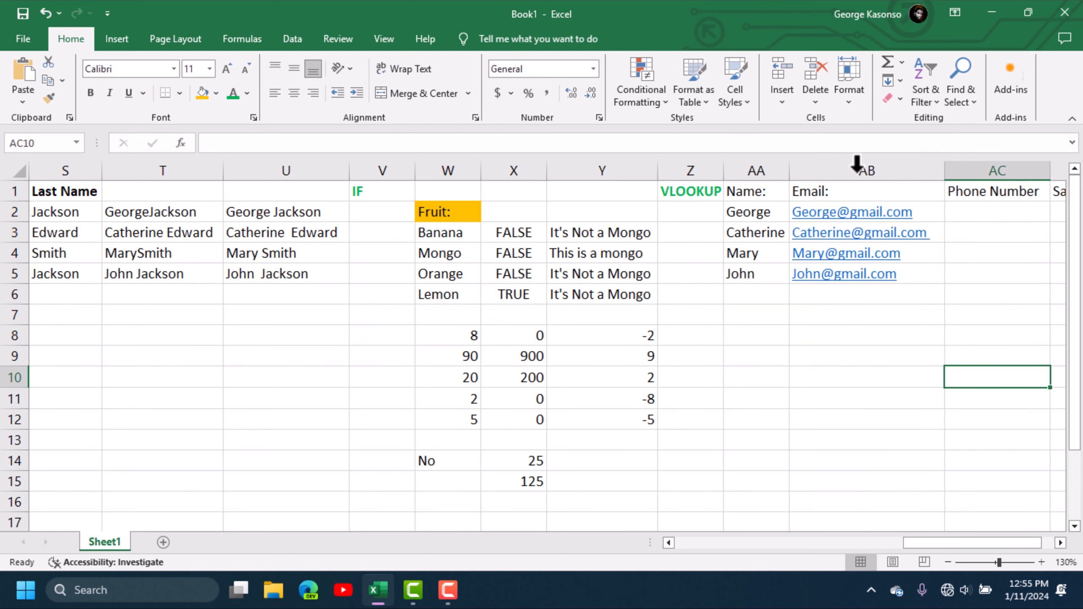
click(967, 211)
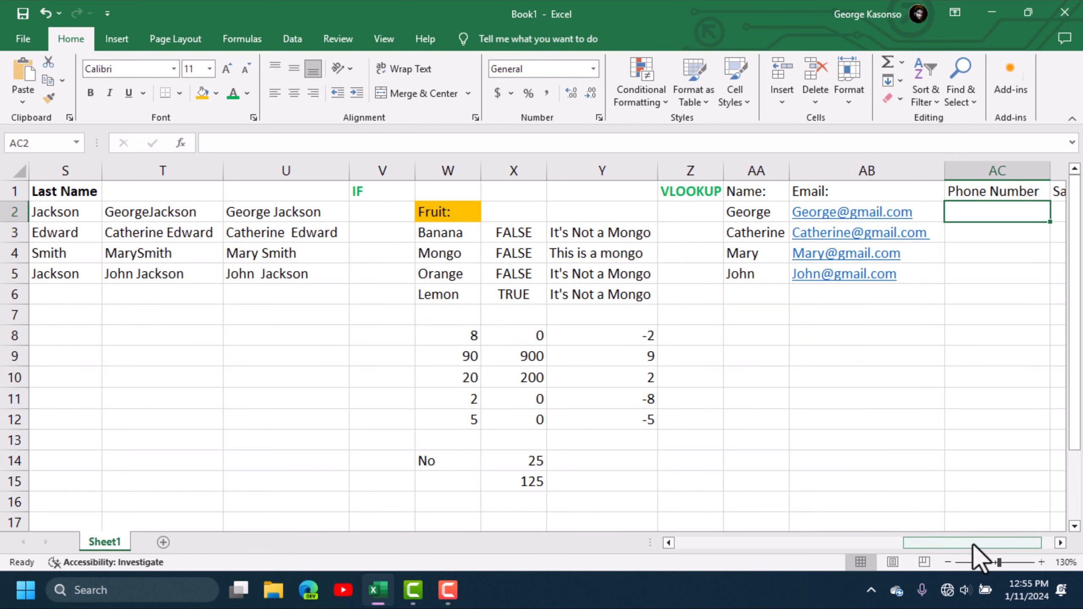
- Enter a phone number for each of the four employees in AC2:AC5
click(1065, 544)
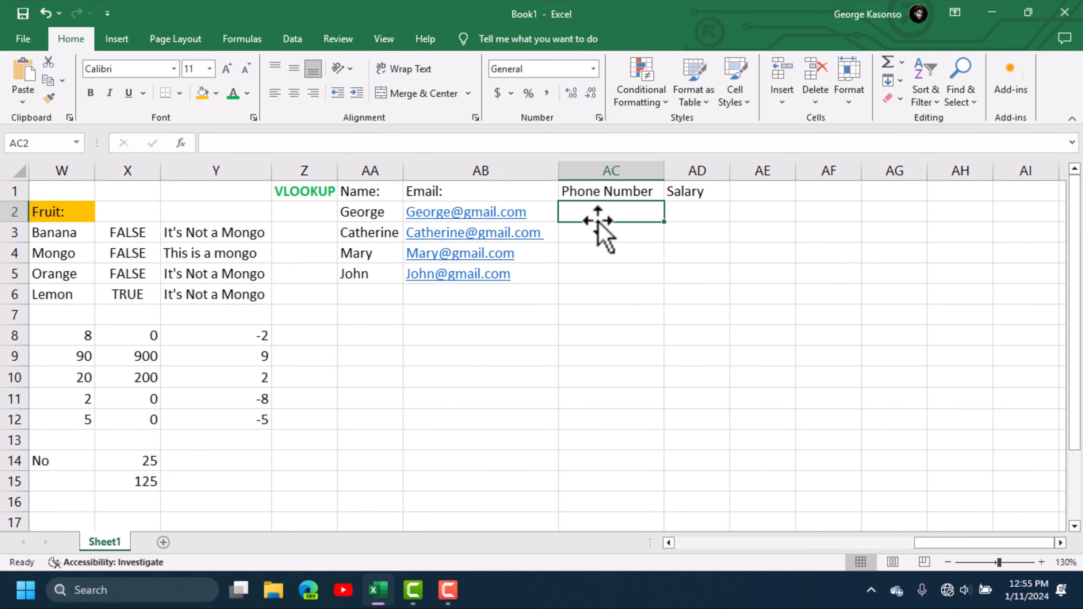
text(89458)
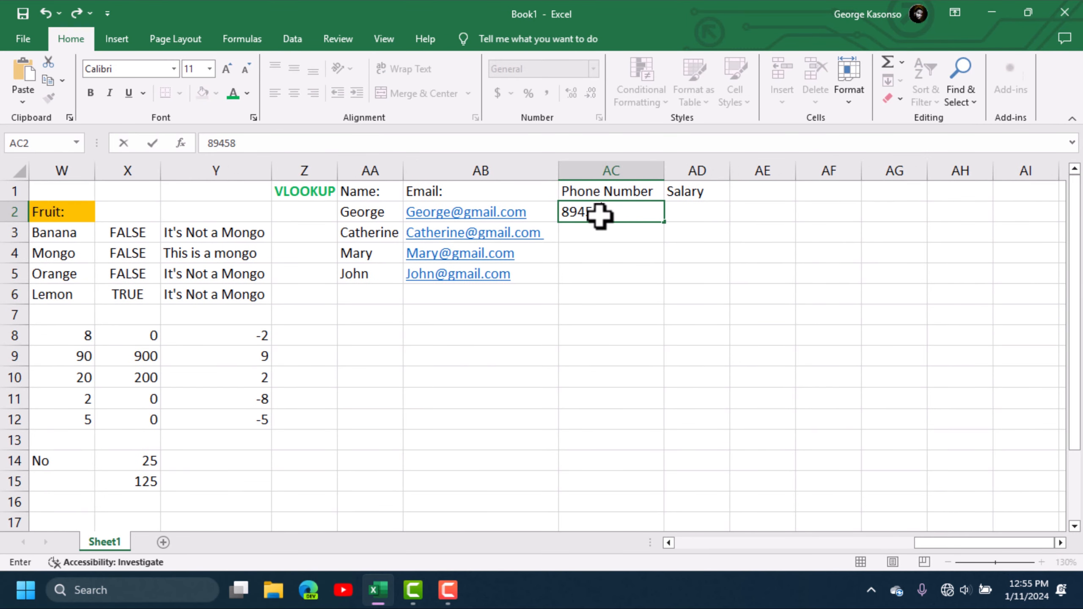
text(75)
key(Return)
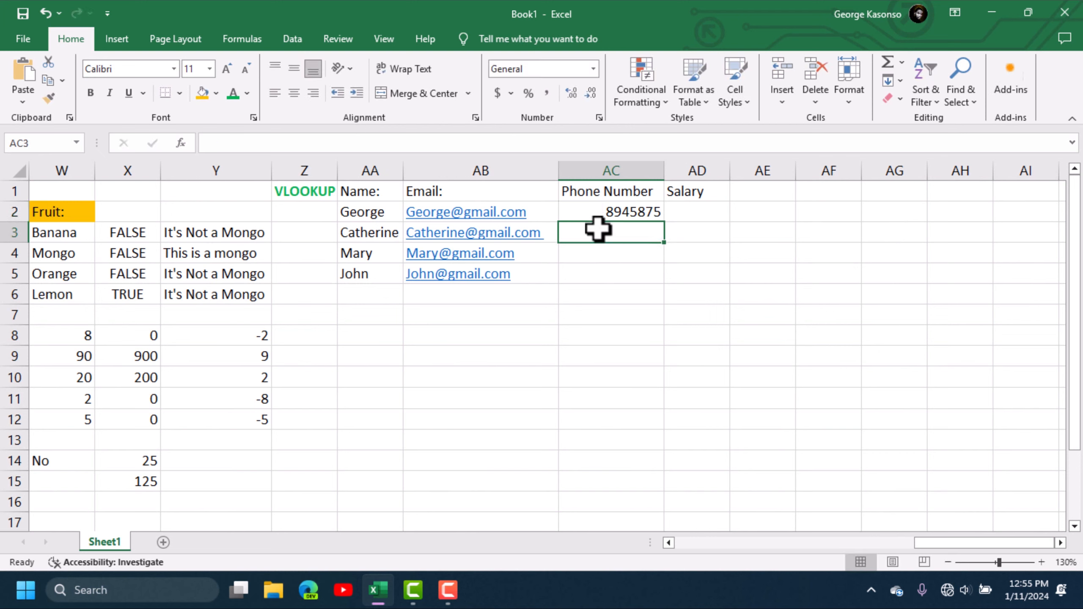
text(8945744)
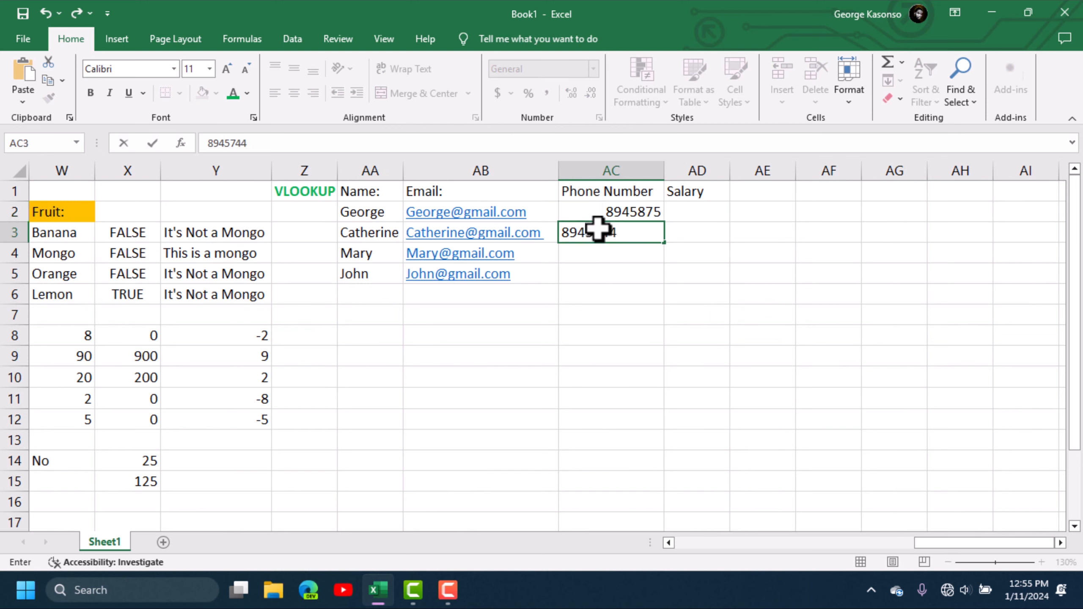
key(Return)
text(34857498)
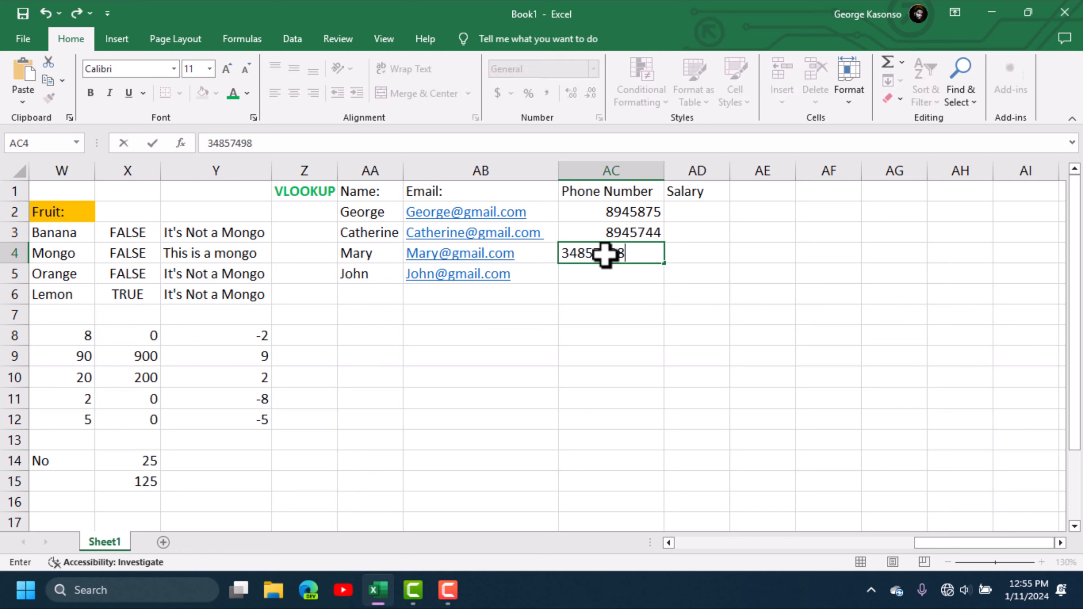
key(Return)
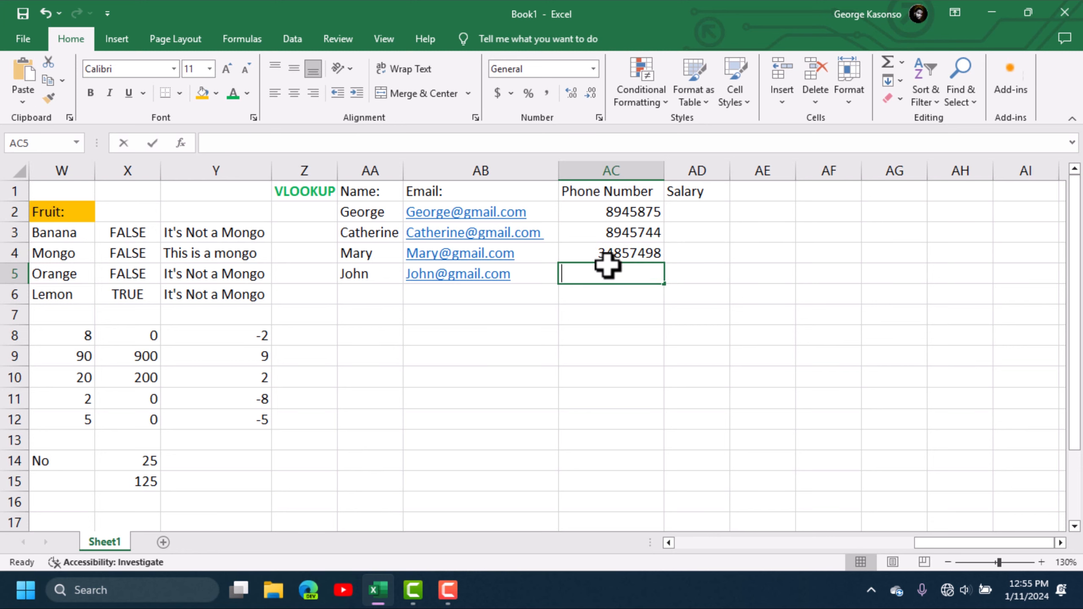
text(89845793)
click(681, 215)
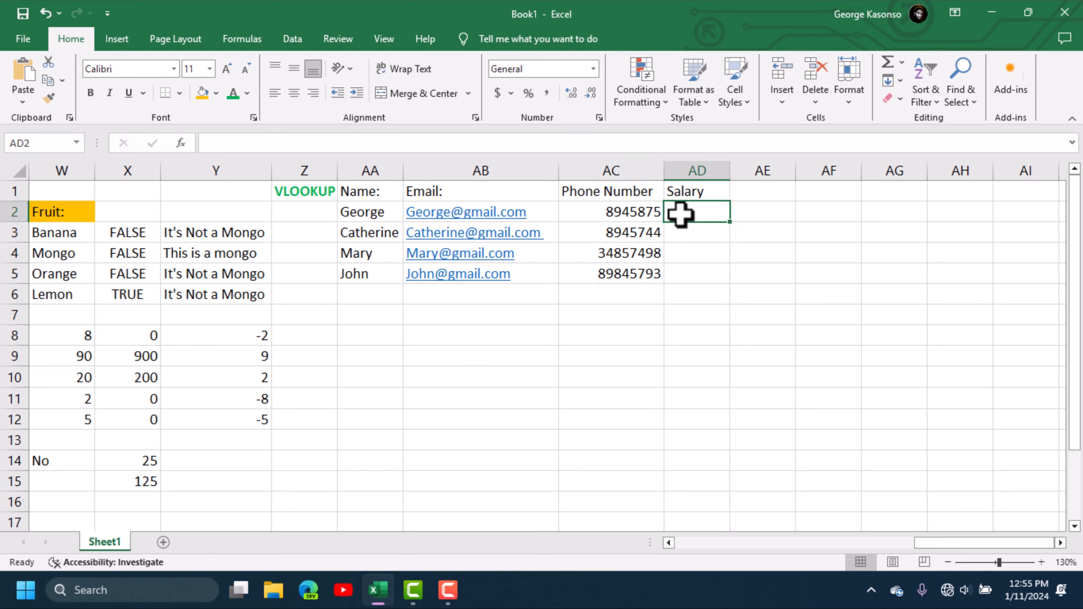
- Enter salaries 2300, 22300, 2100 and 7800 in AD2:AD5
text(2)
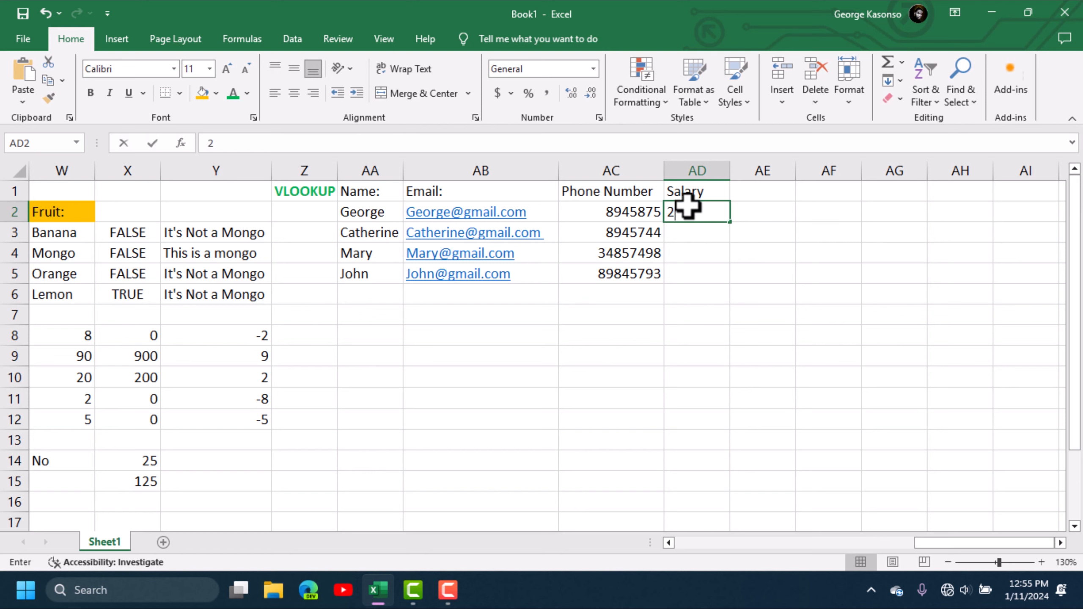
text(300)
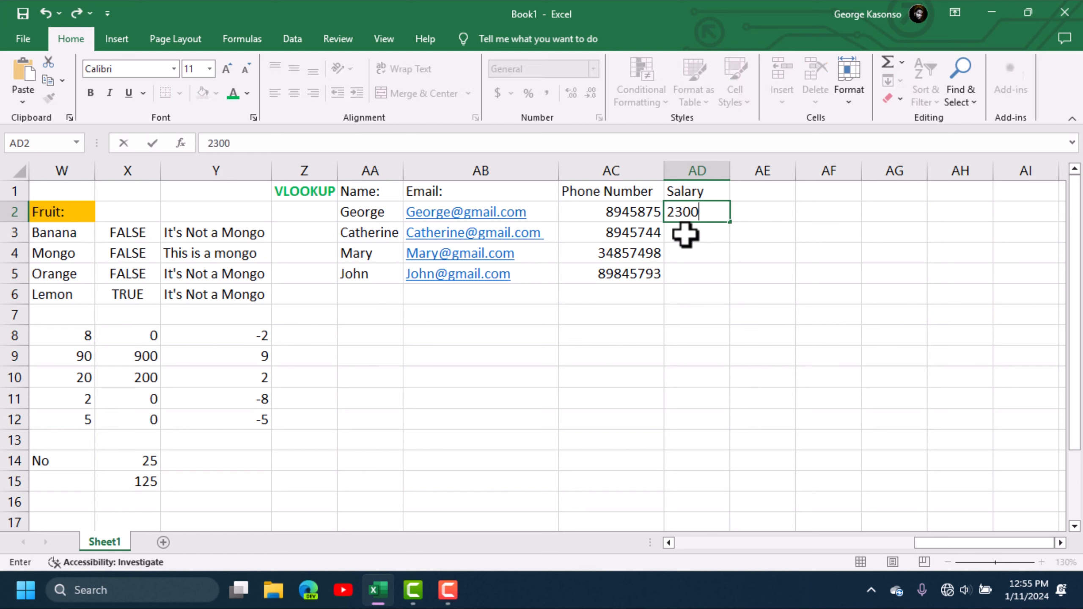
key(Return)
text(22300)
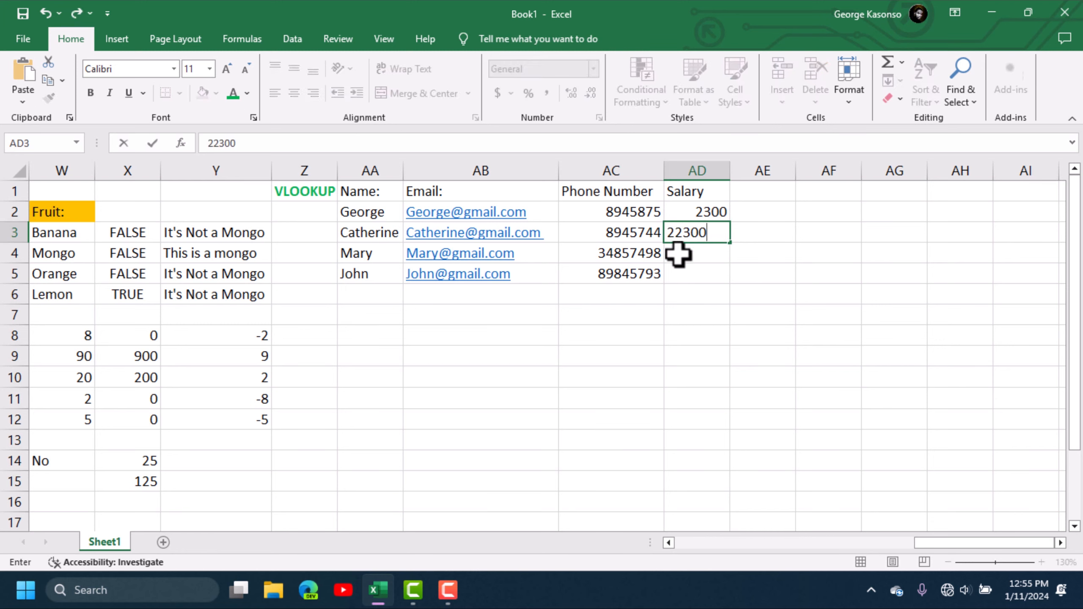
key(Return)
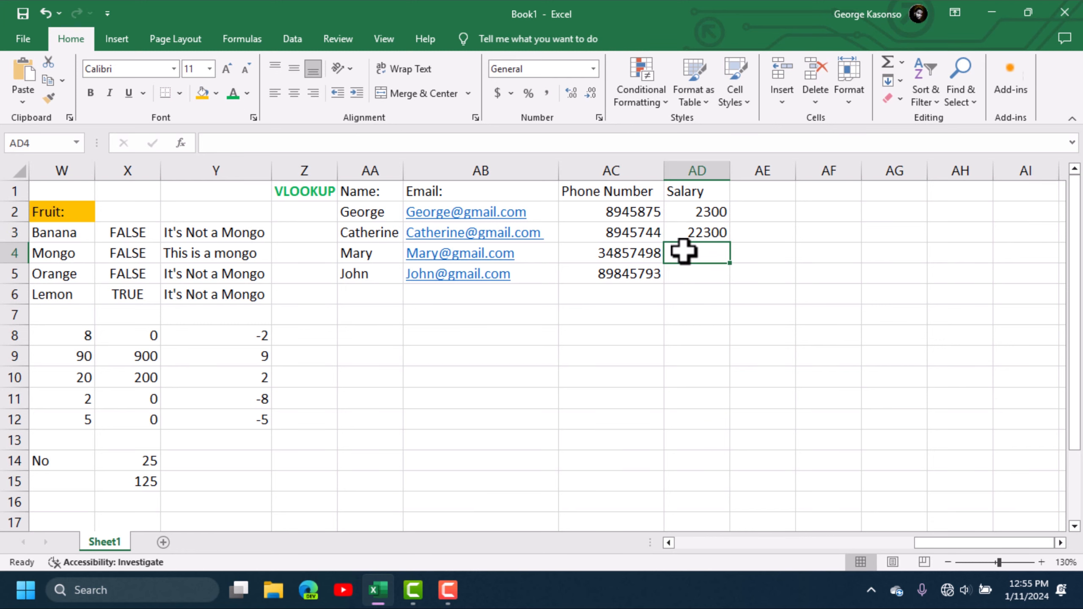
text(2100)
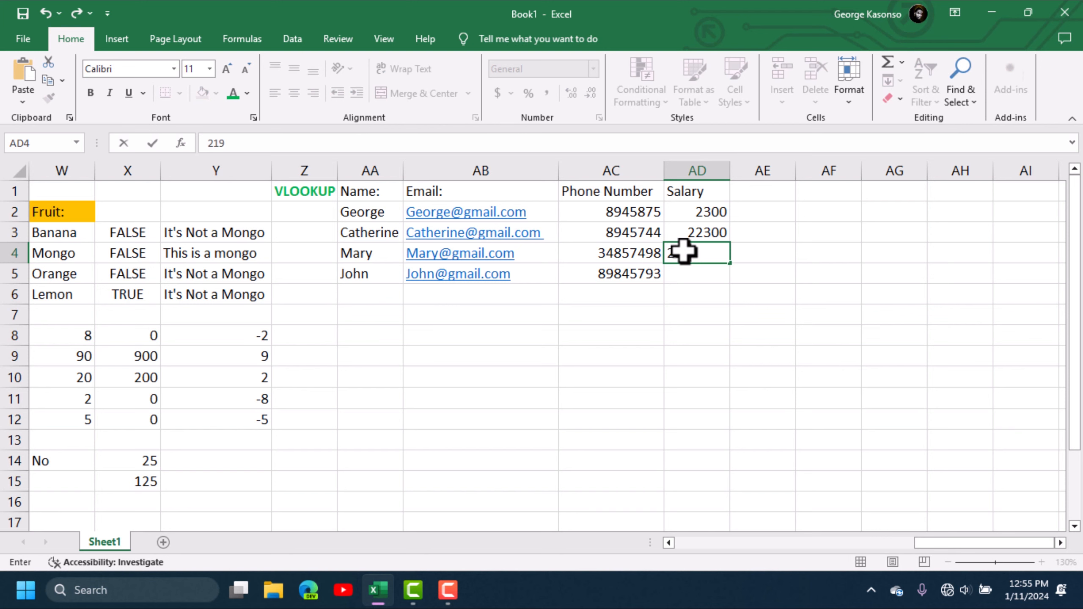
click(699, 271)
text(78)
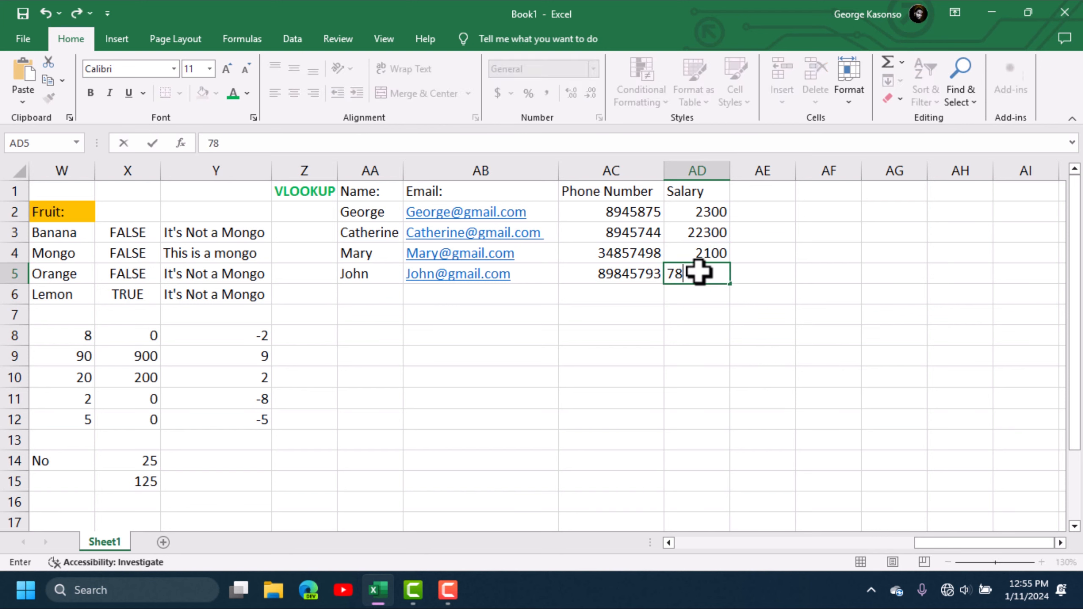
text(00)
click(797, 333)
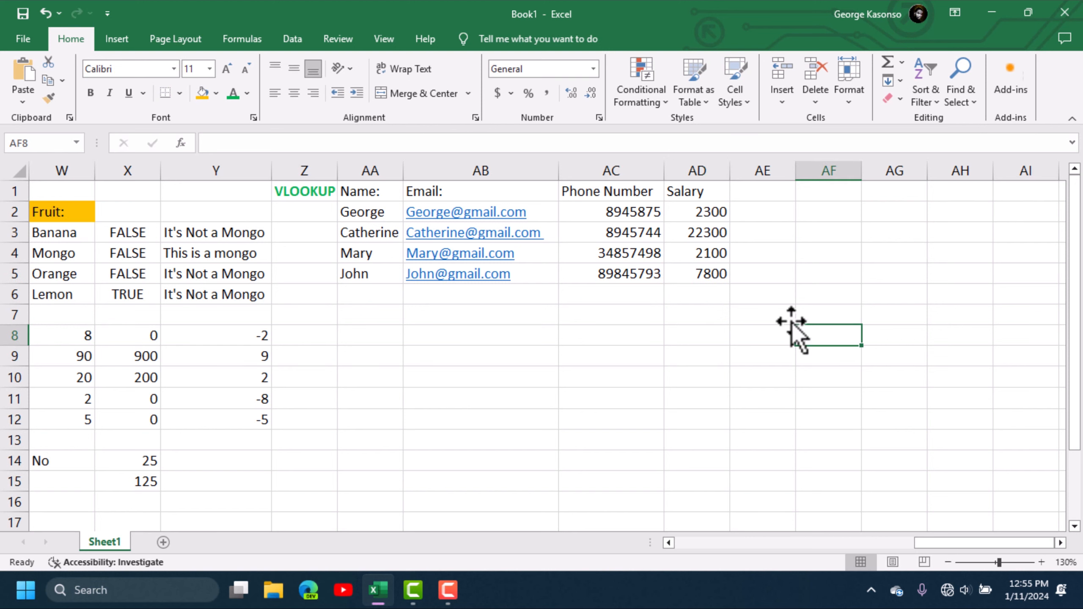
- Apply Accounting currency format to salaries AD2:AD5 and adjust the column width
drag(704, 213, 708, 273)
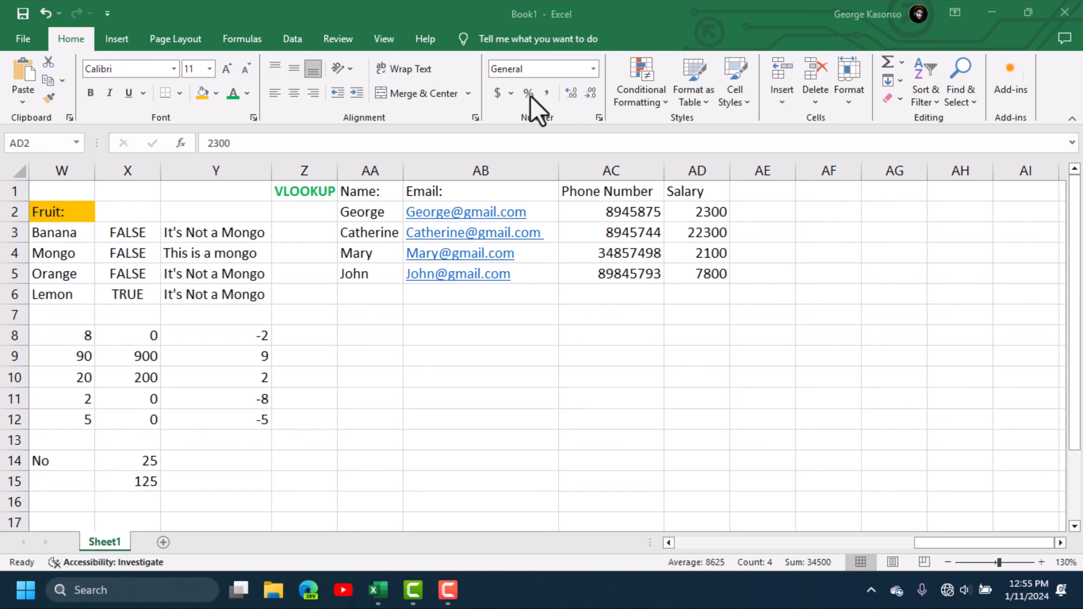
click(497, 92)
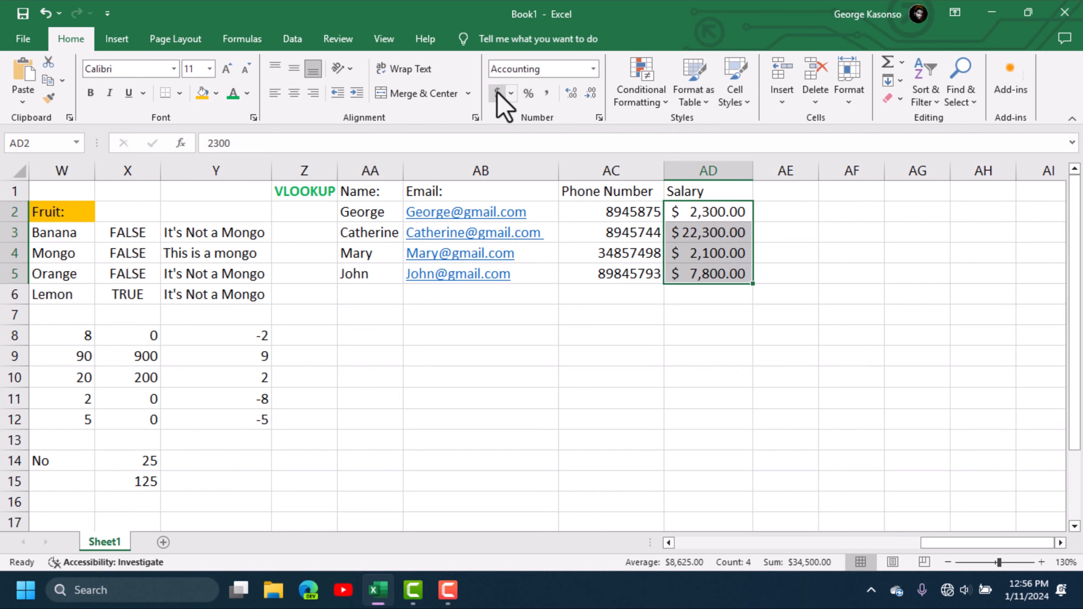
click(756, 380)
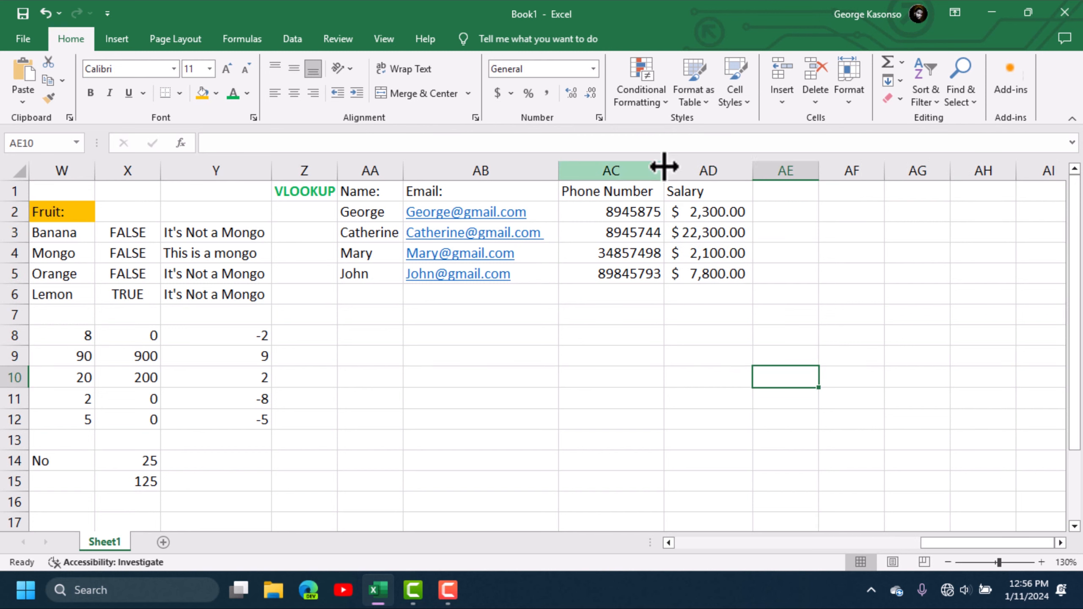
drag(753, 170, 777, 170)
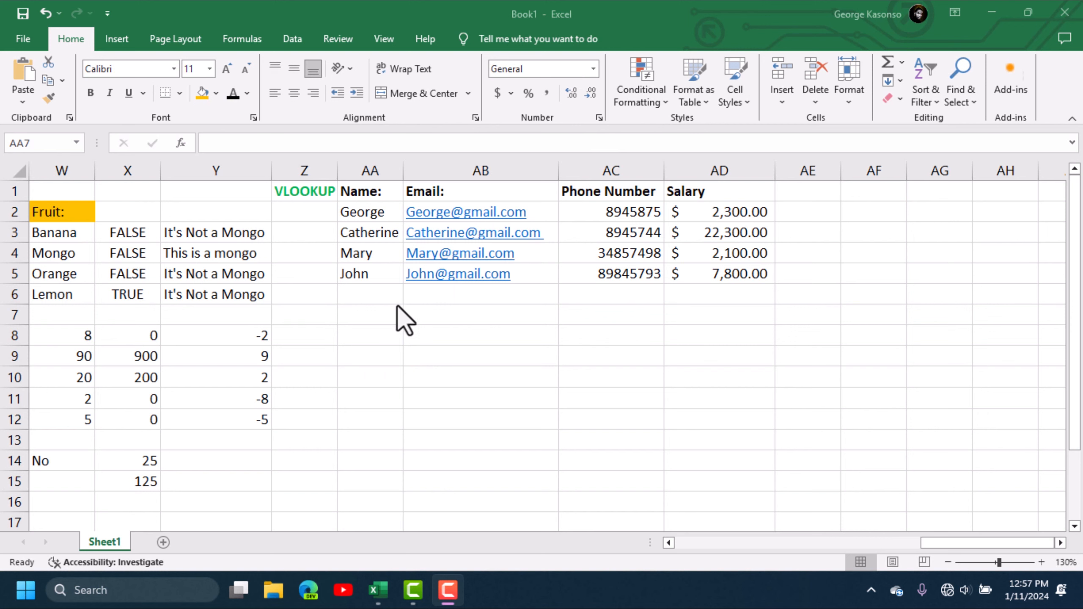
click(379, 314)
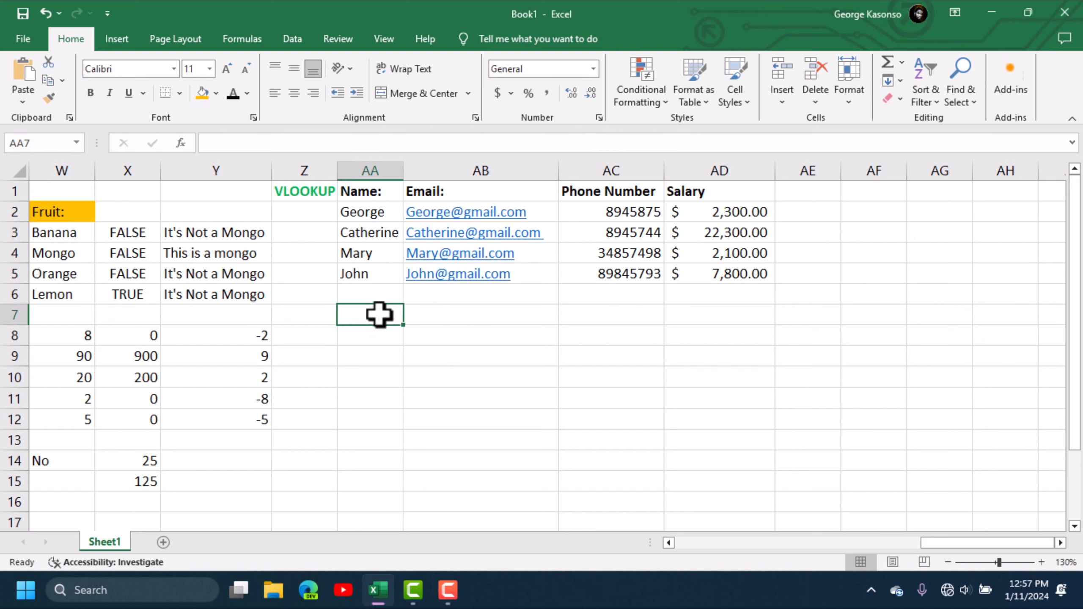
- Enter labels Name:, Email:, Phone Number and Salary down AA7:AA10 and select them
text(Name:)
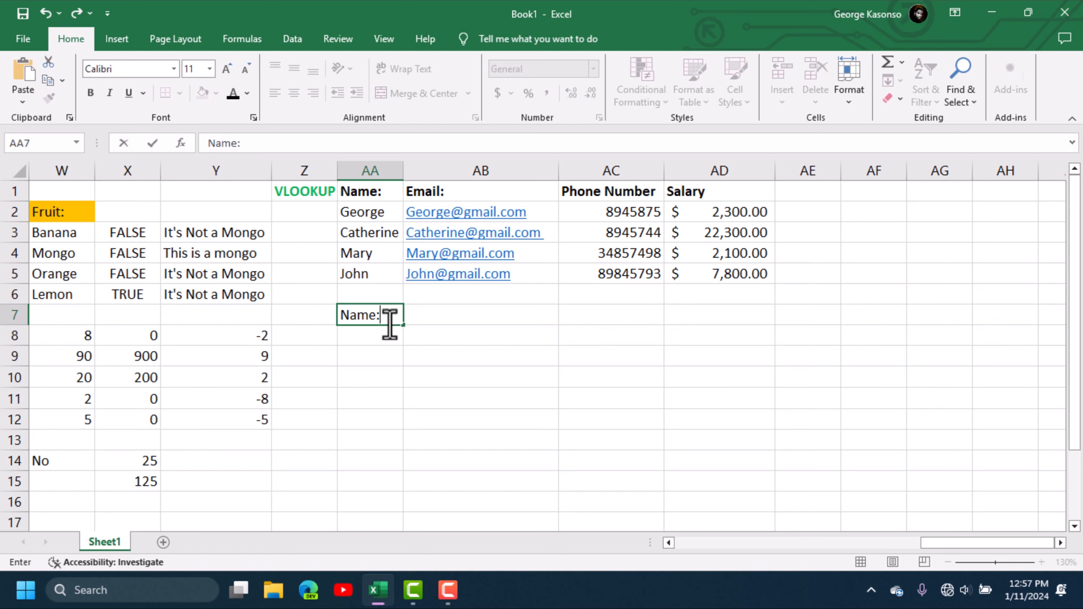
click(370, 337)
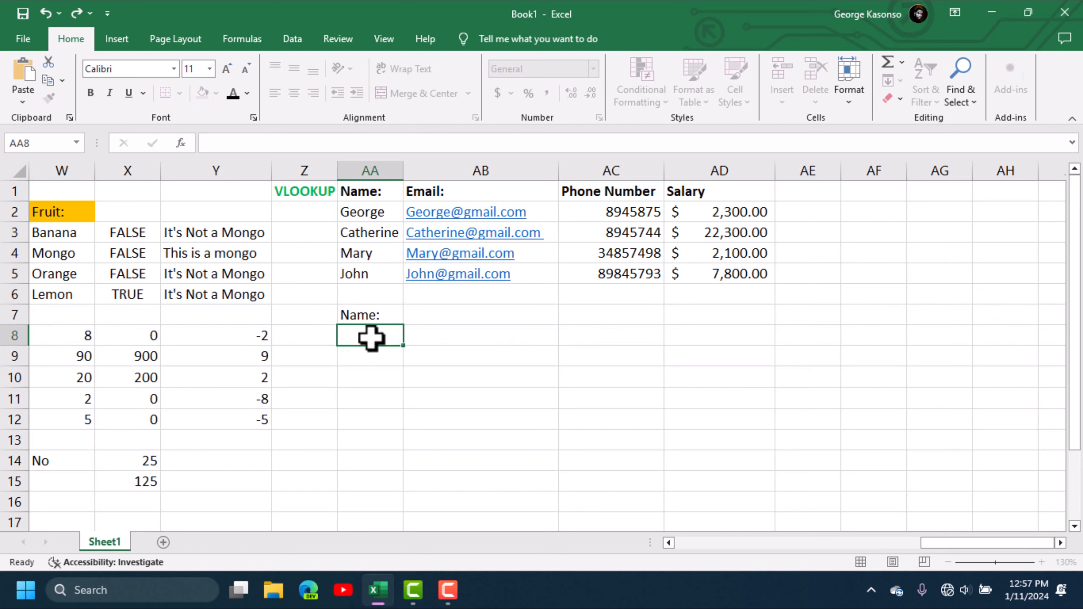
text(Email:)
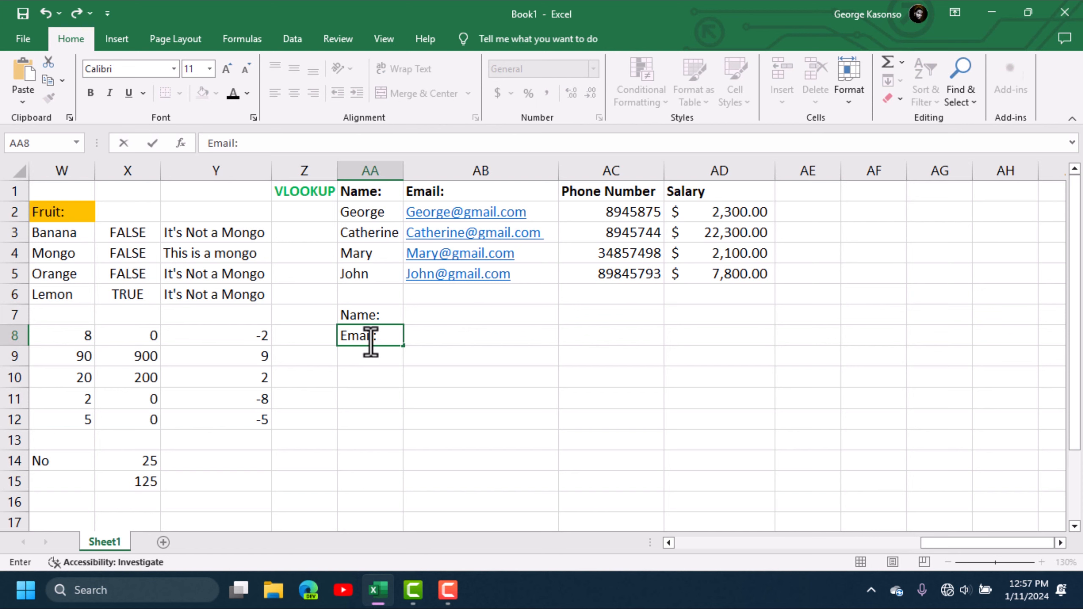
click(372, 356)
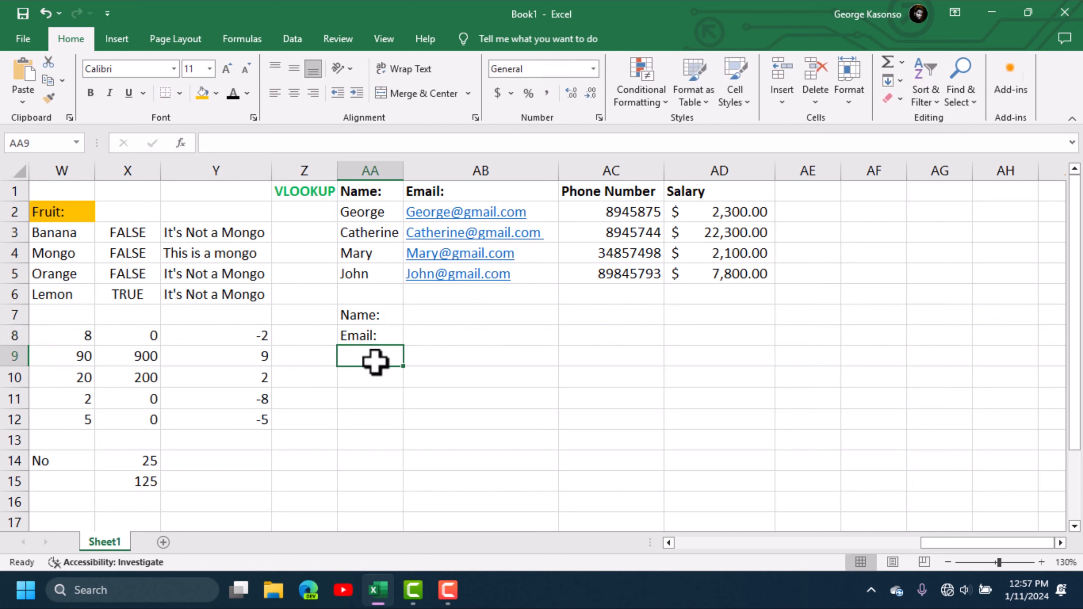
text(P)
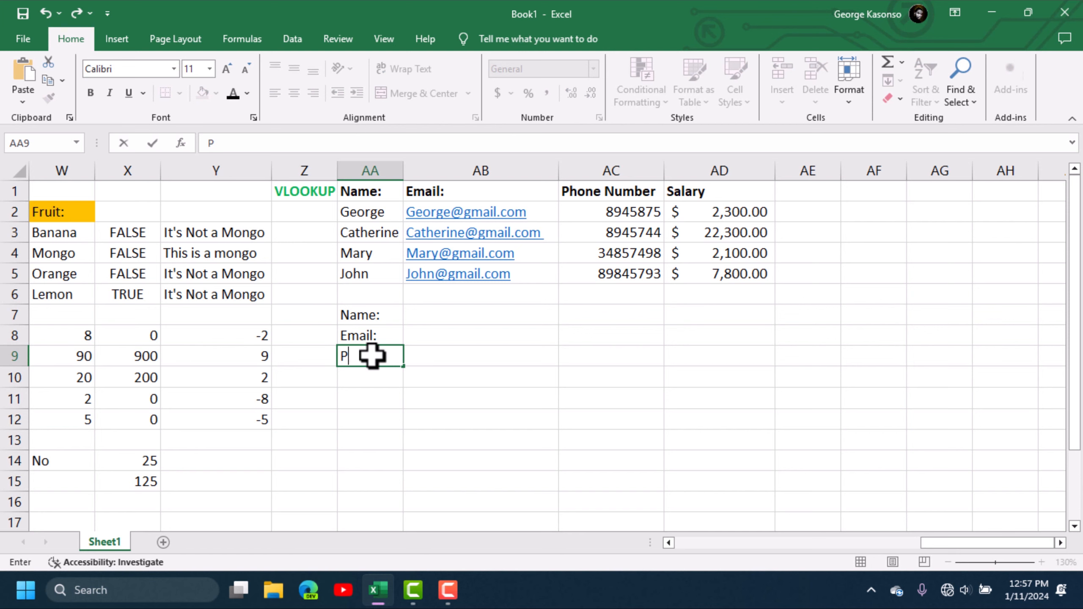
text(hone Num)
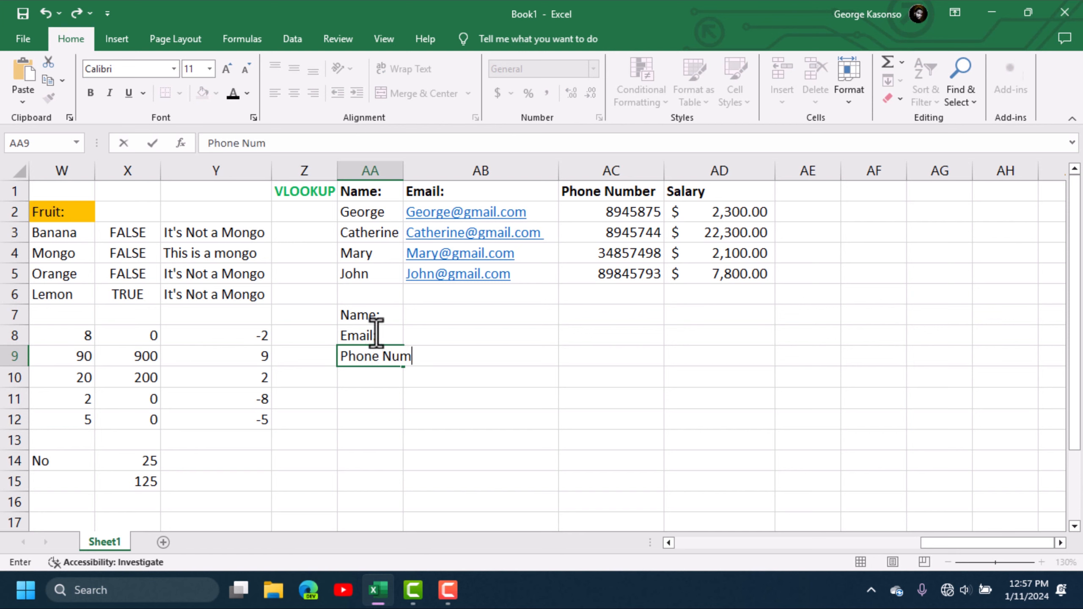
text(ber)
click(365, 379)
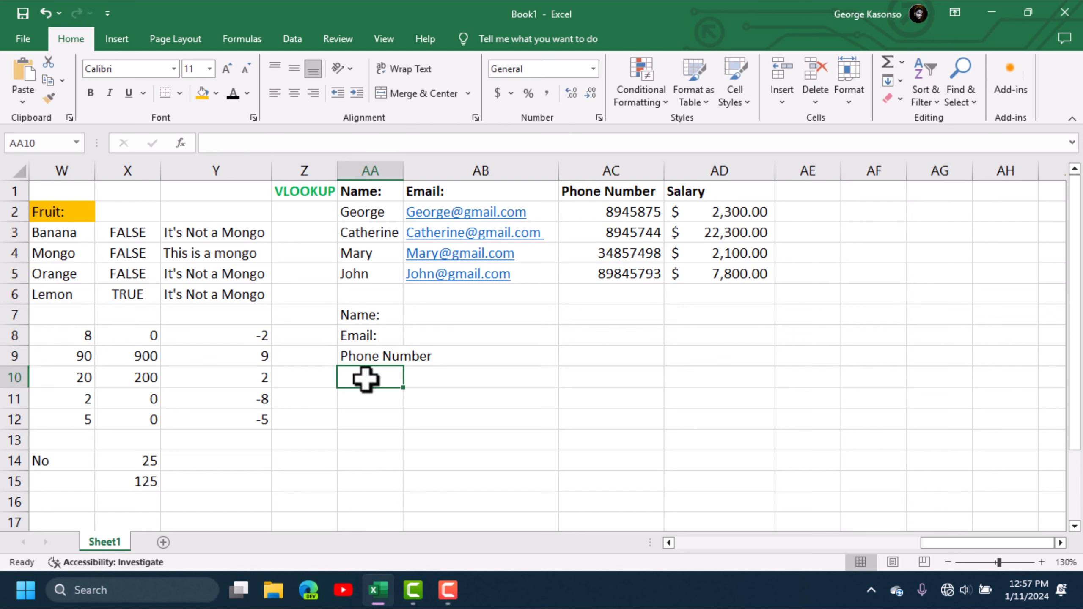
text(Salary)
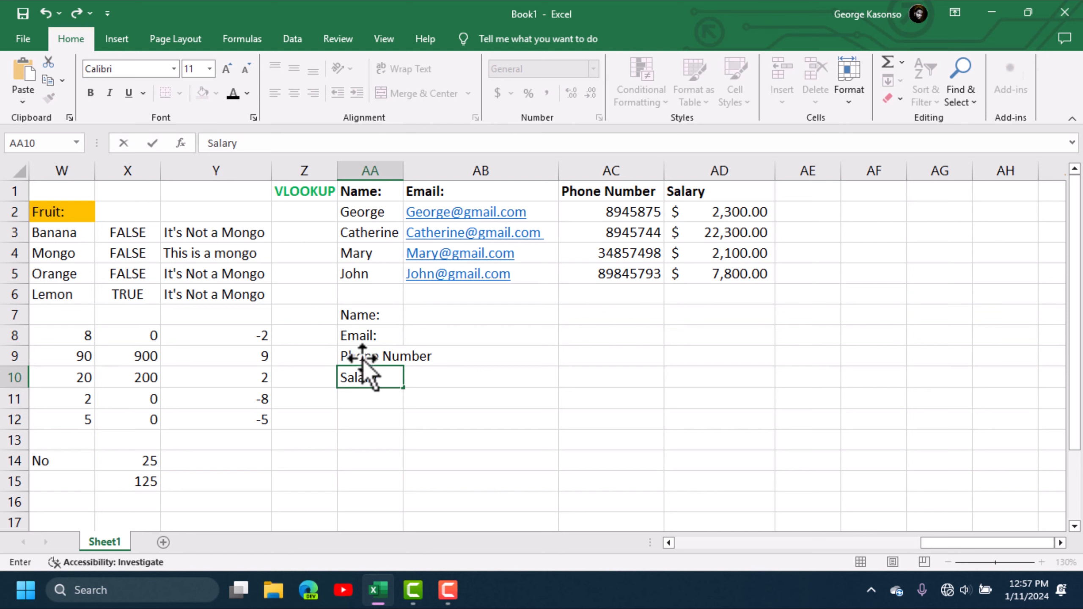
drag(354, 316, 368, 382)
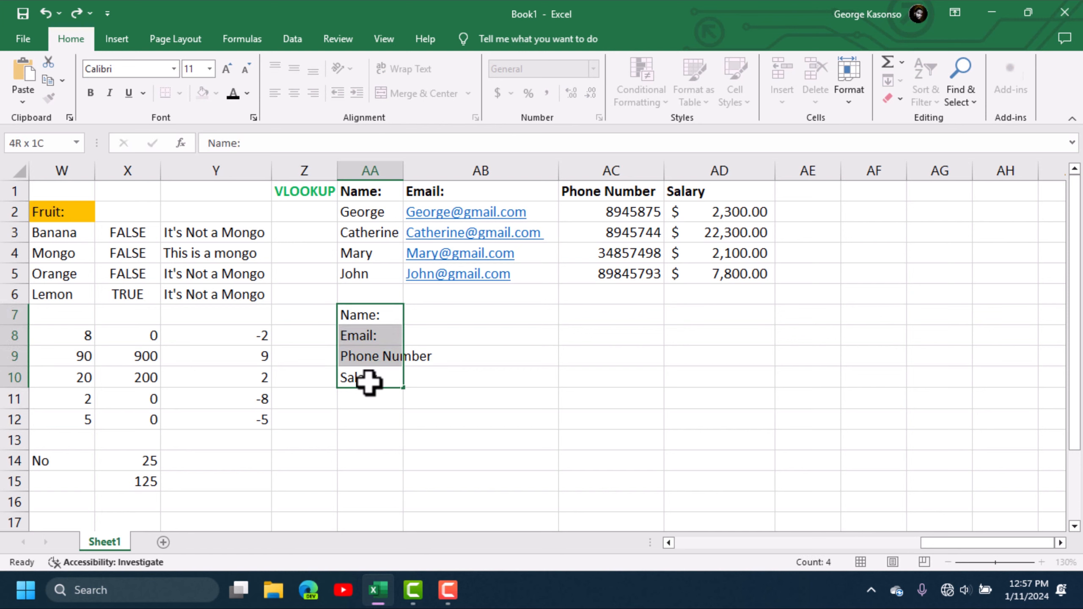
- Make the AA7:AA10 labels bold italic and autofit column AA
click(109, 93)
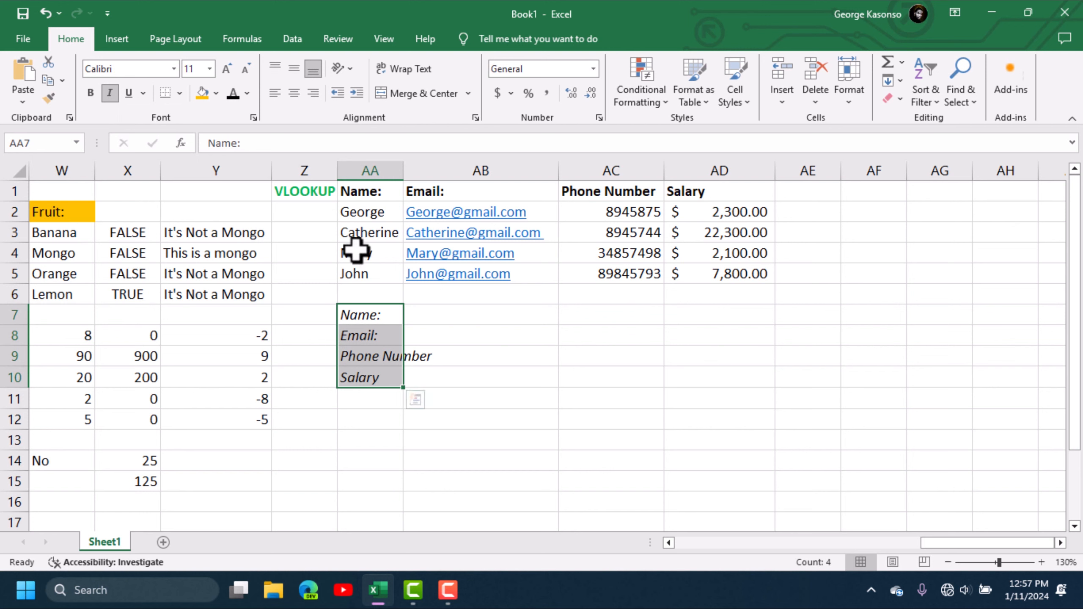
click(91, 93)
click(432, 369)
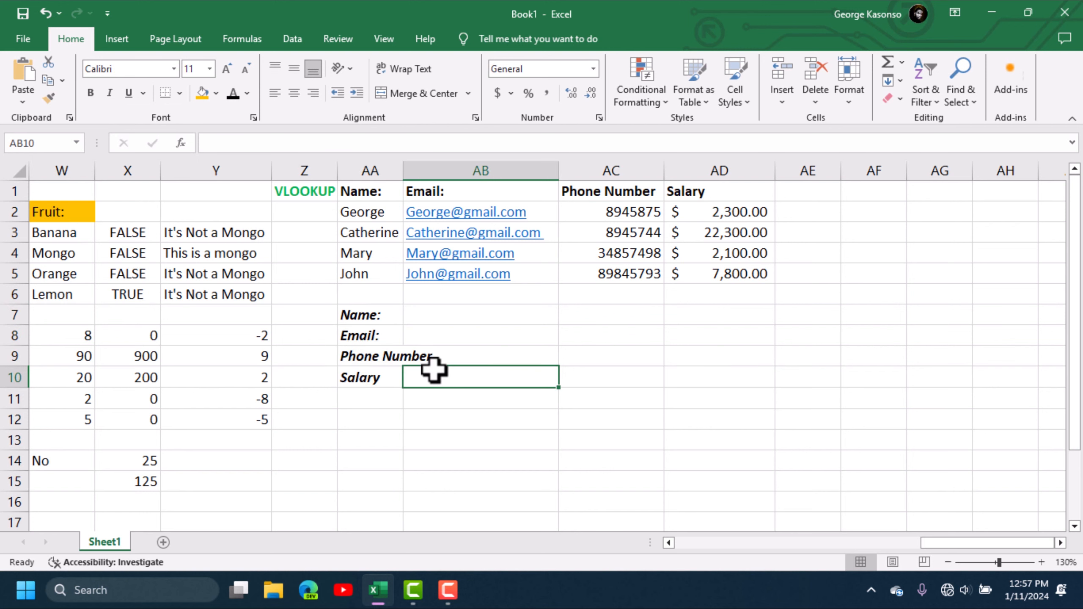
click(438, 323)
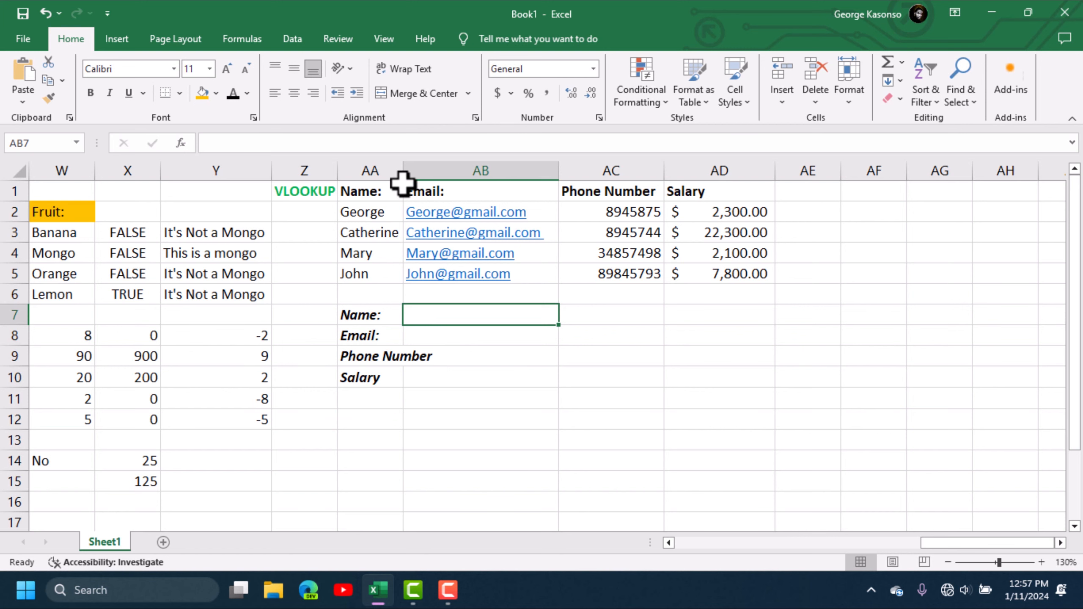
double_click(402, 170)
click(552, 419)
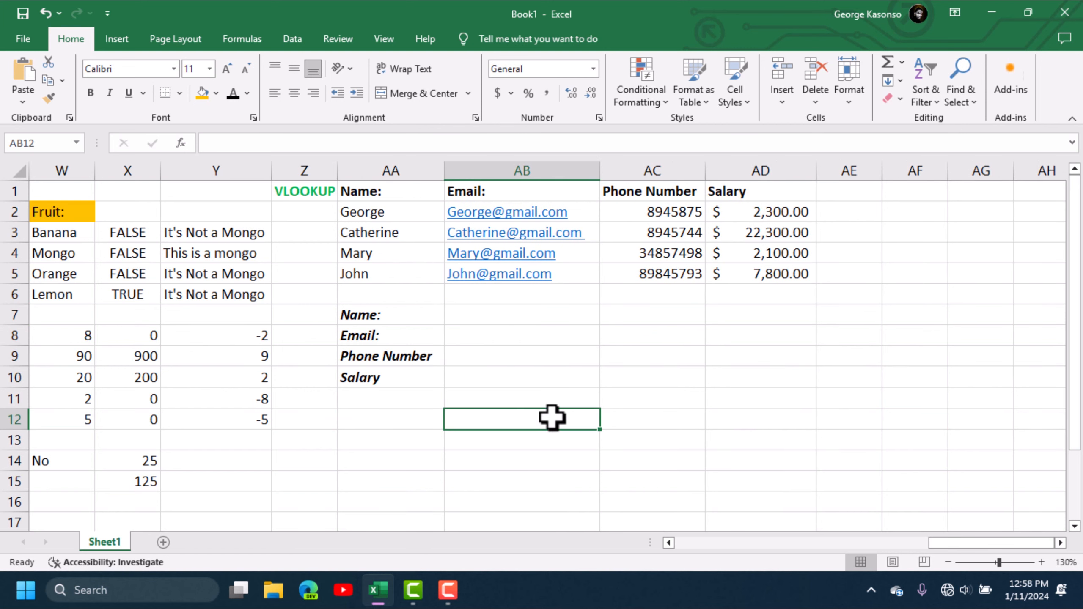
click(486, 313)
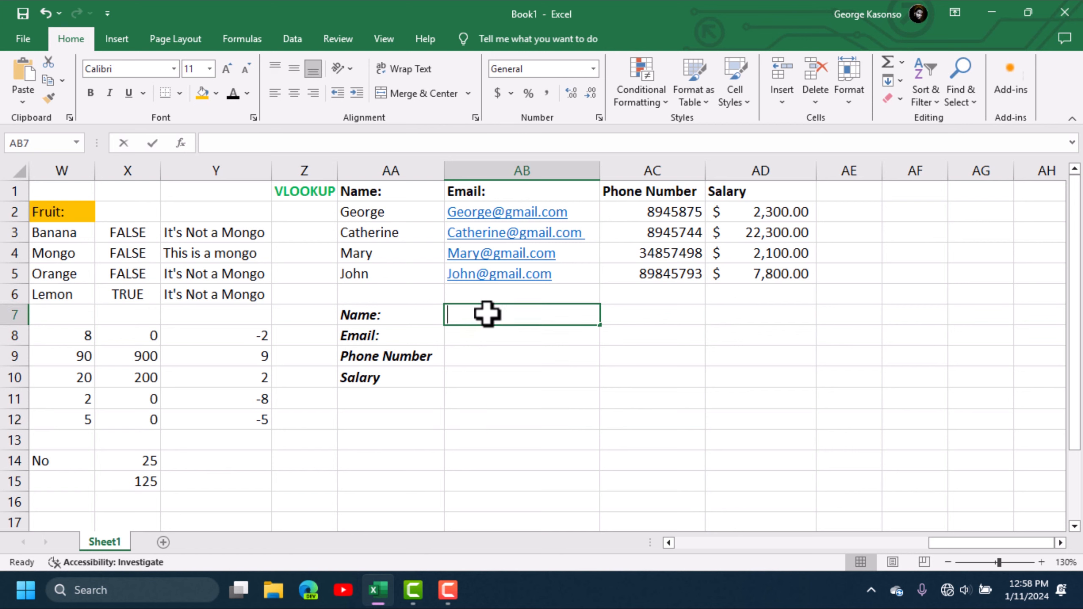
- Type an employee's first name into AB7 as the lookup value
text(G)
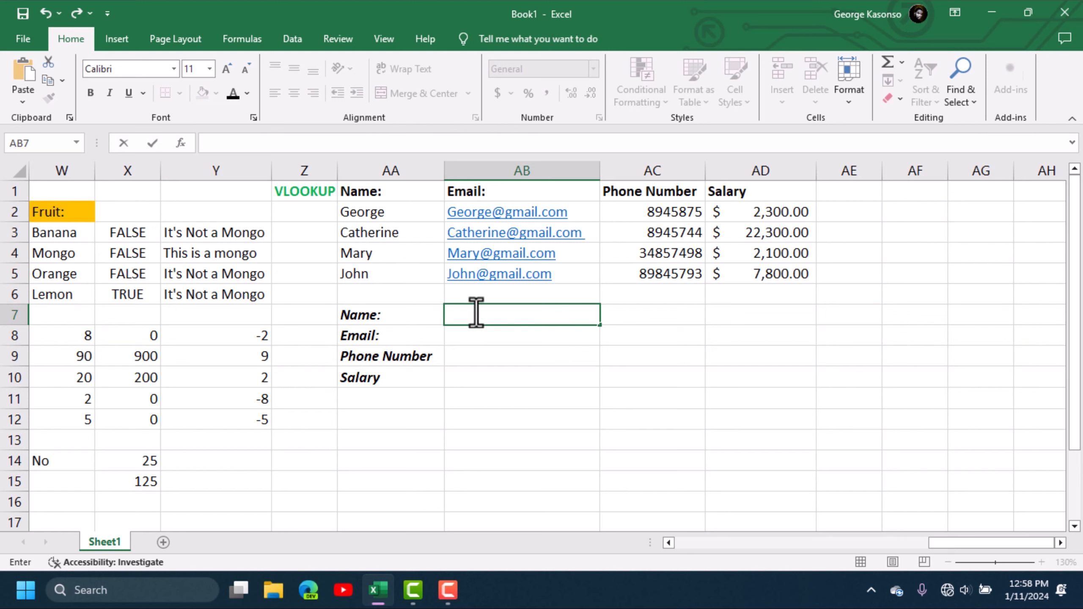
click(573, 62)
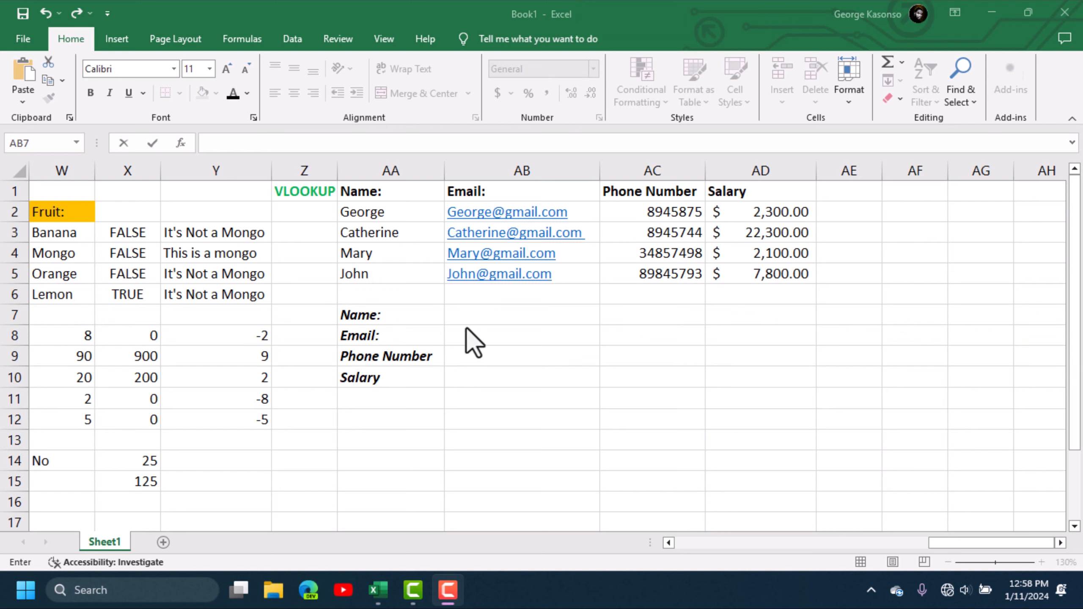
click(466, 314)
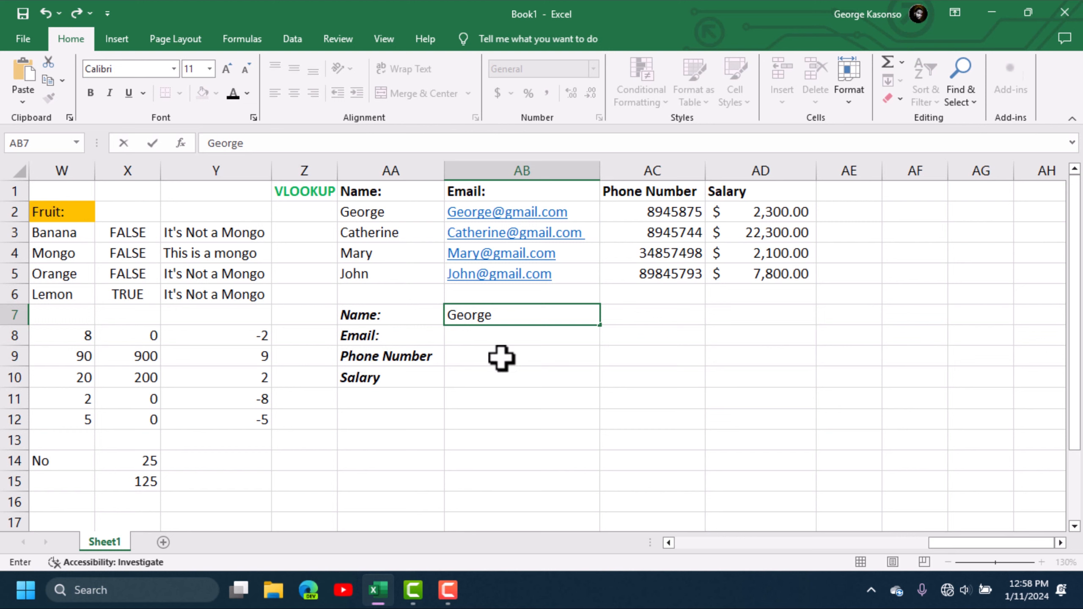
click(488, 337)
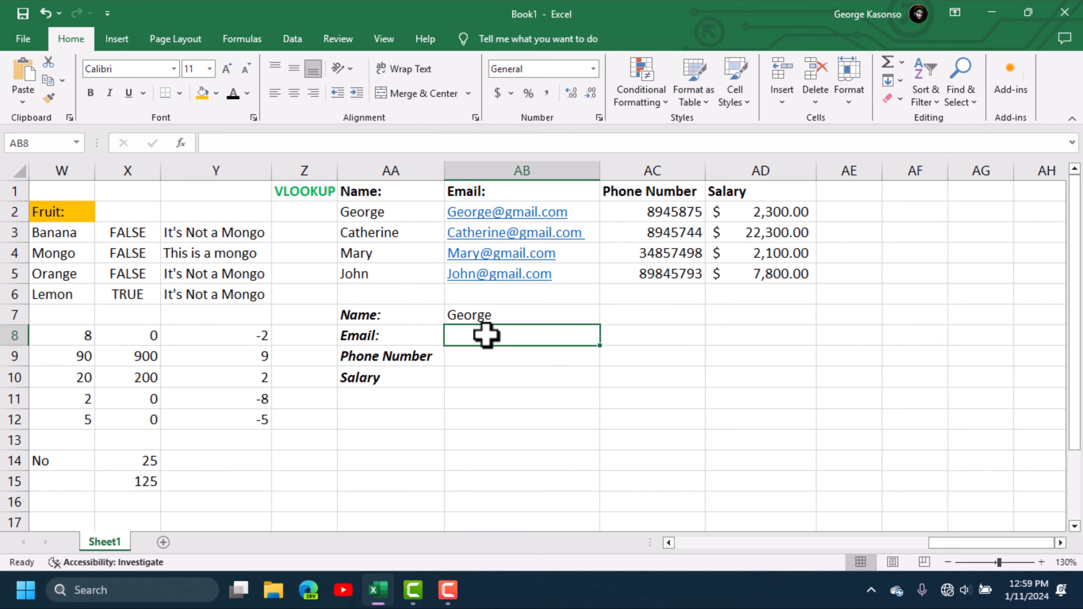
- Enter =VLOOKUP(AB7,AA1:AD5,2,FALSE) in AB8 to return the email address
text(=v)
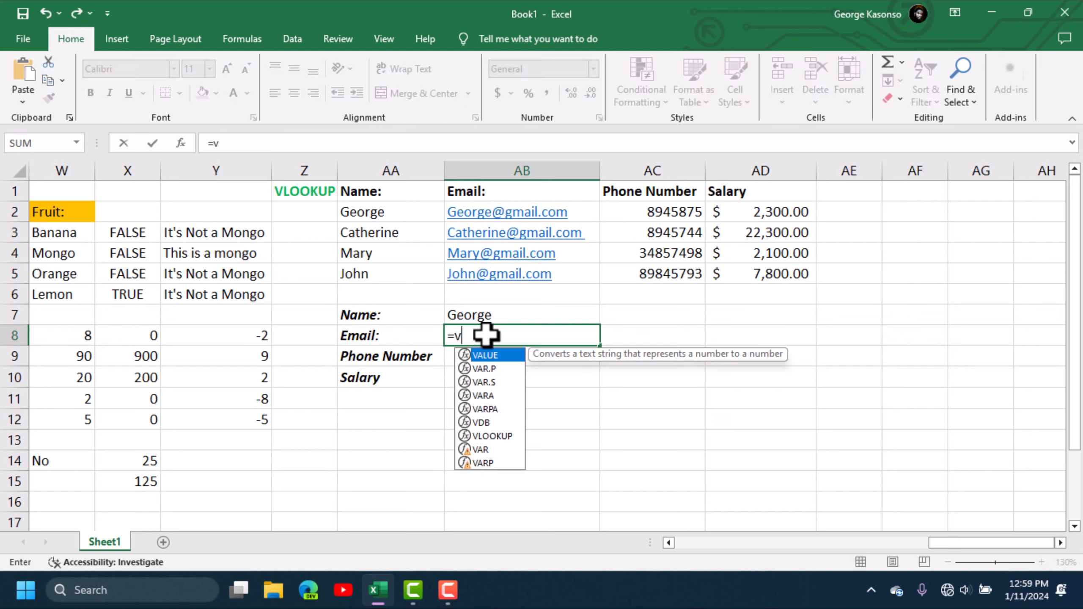
text(lo)
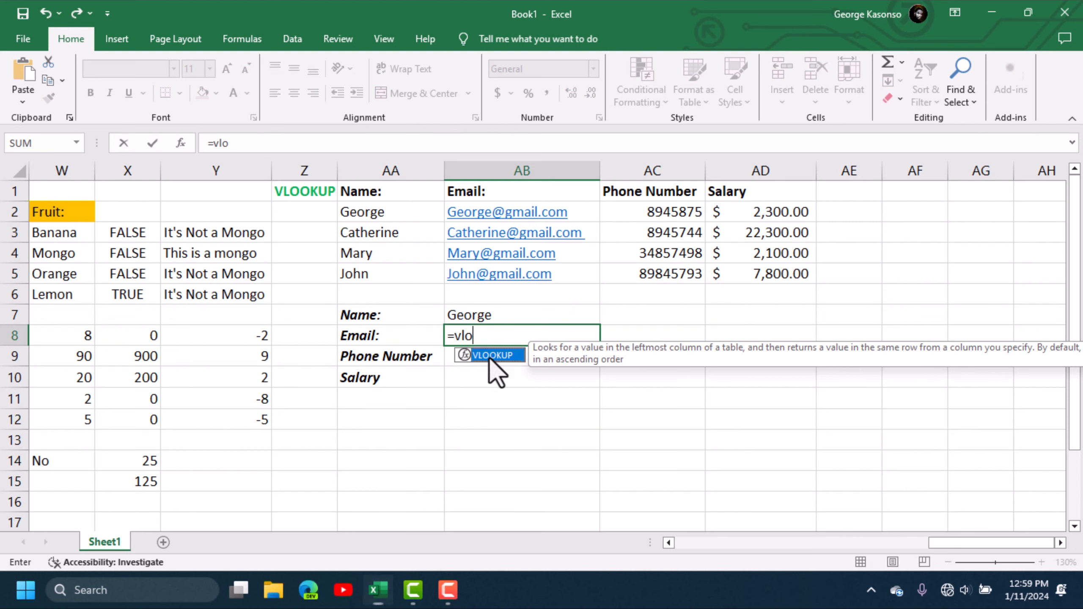
double_click(492, 355)
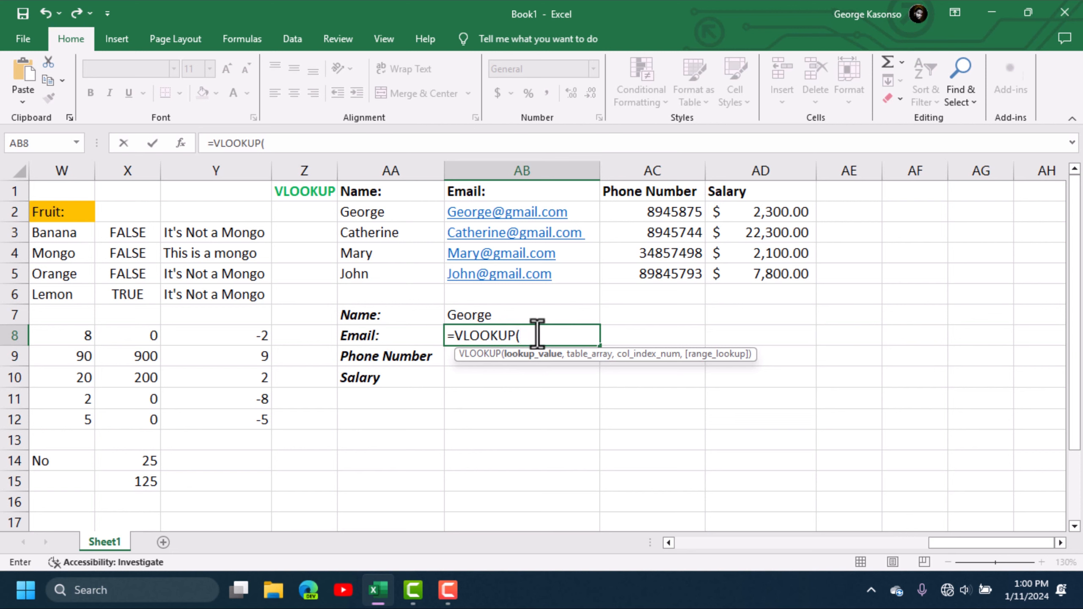
click(490, 314)
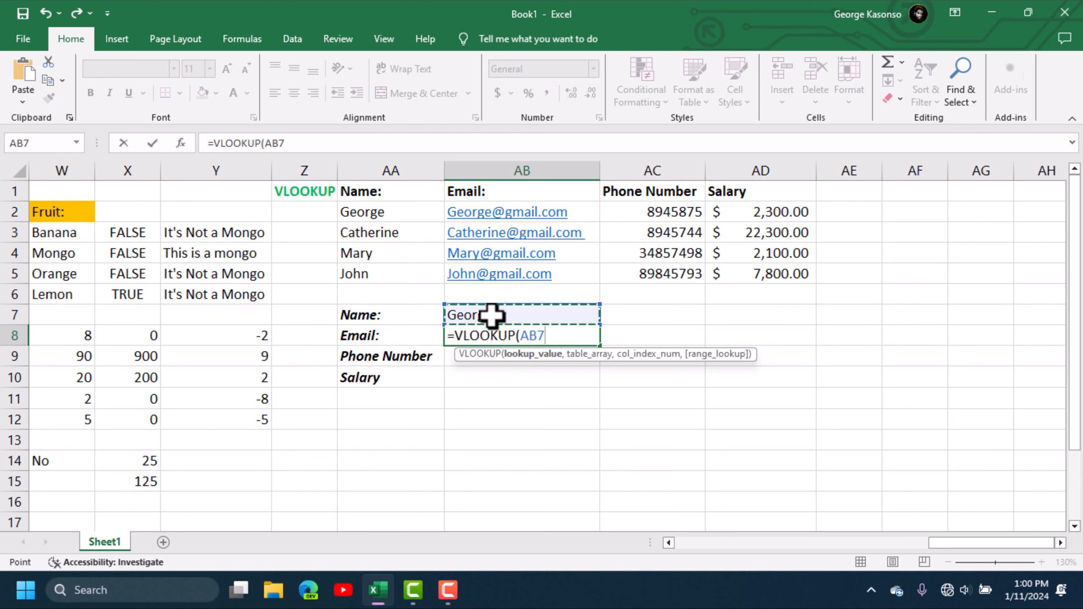
text(,)
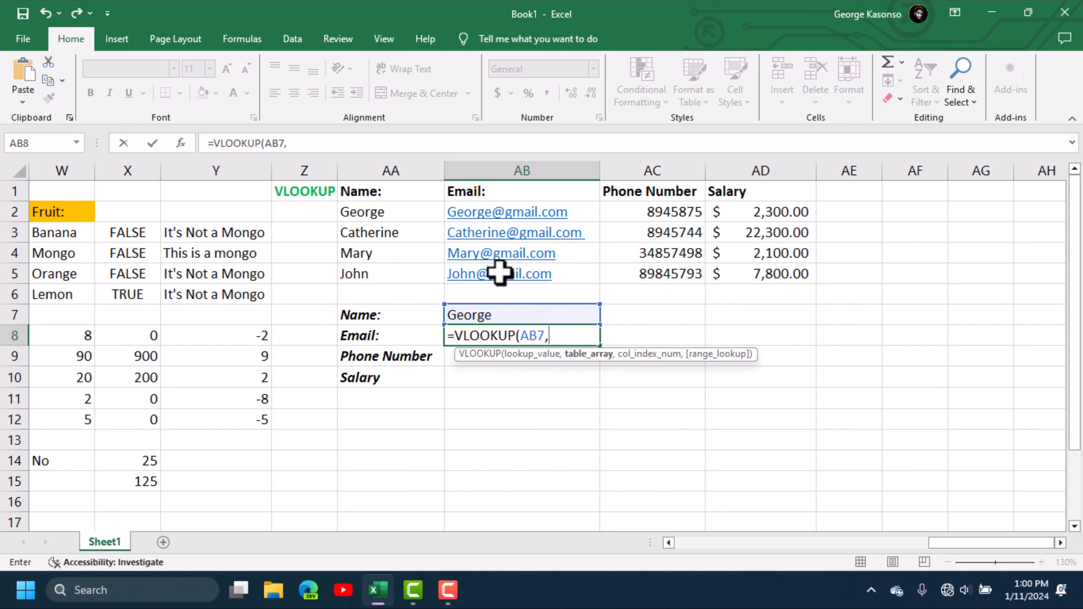
drag(358, 191, 750, 265)
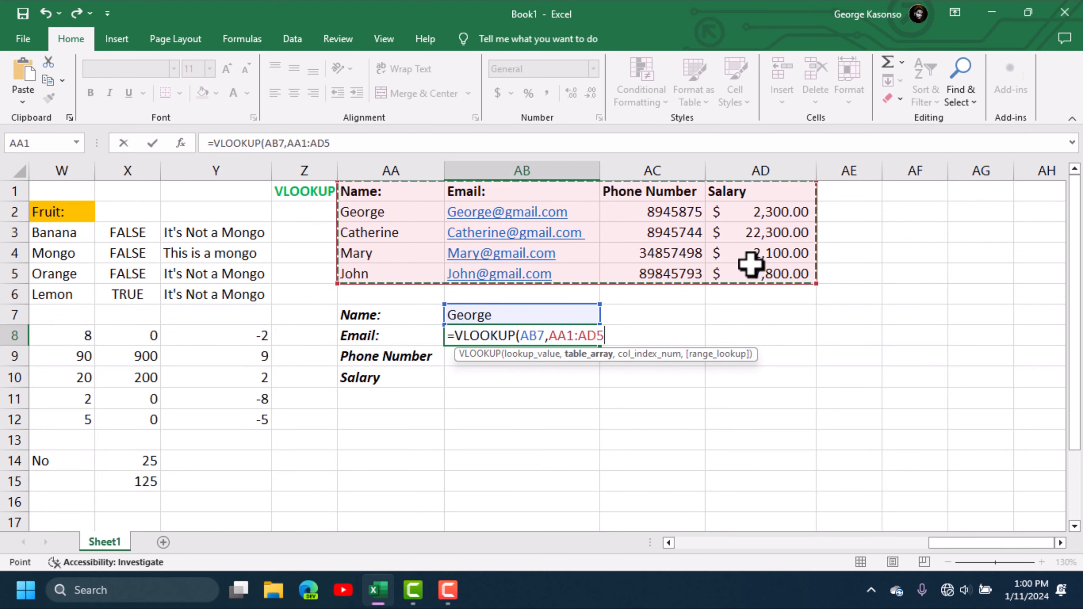
text(,)
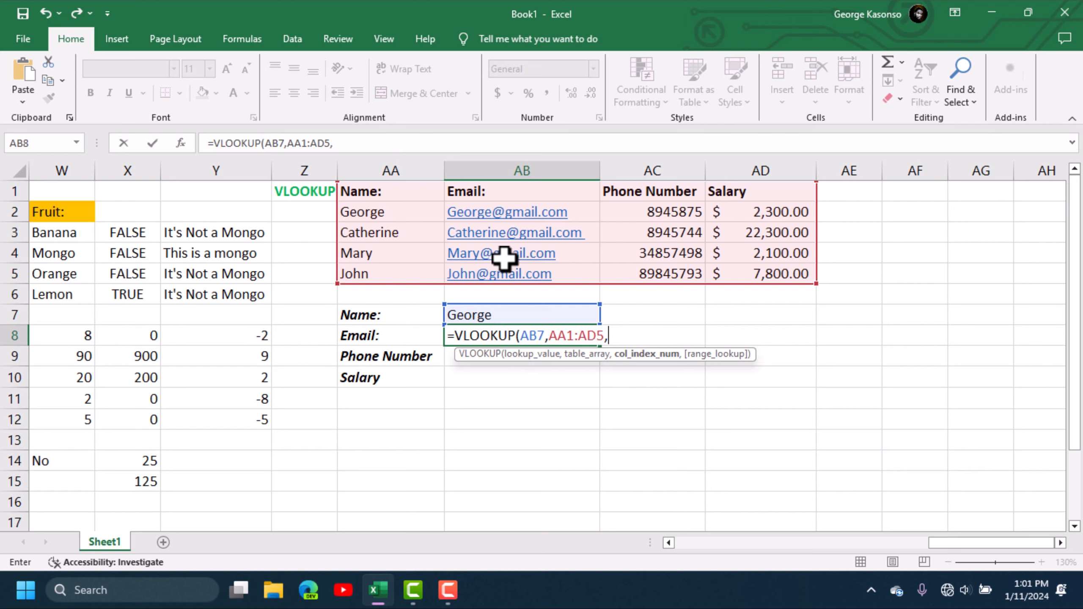
text(2)
click(620, 337)
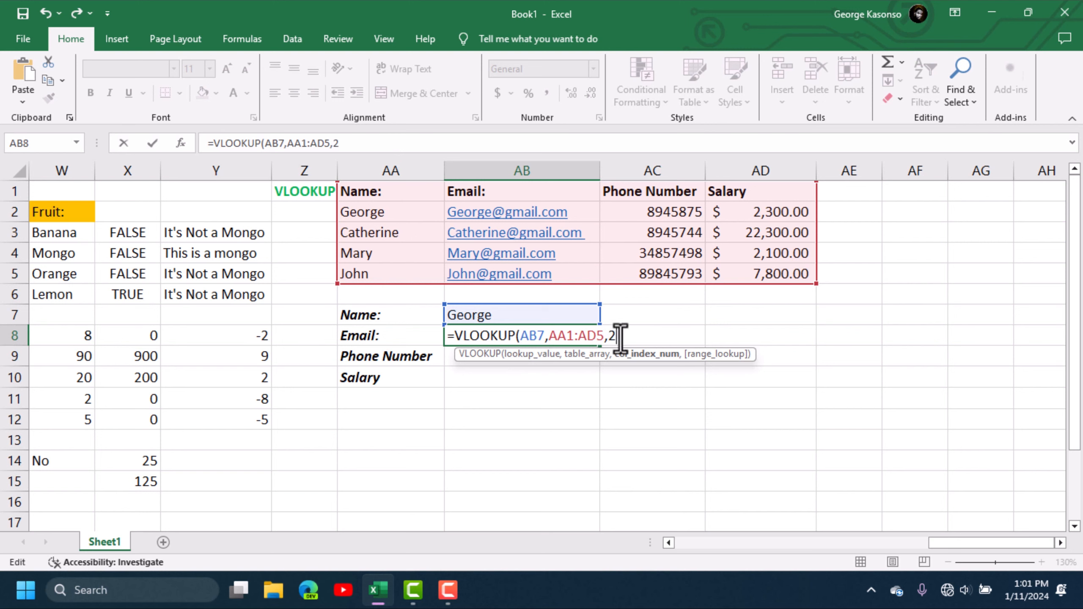
text(,)
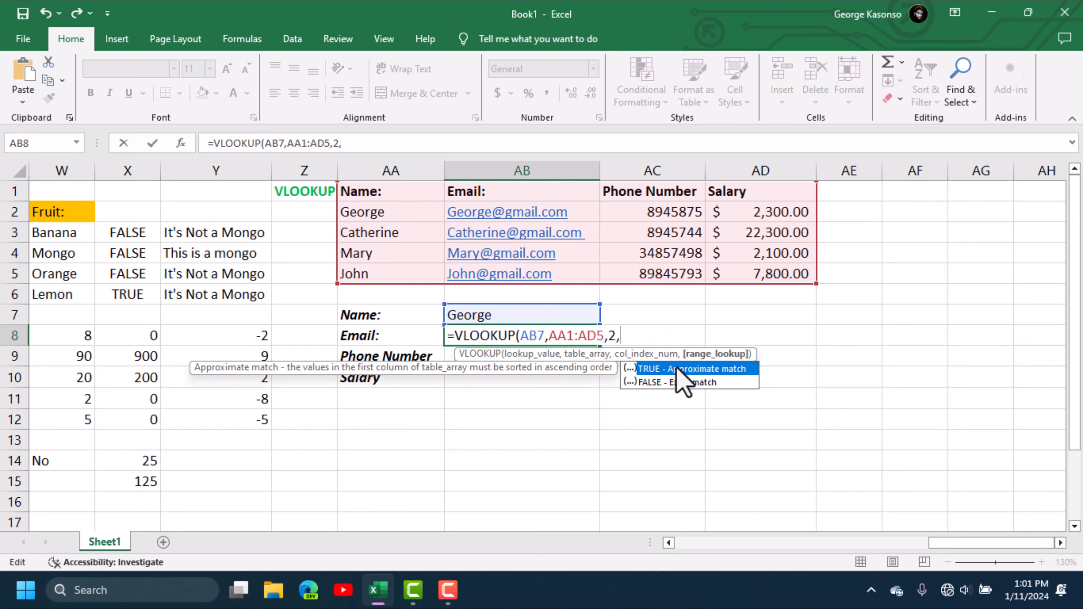
click(656, 386)
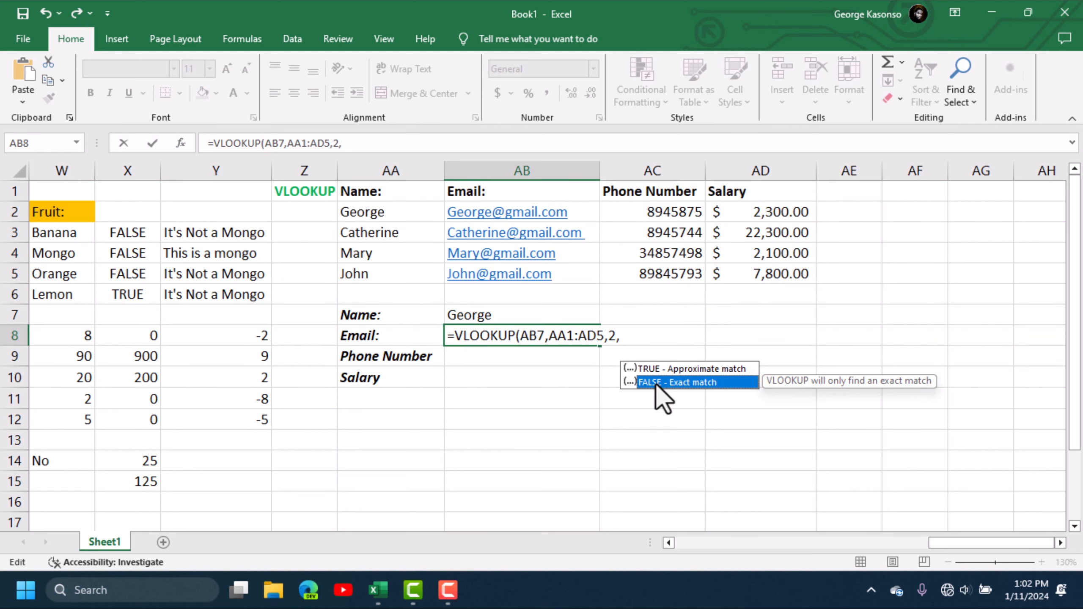
double_click(655, 383)
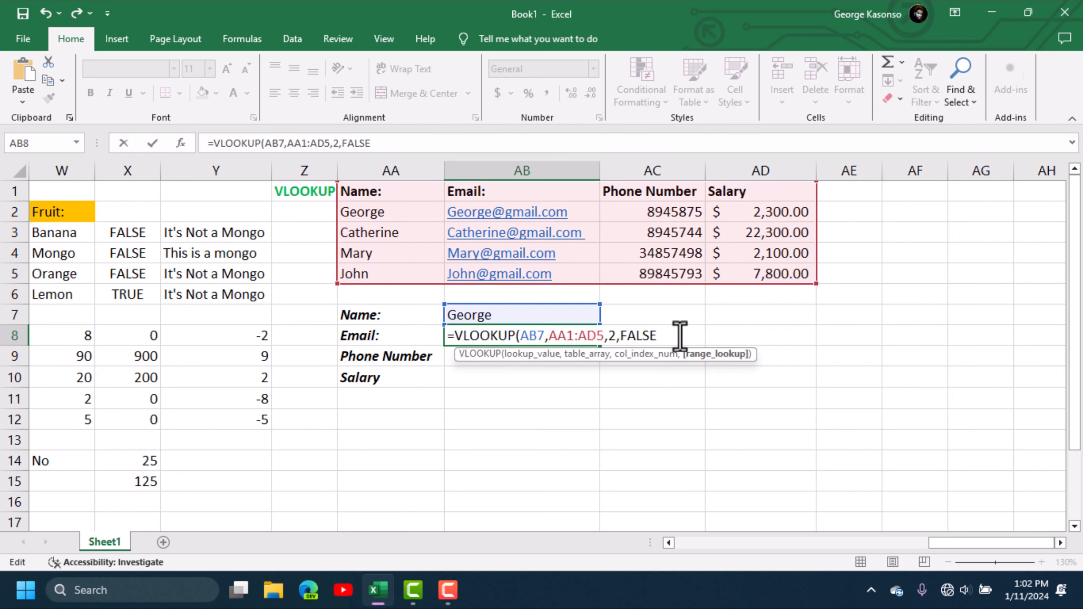
key(Return)
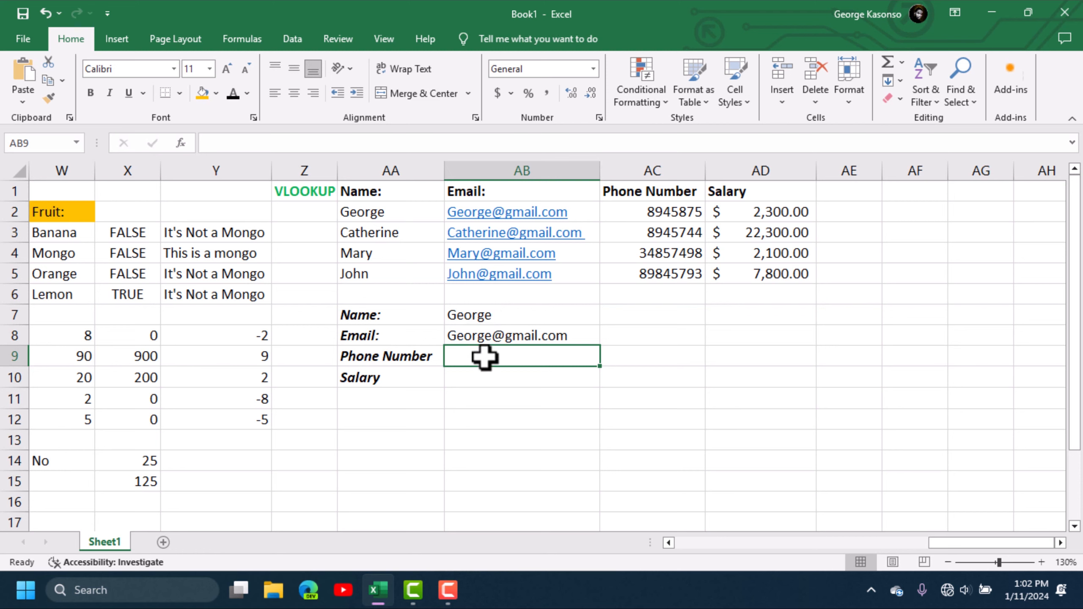
- Enter =VLOOKUP(AB7,AA1:AD5,3,FALSE) in AB9 to return the phone number
text(=)
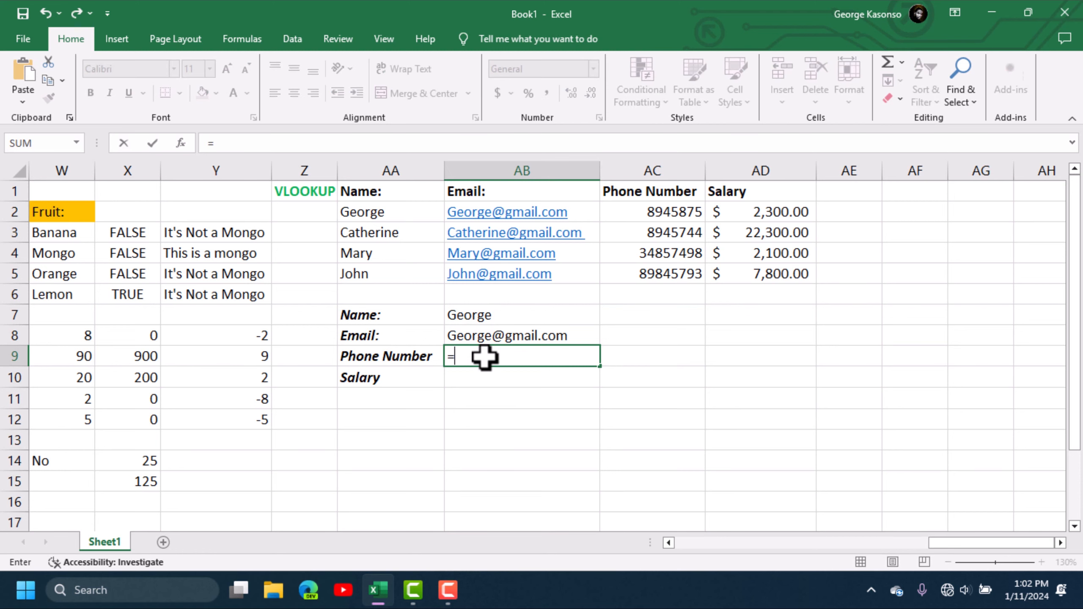
text(v)
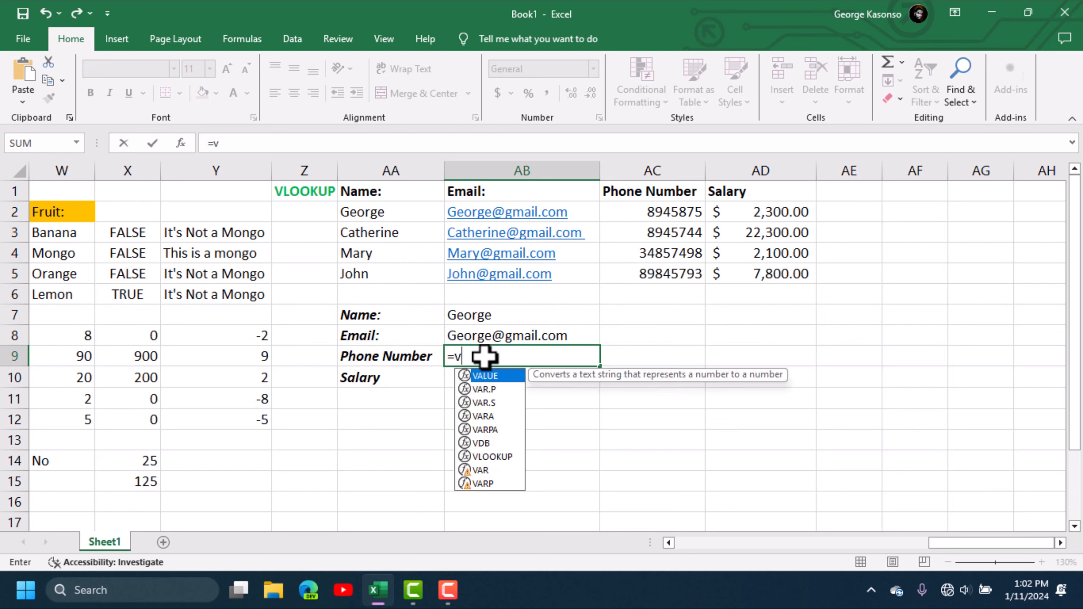
text(l)
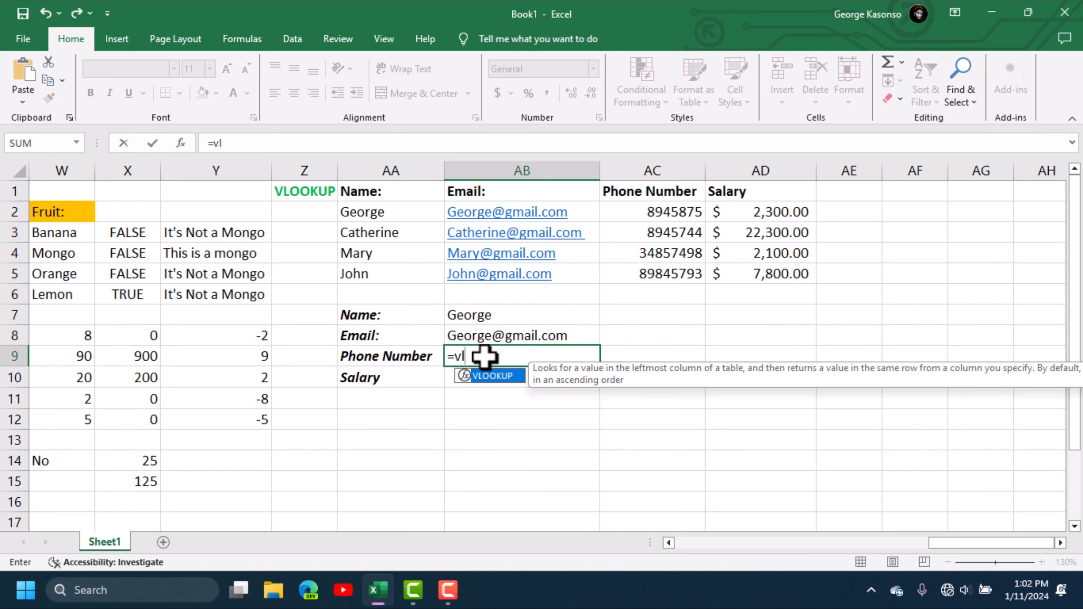
double_click(488, 376)
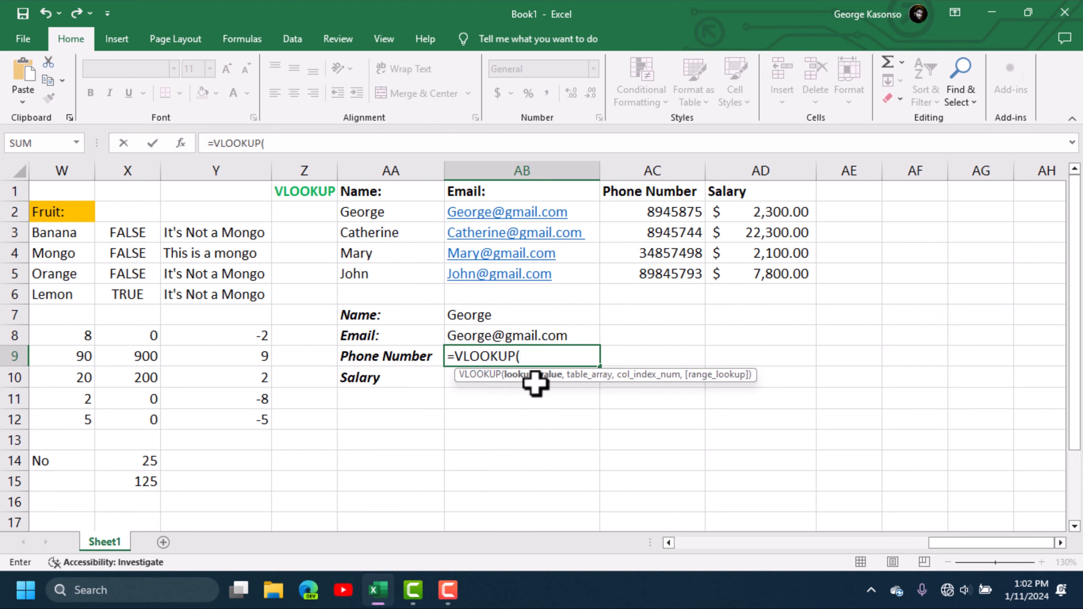
click(479, 315)
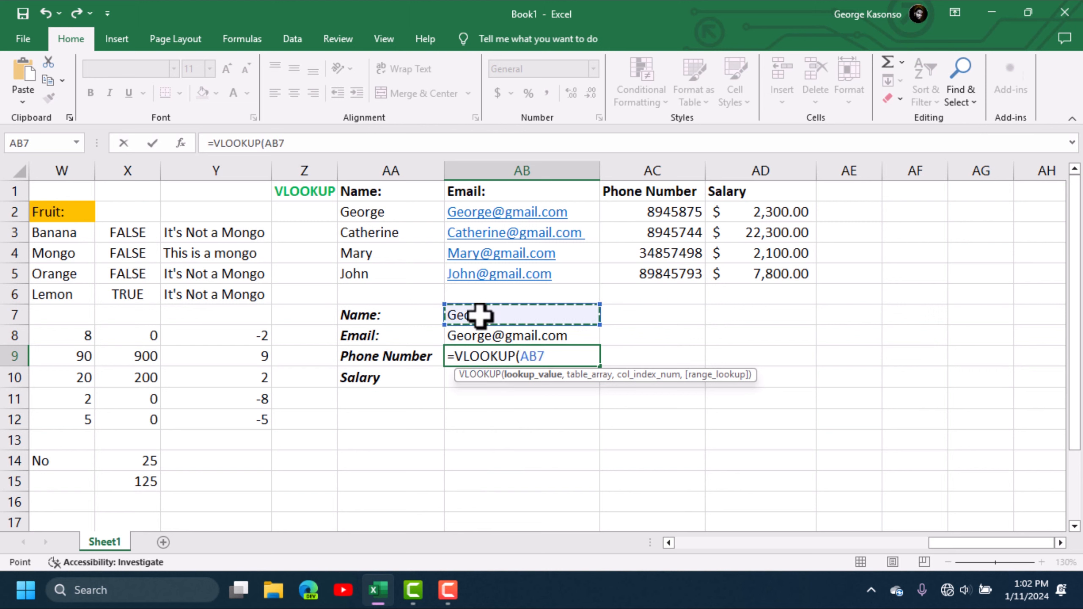
text(,)
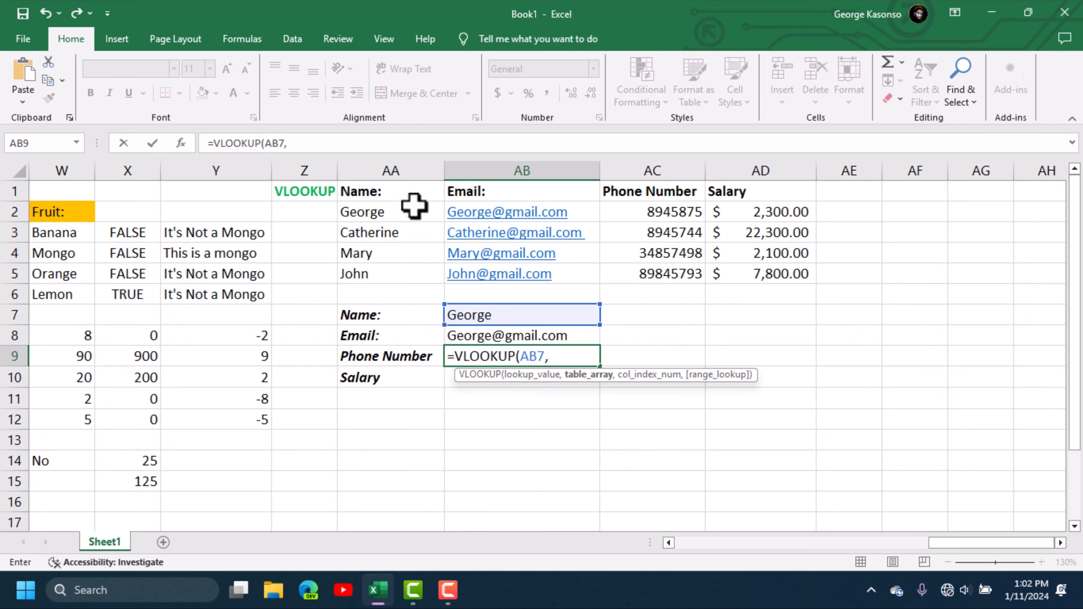
drag(358, 194, 766, 273)
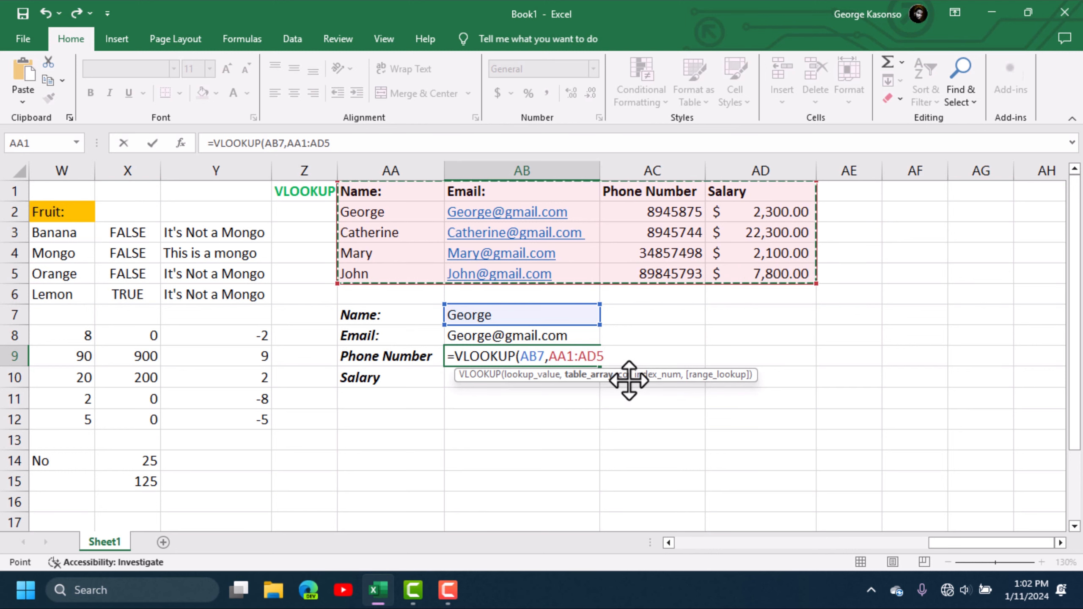
text(,3)
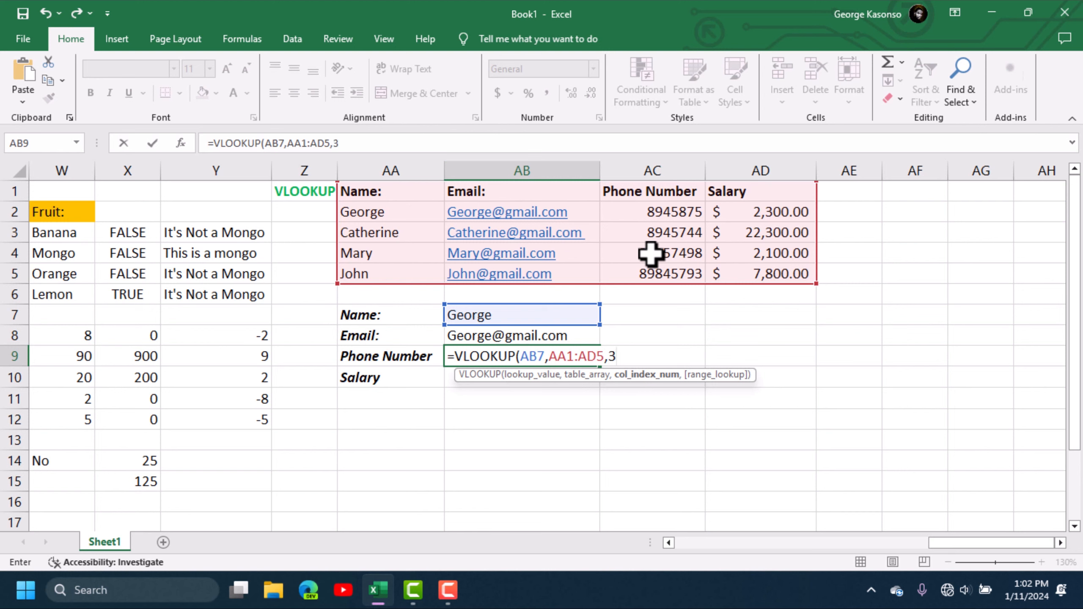
text(,)
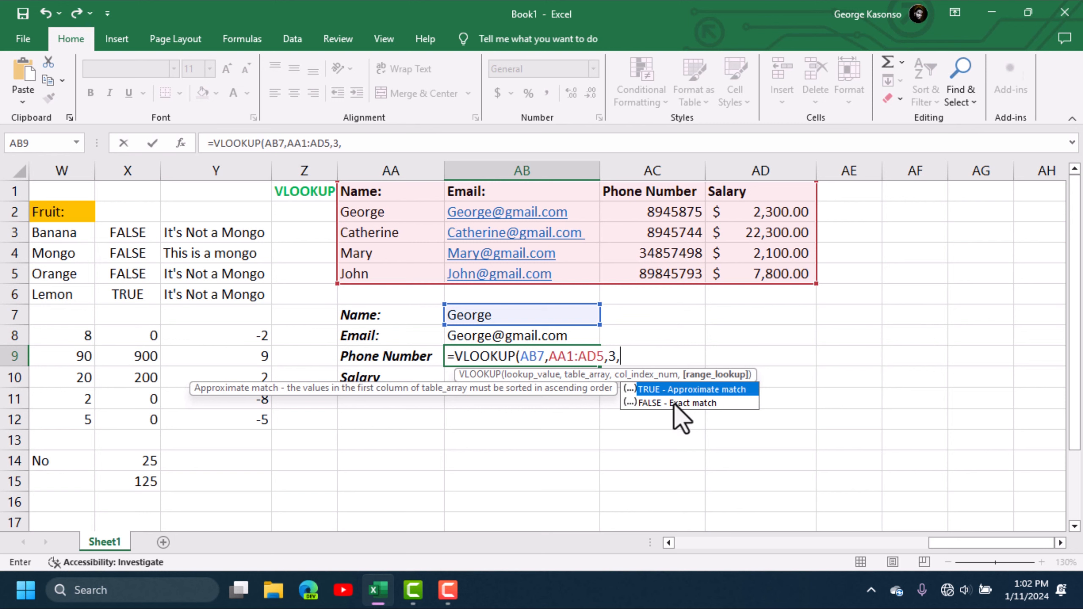
double_click(658, 404)
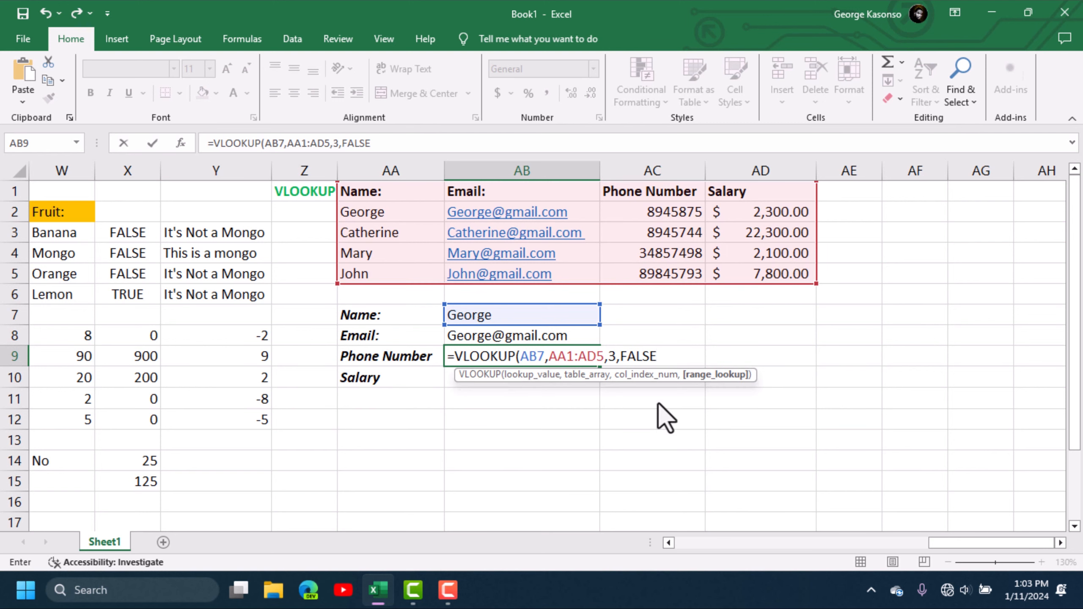
key(Return)
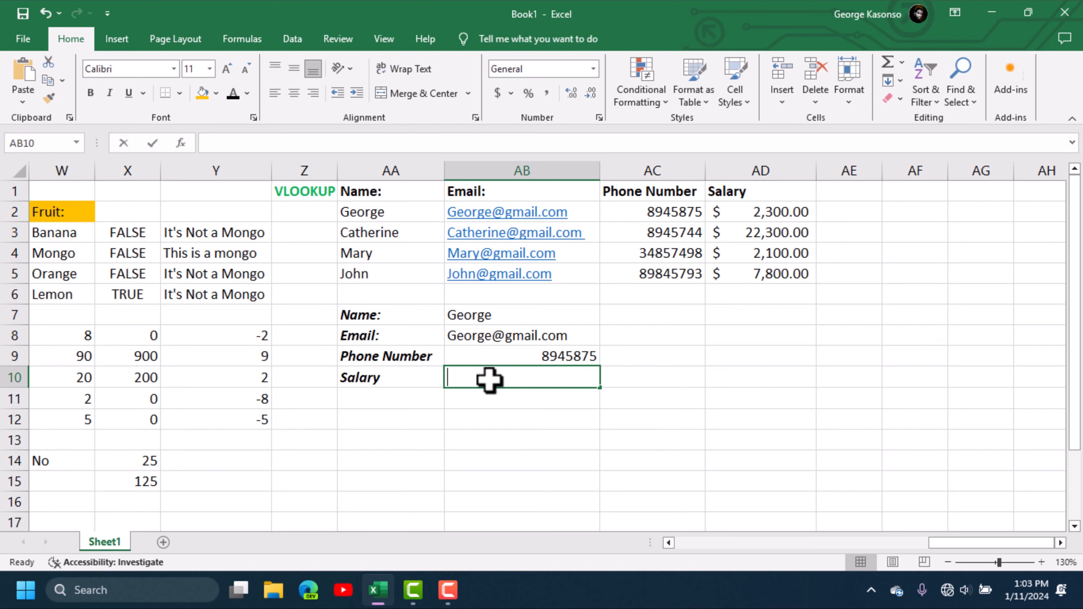
- Enter =VLOOKUP(AB7,AA1:AD5,4,FALSE) in AB10 so the Salary result shows 2300
text(=vlo)
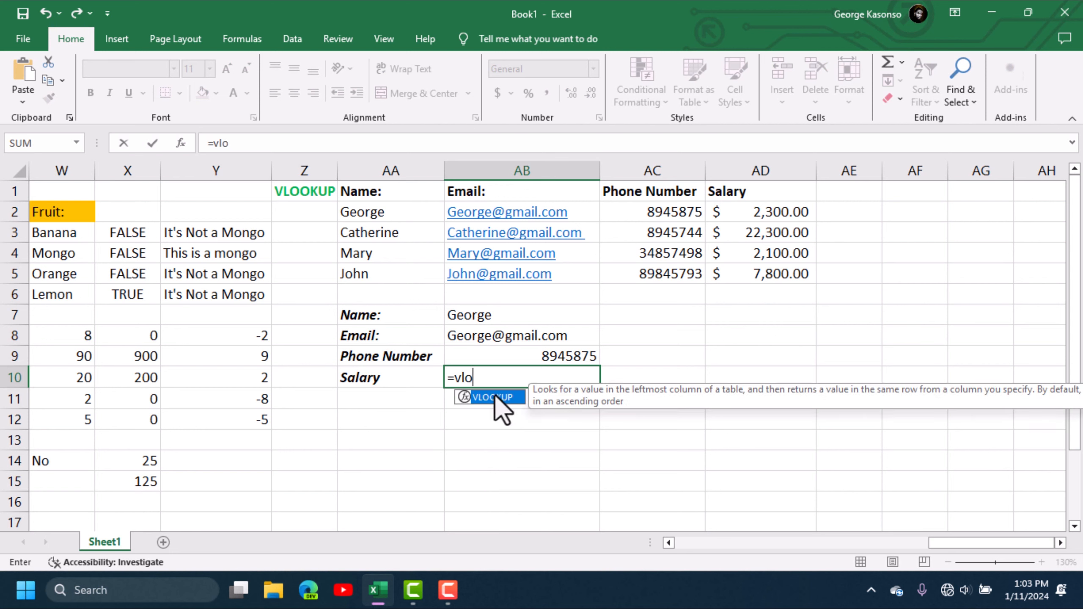
double_click(495, 396)
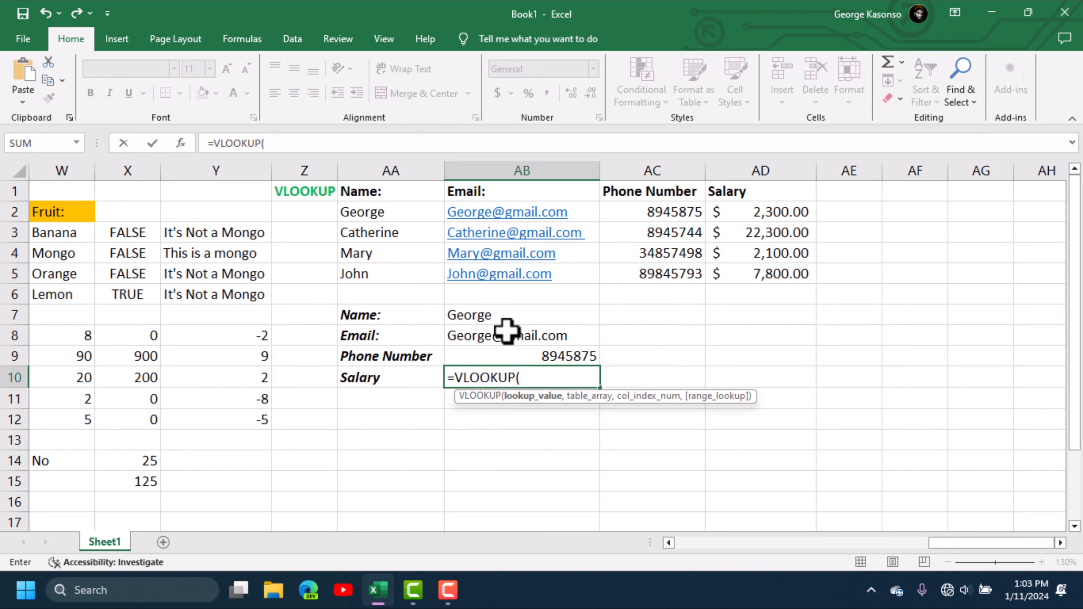
click(484, 317)
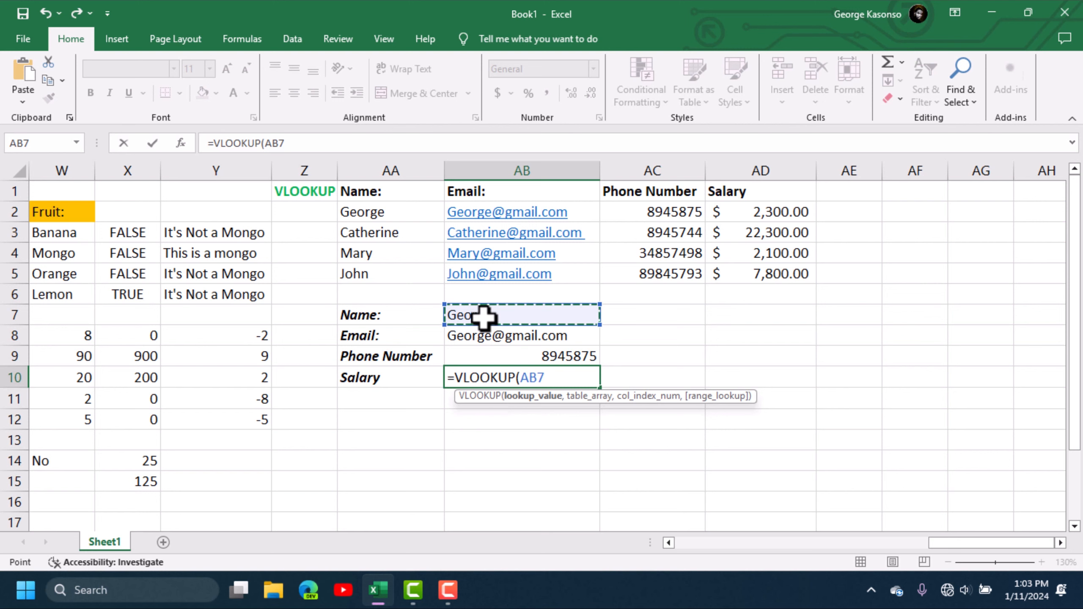
text(,)
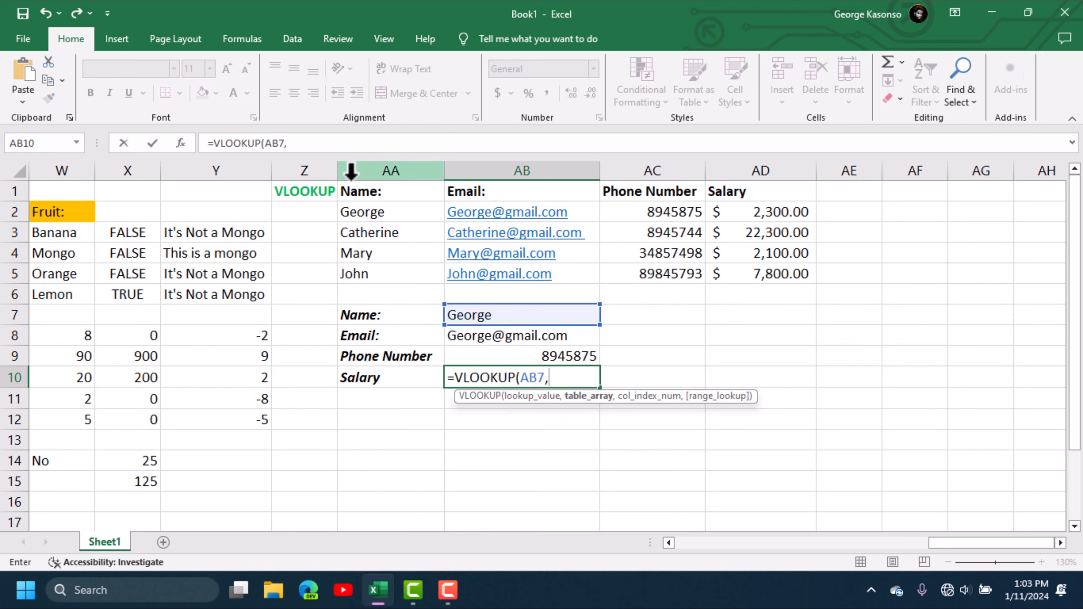
drag(361, 195, 749, 274)
text(,4)
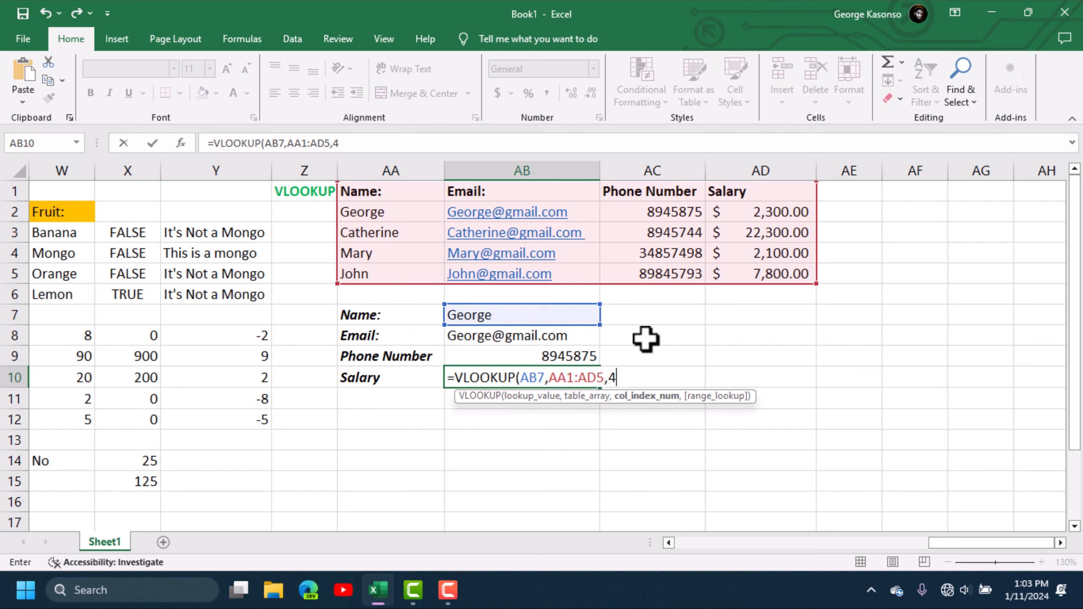
text(,)
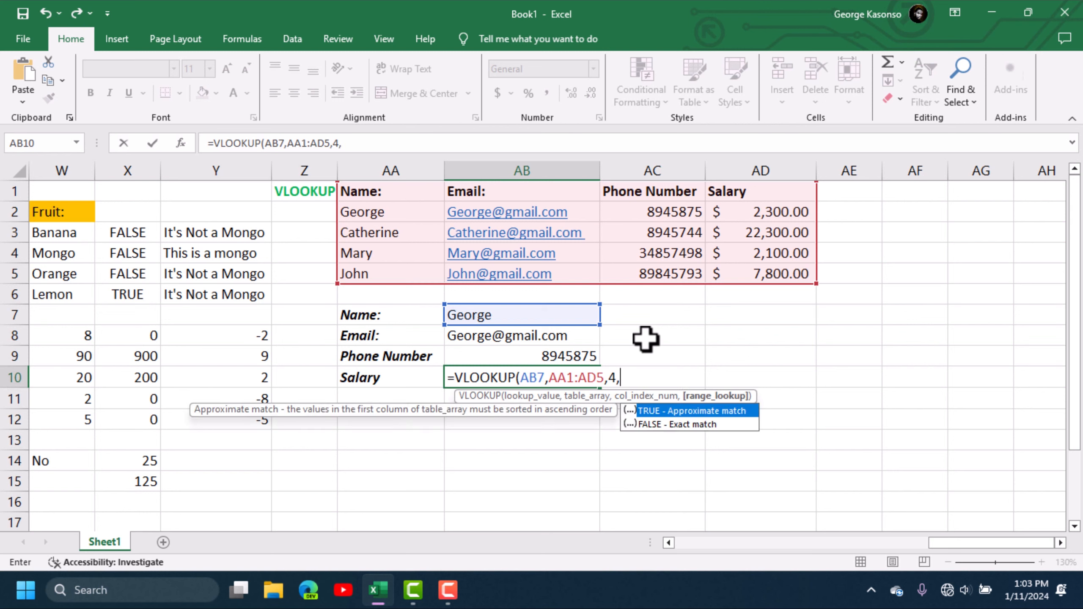
click(693, 424)
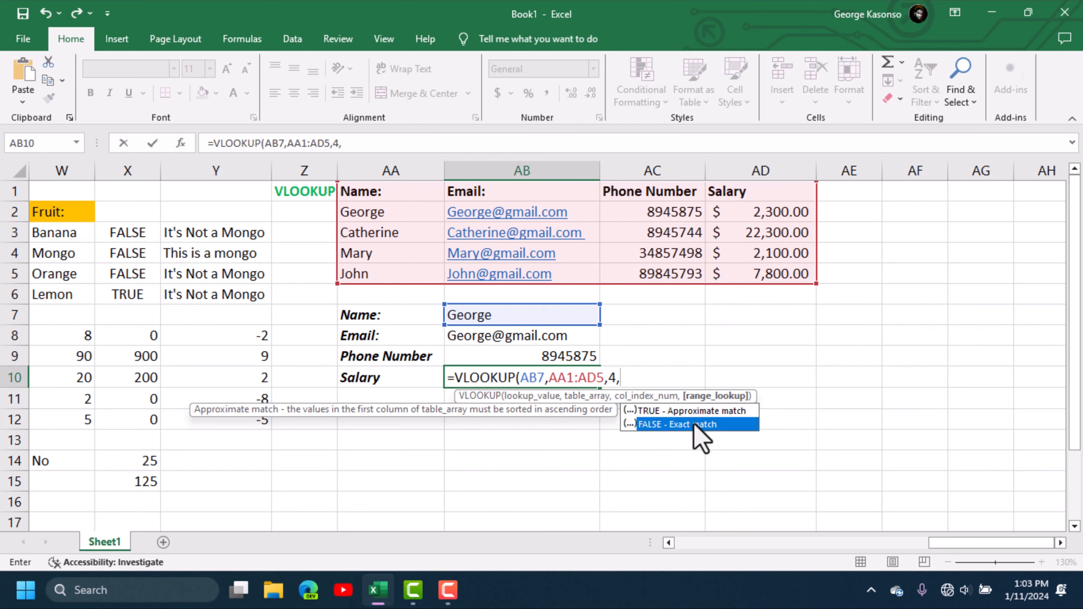
double_click(693, 424)
key(Return)
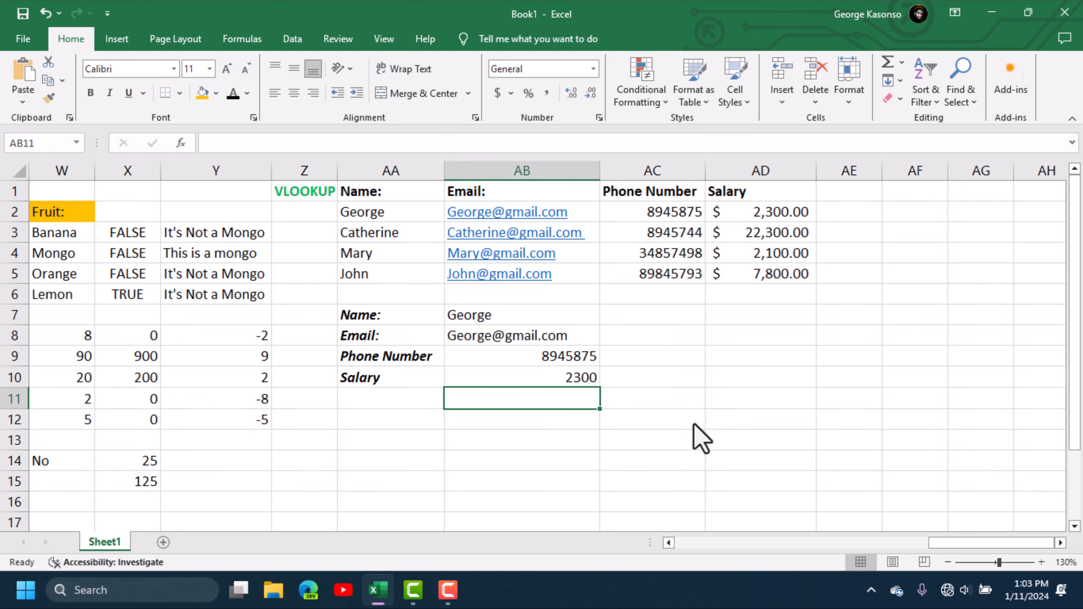
click(554, 378)
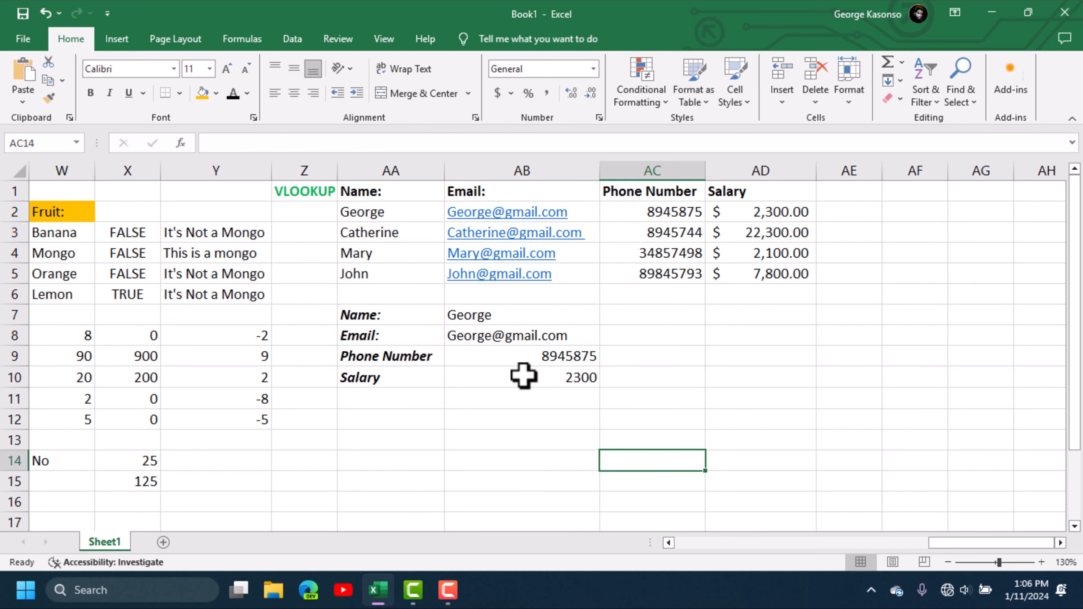
click(490, 317)
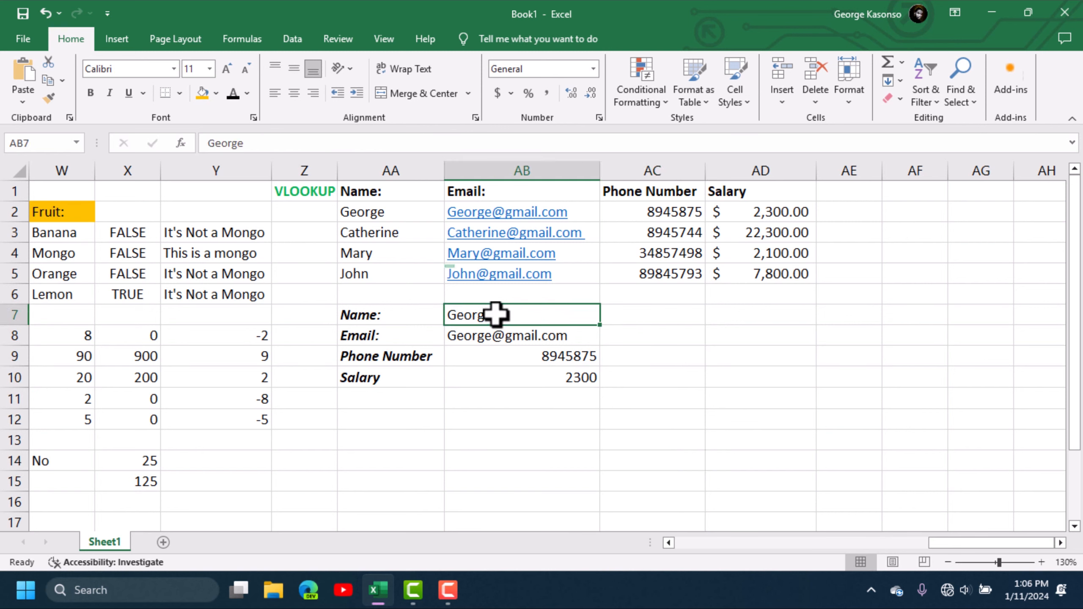
- Point the Name cell AB7 at Catherine with =AA3 to test the lookups
text(=)
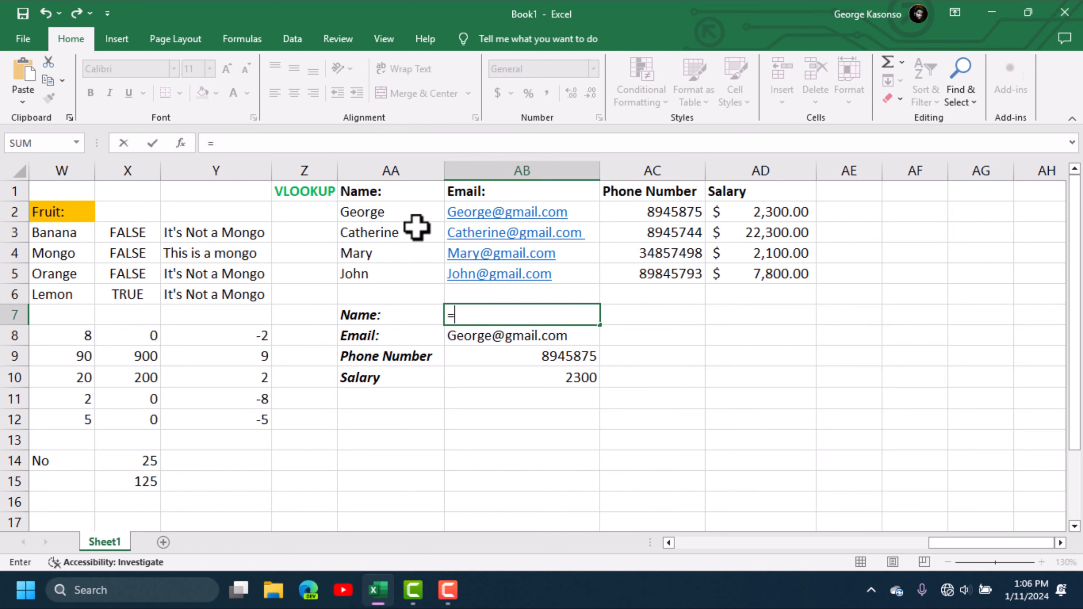
click(389, 231)
key(Return)
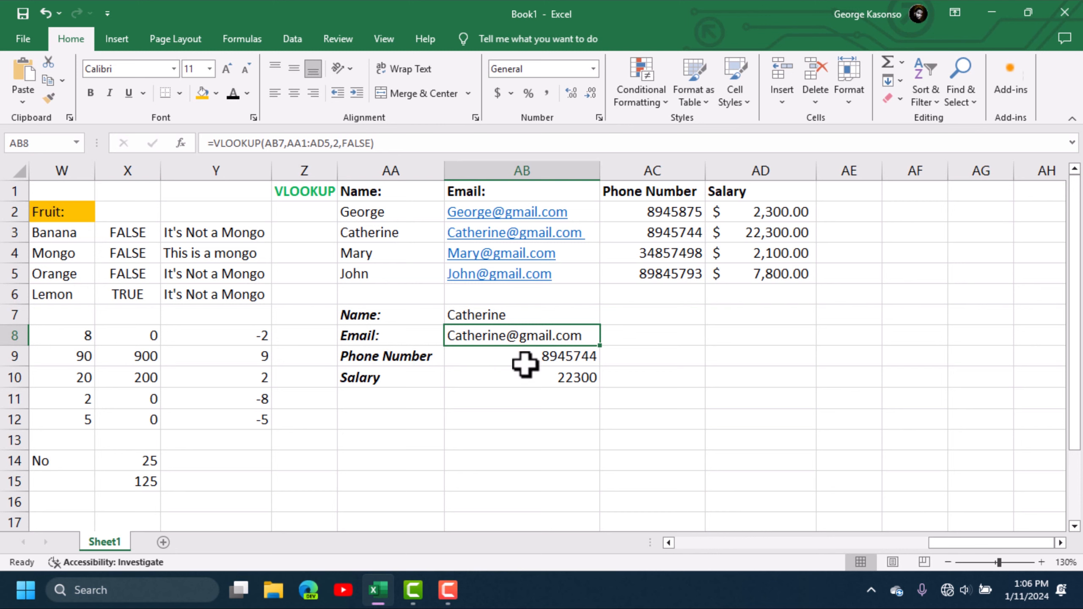
- Change AB7's reference to John with =AA5
click(487, 315)
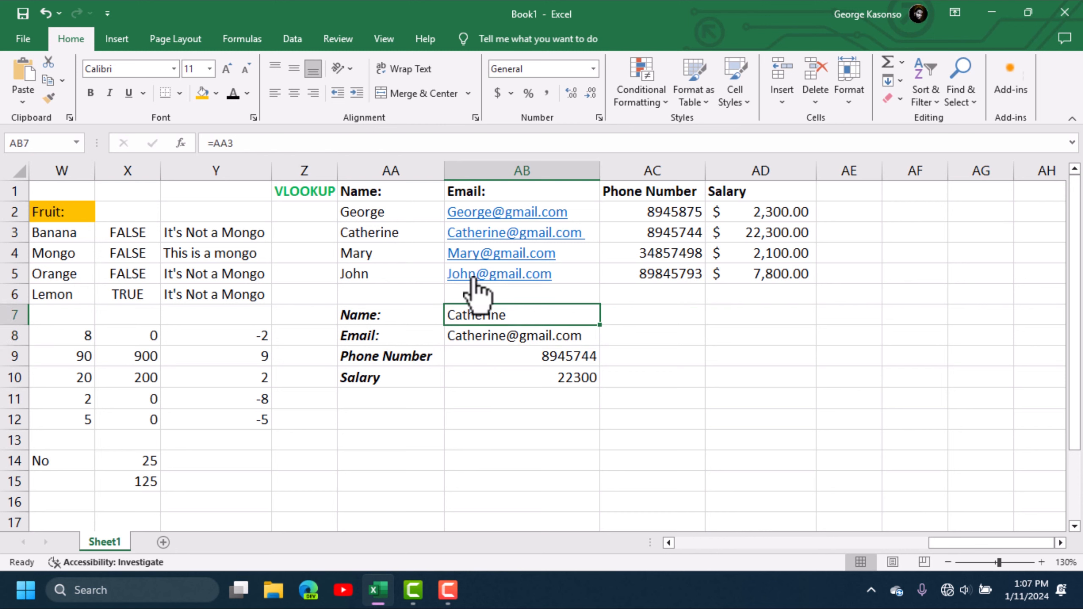
key(F2)
key(BackSpace)
key(BackSpace)
key(BackSpace)
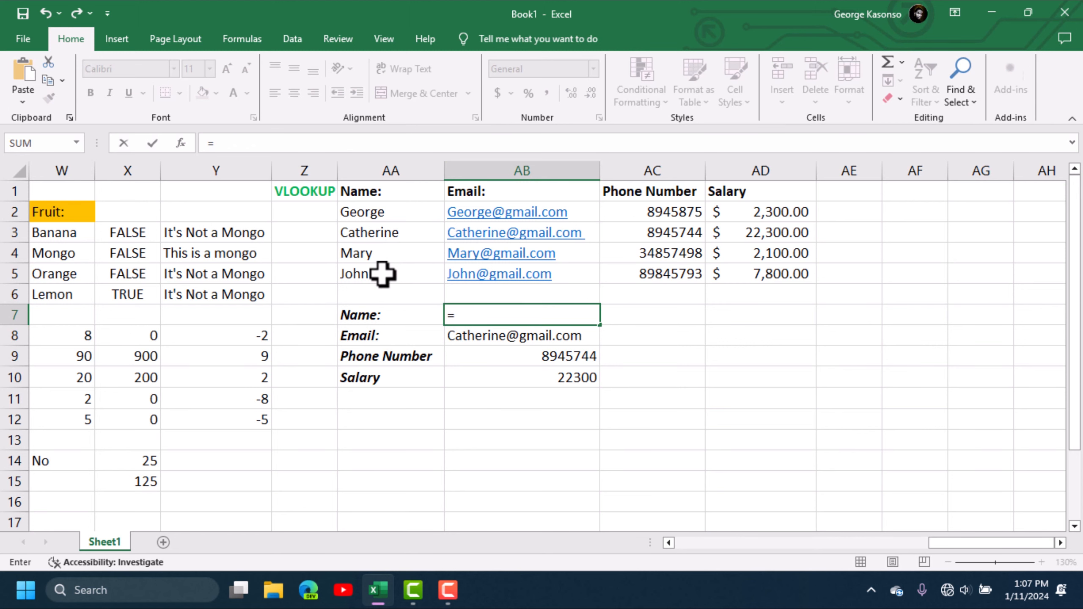
click(380, 273)
key(Return)
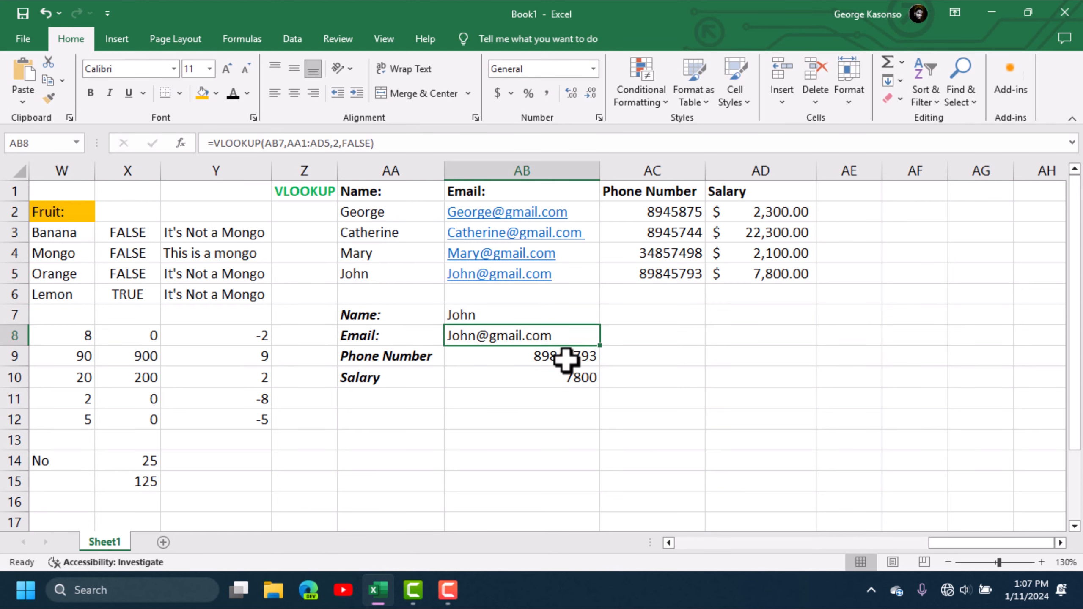
- Replace AB7 with the typed name Mary so the results show her salary 2100
click(471, 317)
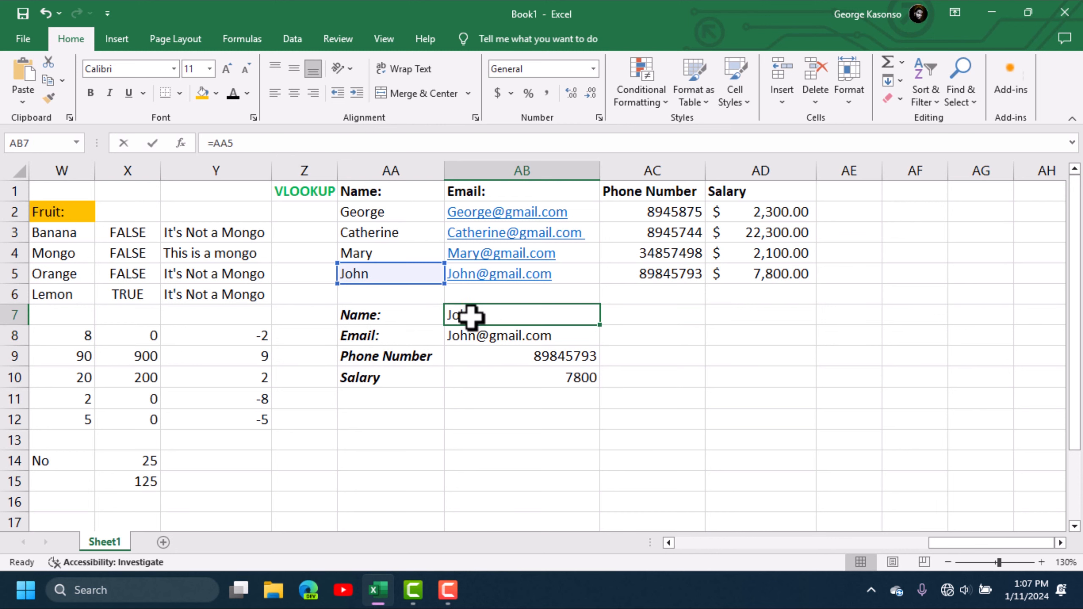
key(BackSpace)
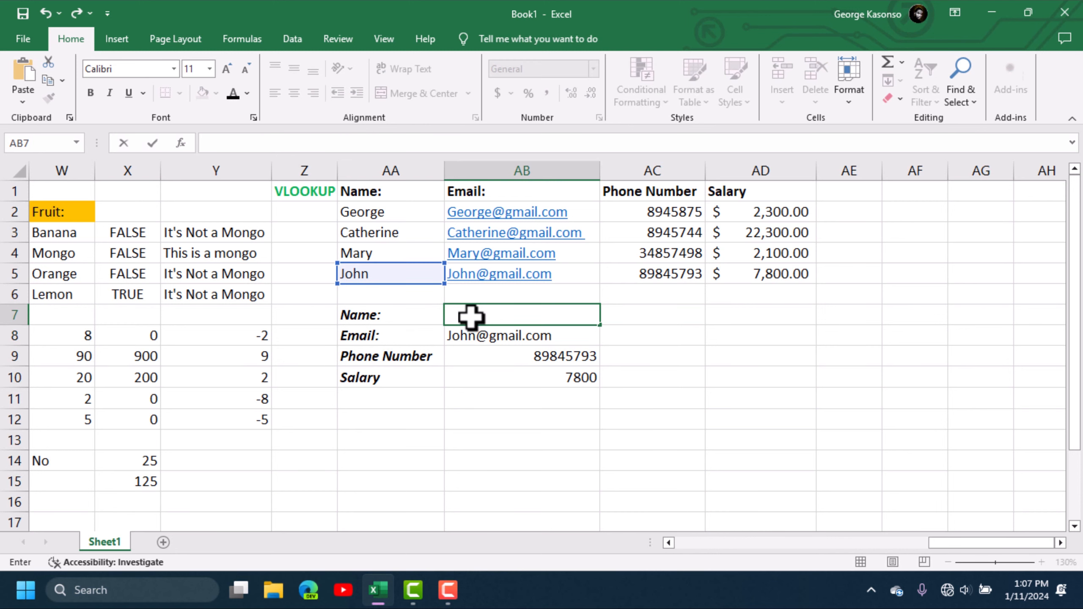
text(MA)
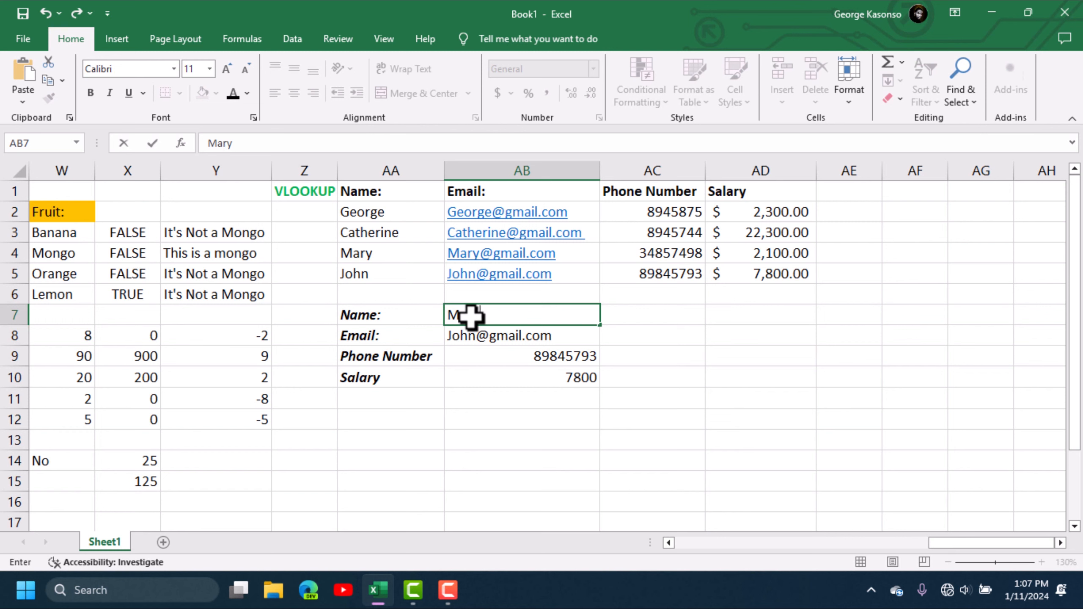
key(Return)
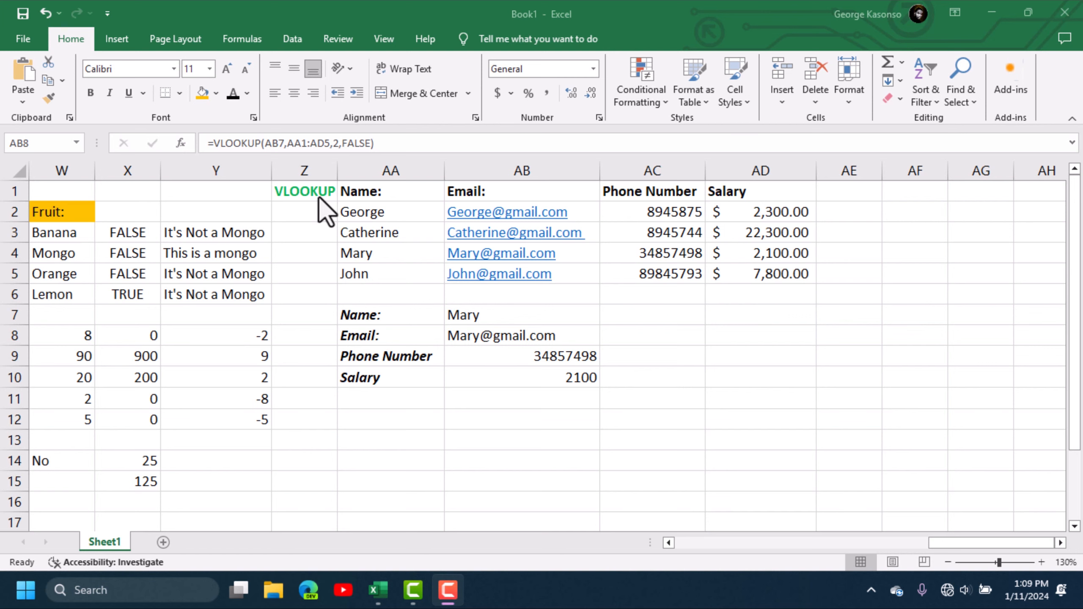
- Scroll right to the drop-down lookup area in columns AF–AI and select AG7
click(854, 198)
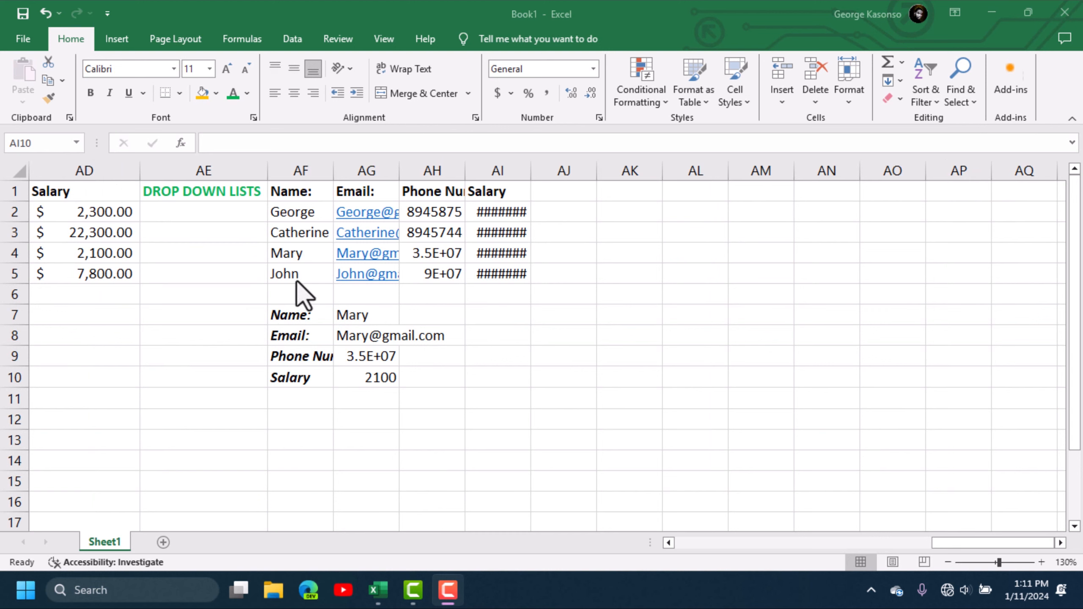
click(944, 546)
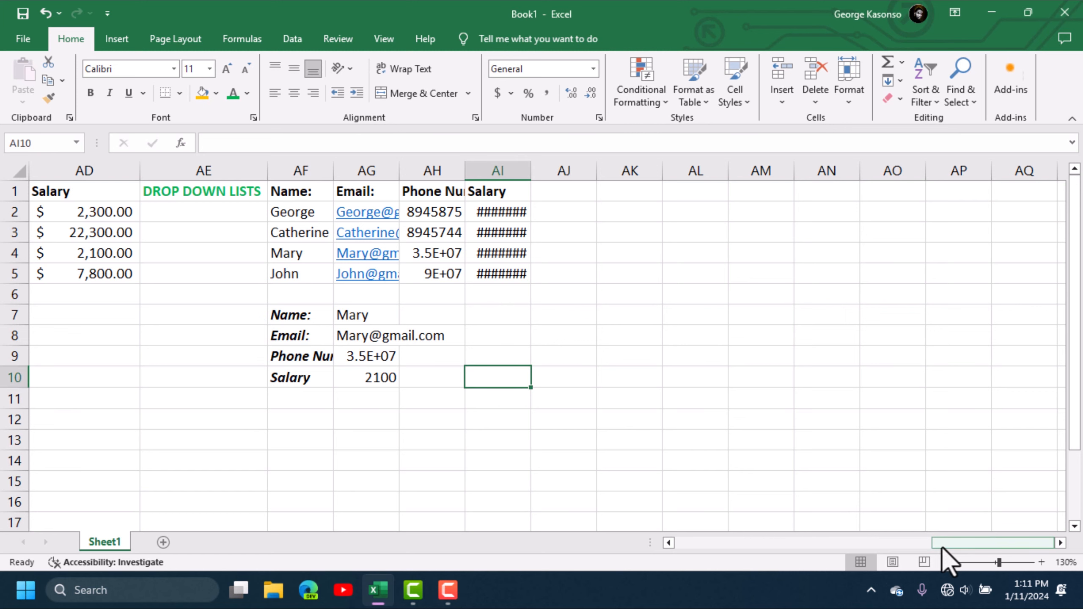
drag(961, 544, 908, 544)
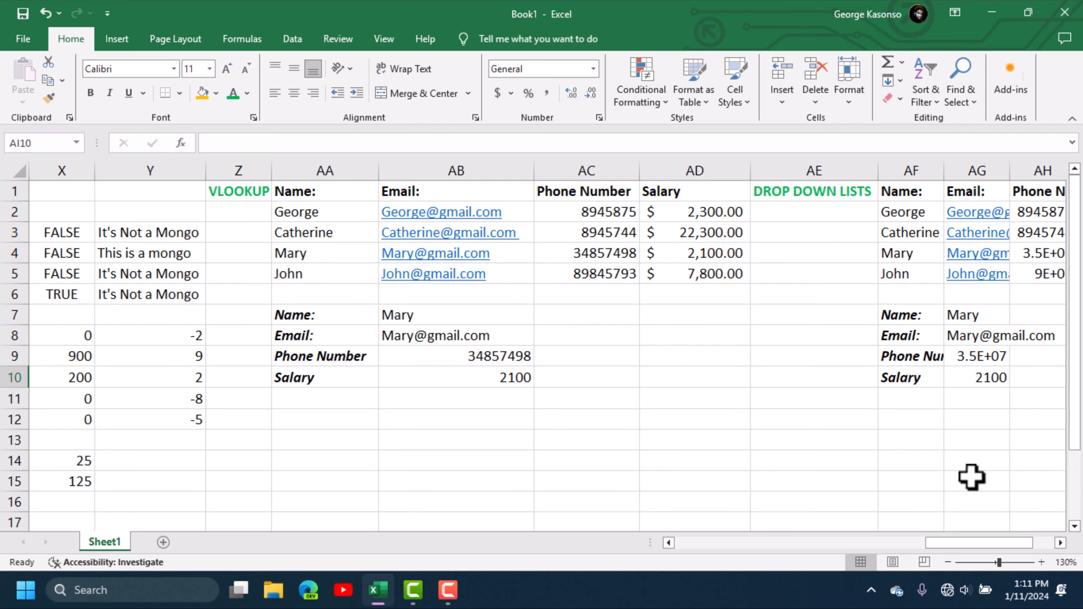
drag(1006, 542, 1044, 539)
click(1060, 542)
click(1060, 542)
click(1061, 543)
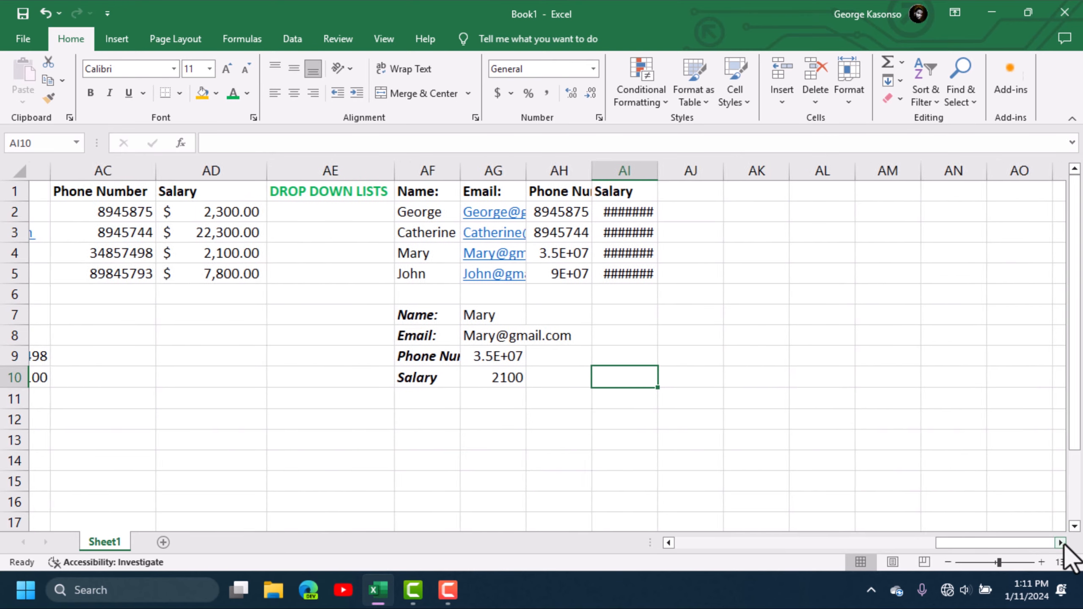
click(1061, 542)
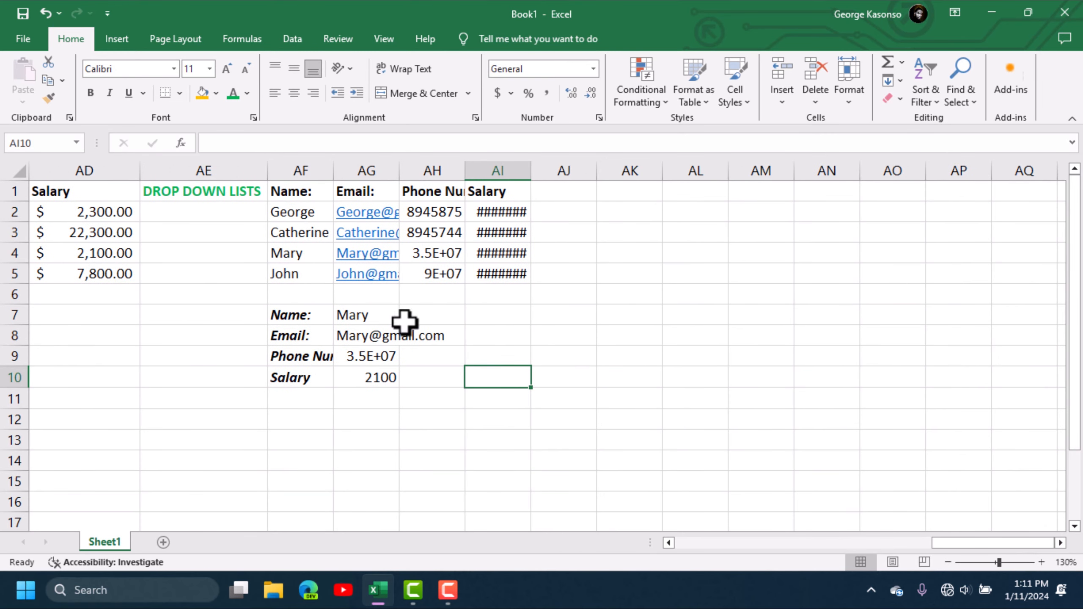
click(367, 316)
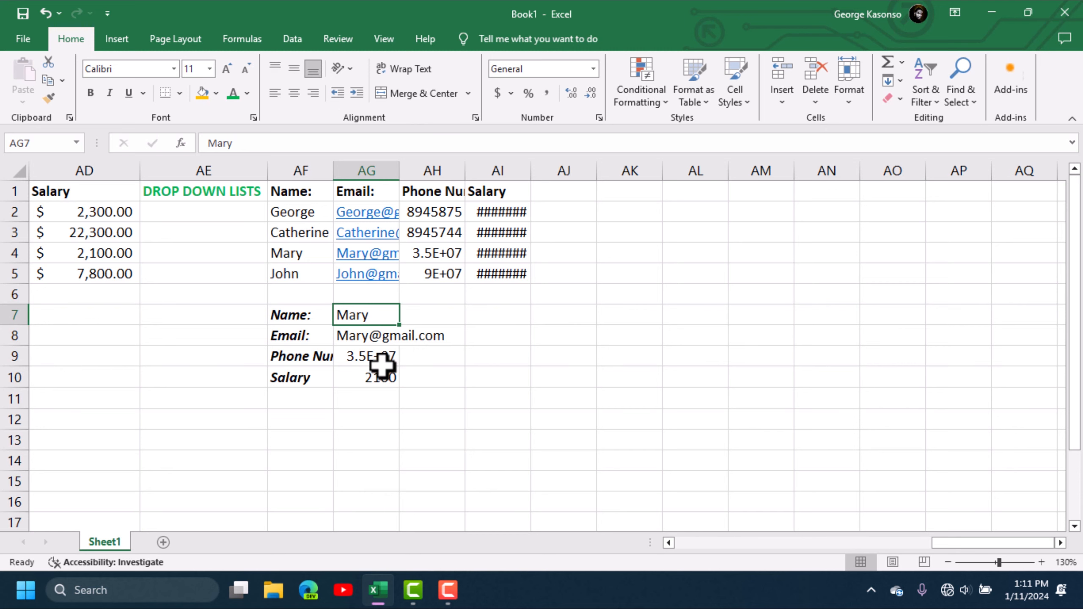
- Autofit columns AF, AG, AH and AI so names, emails, phones and salaries show fully
double_click(333, 171)
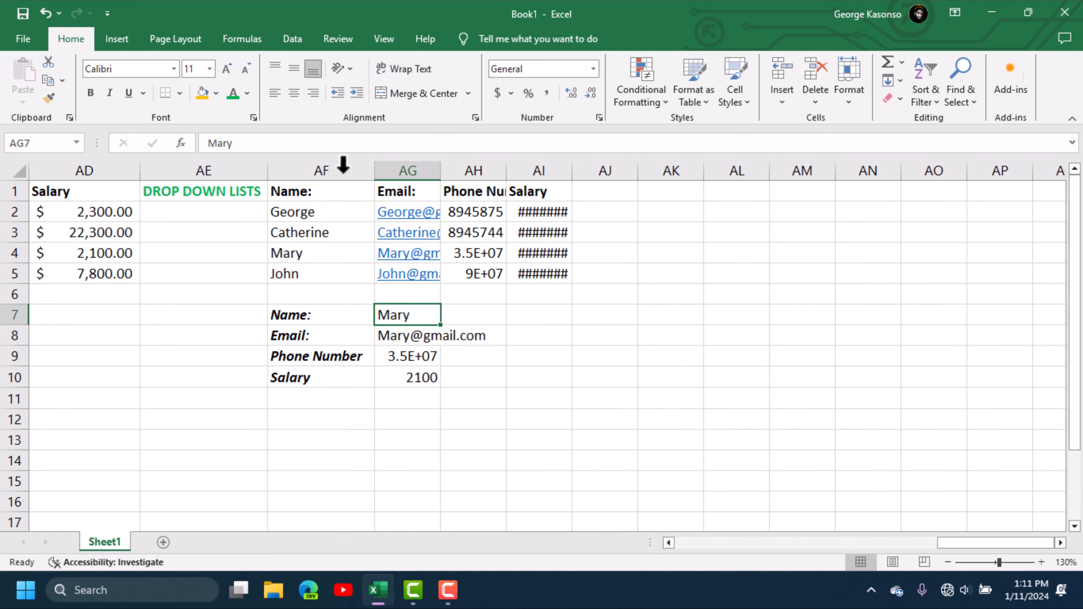
double_click(439, 170)
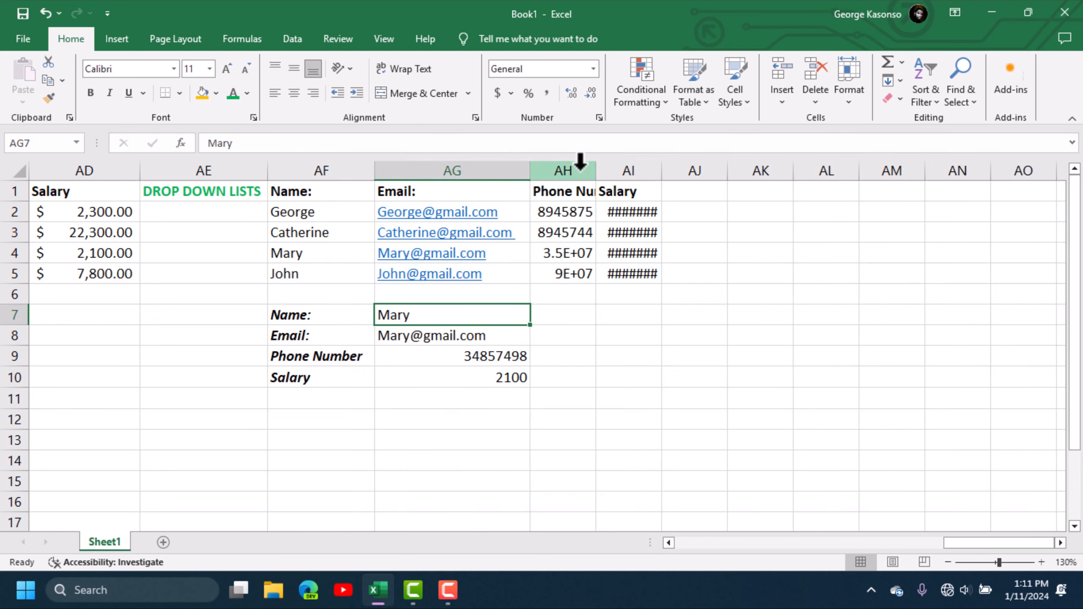
click(597, 170)
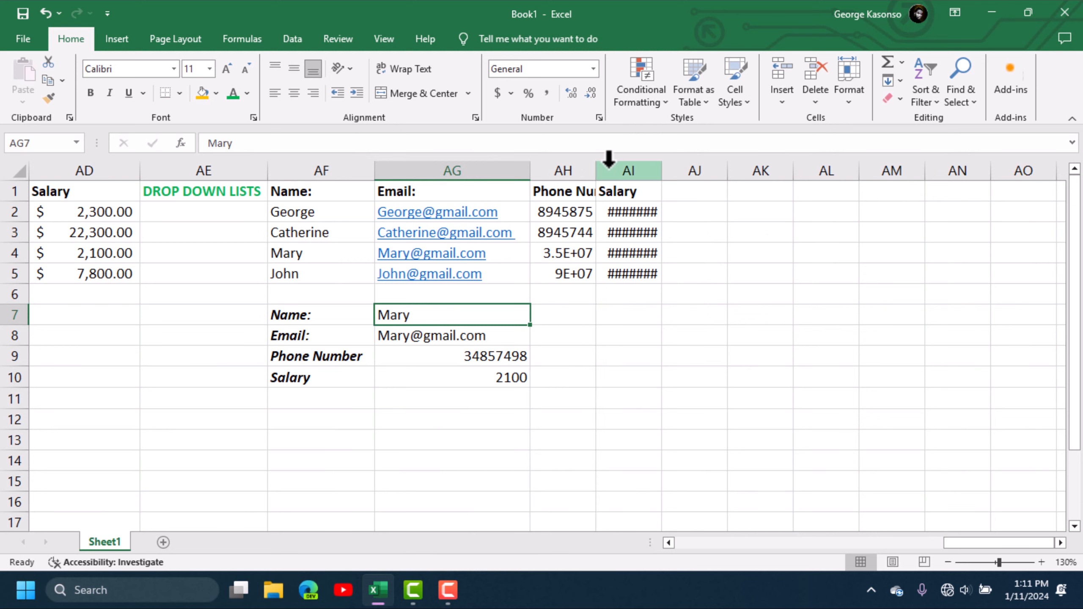
double_click(595, 170)
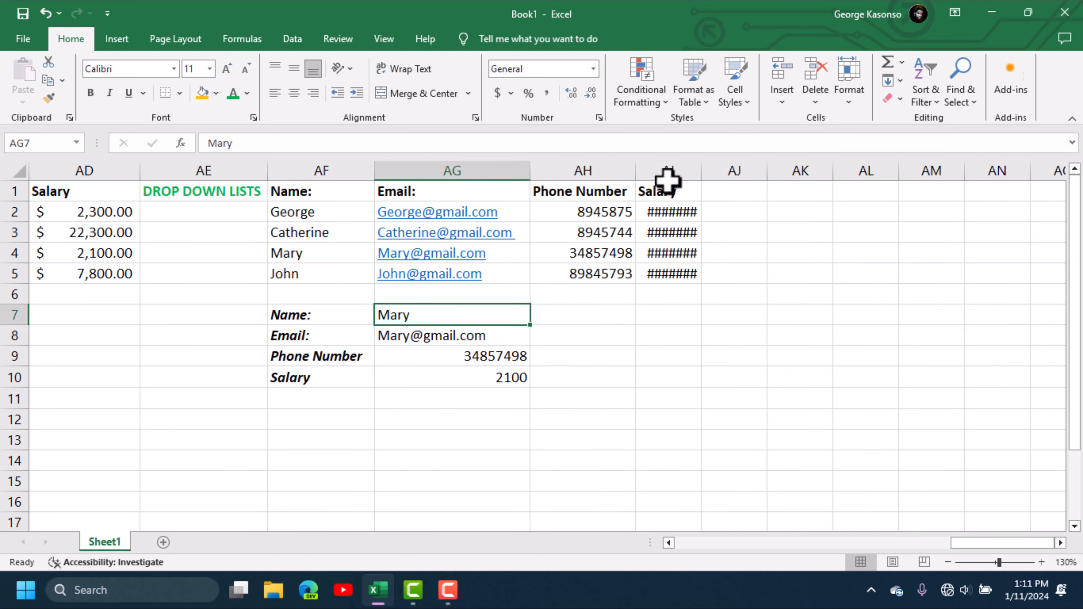
double_click(707, 169)
- Format the salary result in AG10 as Accounting, showing $2,100.00
click(564, 395)
click(505, 379)
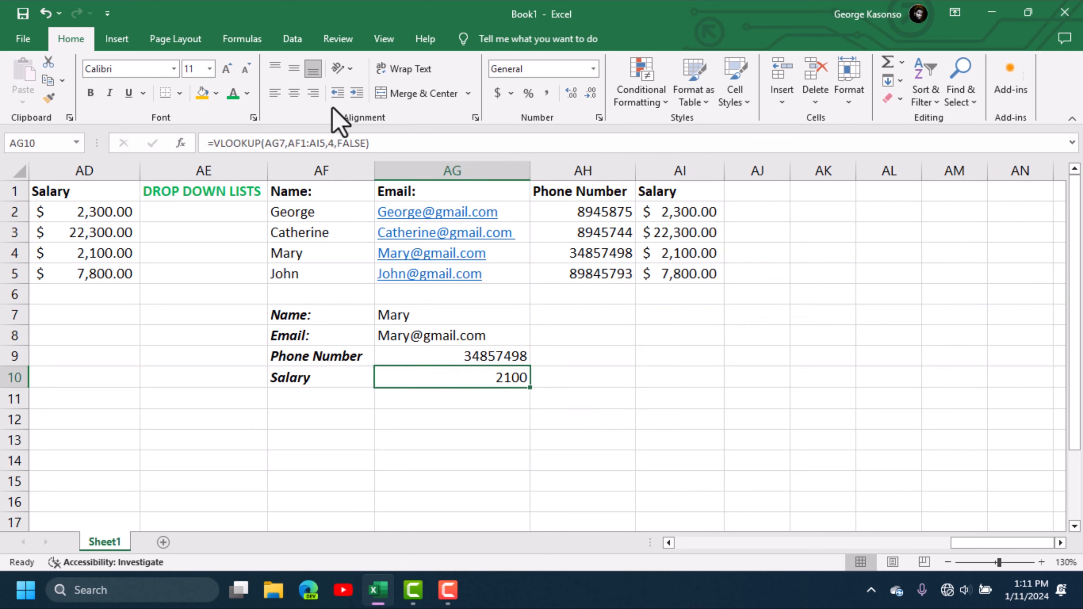
click(497, 93)
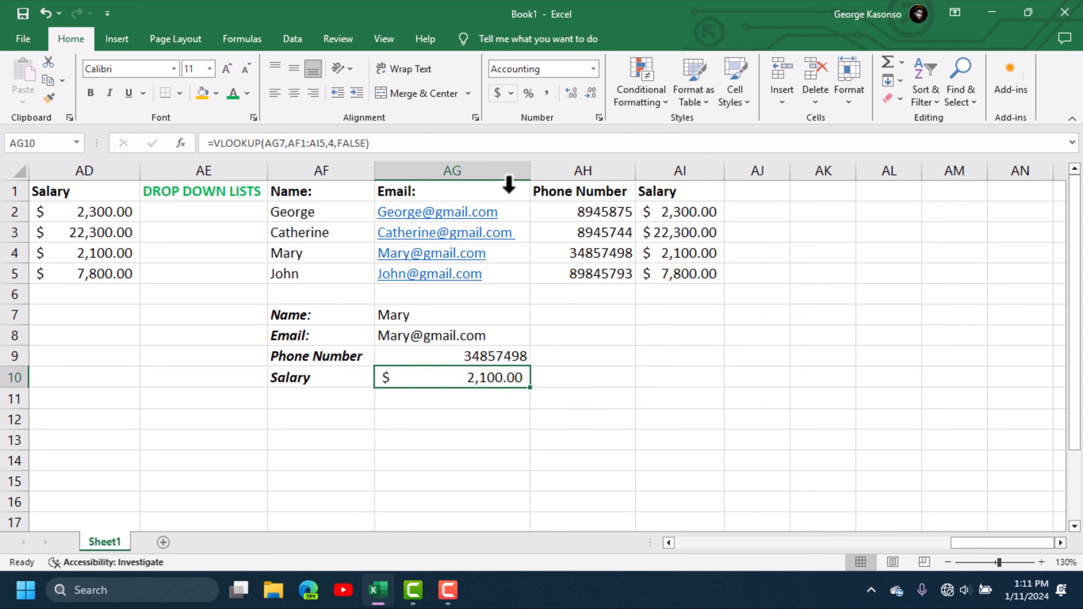
click(486, 454)
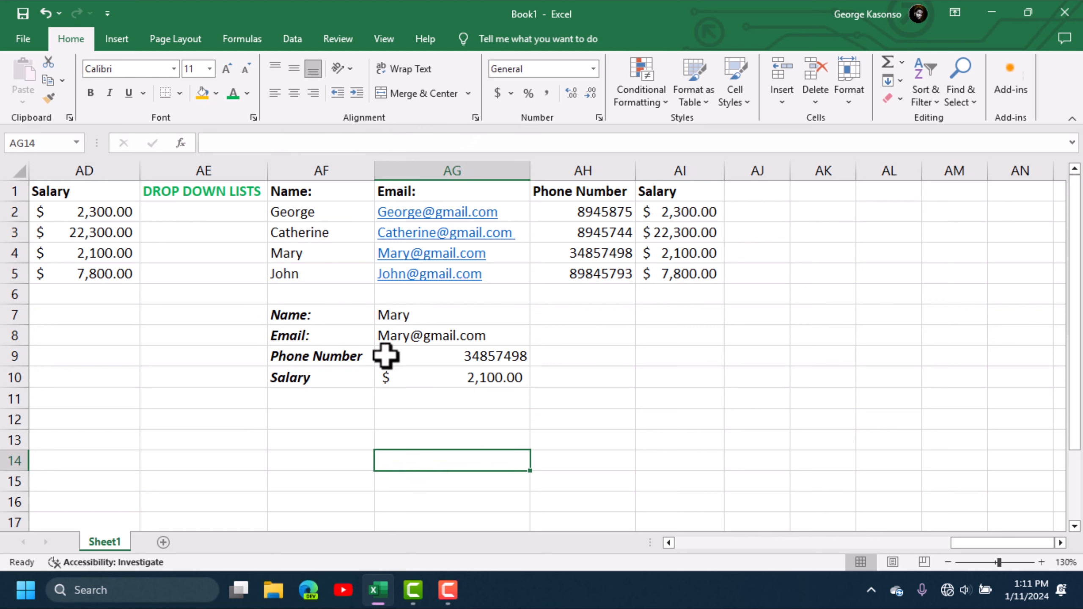
- Apply List data validation to AG7 with source AF2:AF5 for a name drop-down
click(486, 320)
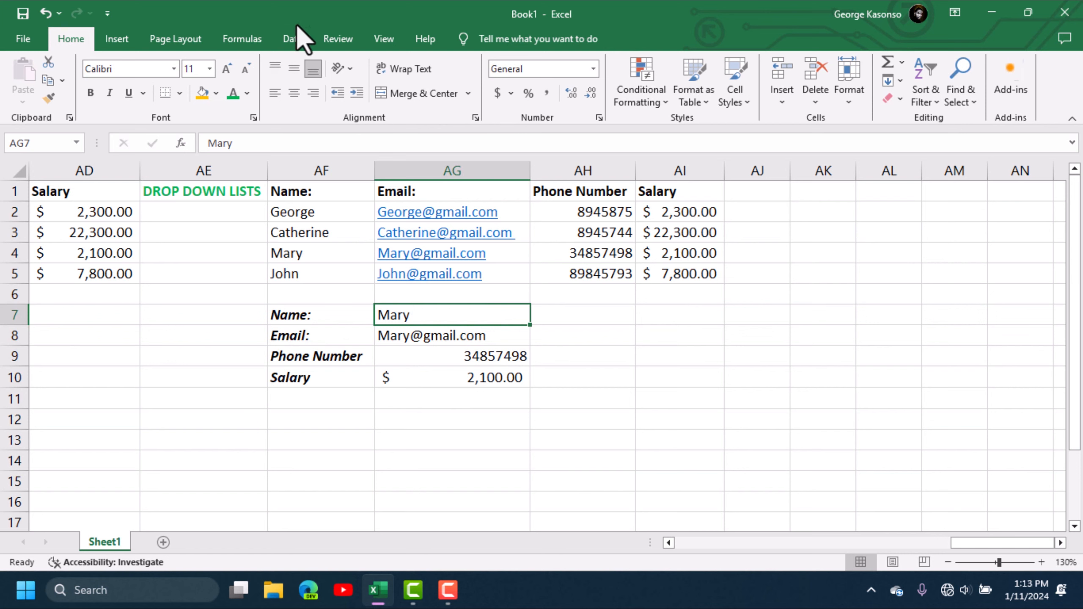
click(291, 38)
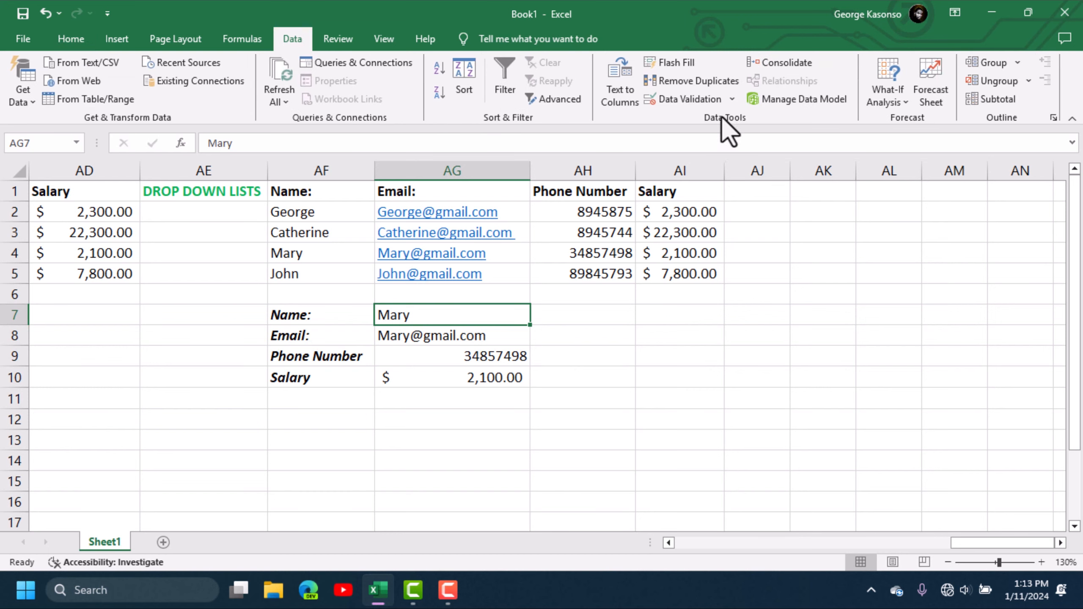
click(707, 102)
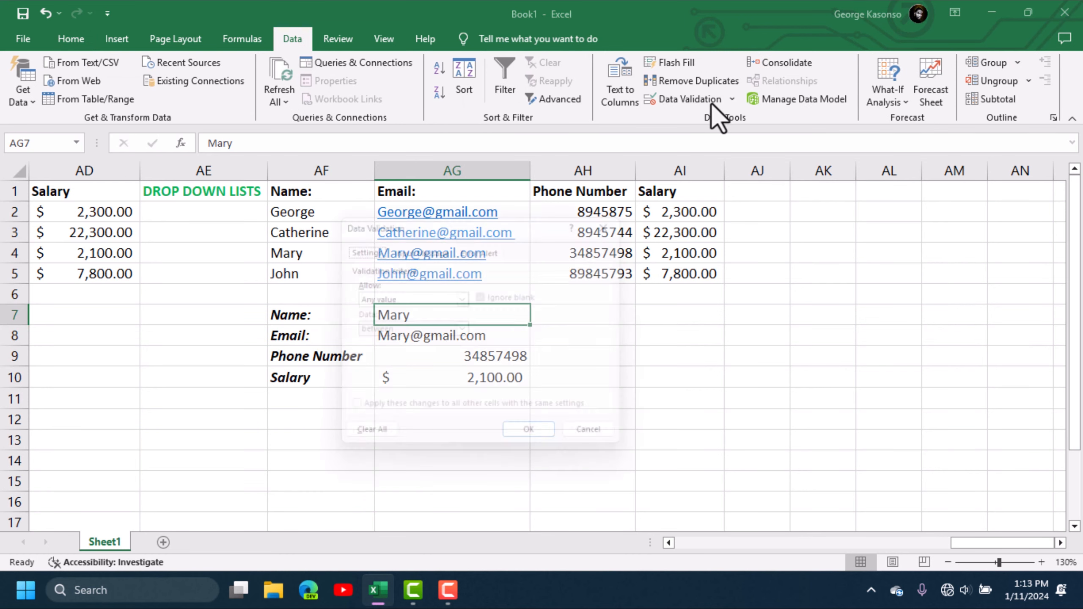
drag(484, 225, 517, 158)
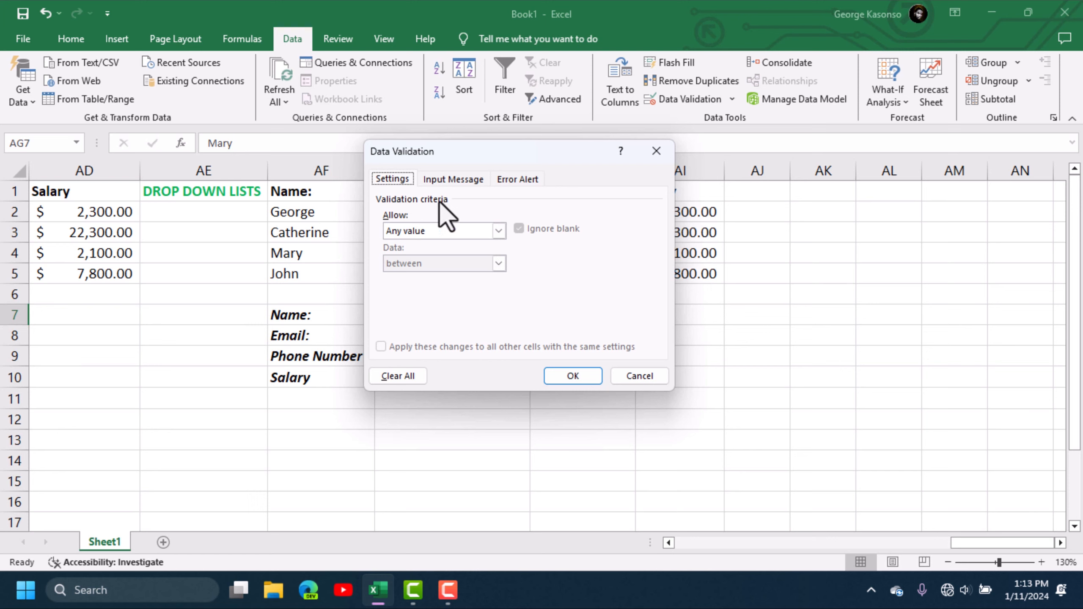
click(498, 232)
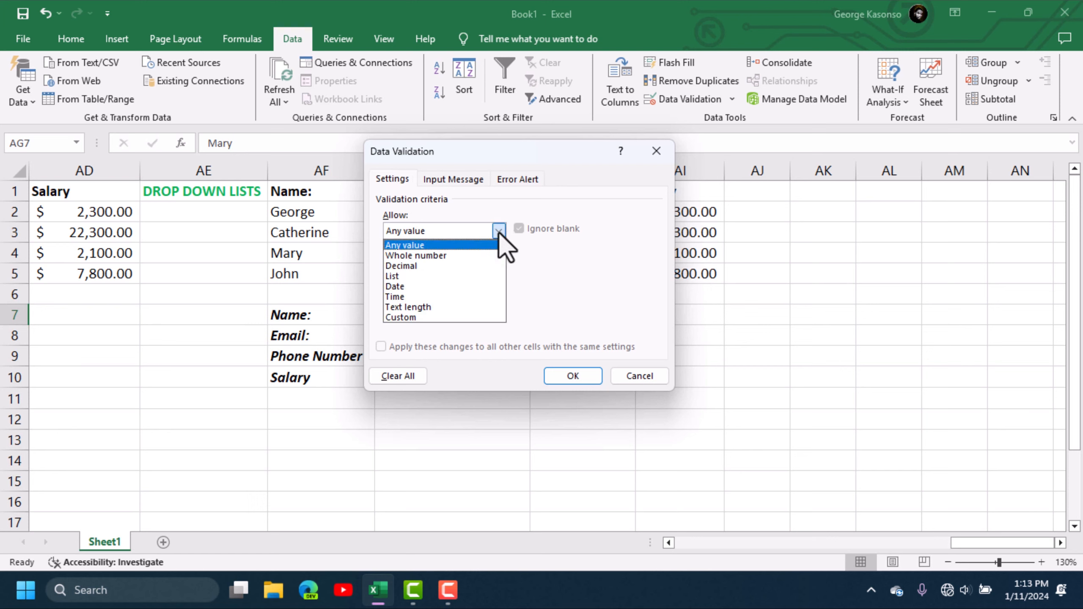
click(424, 275)
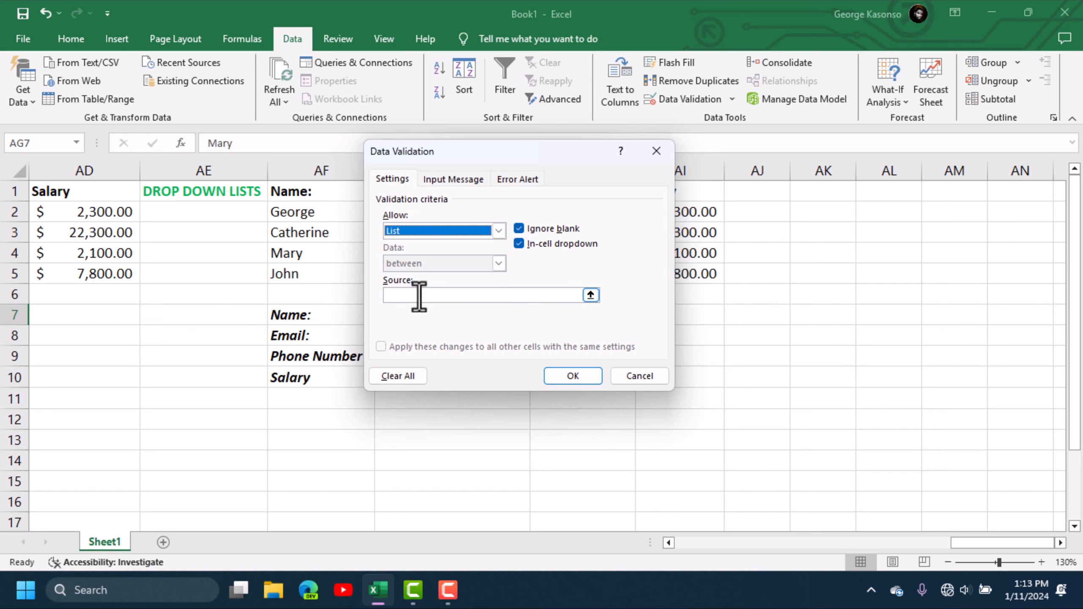
click(422, 296)
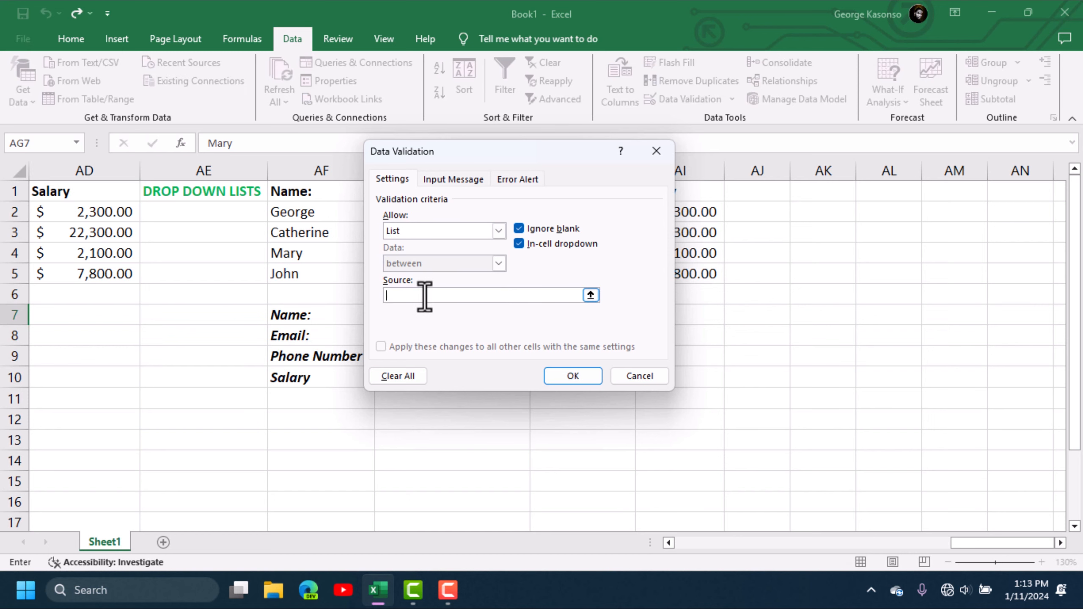
click(590, 295)
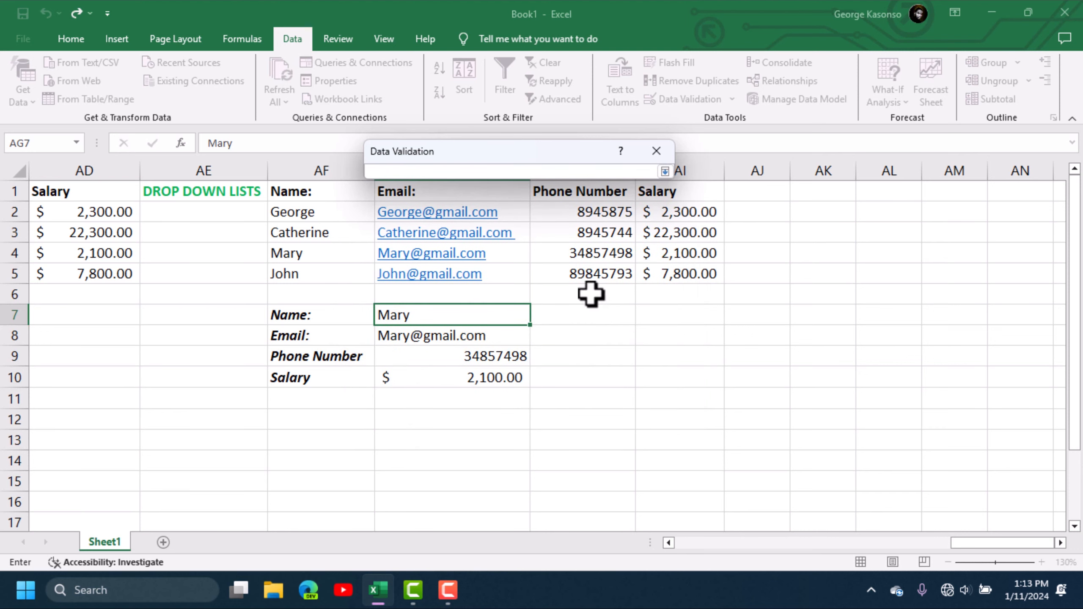
drag(289, 209, 295, 271)
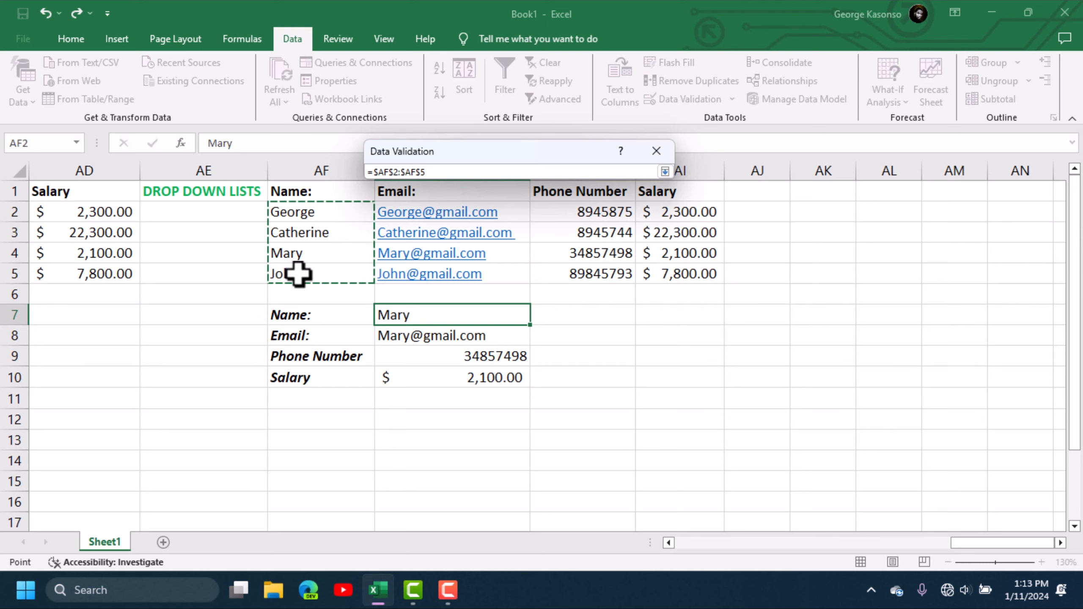
click(663, 171)
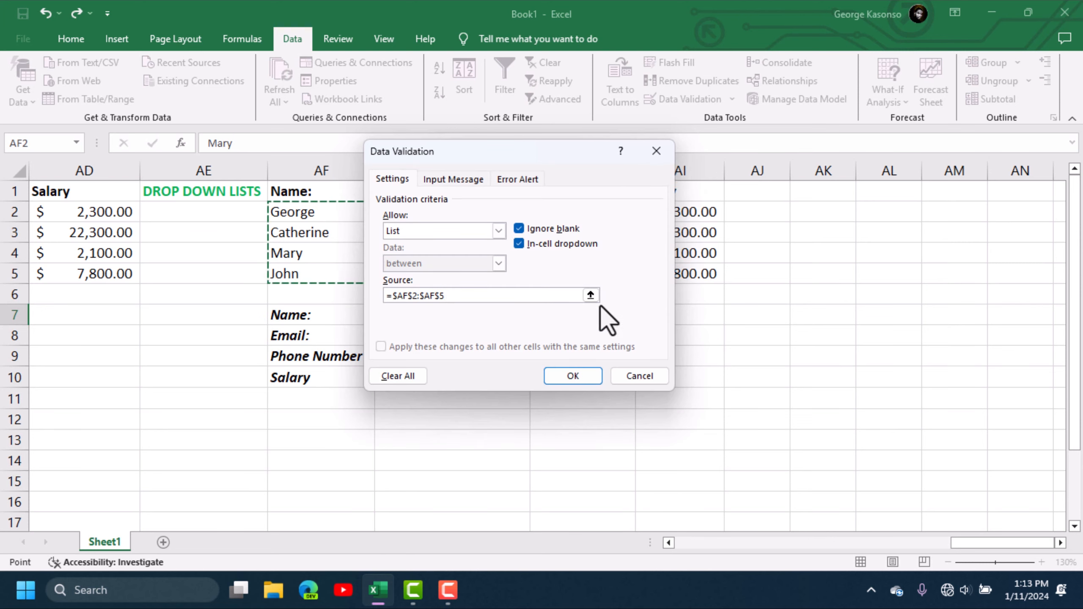
click(573, 375)
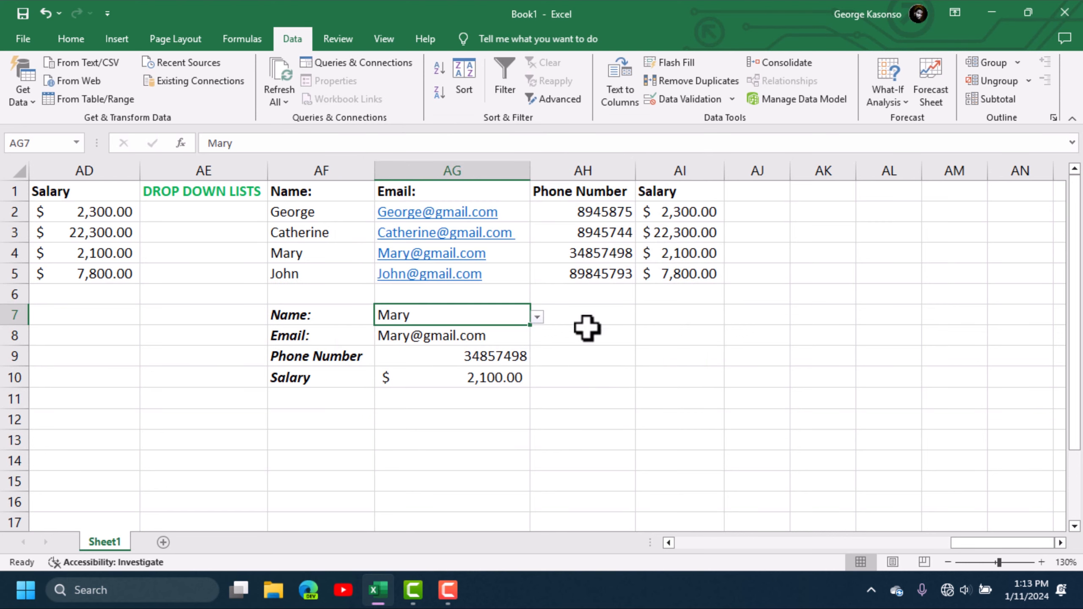
- Test the AG7 drop-down by choosing Catherine, then George, then John
click(538, 316)
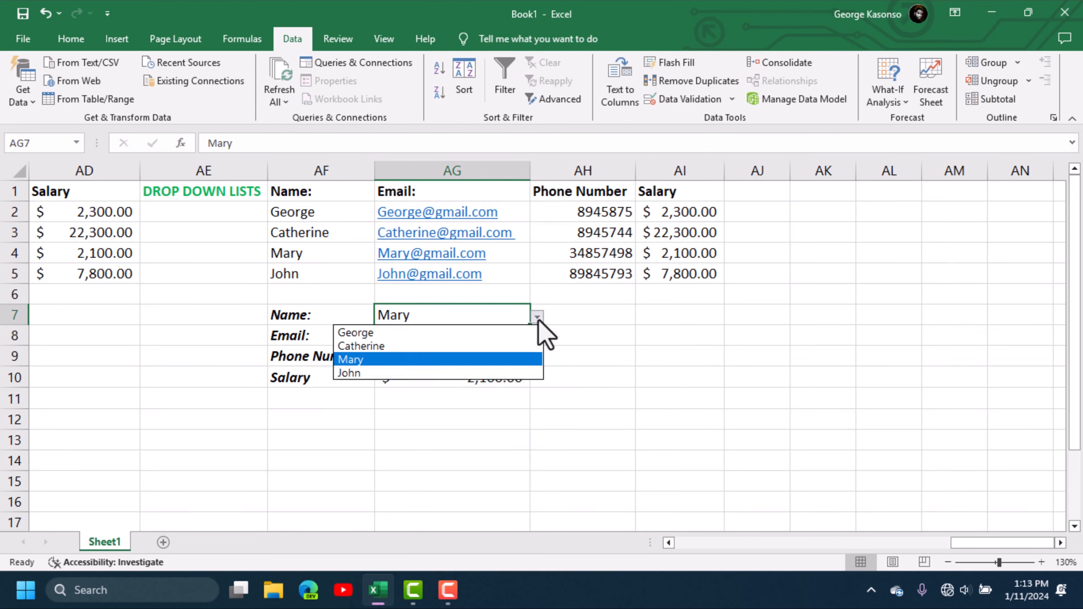
click(401, 346)
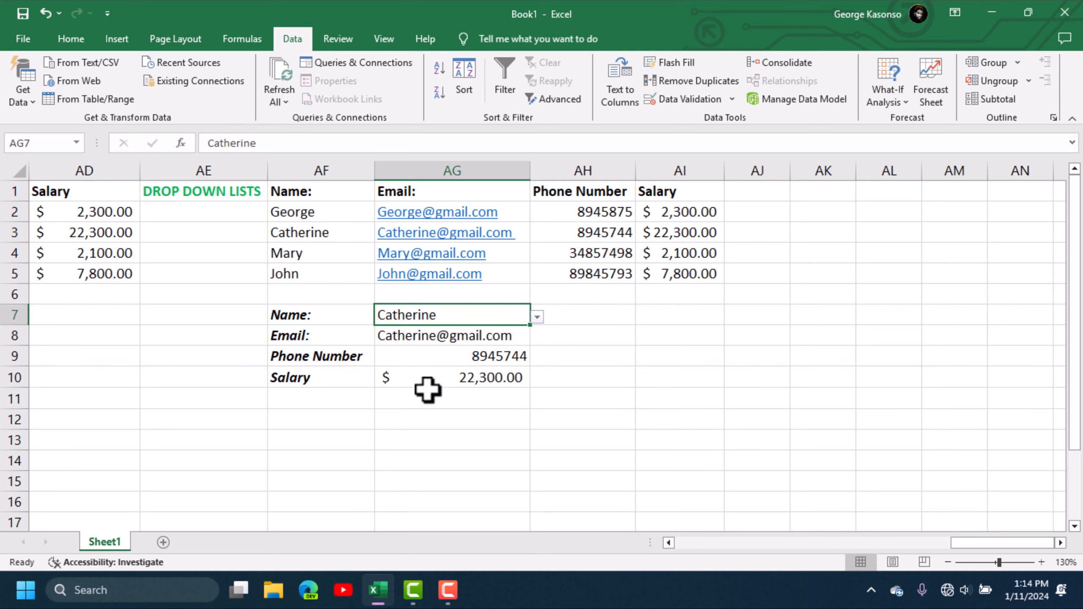
click(537, 316)
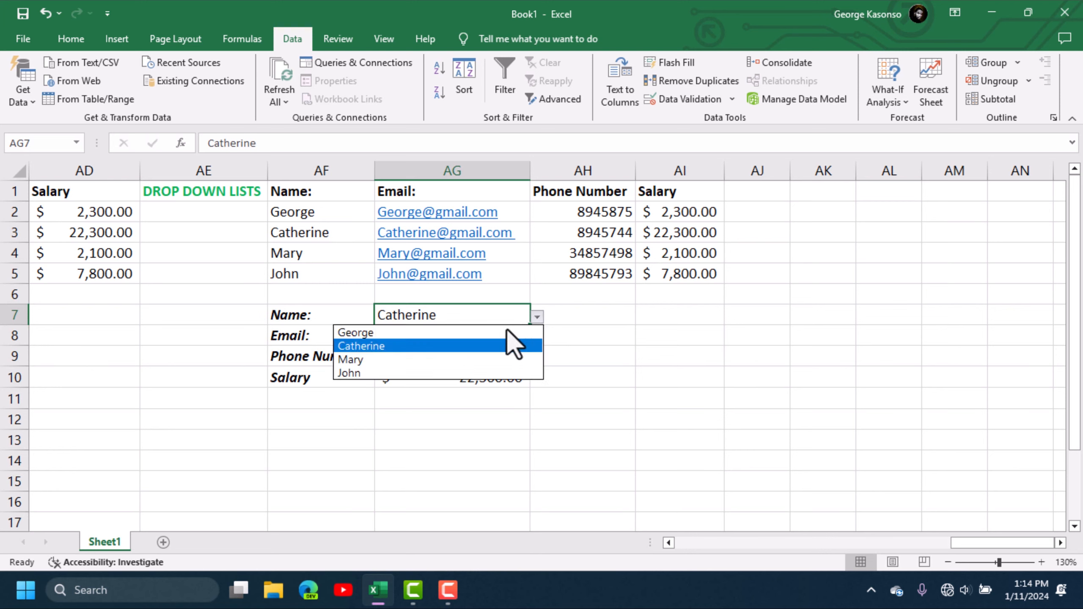
click(424, 333)
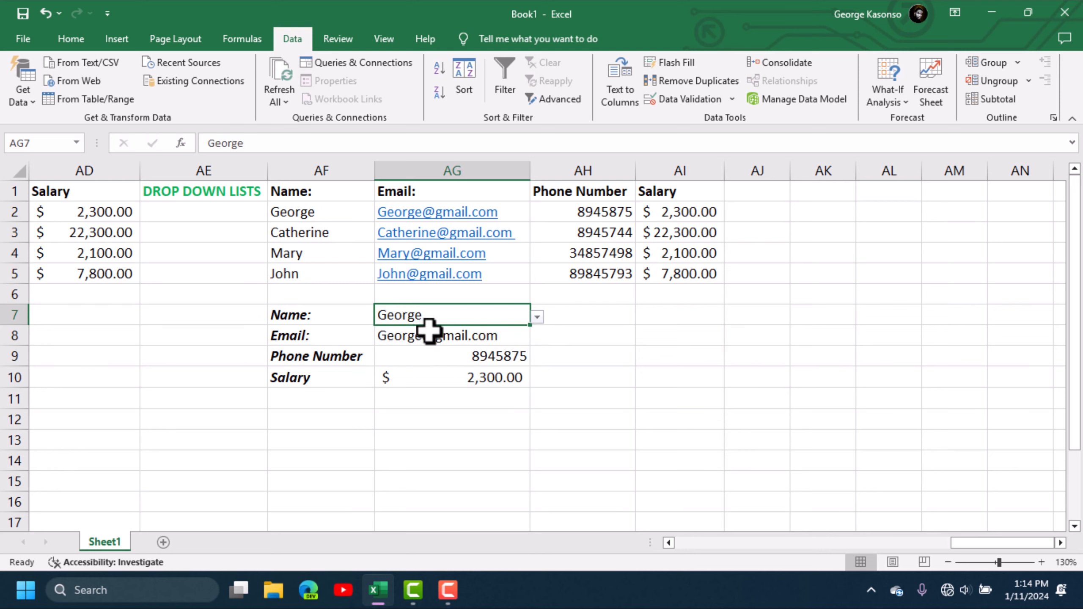
click(537, 316)
click(392, 372)
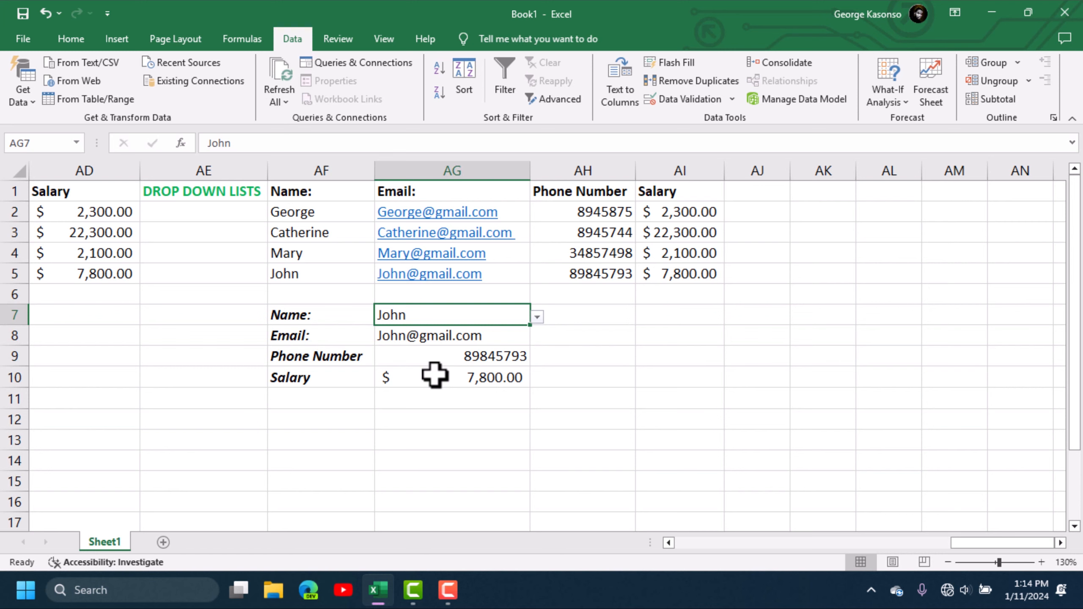
- Cycle through Catherine, George and Mary again, ending with Catherine selected in AG7
key(alt+Down)
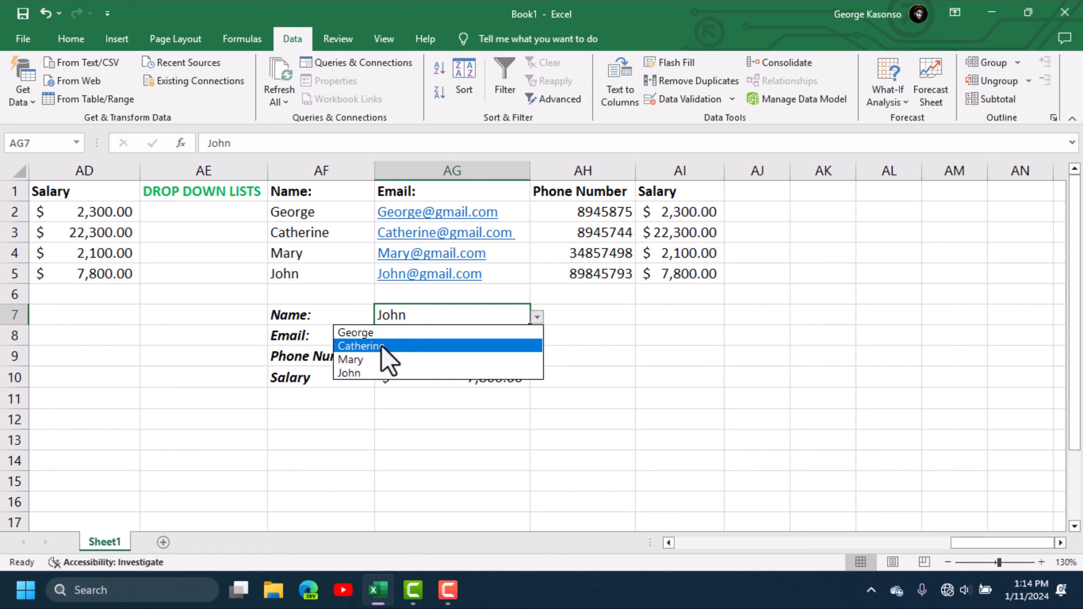
click(384, 345)
click(536, 316)
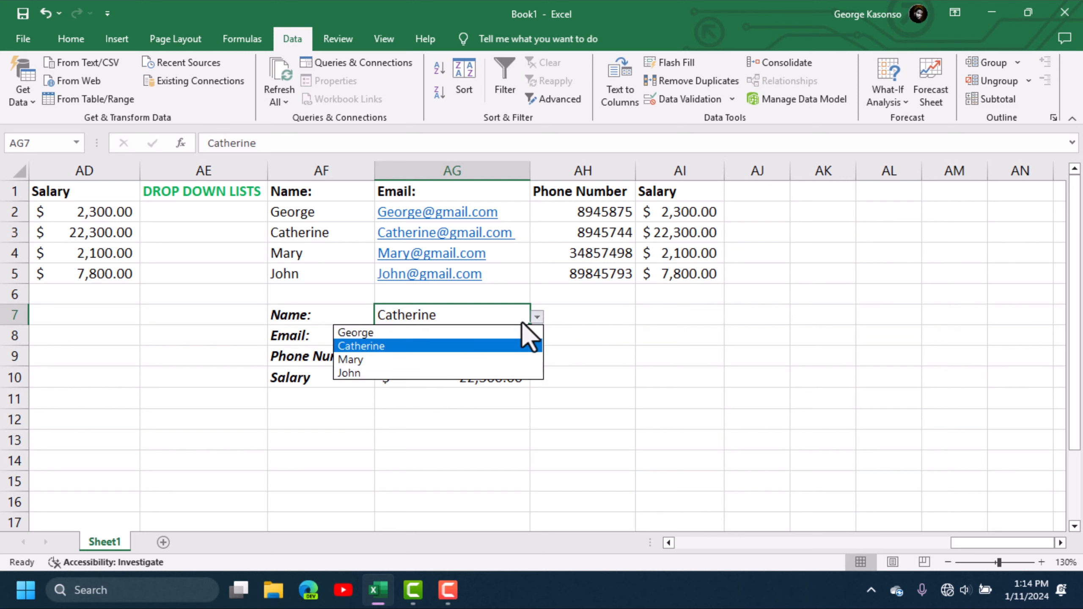
click(430, 332)
click(538, 317)
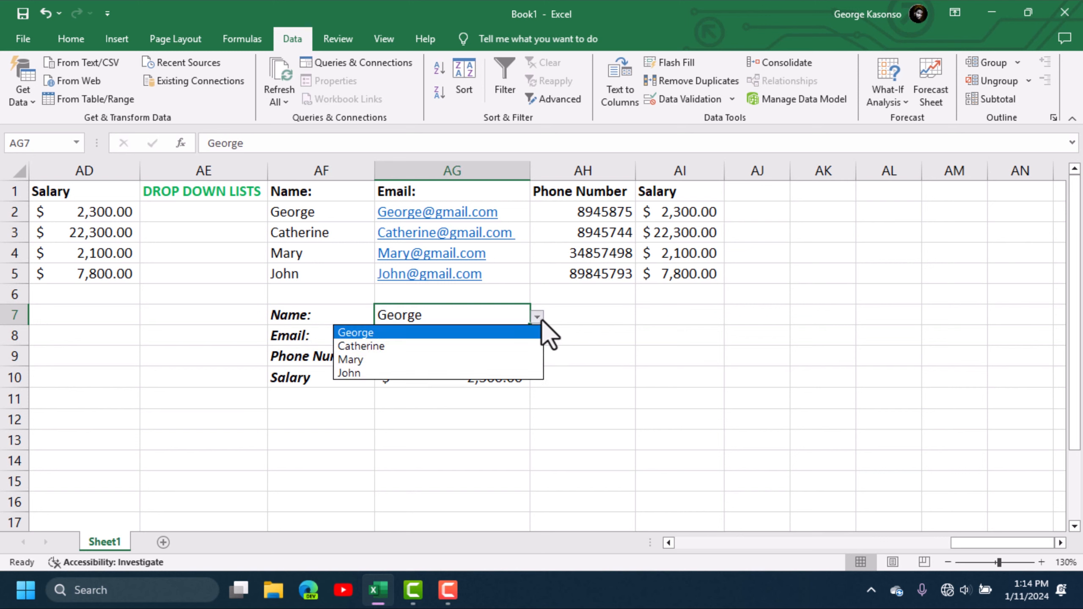
click(396, 359)
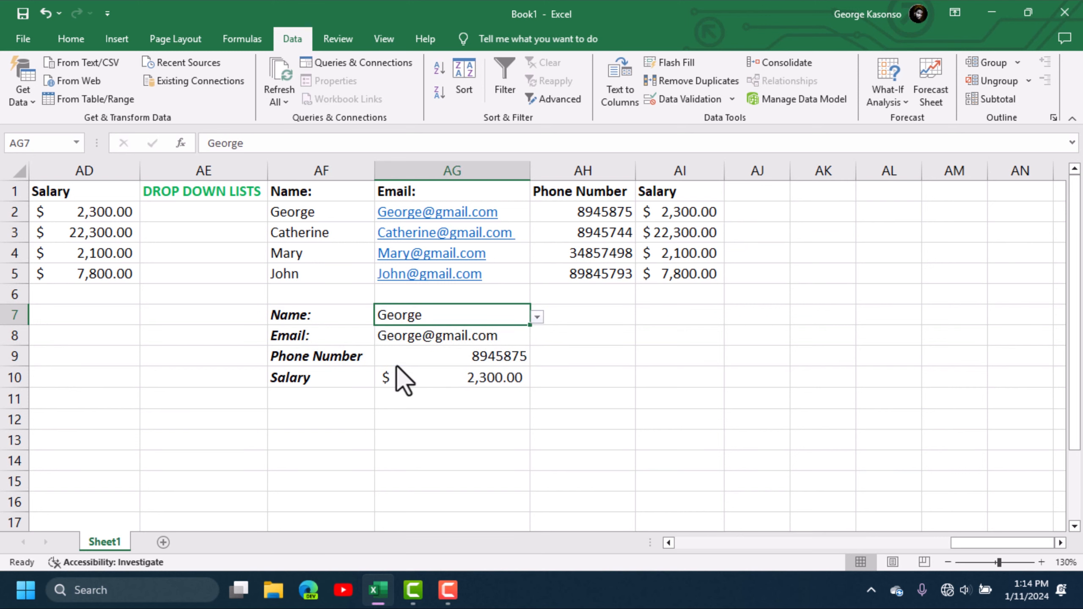
click(543, 316)
click(520, 315)
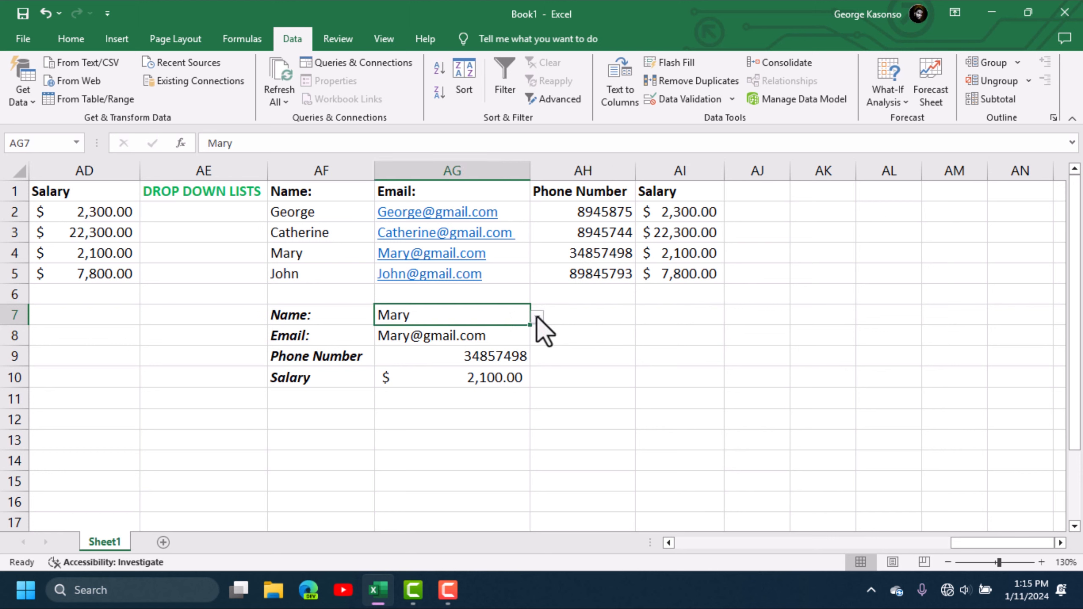
click(536, 316)
click(387, 348)
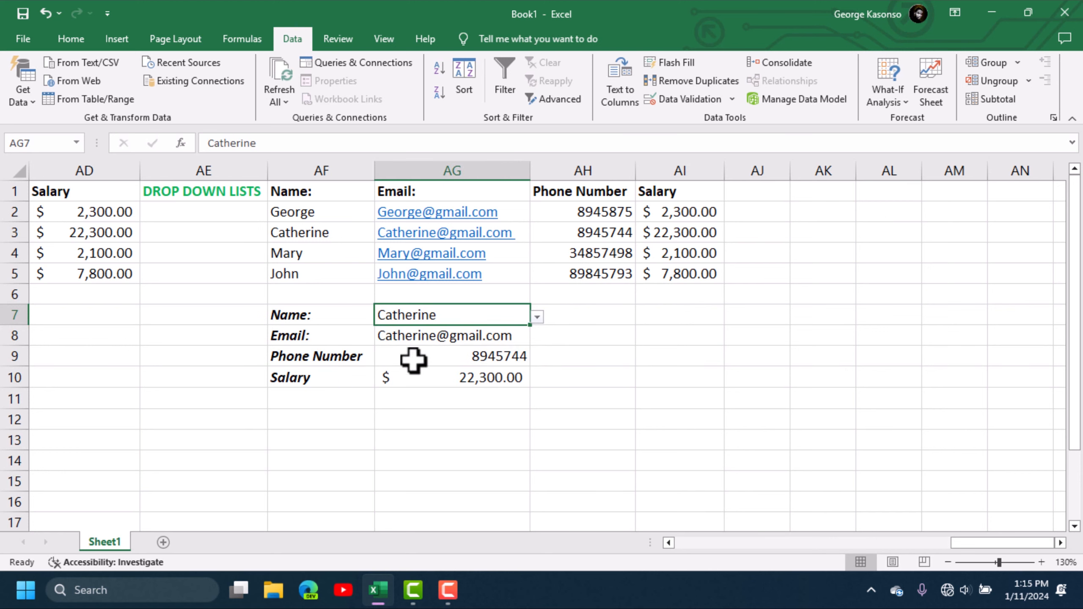